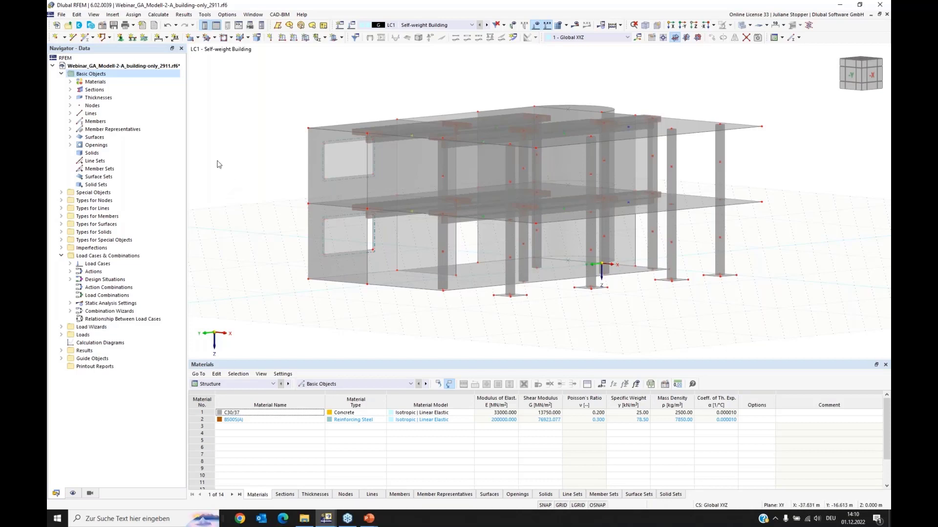
Activate the Construction Stages Analysis (CSA) add-on in the model's base data.
right_click(90, 73)
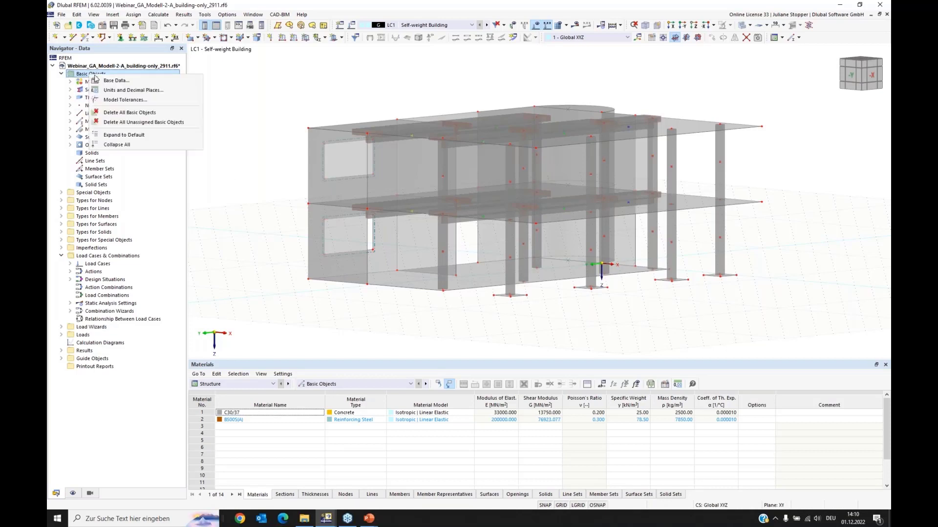
click(220, 176)
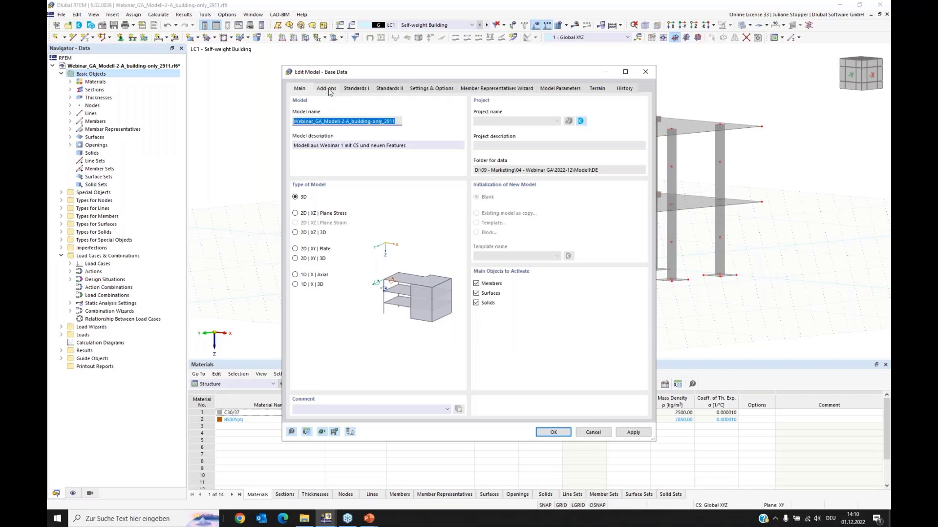
click(330, 91)
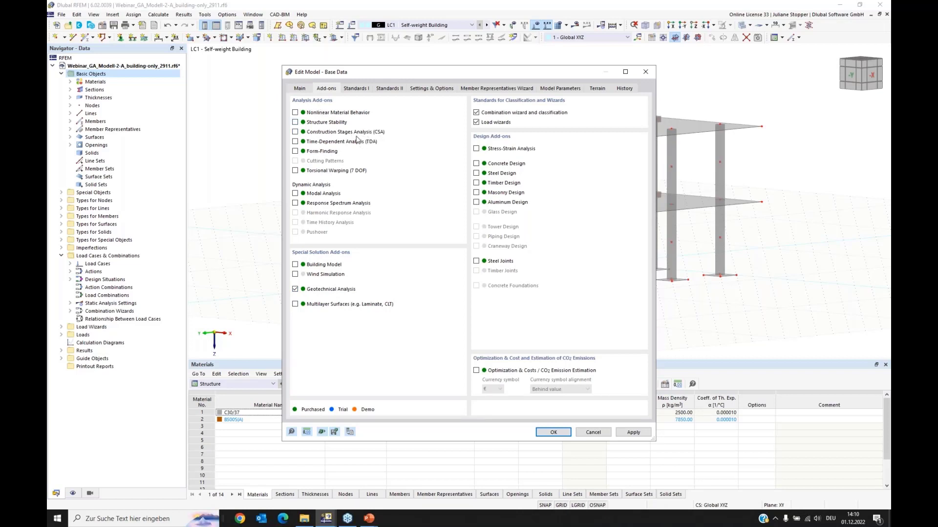
click(295, 133)
click(553, 432)
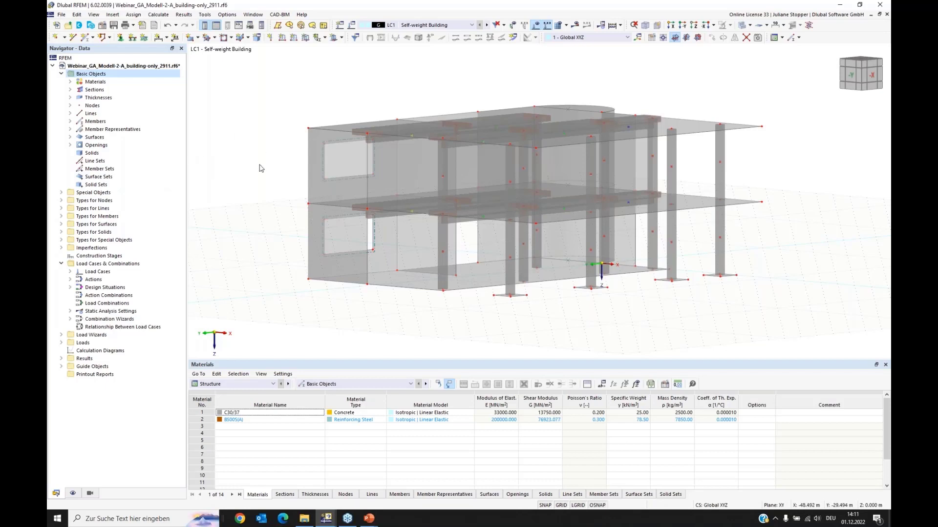
Create a new material named "Fill, sandy" in the model's material list.
ctrl+middle_drag(266, 213, 280, 199)
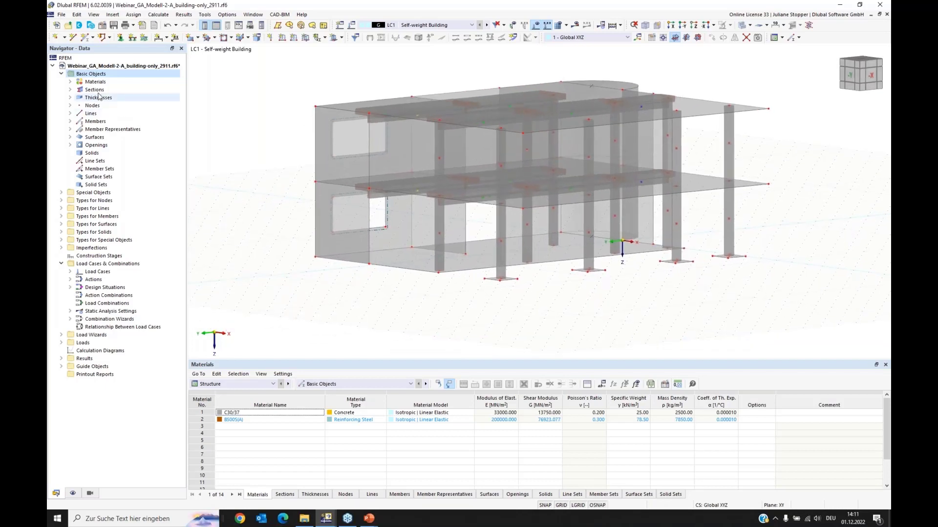
click(72, 83)
right_click(95, 82)
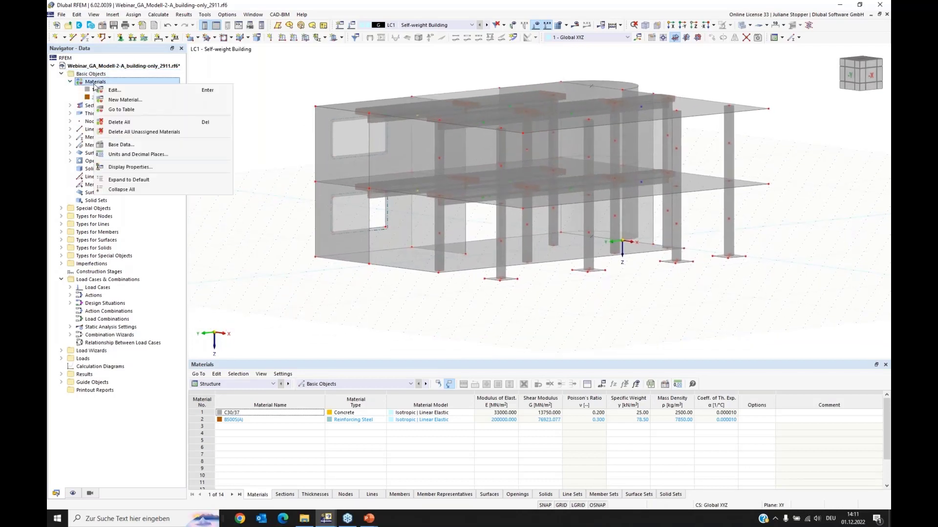
click(117, 91)
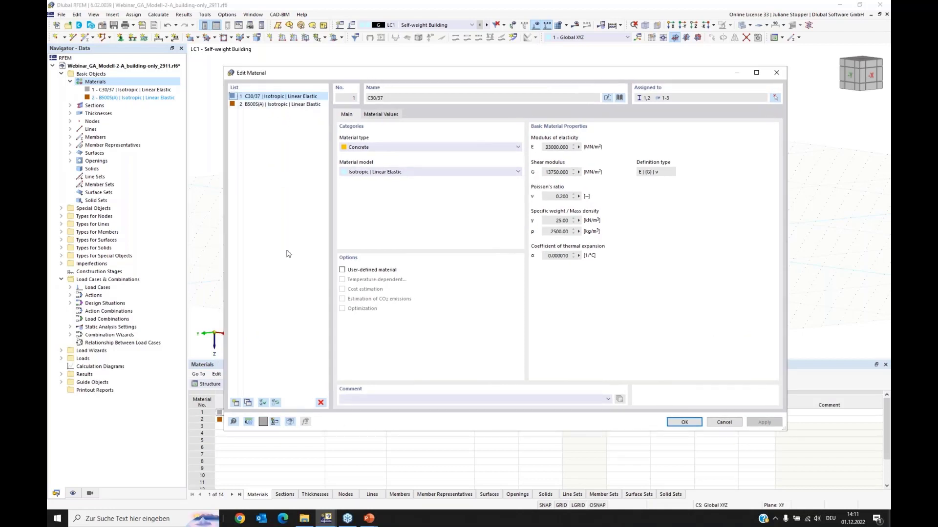
click(236, 403)
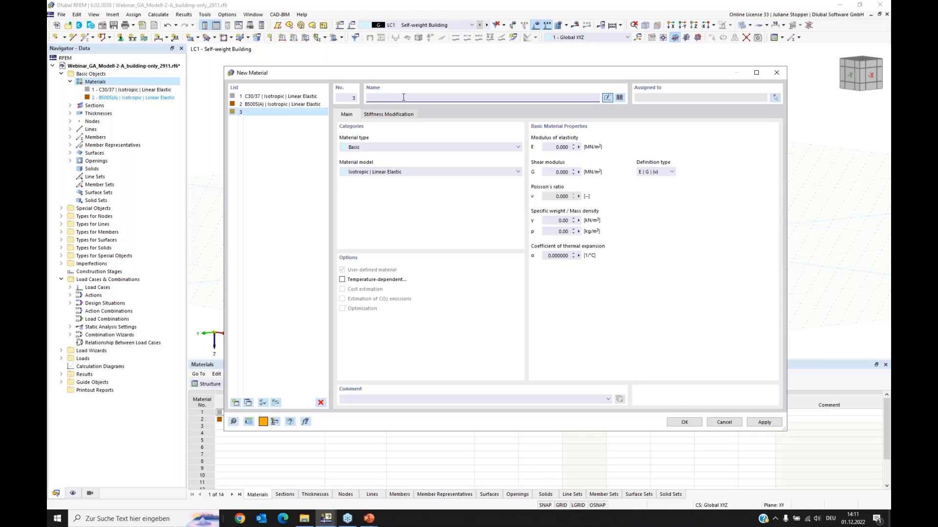
text(Fill, sandy)
click(327, 136)
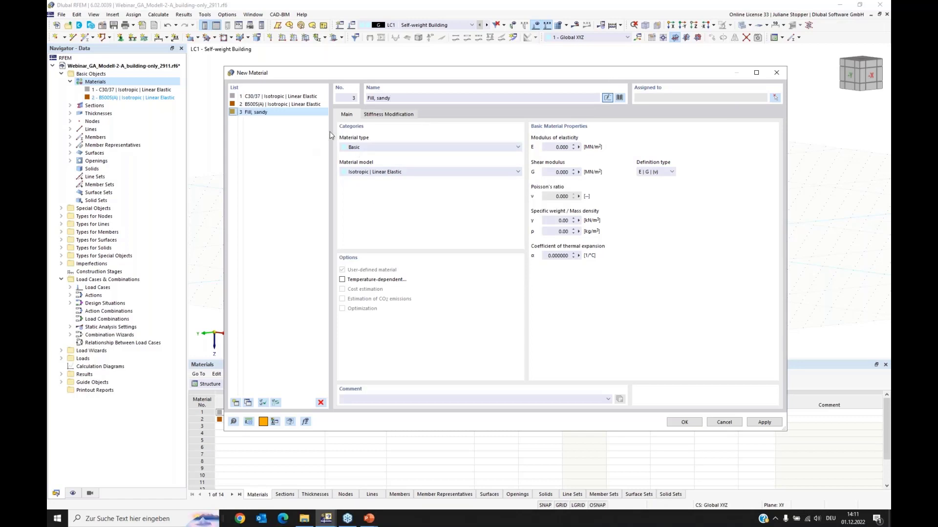
Set the Fill, sandy material type to Soil and its model to Isotropic | Soil | Nonlinear Elastic (Solids).
click(369, 148)
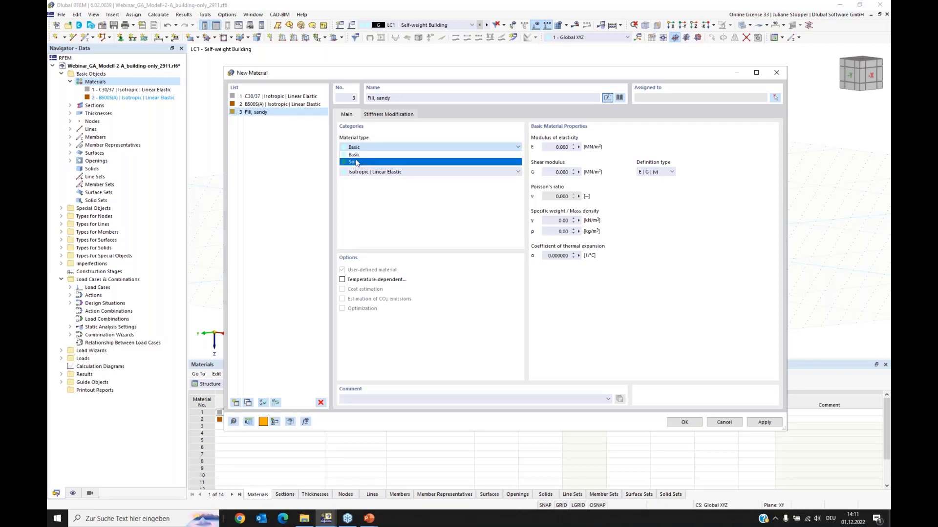
click(352, 162)
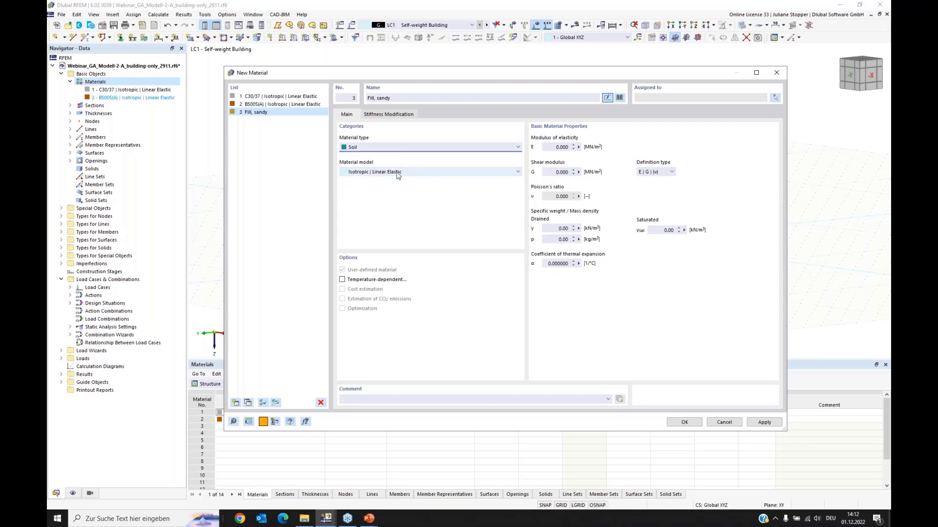
click(424, 174)
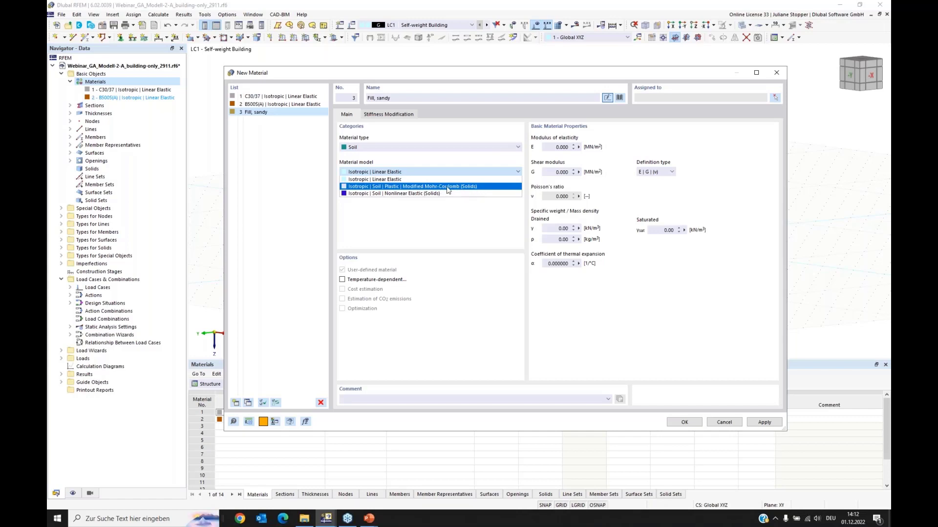
click(404, 193)
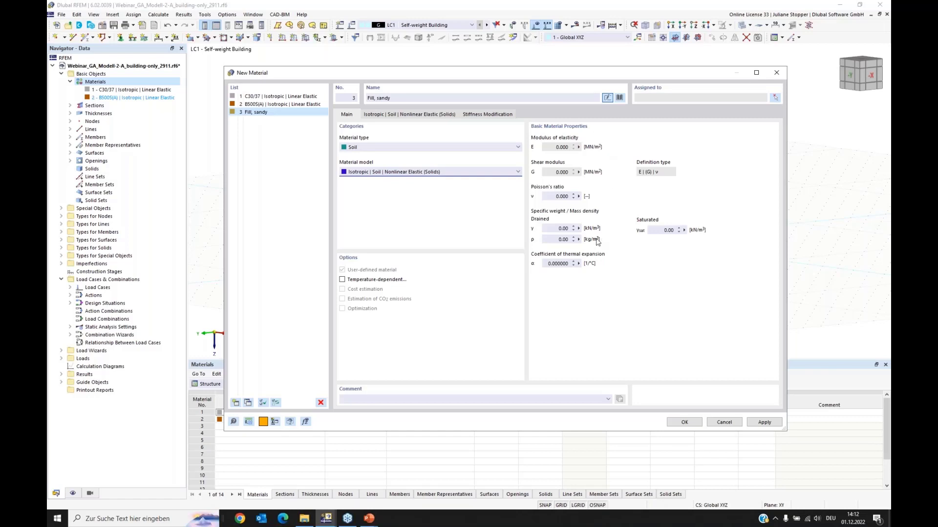
Give Fill, sandy a Poisson's ratio of 0.25 and specific weights of 17 kN/m³ drained and 20 kN/m³ saturated.
click(559, 197)
text(0,25)
click(556, 228)
click(665, 231)
drag(661, 230, 692, 233)
click(565, 229)
Open the nonlinear elastic soil parameters and switch to the PowerPoint slide explaining the oedometric stiffness inputs.
click(393, 115)
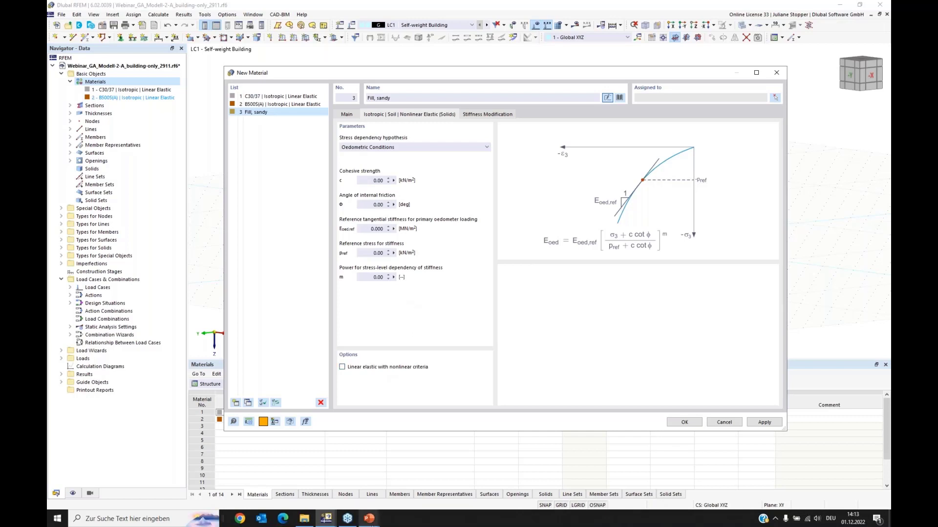
mouse_move(367, 520)
click(354, 486)
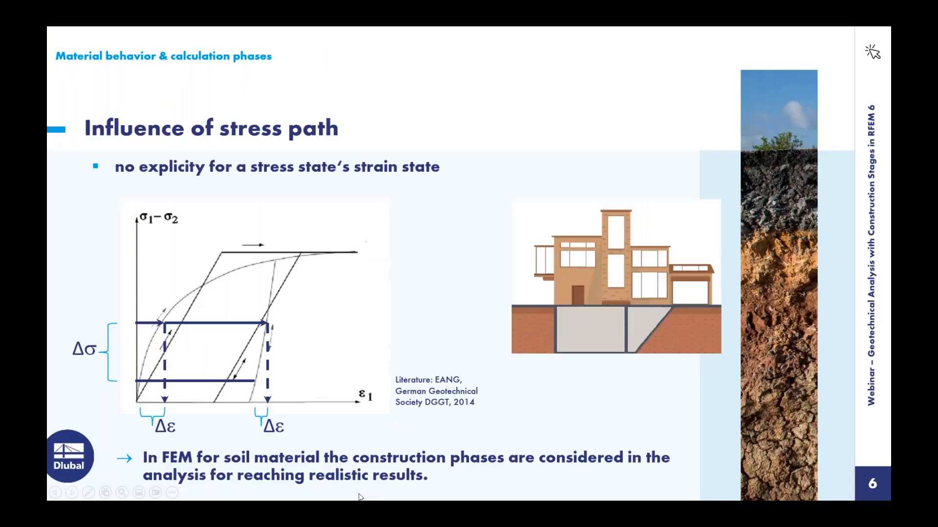
click(72, 493)
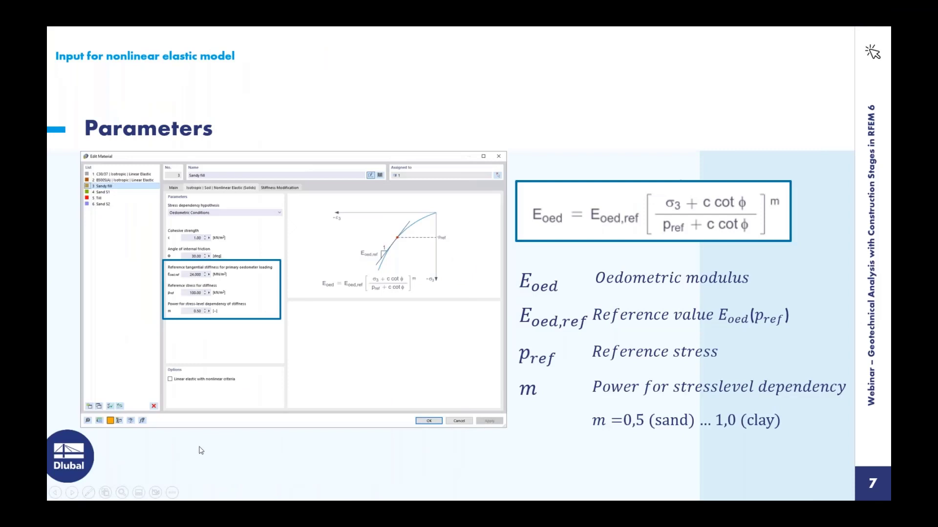
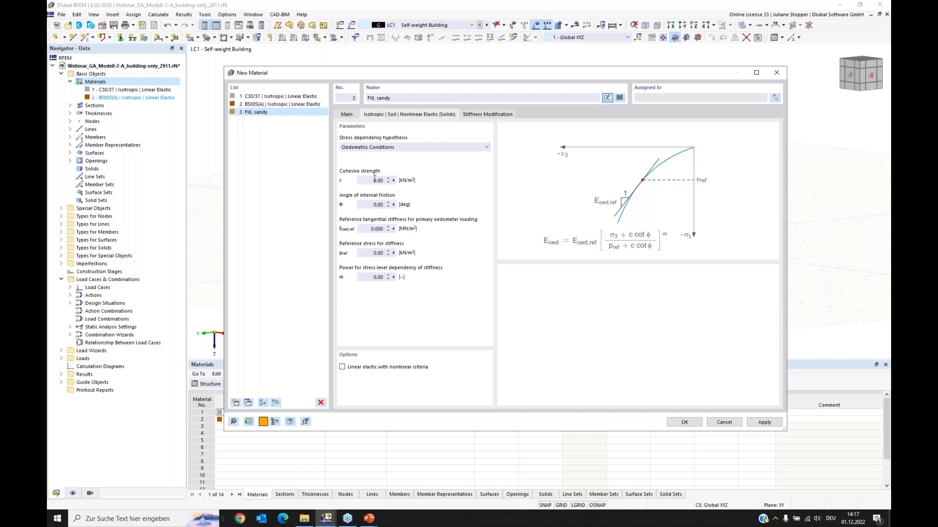
Set the cohesive strength of Fill, sandy to 1 kN/m² and check the geotechnical report's soil values in the PowerPoint presentation.
click(367, 181)
text(1)
click(367, 206)
mouse_move(368, 519)
click(354, 476)
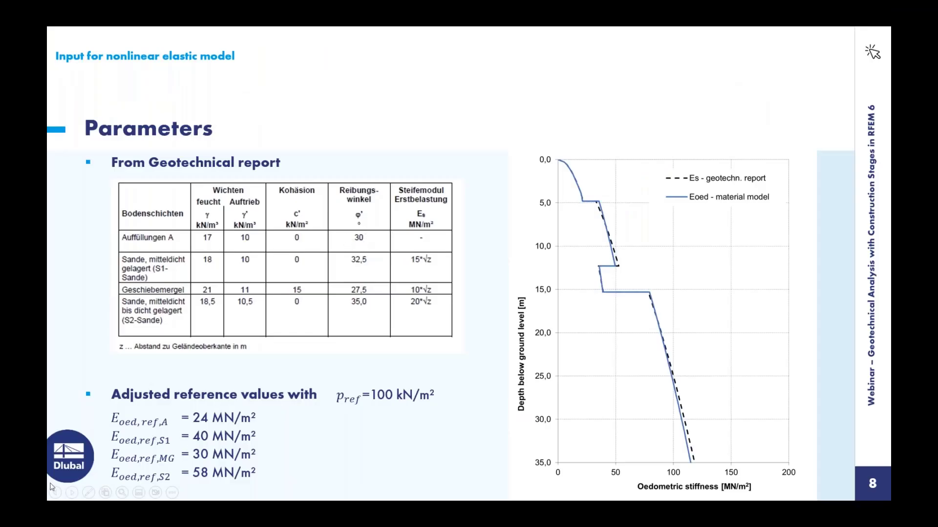
key(alt+Tab)
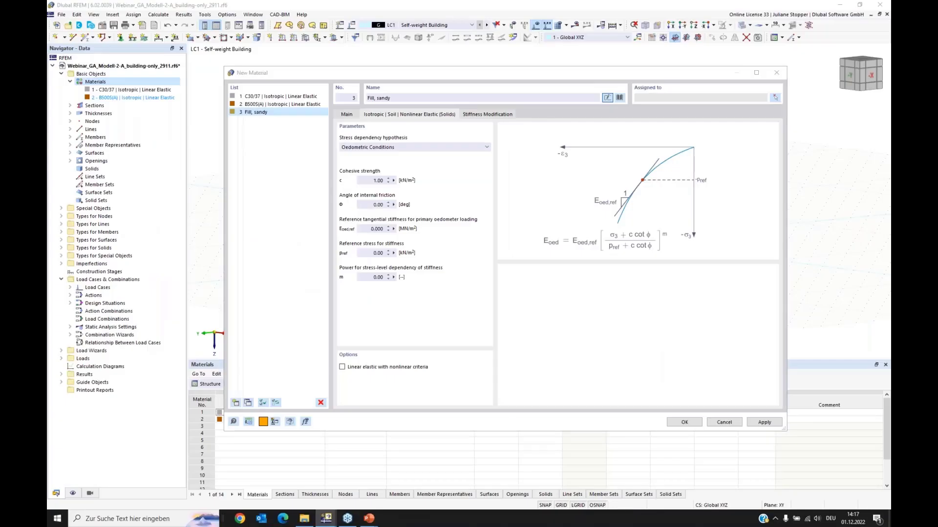
Set the friction angle to 30°, reference tangential stiffness to 24 MN/m², reference stress to 100 kN/m² and power to 0.5, and apply.
drag(369, 204, 411, 204)
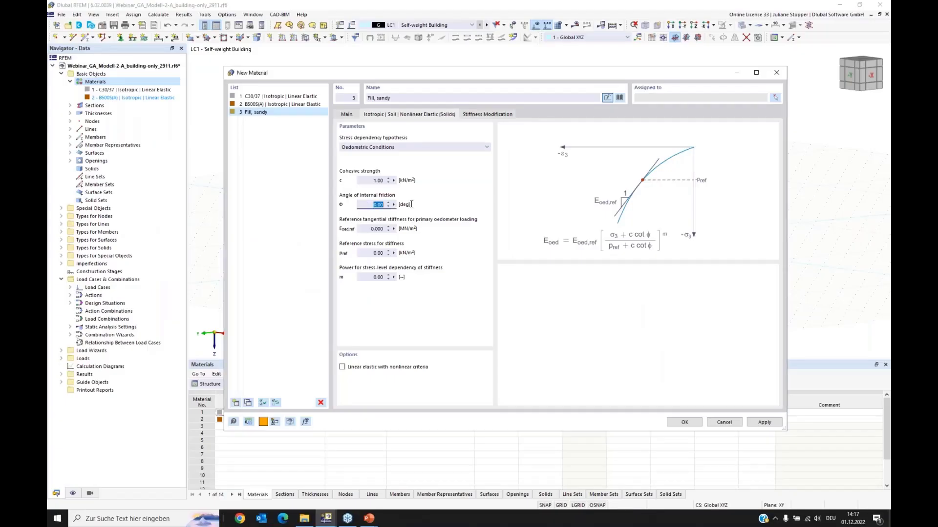
text(30)
drag(362, 229, 413, 230)
text(24)
key(Tab)
text(10)
key(Tab)
text(0,5)
click(771, 423)
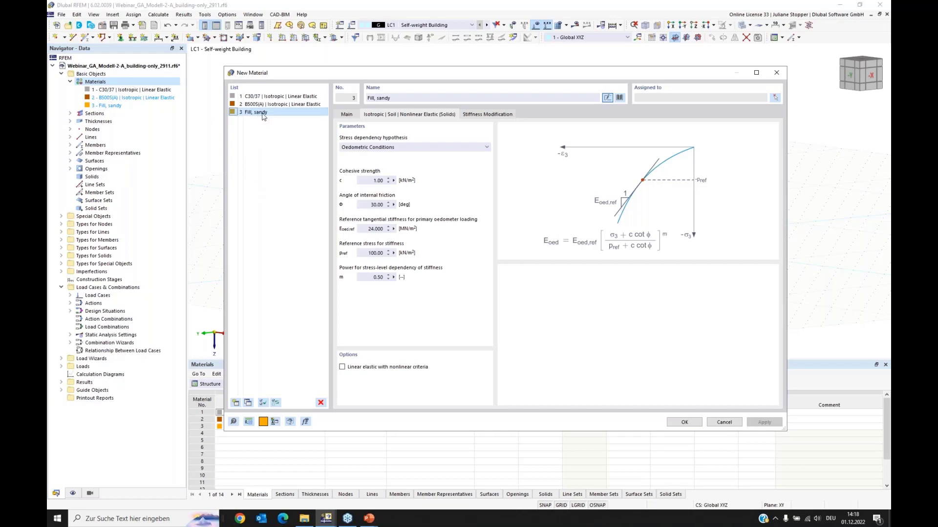
Make three copies of the Fill, sandy material.
click(248, 403)
click(248, 404)
click(248, 403)
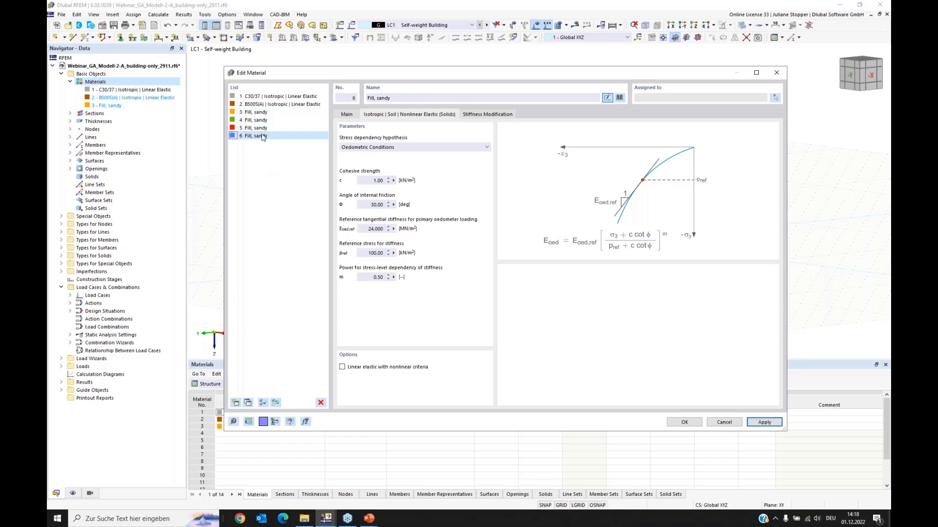
Rename material 4, the first copy, as Sand S1.
click(252, 120)
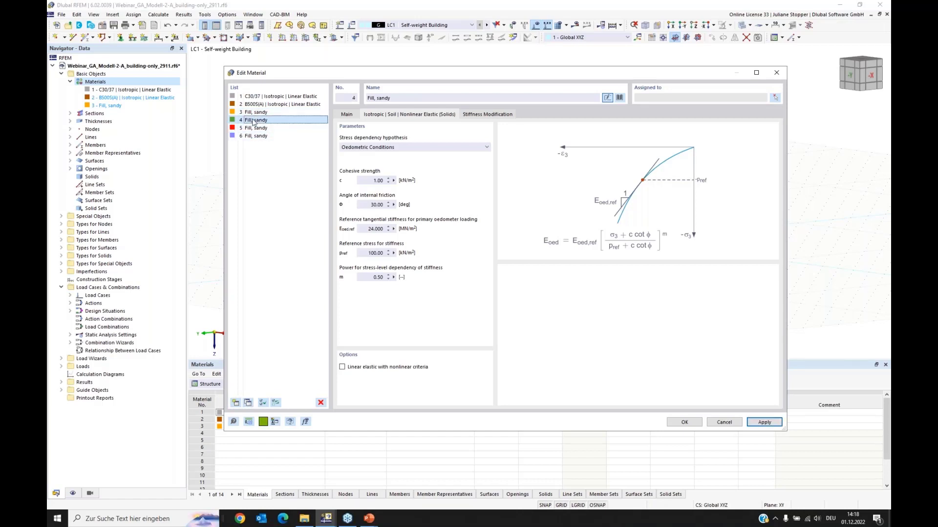
click(412, 98)
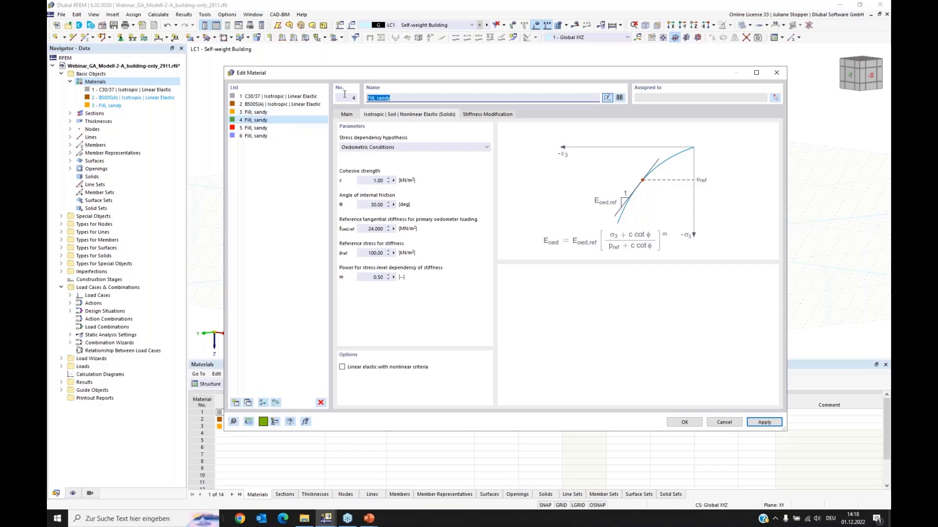
text(Sand)
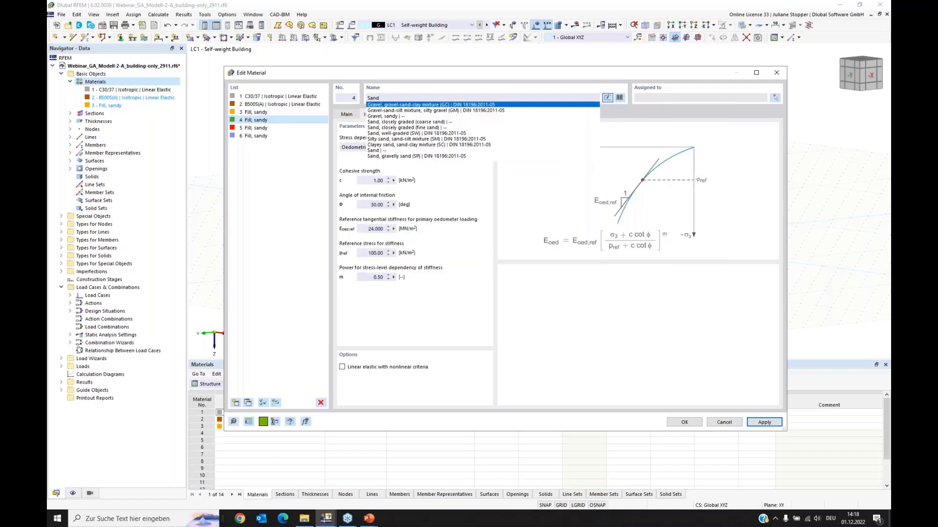
text( S1)
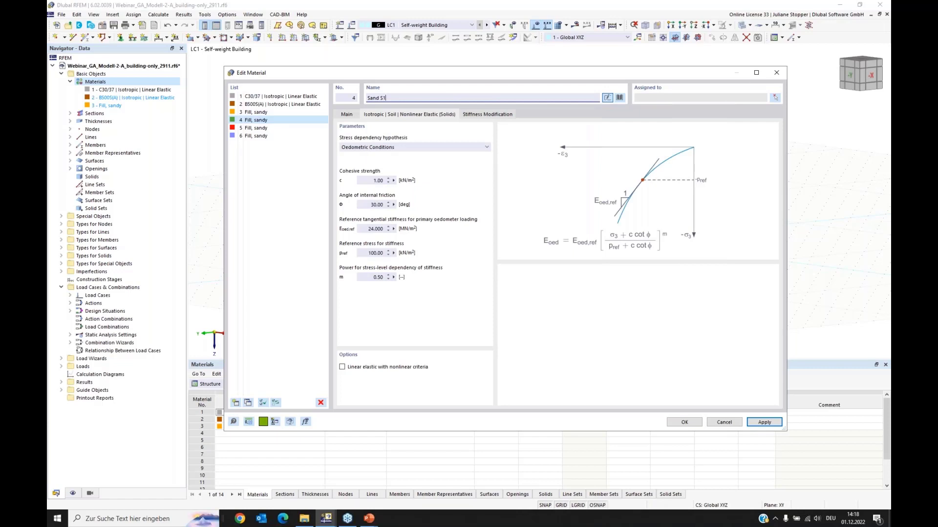
Rename material 5, the second copy, as Till.
click(259, 128)
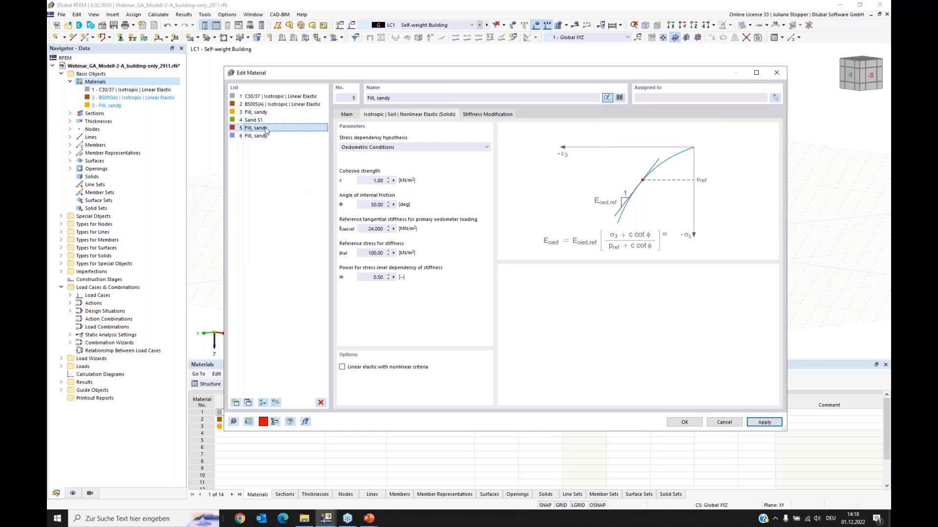
click(367, 97)
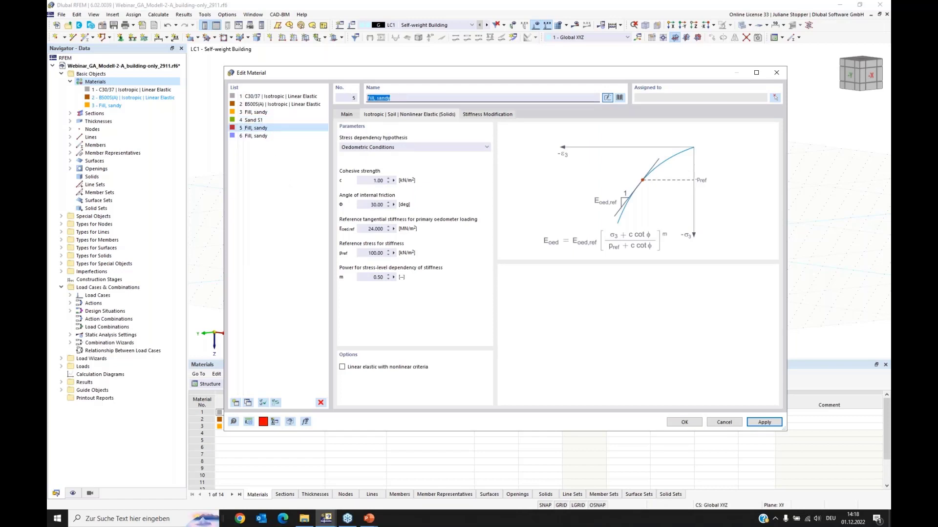
text(Till)
click(282, 196)
Rename material 6, the third copy, as Sand S2.
click(258, 136)
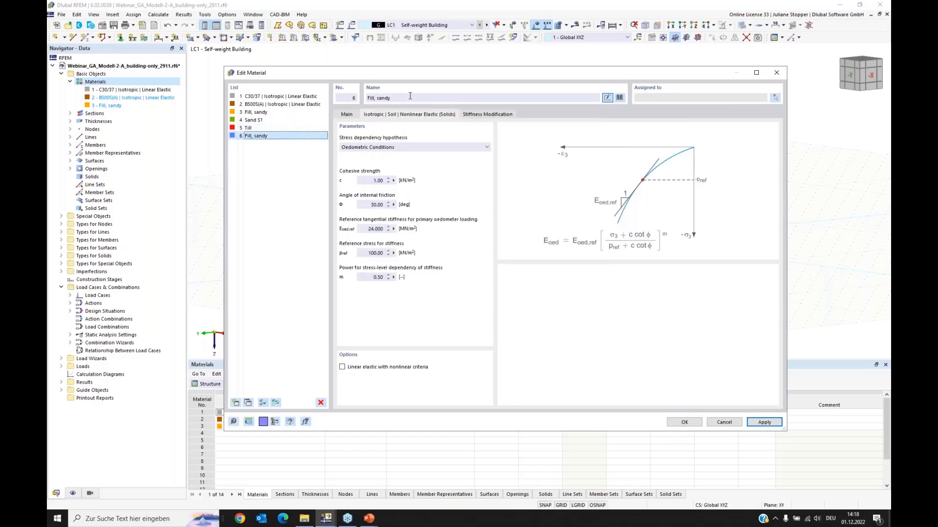
click(397, 97)
drag(397, 98, 345, 100)
text(San)
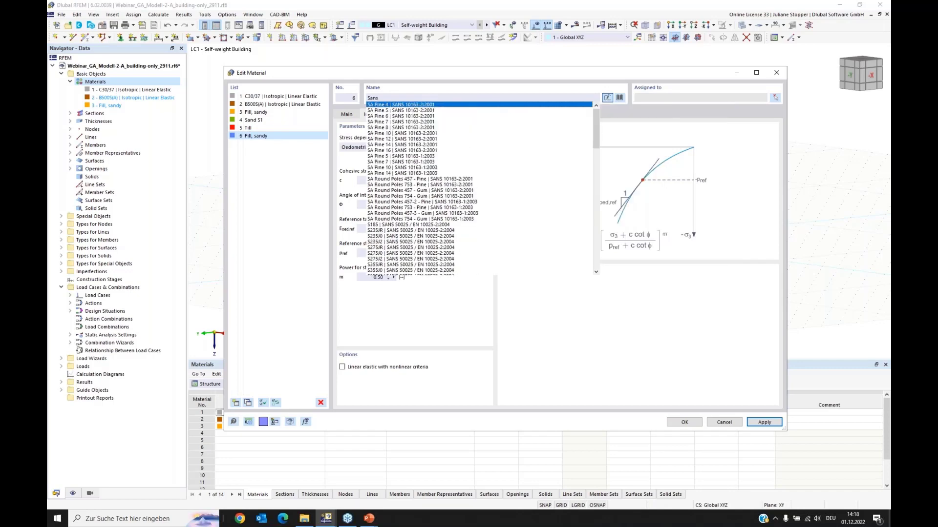
text(d S)
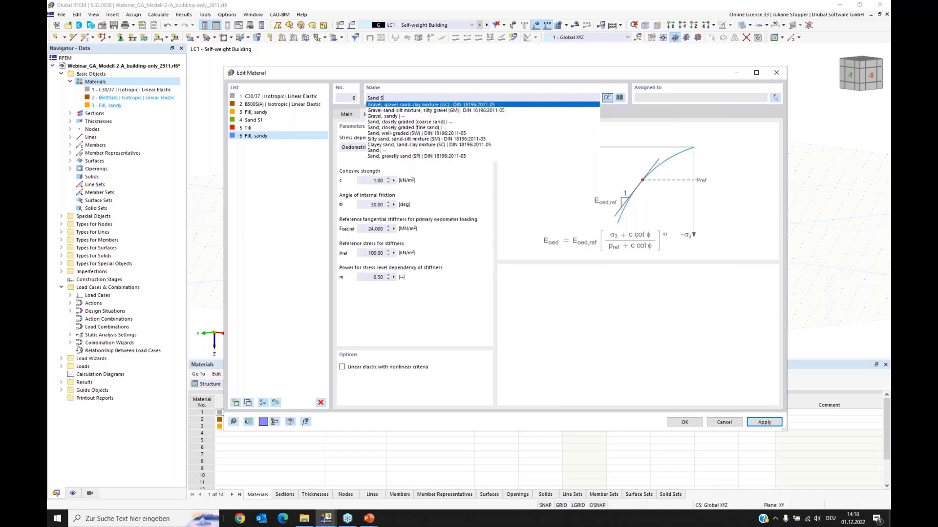
text(2)
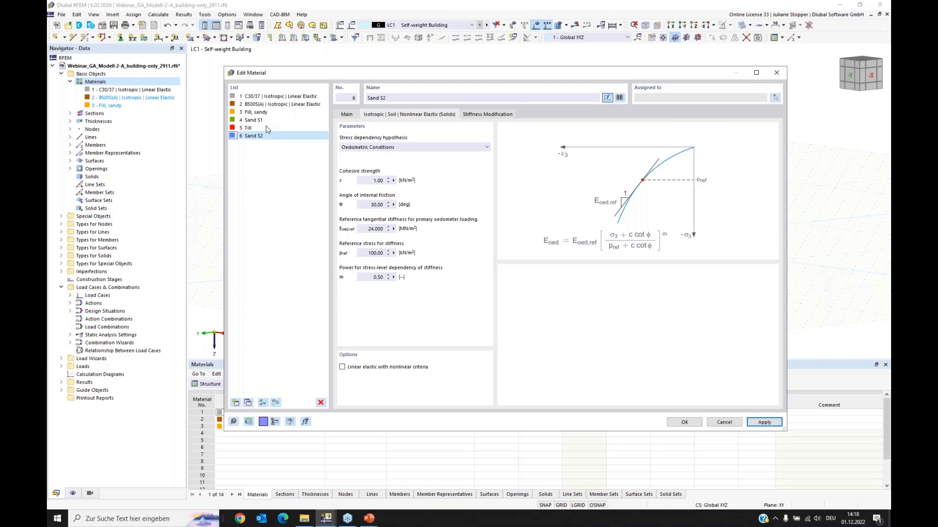
Set the drained specific weight of material Sand S1 to 18 kN/m³.
click(252, 120)
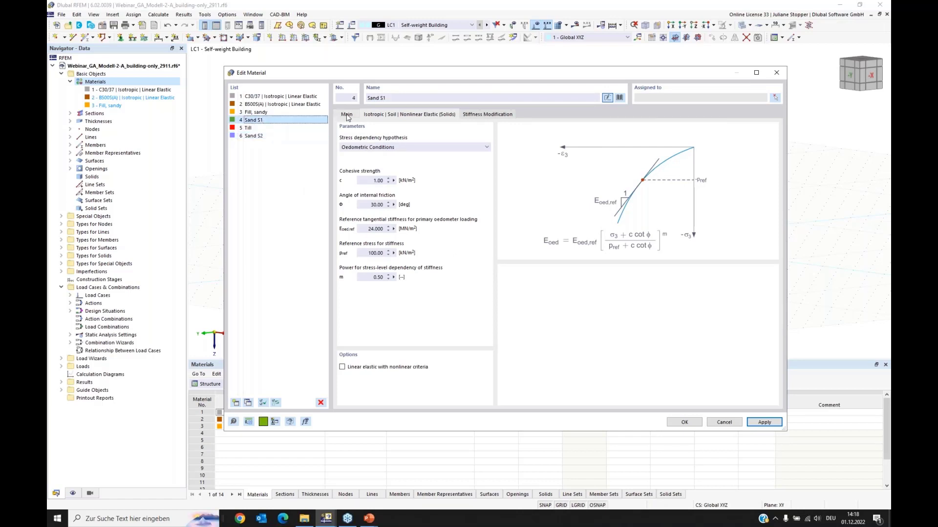
click(347, 115)
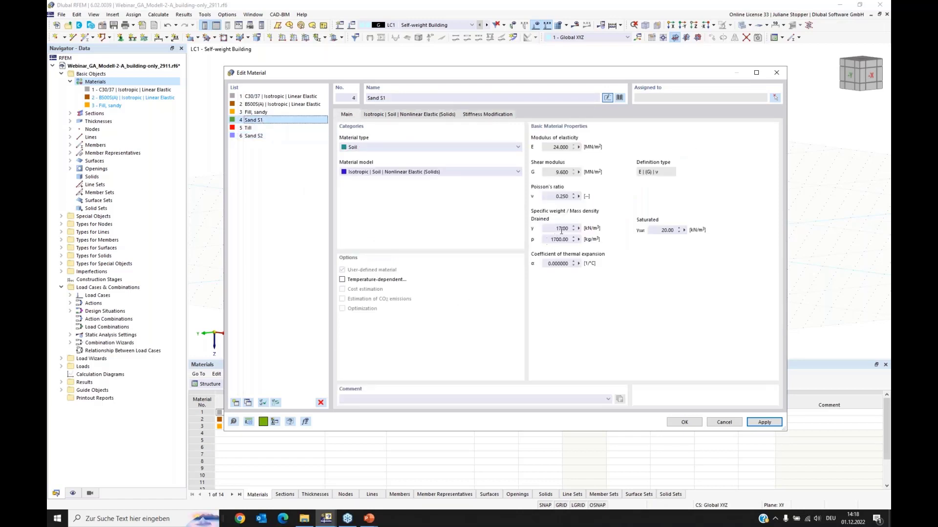
drag(554, 227, 579, 226)
text(1)
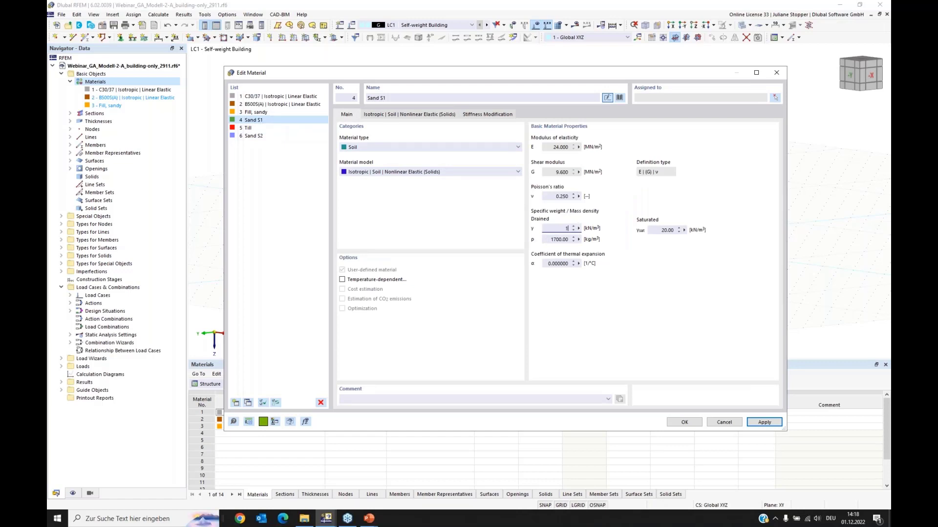
text(8)
key(Tab)
Set Sand S1's angle of internal friction to 32.5° and its reference oedometer stiffness to 40 MN/m², and apply the changes.
click(396, 115)
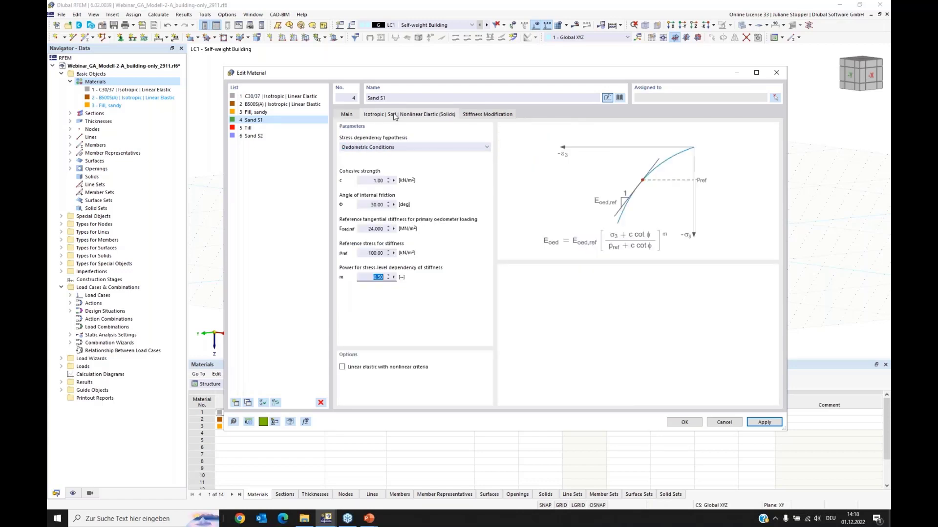
click(367, 204)
text(32,5)
click(363, 231)
text(40)
key(Tab)
click(764, 422)
Set both the drained and saturated specific weights of material Till to 21 kN/m³.
click(248, 128)
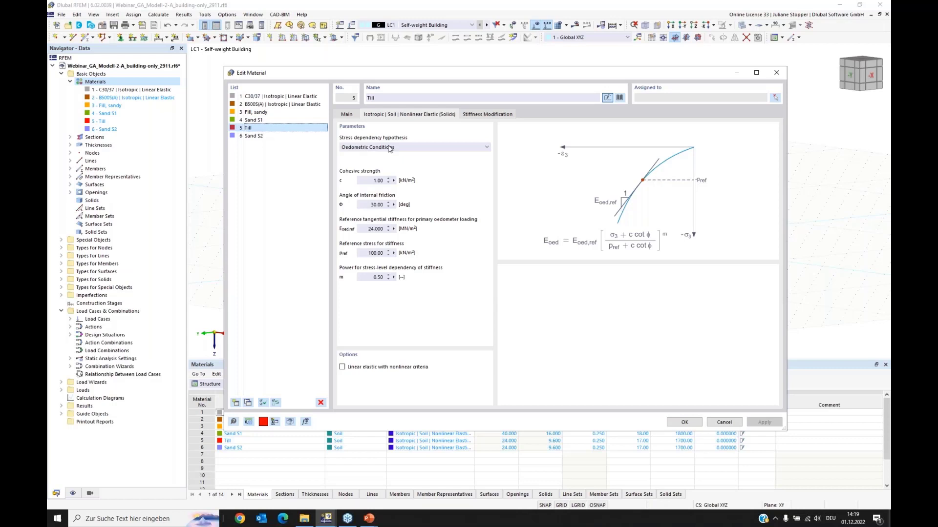
click(354, 114)
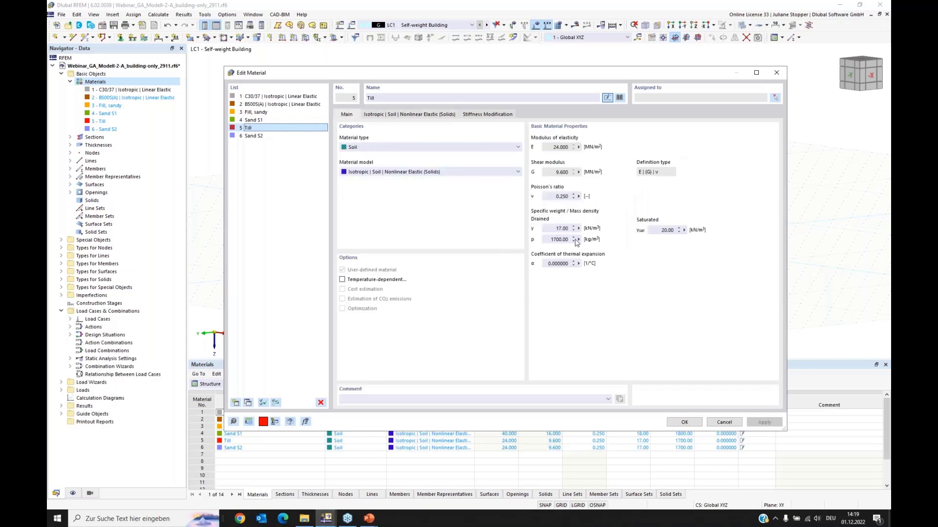
click(554, 228)
text(21)
click(660, 230)
text(21)
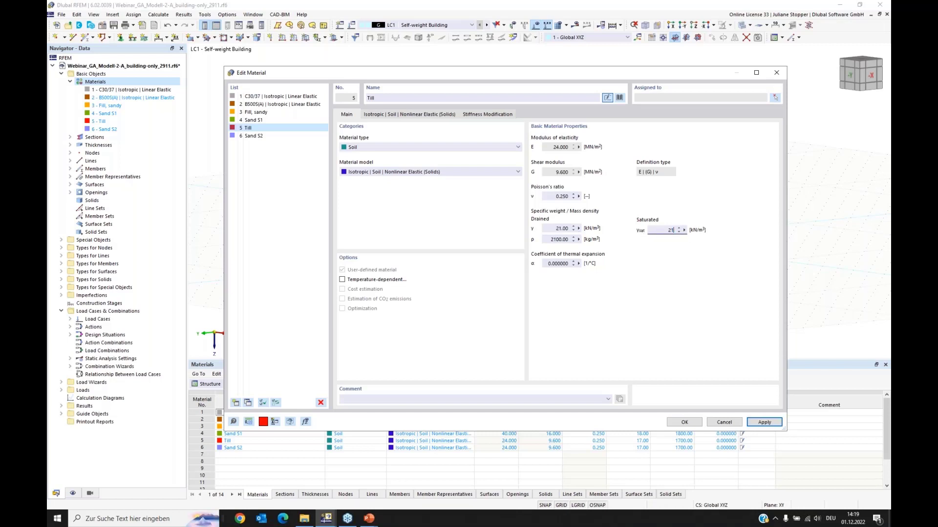
click(556, 239)
Set Till's angle of internal friction to 27.5° and its reference oedometer stiffness to 30 MN/m², and apply the changes.
click(406, 115)
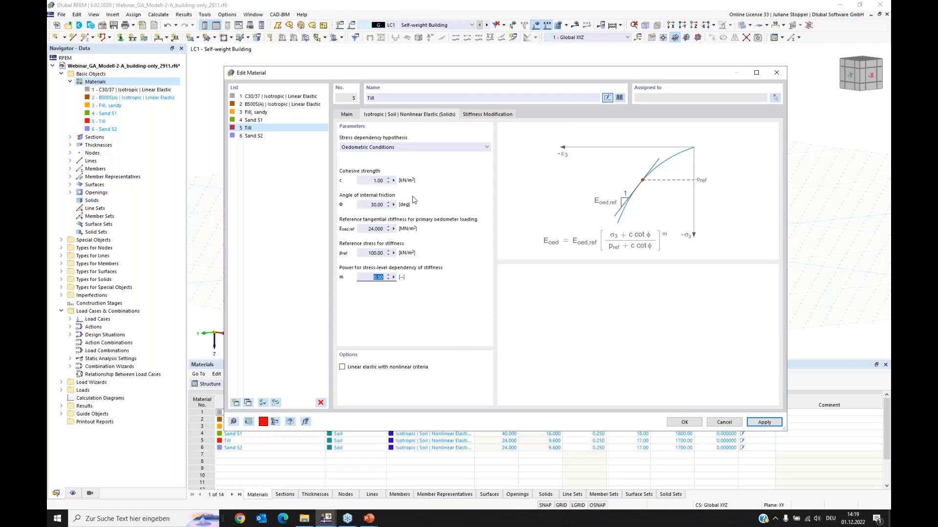
click(371, 204)
text(27.50)
click(378, 228)
text(30)
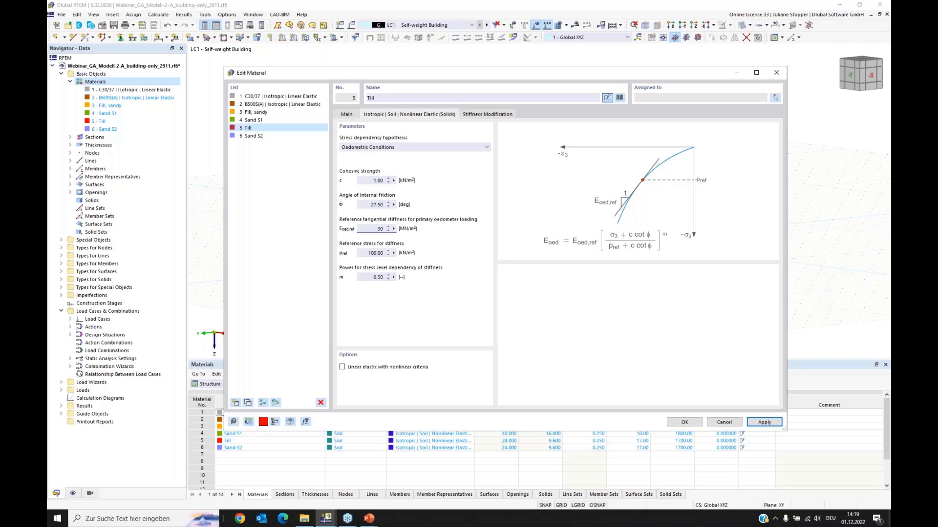
click(762, 423)
Set the specific weight of material Sand S2 to 18.5 kN/m³ drained and 20.5 kN/m³ saturated.
click(254, 137)
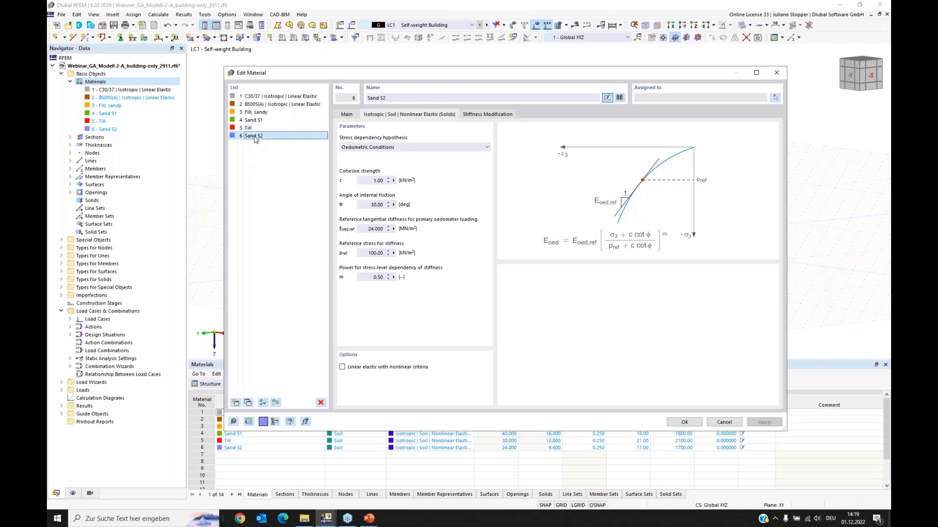
click(345, 116)
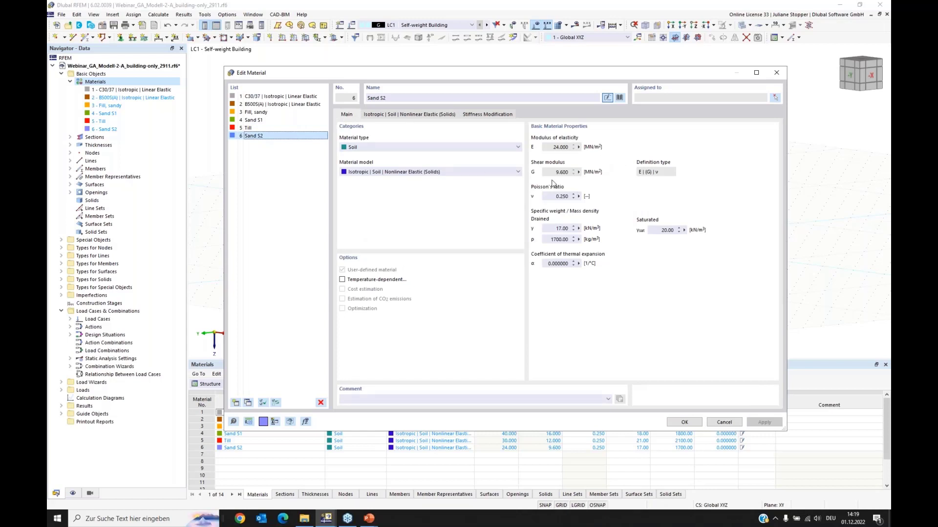
double_click(559, 228)
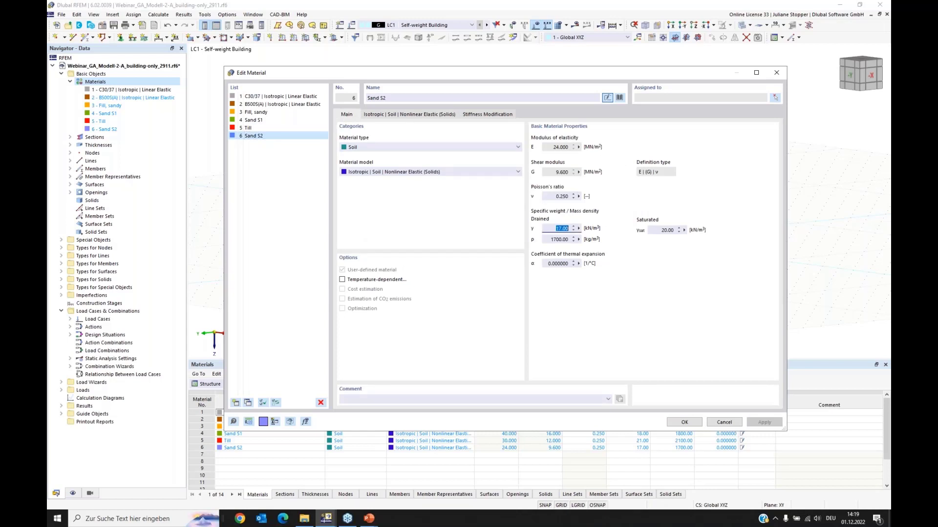
text(18)
text(.5)
key(Tab)
text(2)
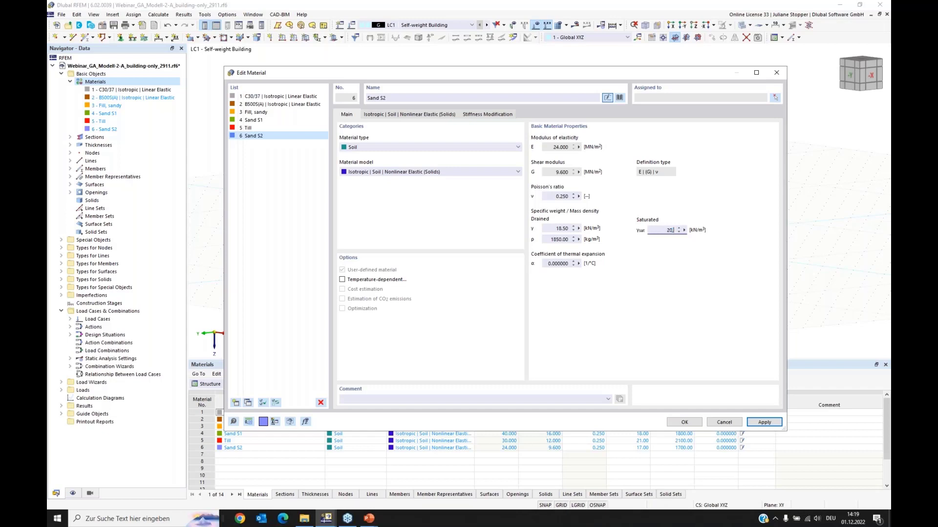
text(0,5)
click(557, 228)
Set Sand S2's angle of internal friction to 35° and its reference oedometer stiffness to 58 MN/m².
click(382, 115)
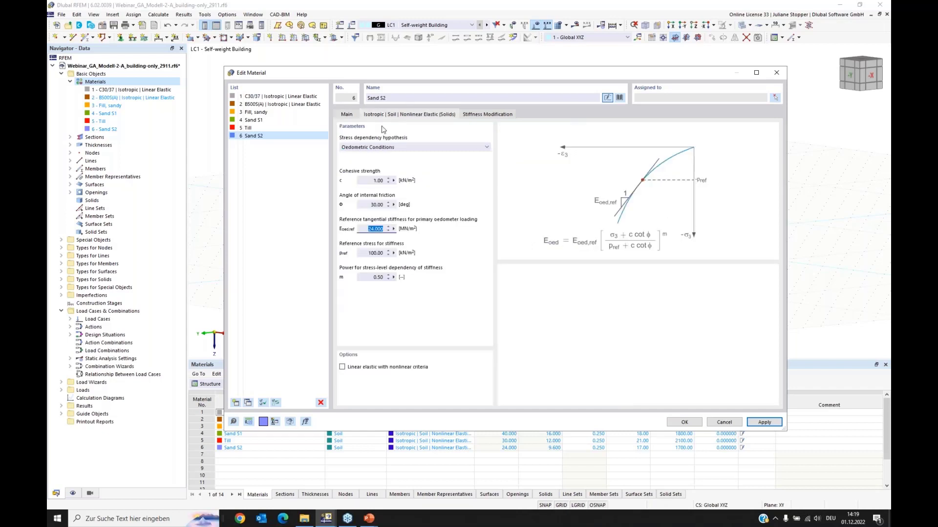
click(371, 205)
text(35)
click(366, 228)
text(58)
click(369, 253)
Set Till's cohesive strength to 15 kN/m² and confirm all material definitions.
click(248, 128)
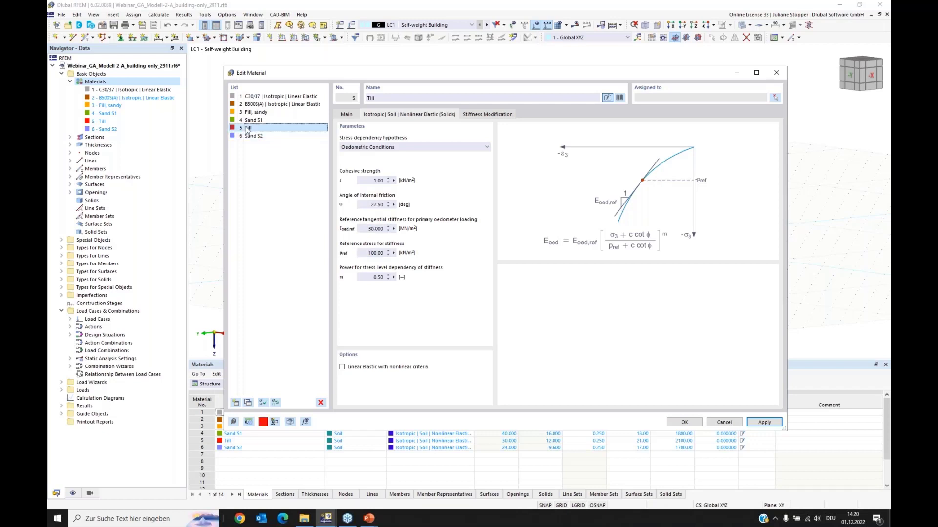
click(368, 180)
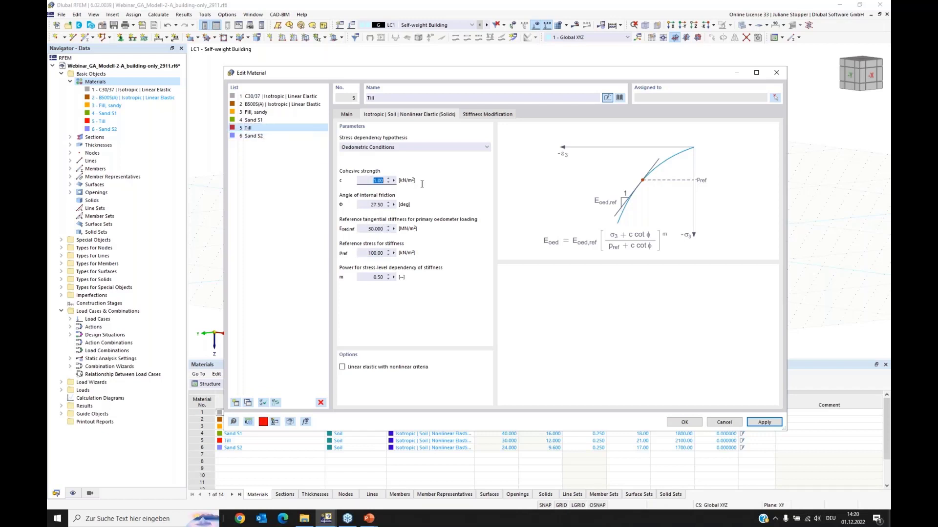
text(15)
click(369, 204)
click(765, 423)
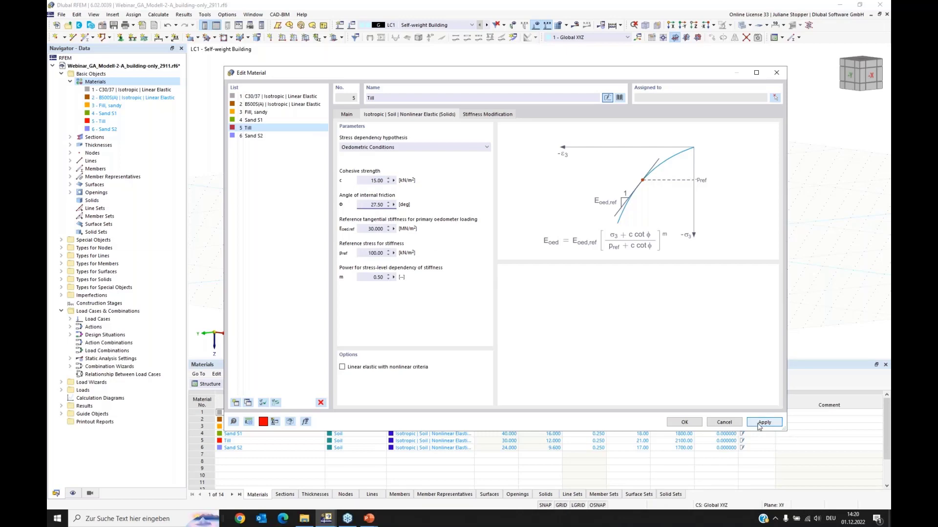
click(685, 422)
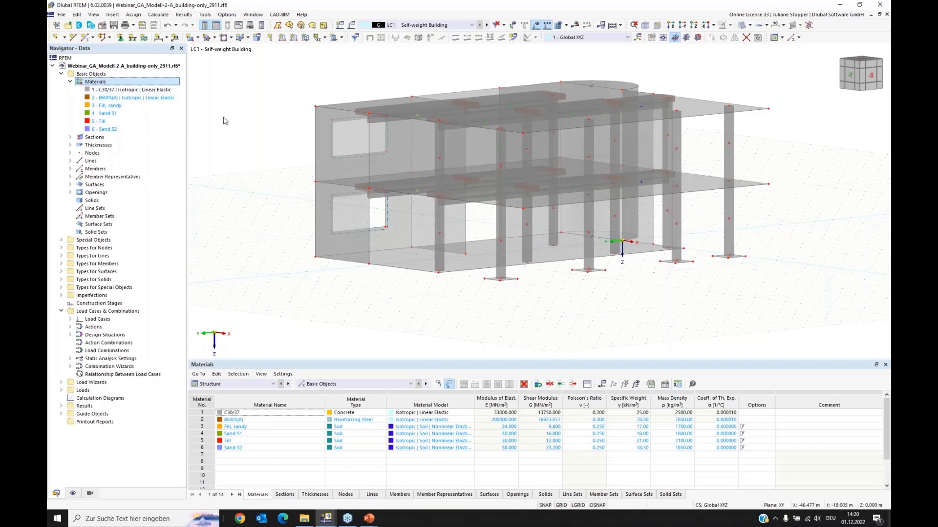
Start a new borehole and activate its groundwater with an ordinate of 3.9 m.
click(69, 82)
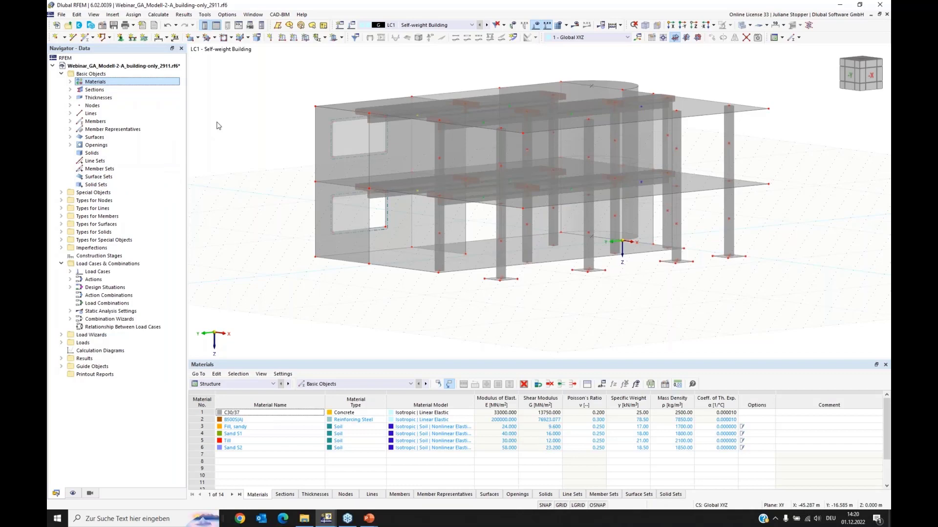
click(61, 193)
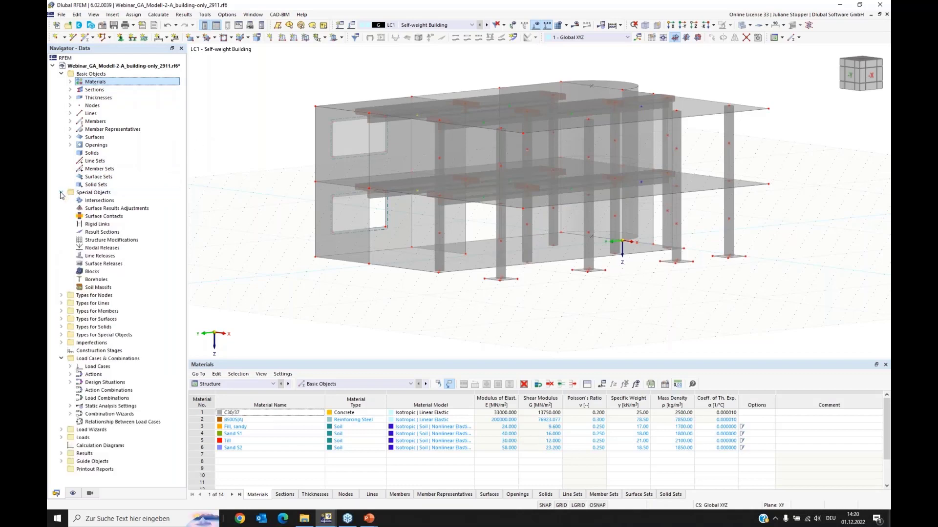
right_click(96, 282)
click(123, 295)
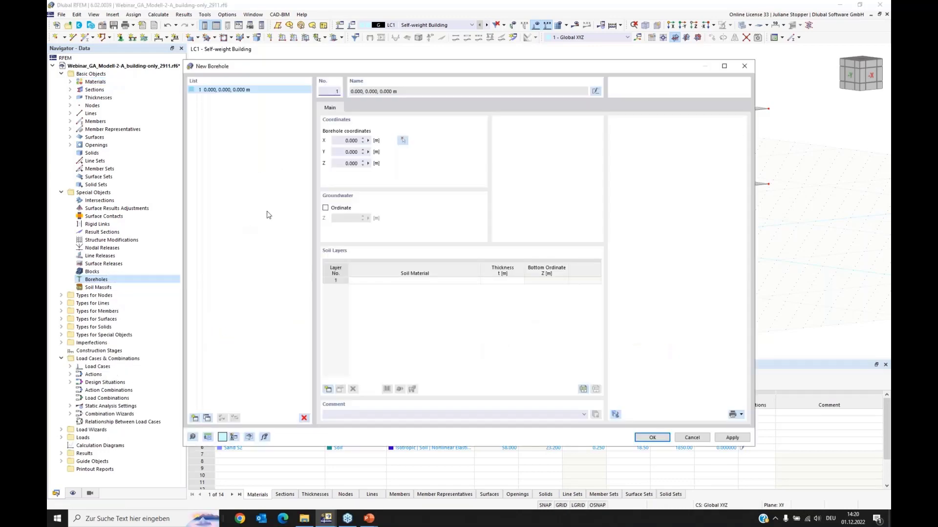
drag(267, 71, 298, 101)
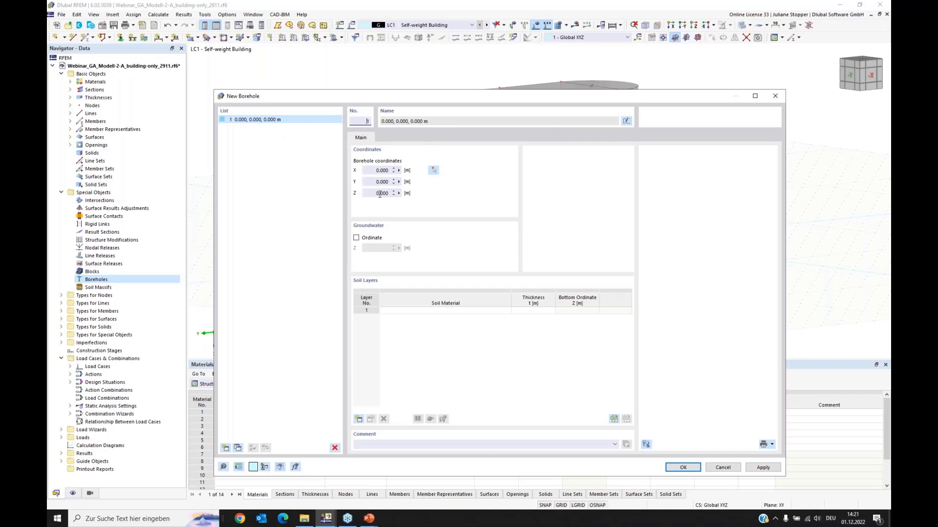
click(356, 238)
click(369, 248)
text(3,9)
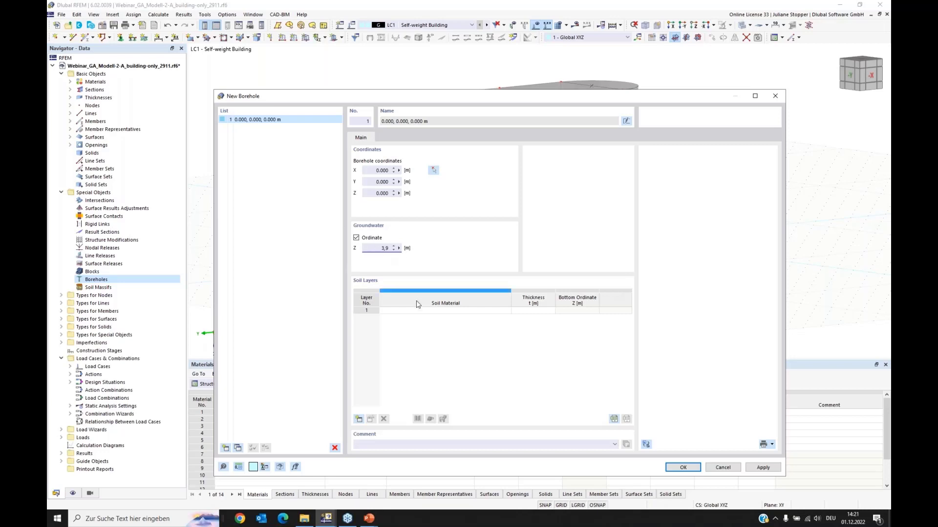
Assign the borehole's four soil layers from top to bottom as Fill, sandy; Sand S1; Till; and Sand S2.
click(424, 310)
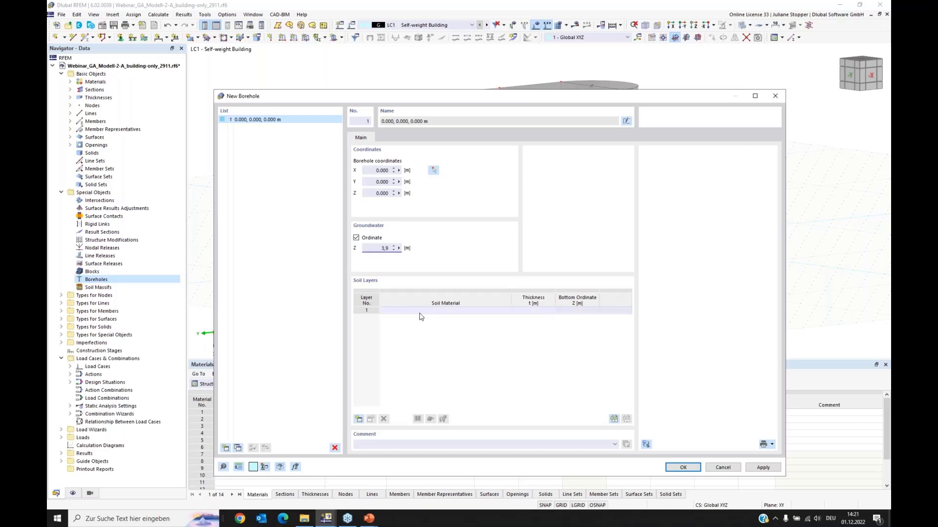
click(419, 312)
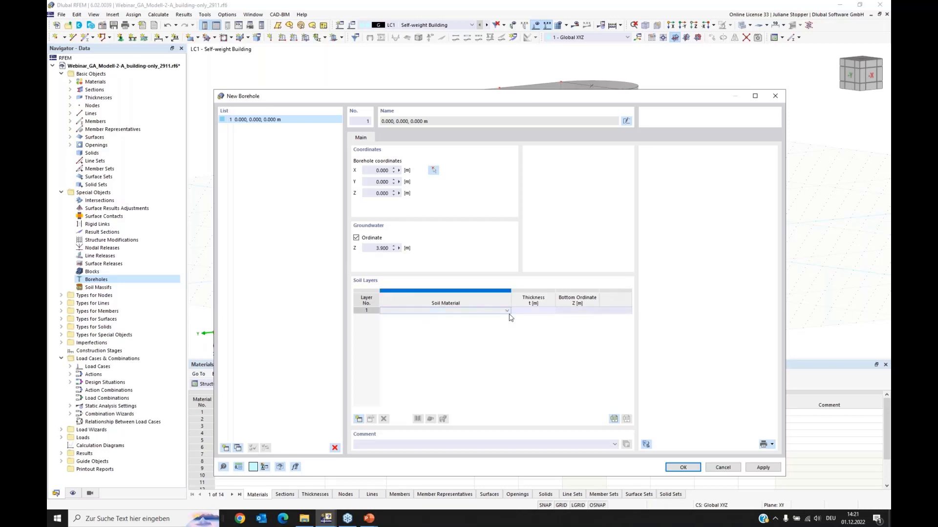
click(508, 312)
click(498, 321)
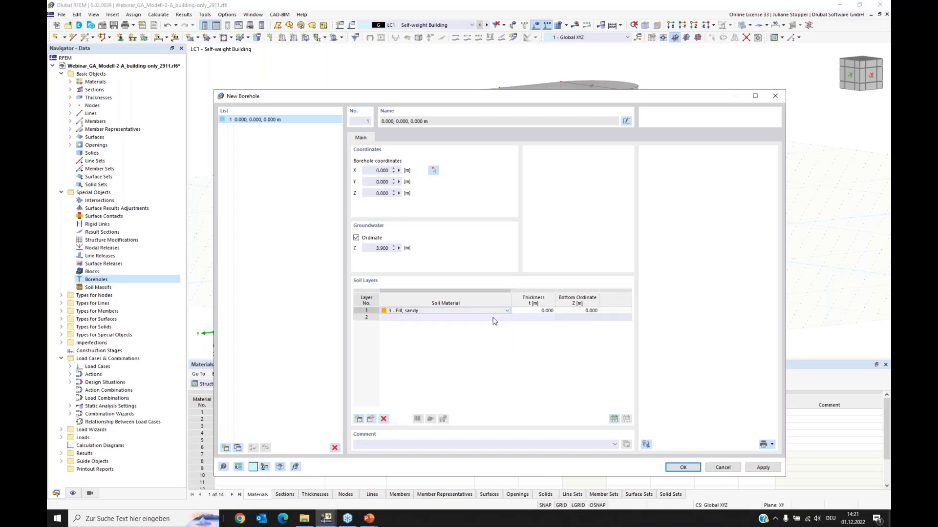
click(503, 320)
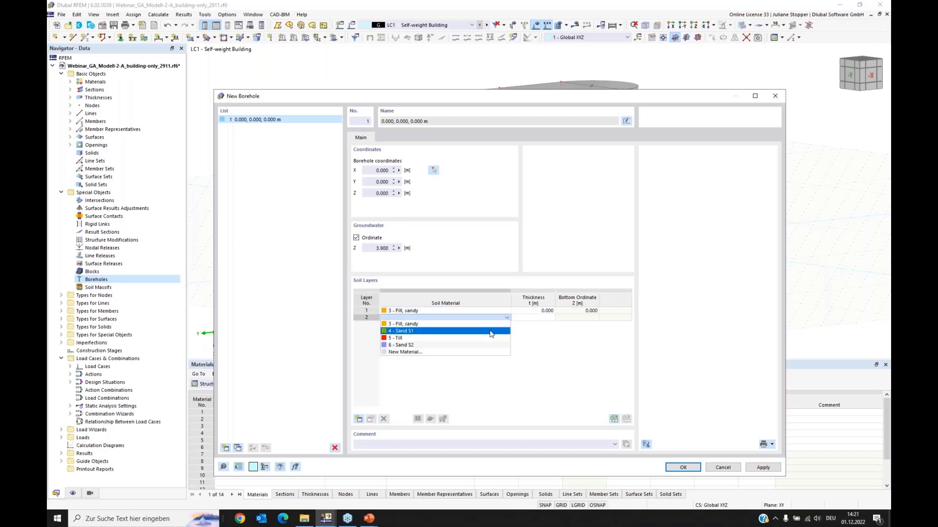
click(491, 329)
click(508, 326)
click(507, 326)
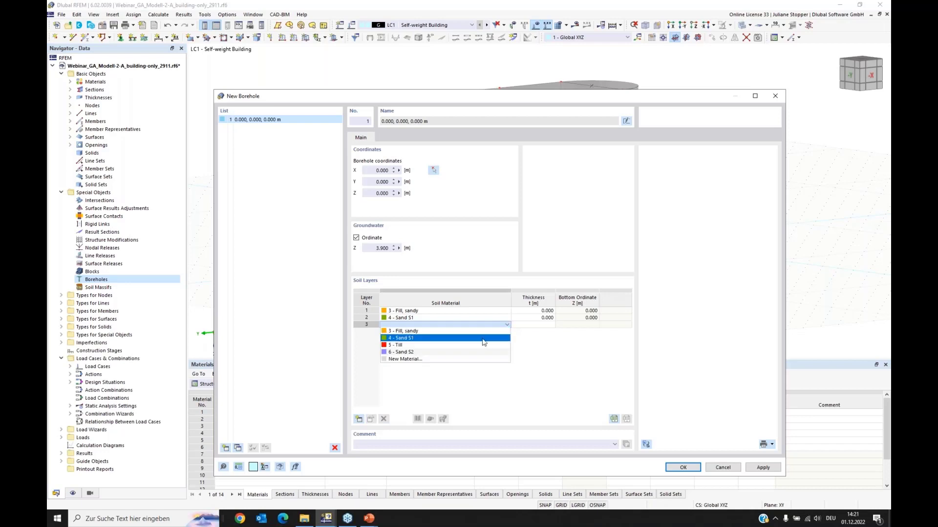
click(488, 345)
click(510, 332)
click(507, 333)
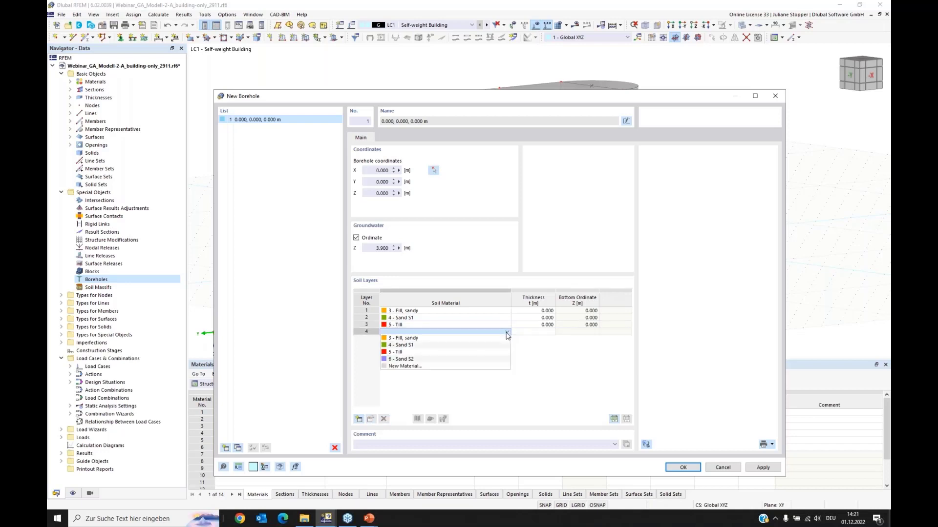
click(473, 358)
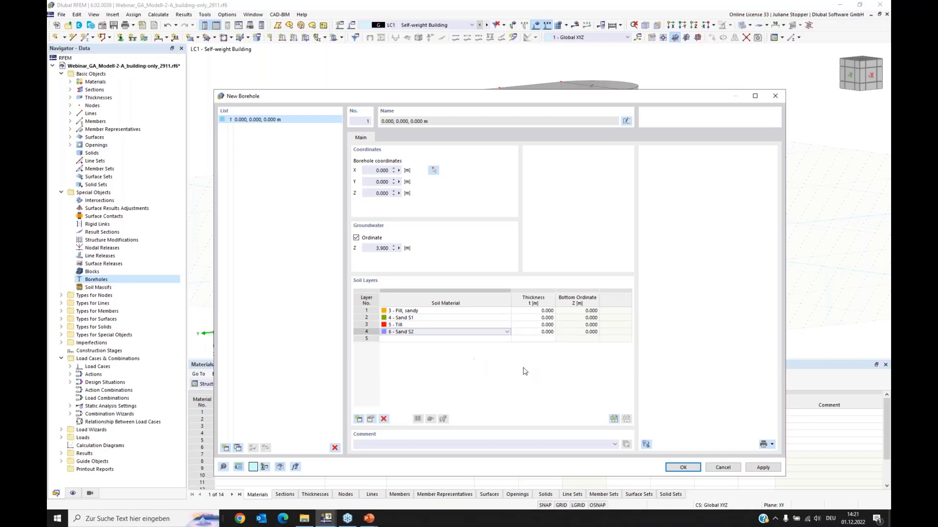
Set the borehole layer thicknesses to 4.8 m for Fill, sandy, 7.5 m for Sand S1, 3 m for Till and 15 m for Sand S2.
click(535, 311)
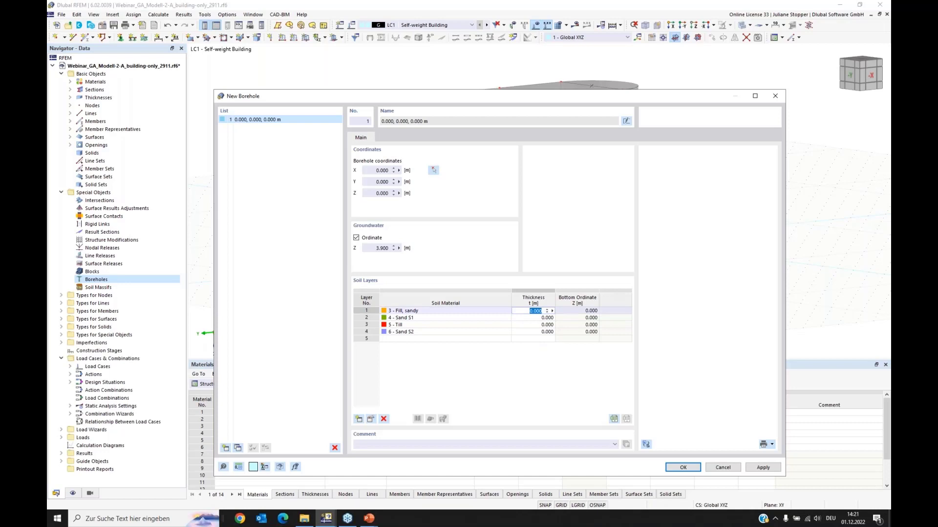
text(4.8)
key(Return)
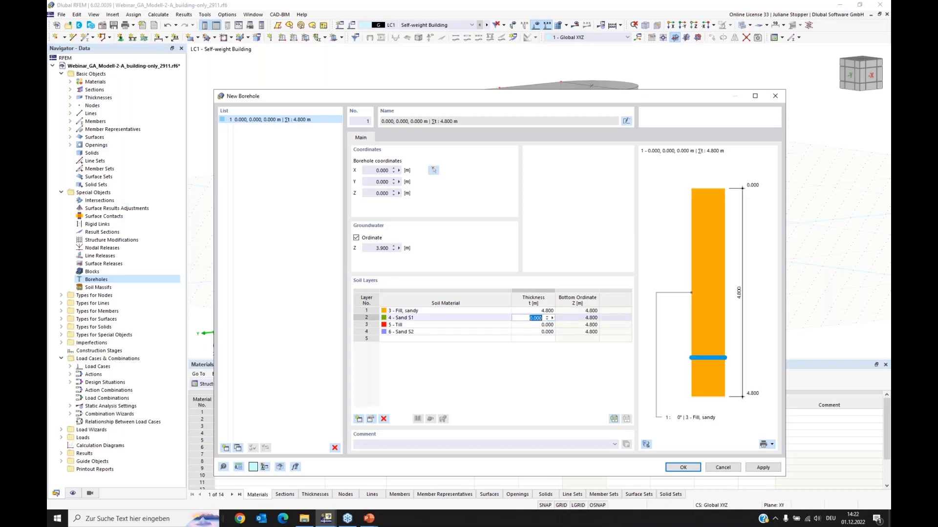
text(7.)
text(5)
key(Return)
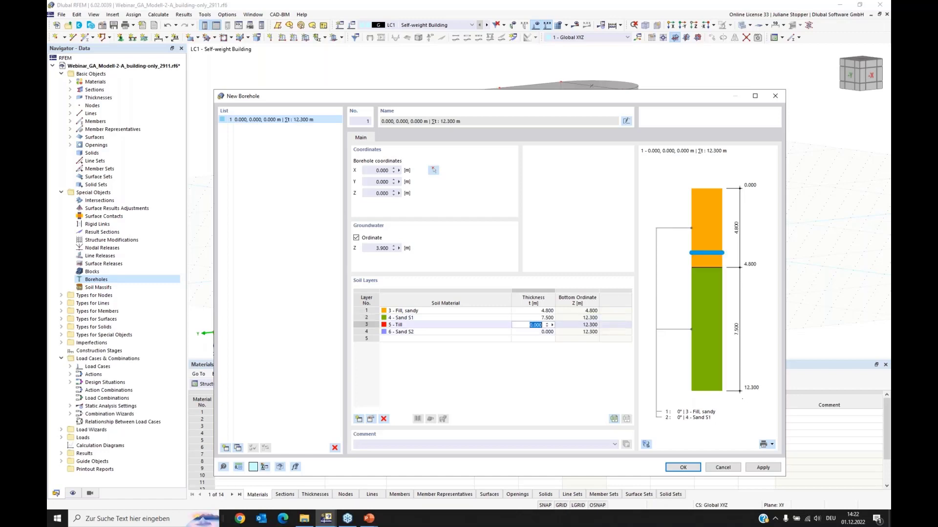
text(3)
key(Return)
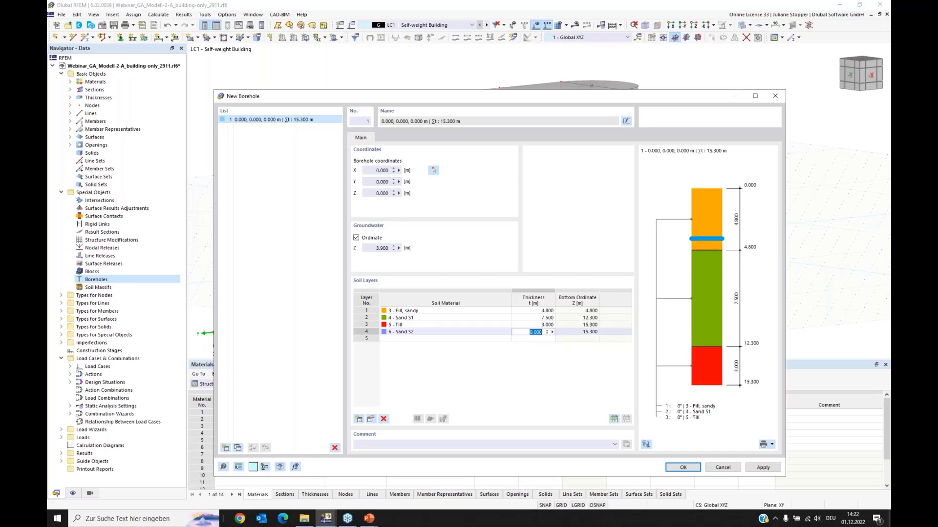
text(15)
key(Up)
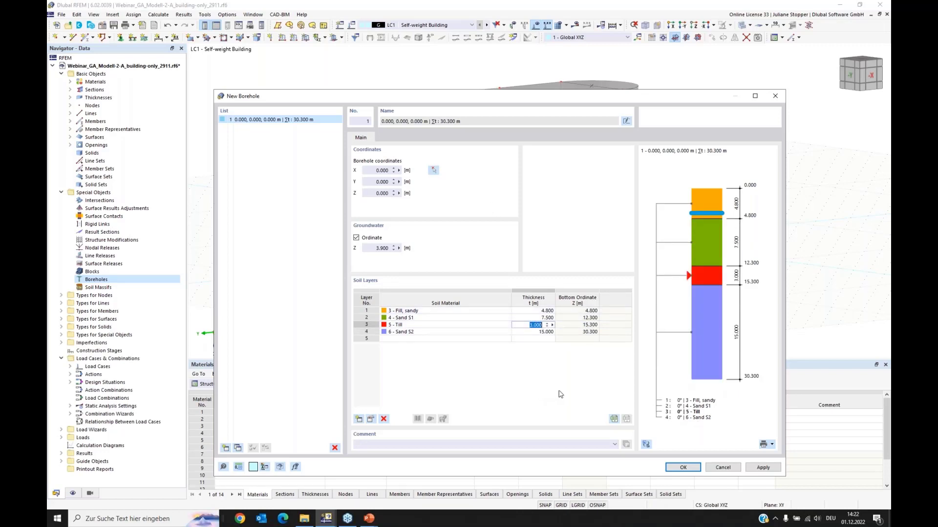
Confirm the new borehole and inspect its soil column beneath the building.
click(683, 467)
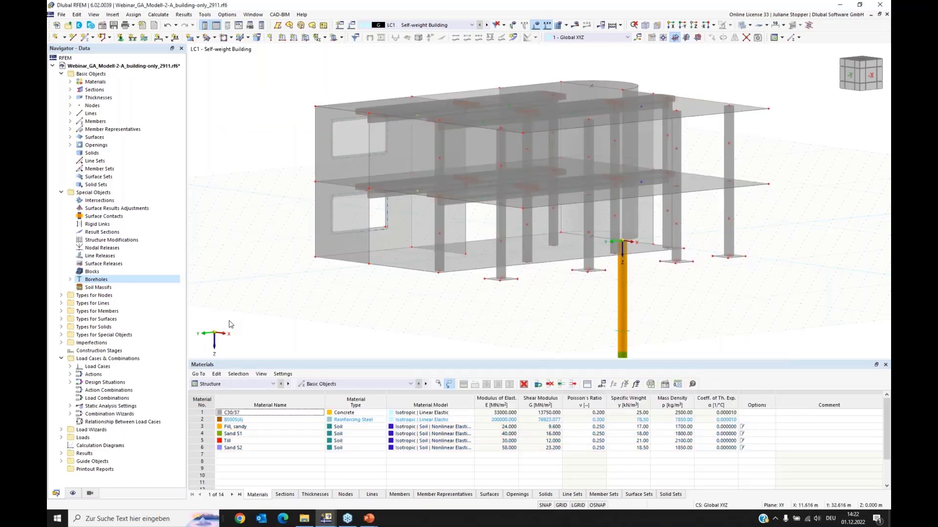
scroll(415, 94, down, 2)
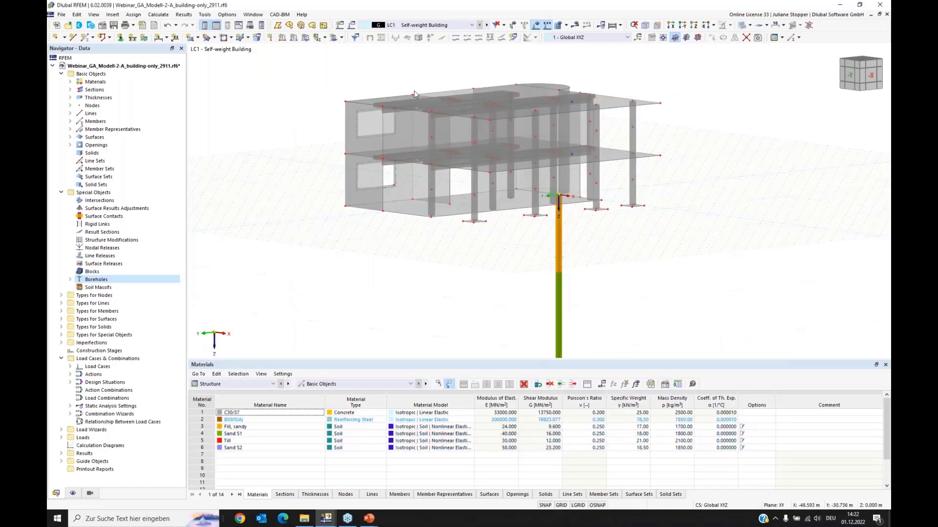
scroll(420, 97, down, 3)
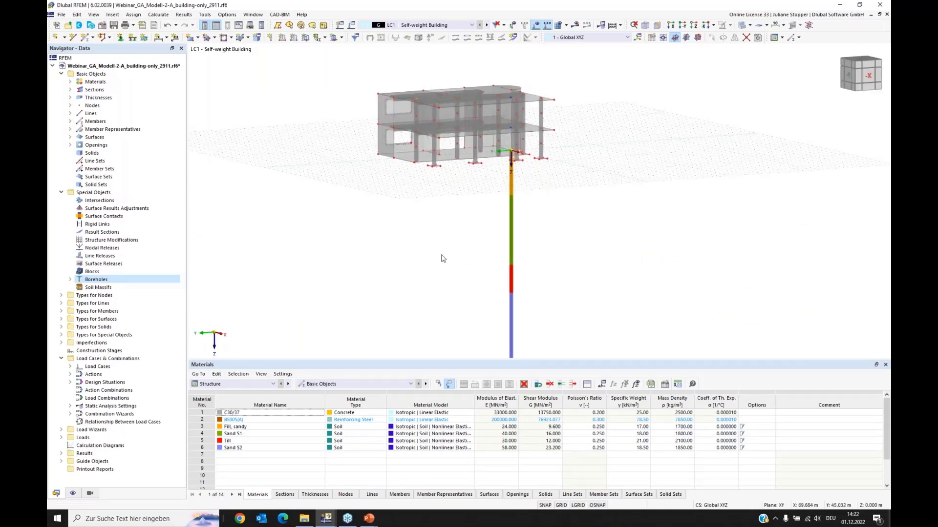
scroll(442, 258, up, 1)
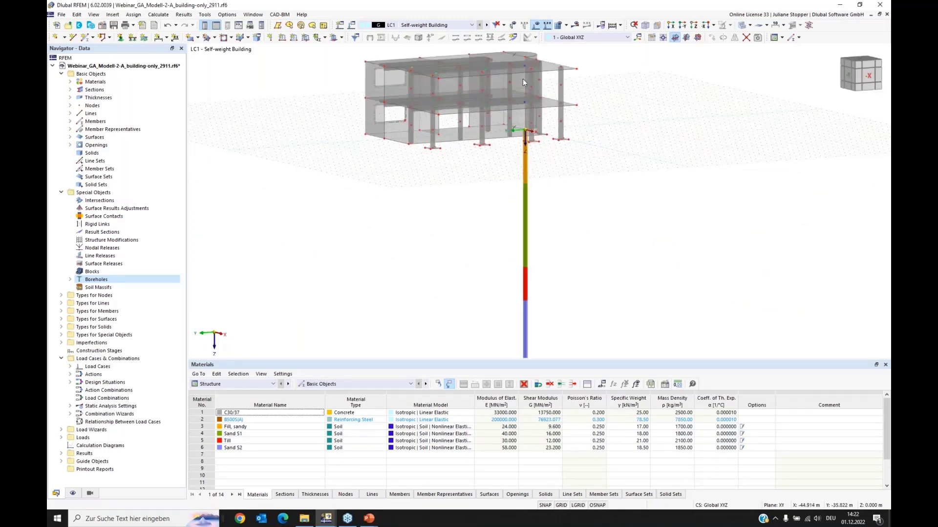
Turn off the visibility of the work plane grid.
click(652, 38)
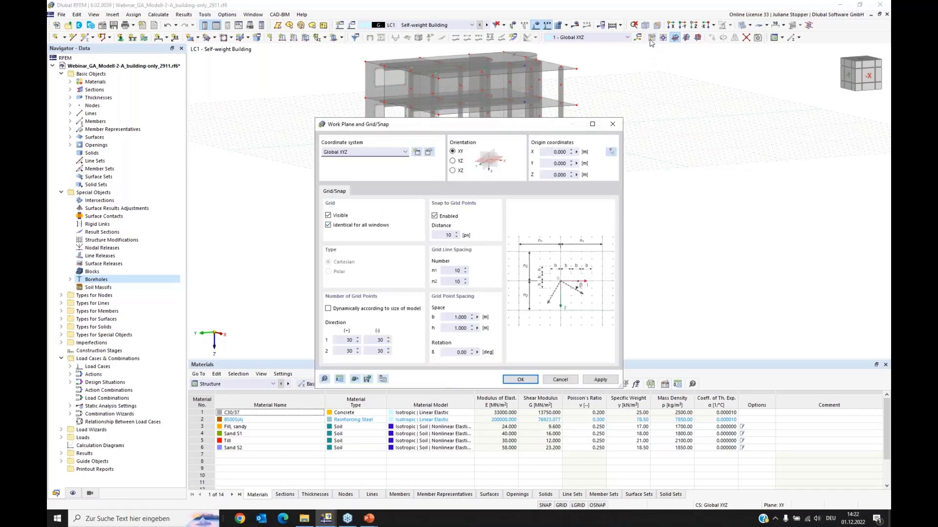
click(327, 215)
click(520, 379)
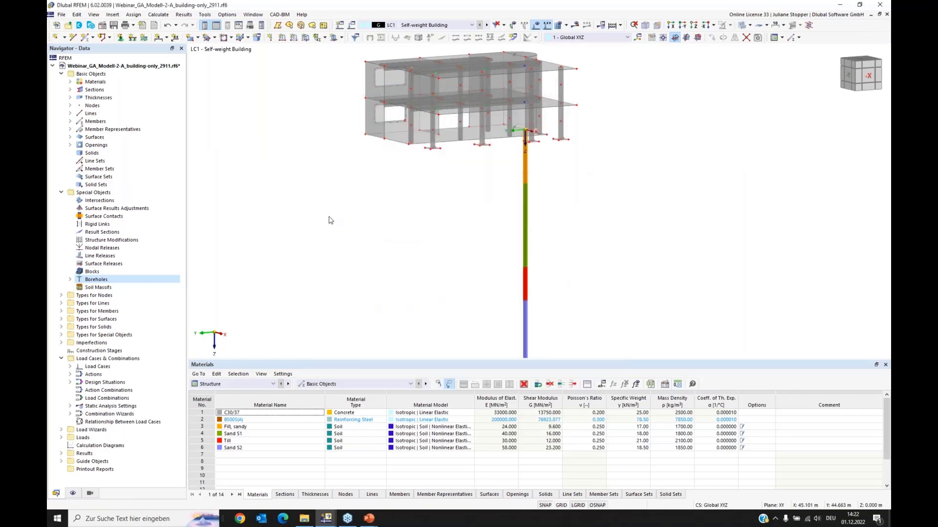
mouse_move(342, 222)
middle_down()
mouse_move(352, 201)
mouse_move(350, 229)
middle_up()
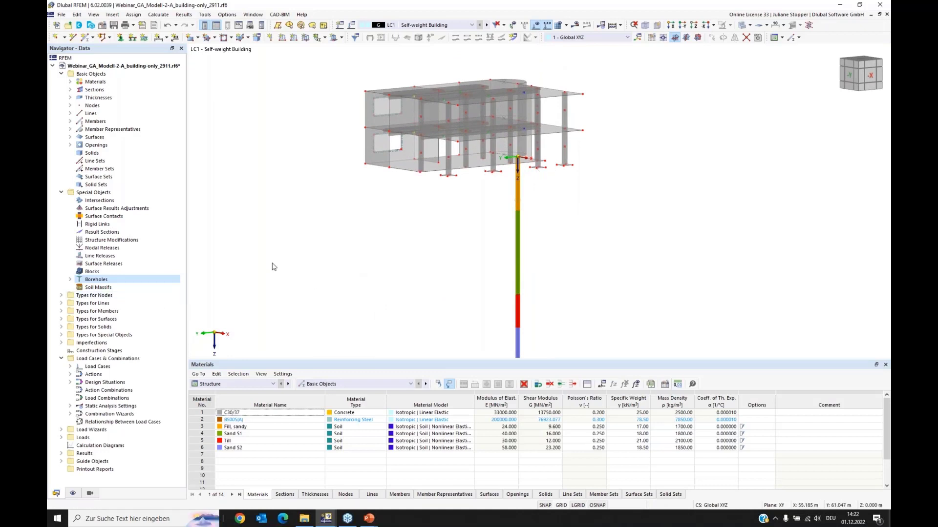
Start a new soil massif generated from boreholes and assign the defined borehole to it.
right_click(100, 289)
click(115, 292)
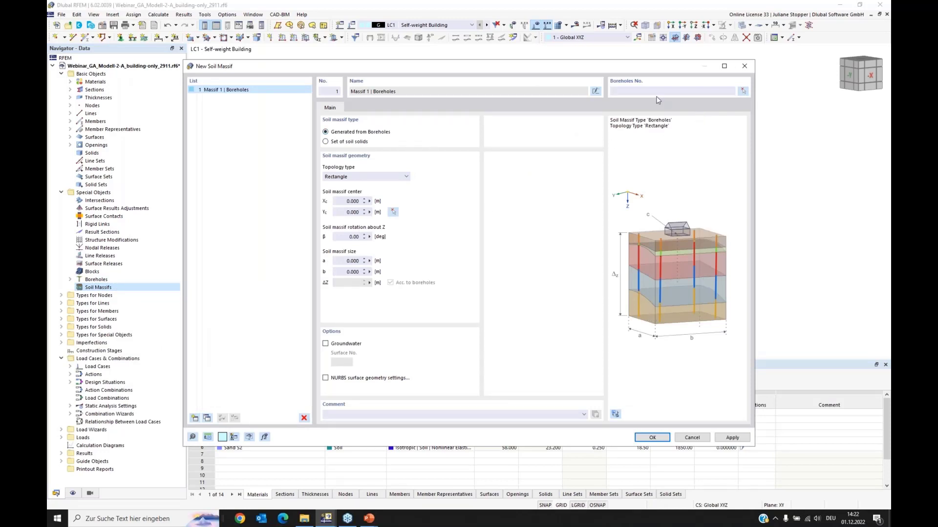
click(742, 91)
drag(634, 206, 433, 316)
click(178, 128)
Centre the rectangular soil massif at X 6 m and Y 8 m, size it 48 m by 48 m with groundwater activated, and confirm it.
text(6)
key(Tab)
text(8)
key(Tab)
text(4)
key(Tab)
text(48)
click(342, 262)
click(326, 344)
click(652, 437)
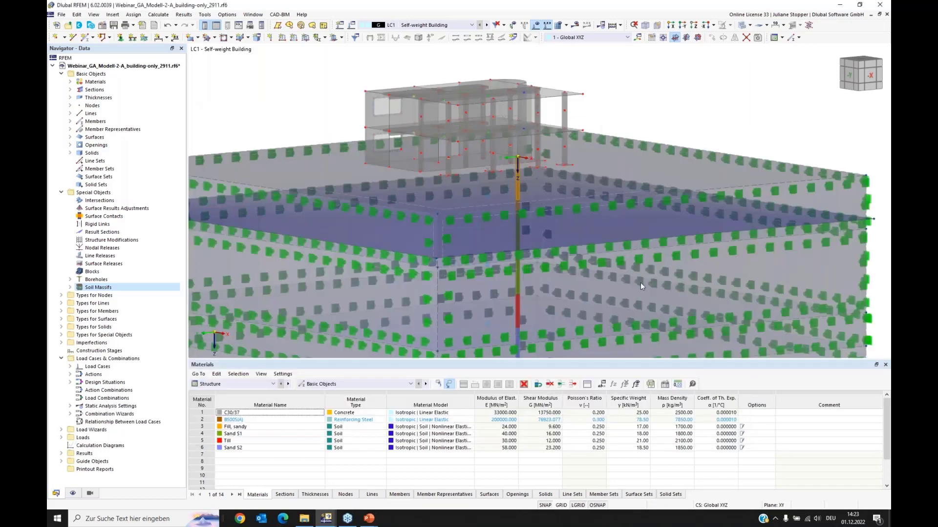
Switch the building and soil massif display to the Solid Model rendering.
scroll(514, 186, down, 3)
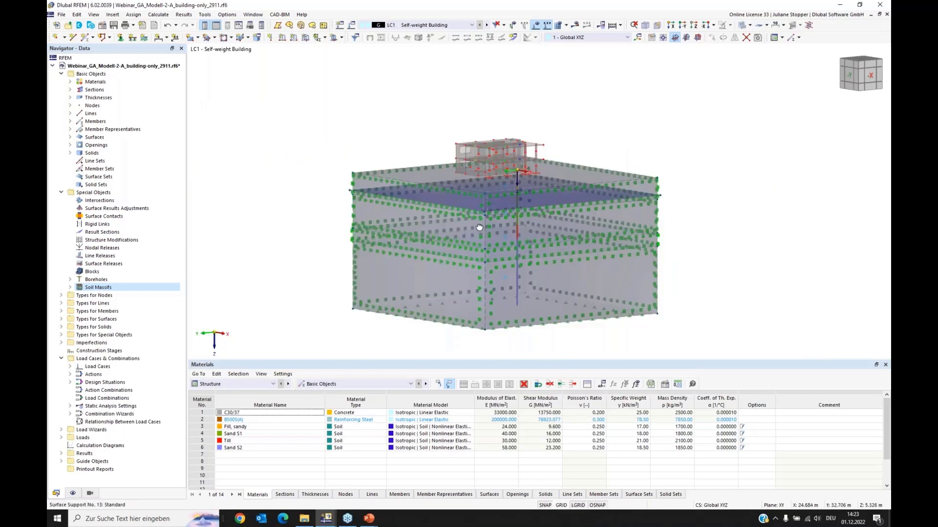
scroll(452, 212, down, 2)
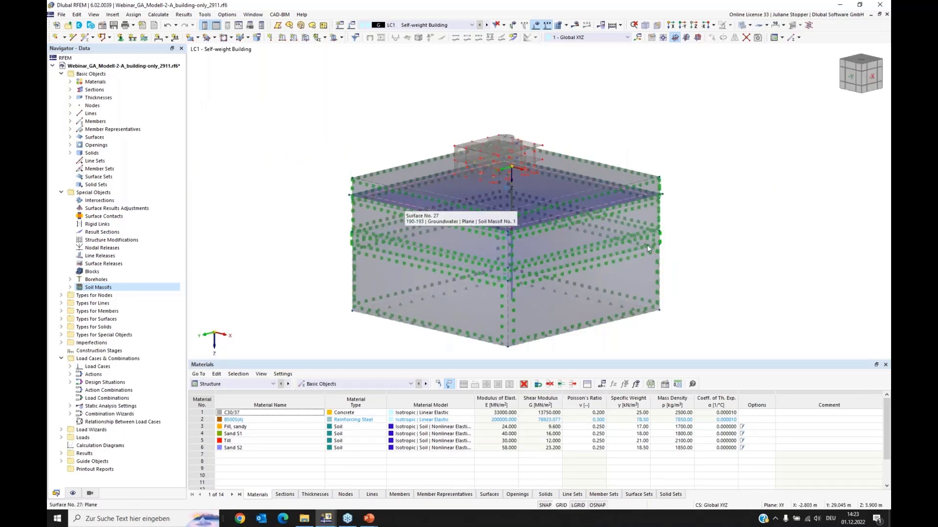
ctrl+middle_drag(647, 244, 691, 234)
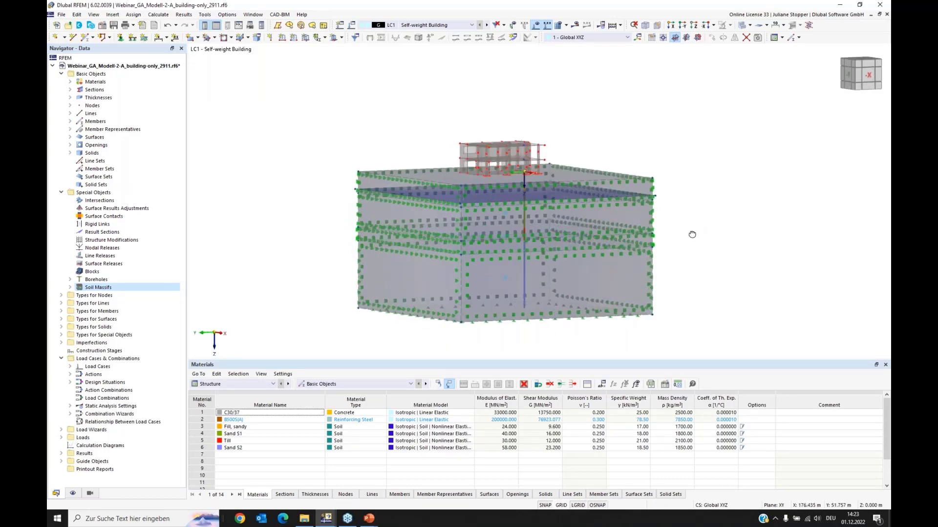
click(750, 25)
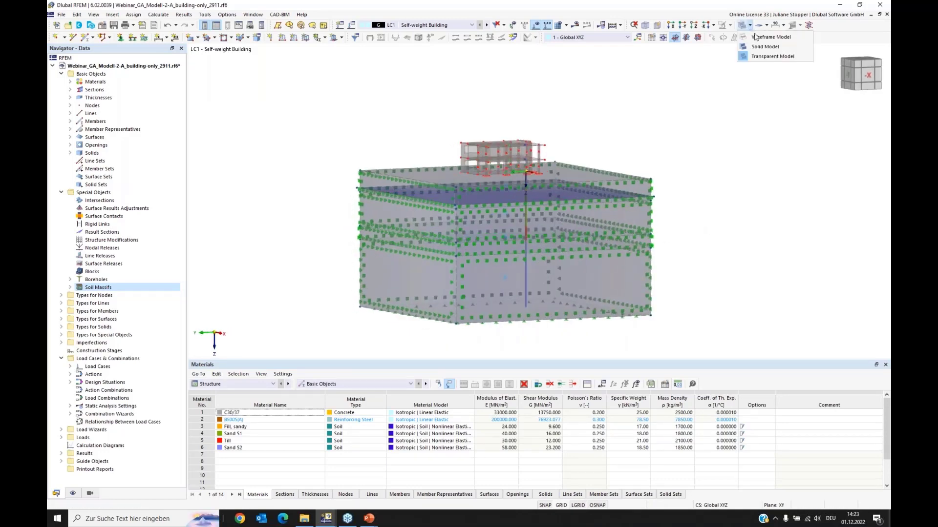
click(765, 46)
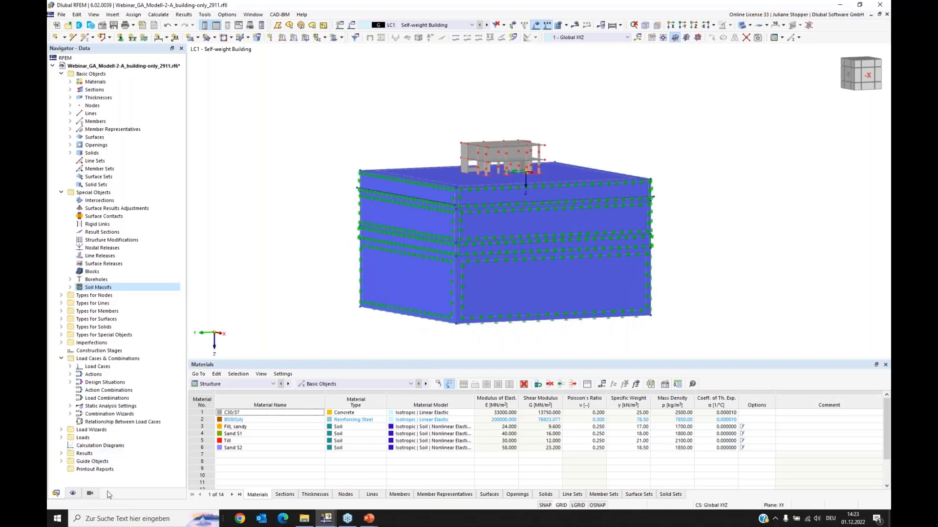
Color the rendered objects by Object Property so the soil layers follow their material colors.
click(72, 494)
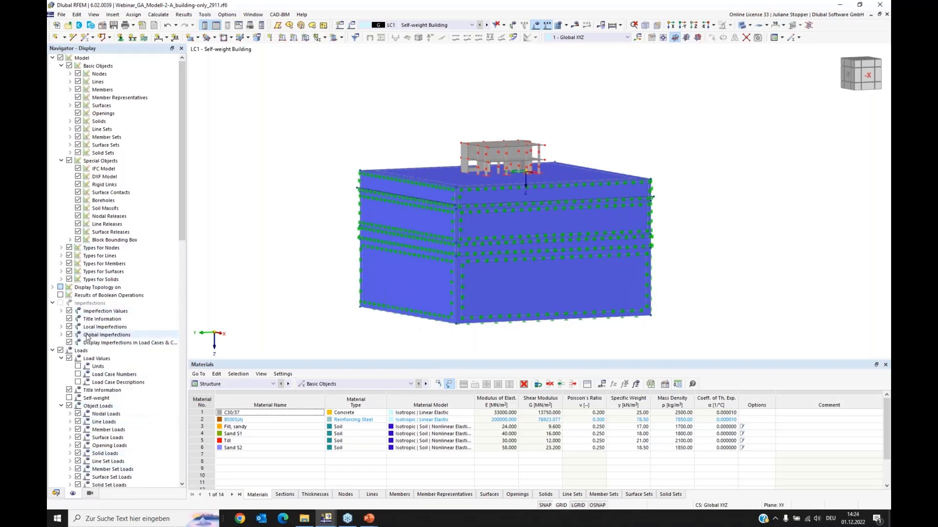
scroll(126, 330, down, 12)
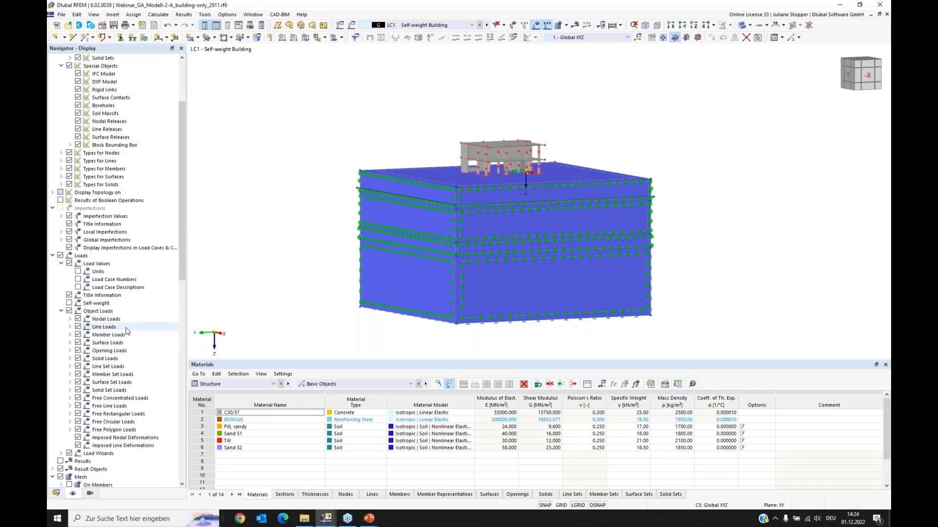
scroll(126, 331, down, 9)
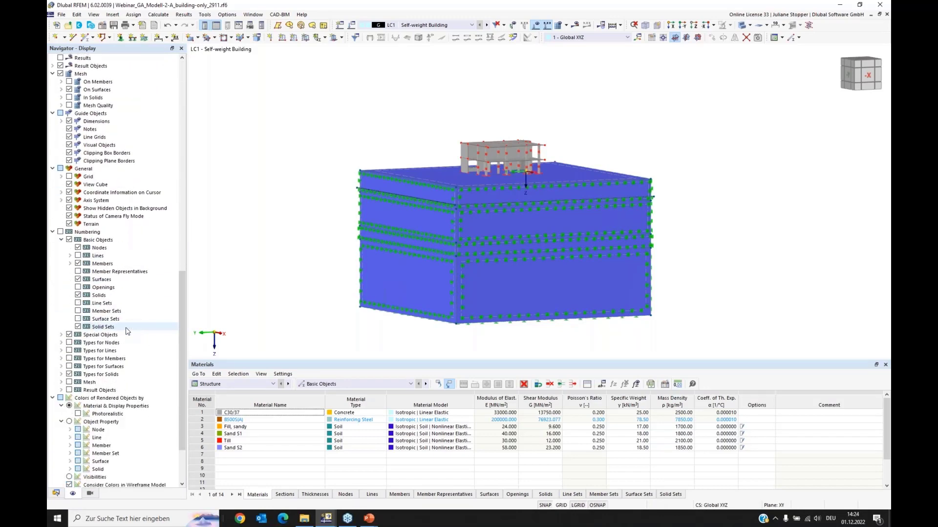
scroll(126, 331, down, 2)
click(69, 374)
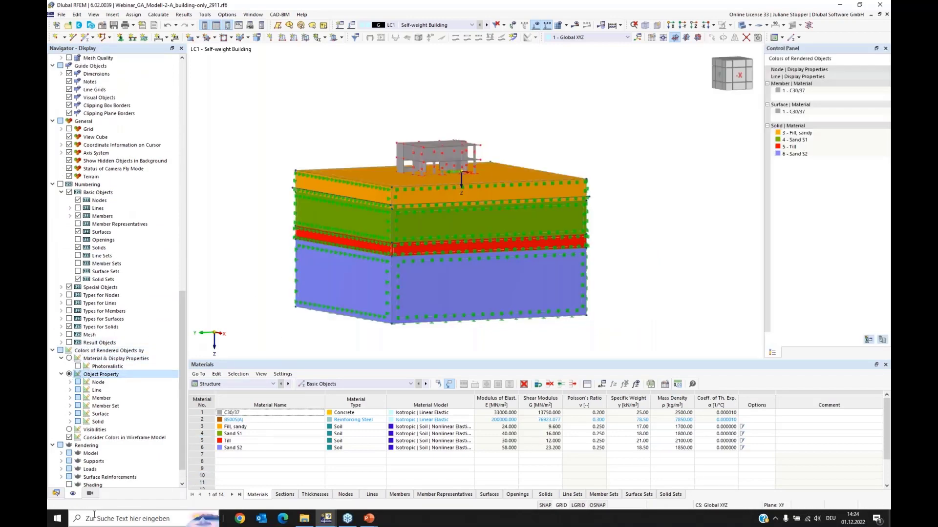
click(56, 493)
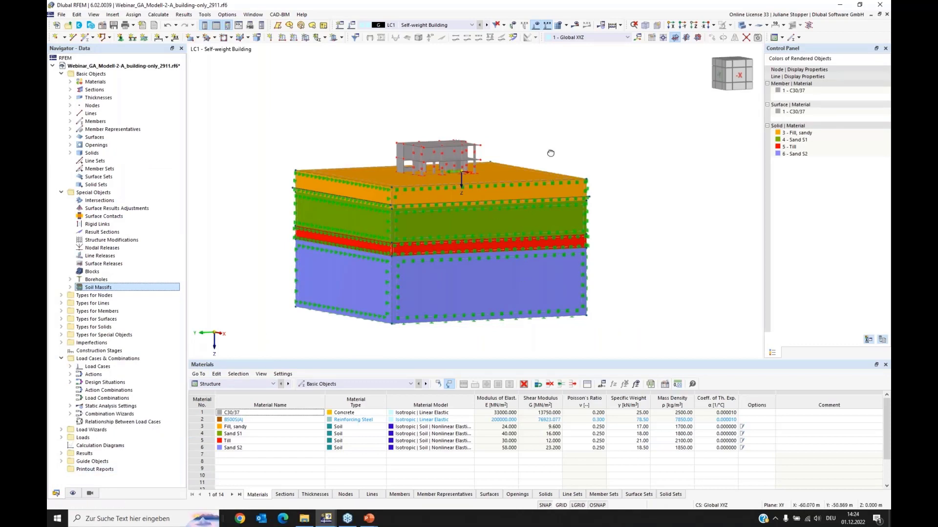
Examine the four generated soil solids and the groundwater surface by highlighting each one in the model.
middle_drag(550, 153, 487, 199)
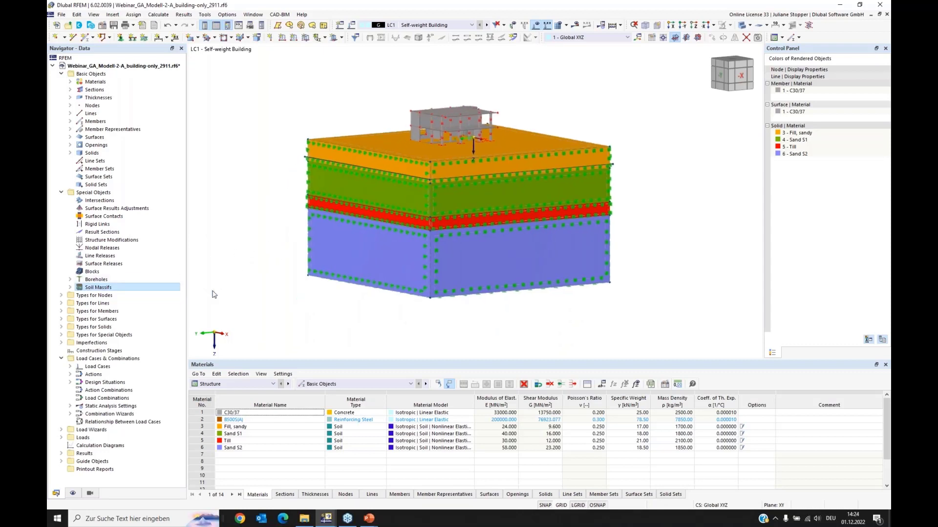
click(71, 154)
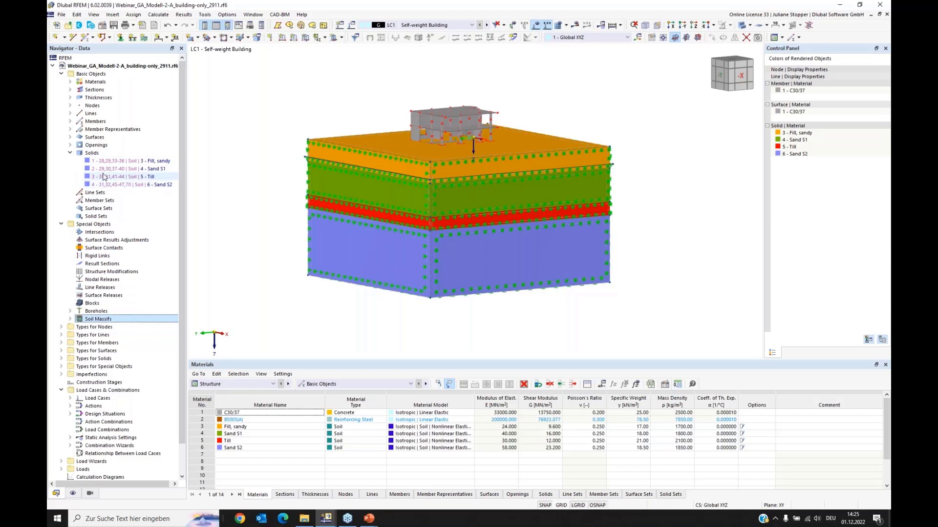
click(104, 162)
click(104, 169)
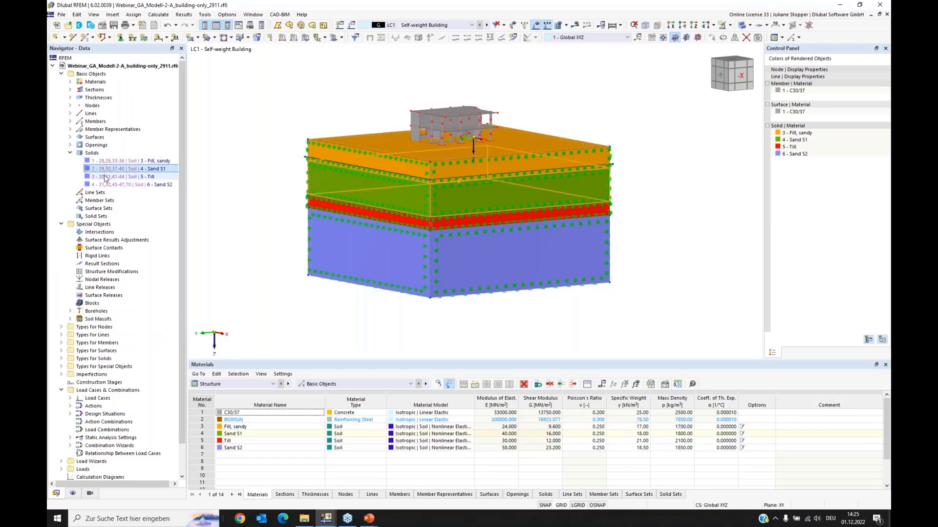
click(105, 177)
click(108, 185)
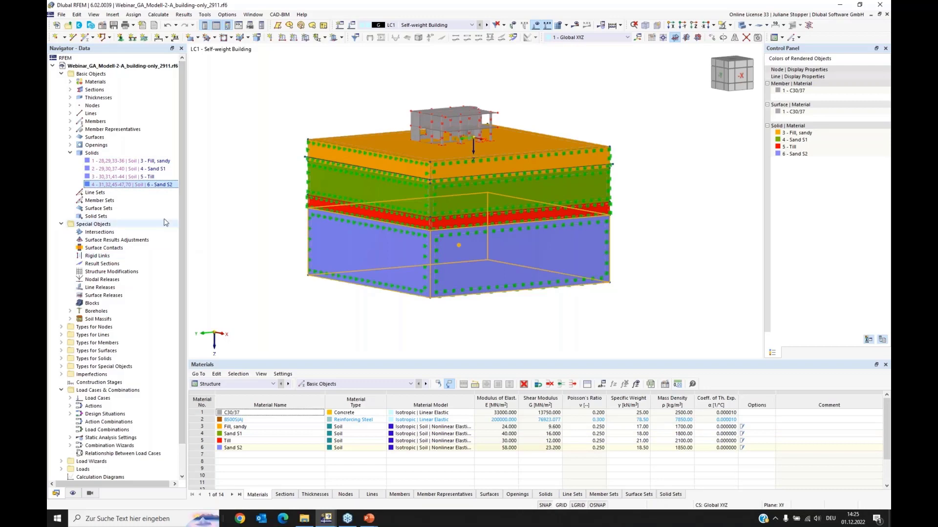
click(70, 137)
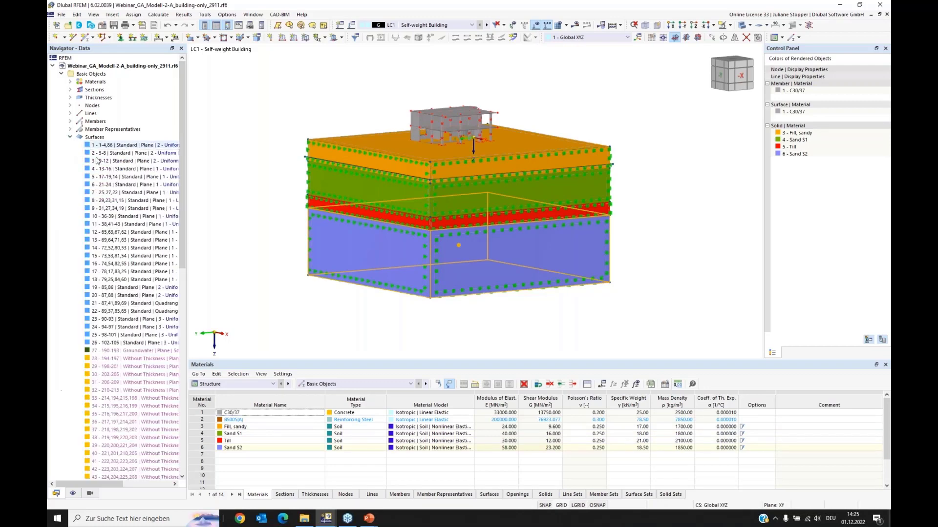
click(112, 351)
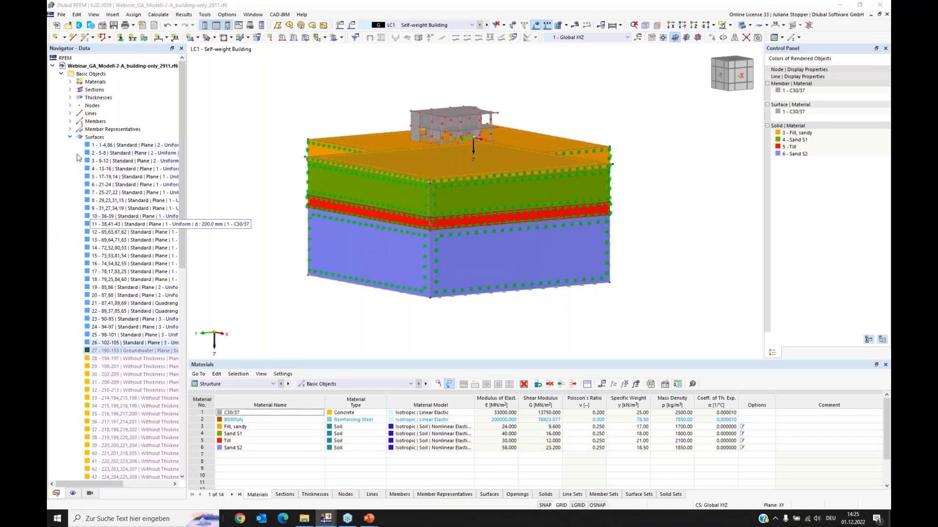
click(70, 138)
click(70, 152)
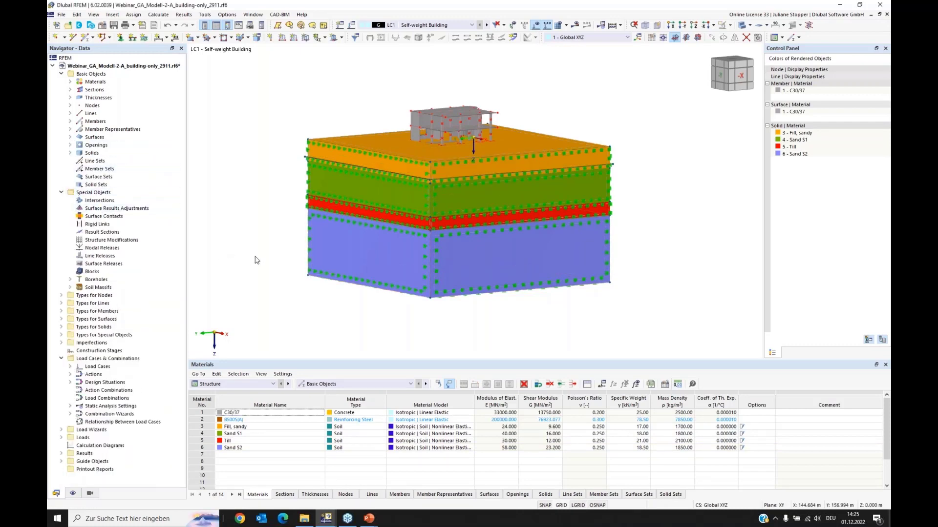
Delete surface supports 1 to 12, keeping only the two supports generated with the soil massif.
click(61, 319)
click(71, 327)
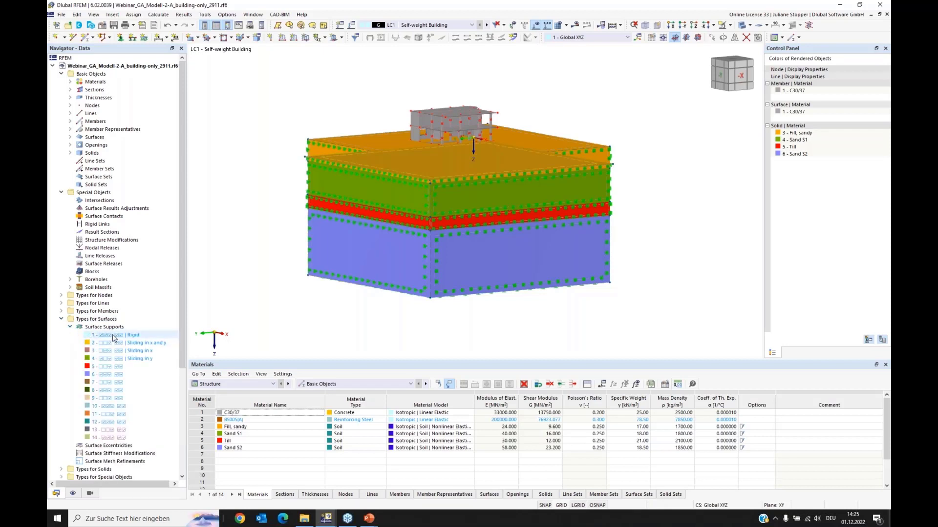
shift+click(118, 423)
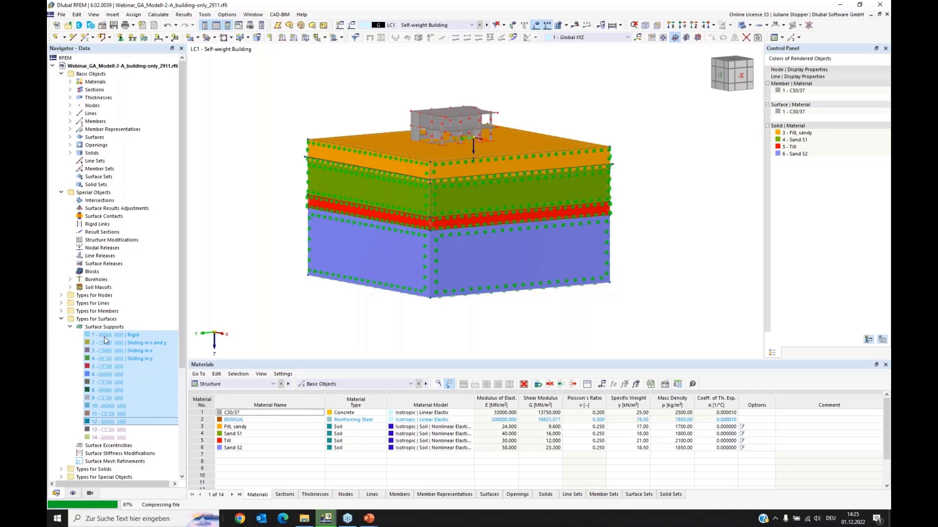
key(Delete)
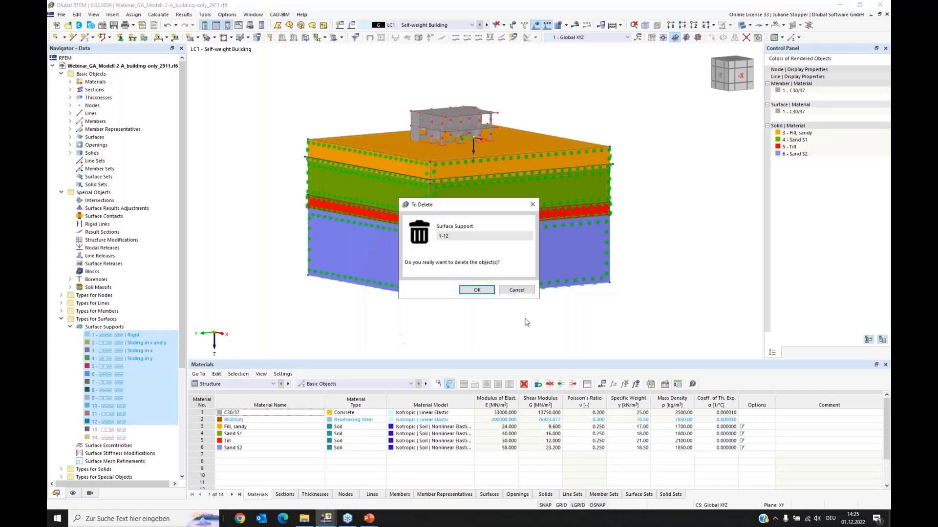
click(477, 290)
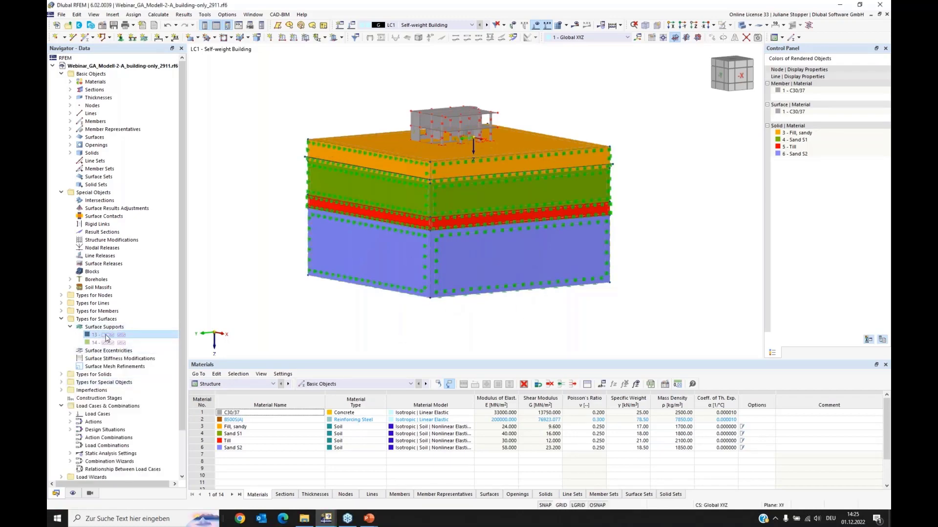
Examine where surface support 13 acts on the soil massif by highlighting it and viewing the massif from below.
click(106, 336)
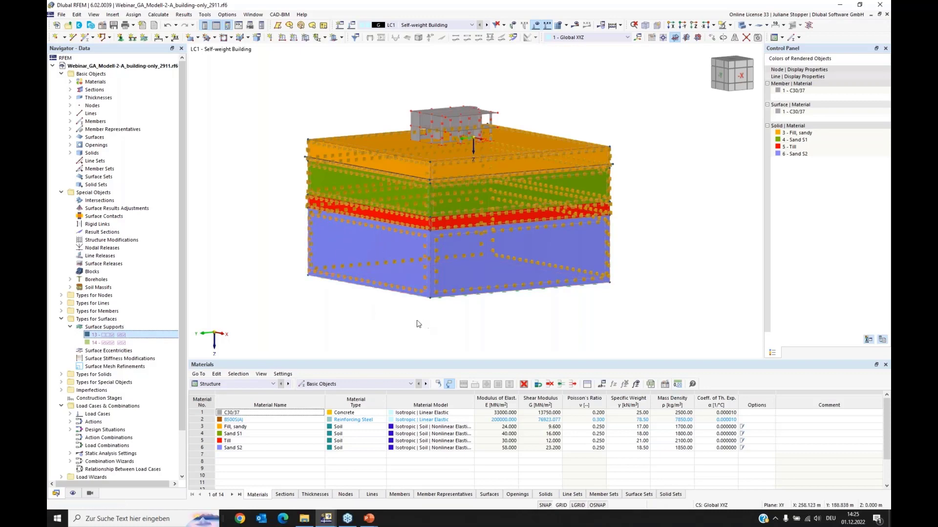
ctrl+middle_drag(413, 312, 412, 287)
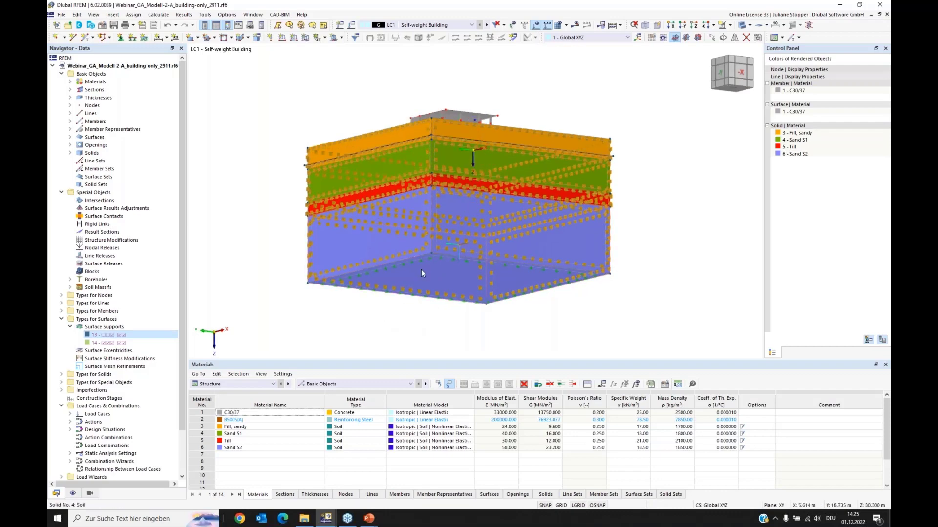
ctrl+middle_drag(369, 289, 250, 251)
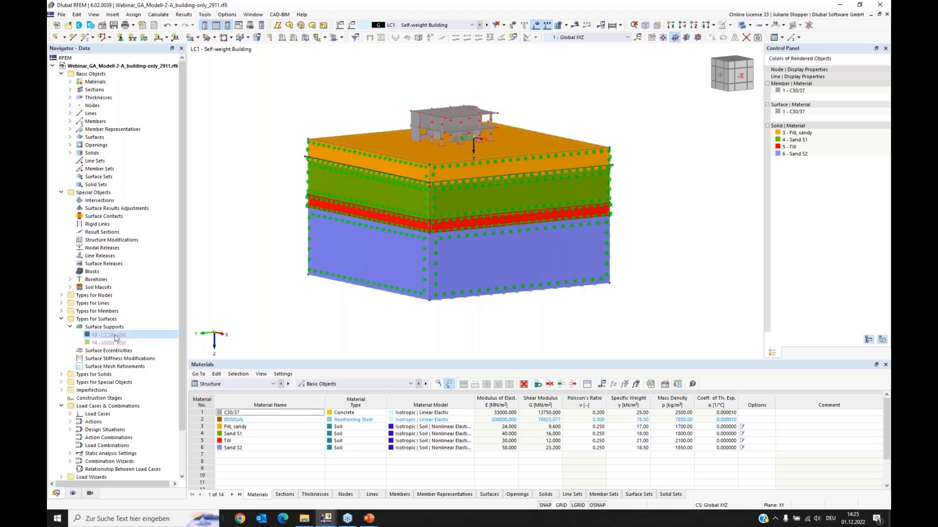
Save surface supports 13 and 14 with their related surfaces as an object selection named "Boundary surfaces".
ctrl+click(116, 343)
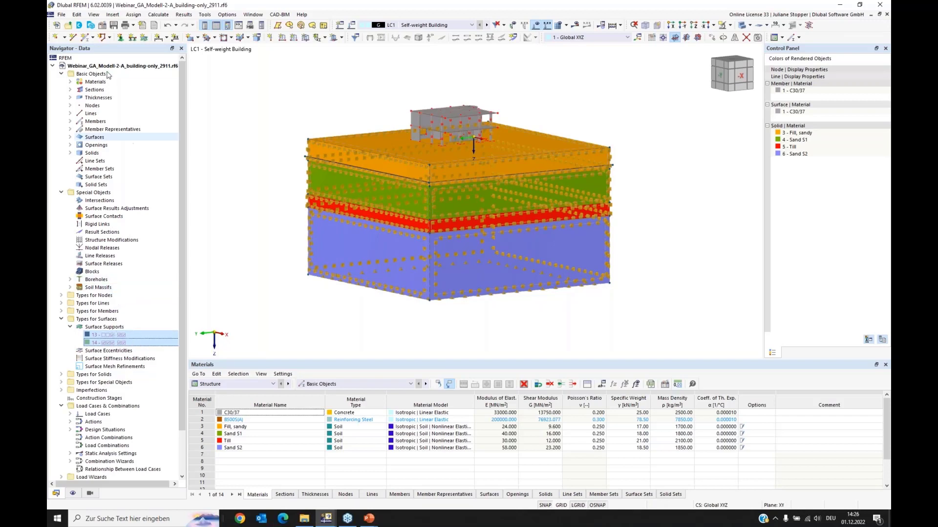
click(77, 15)
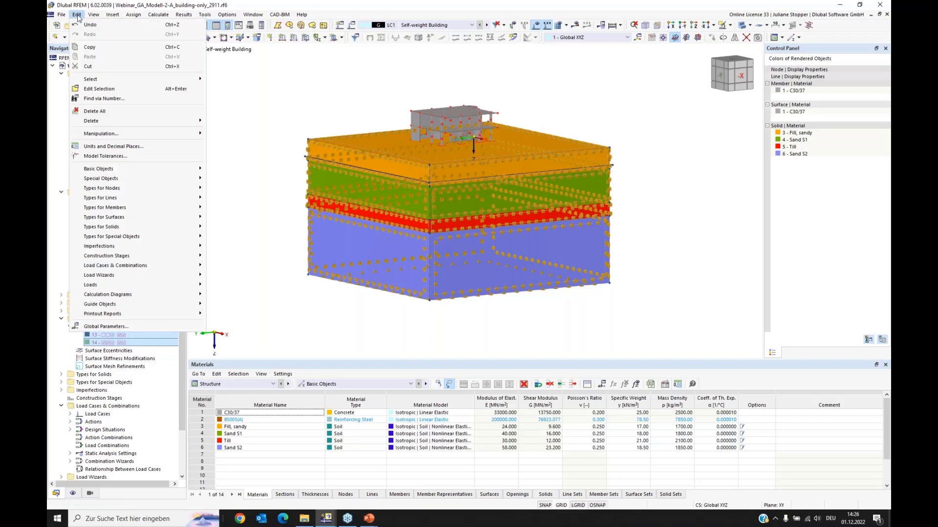
mouse_move(125, 82)
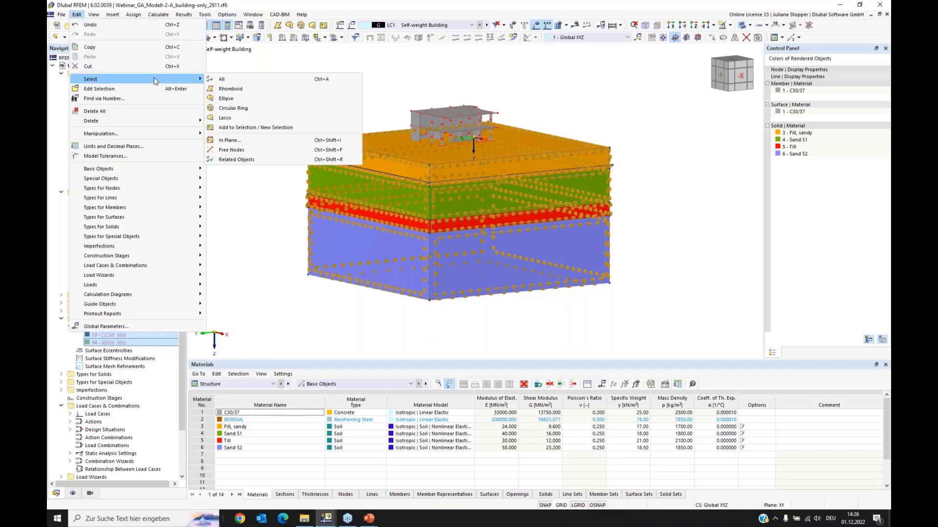
click(240, 160)
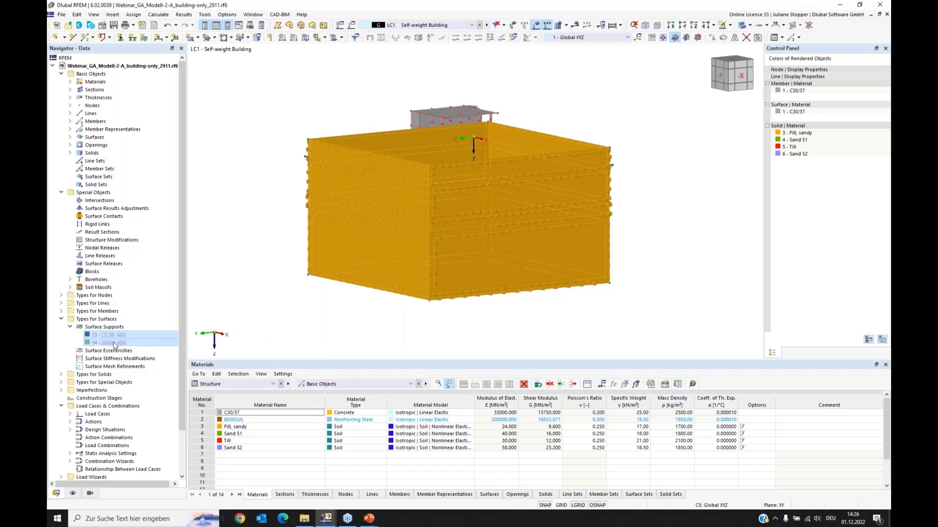
right_click(337, 212)
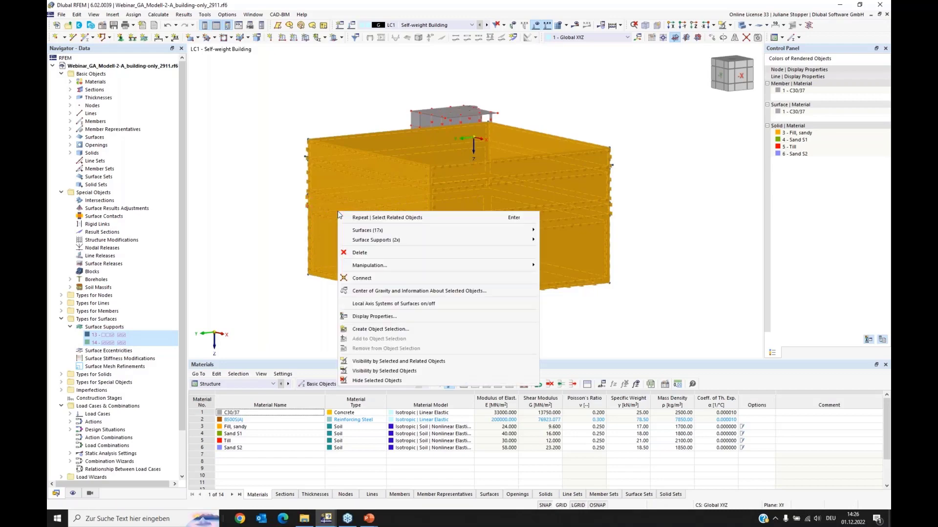
click(372, 331)
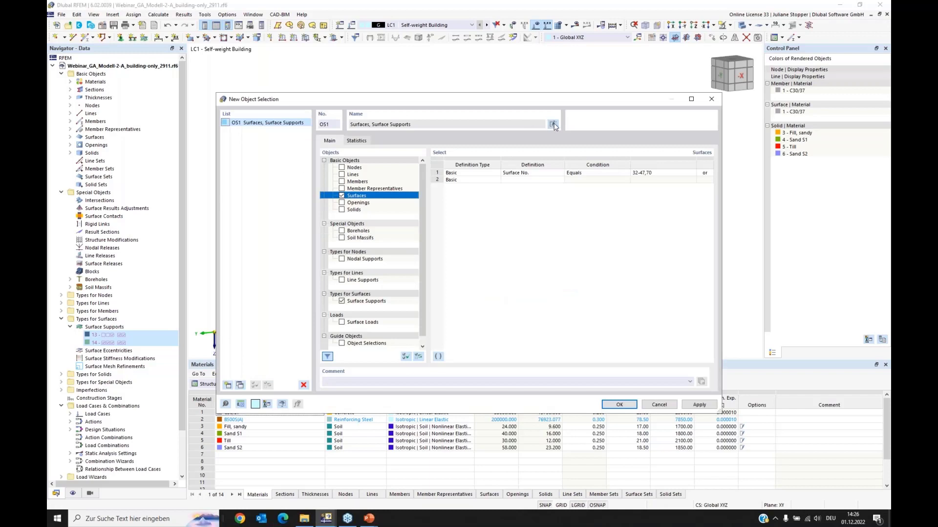
click(552, 124)
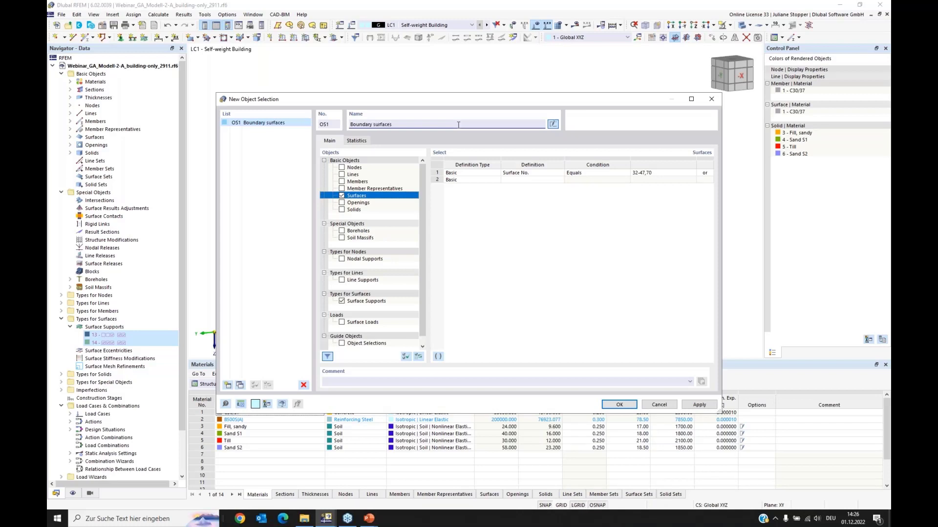
click(619, 404)
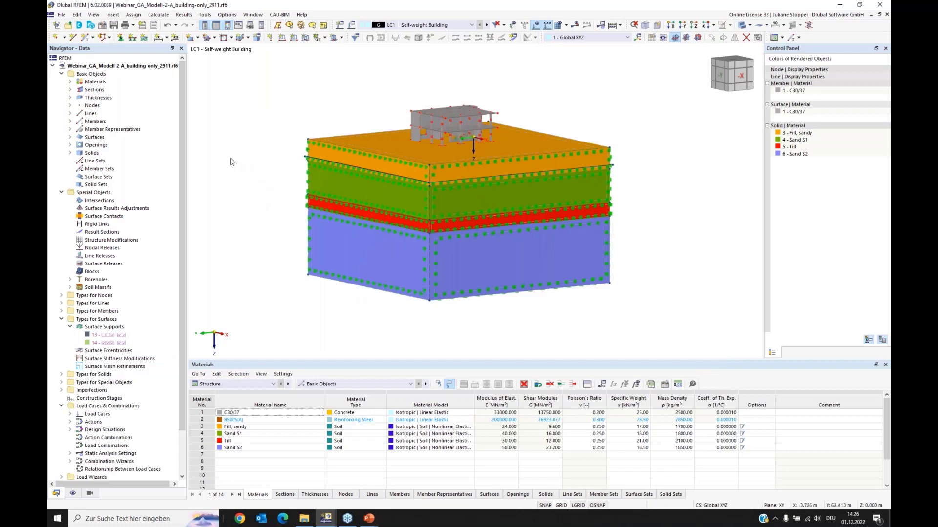
Check the Boundary surfaces object selection by locating it under the guide objects and highlighting it in the model.
scroll(183, 137, down, 2)
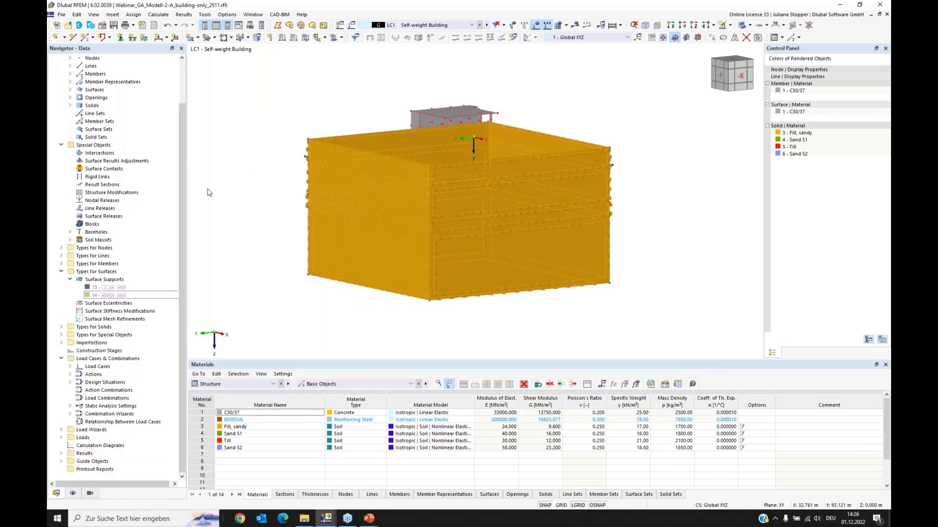
click(61, 463)
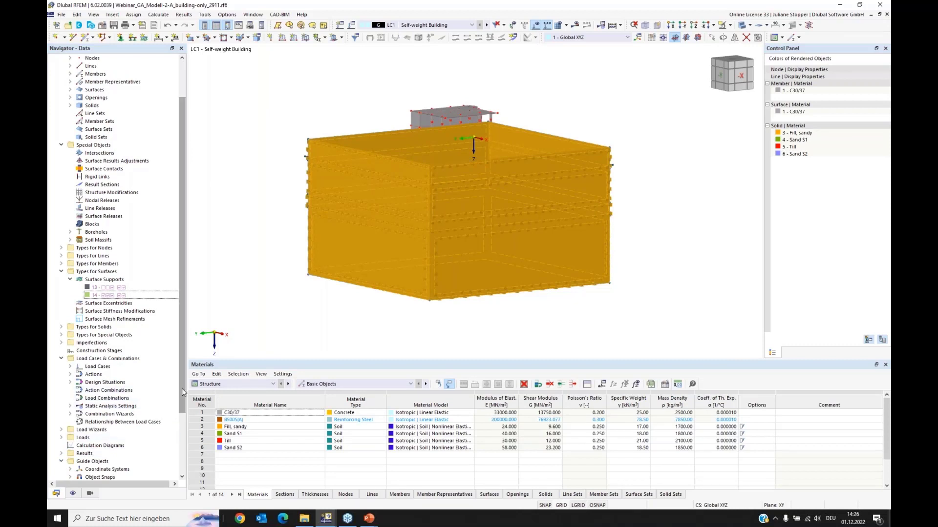
drag(181, 389, 178, 452)
click(69, 421)
click(102, 430)
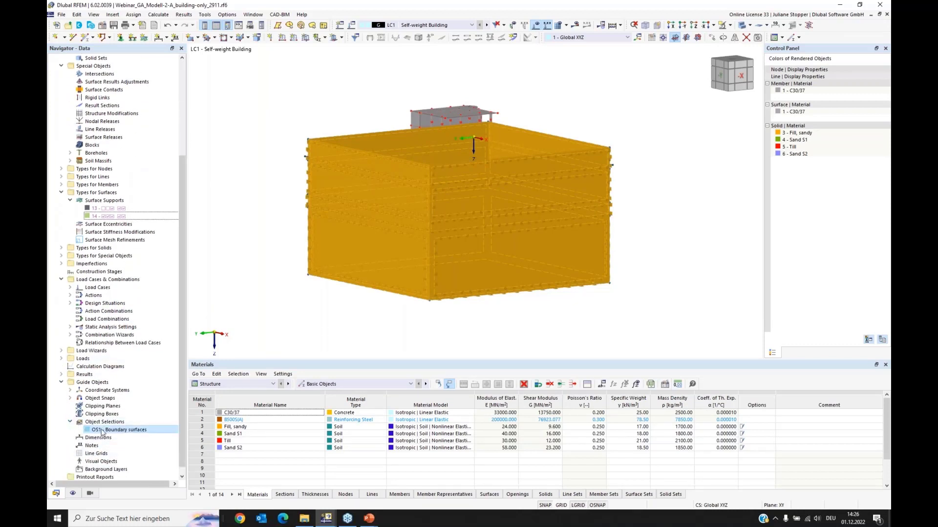
click(105, 208)
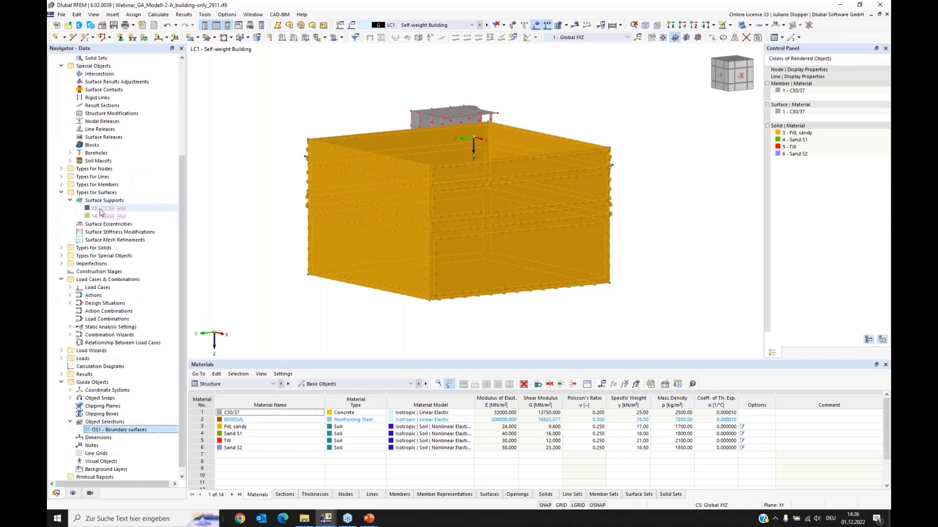
click(108, 430)
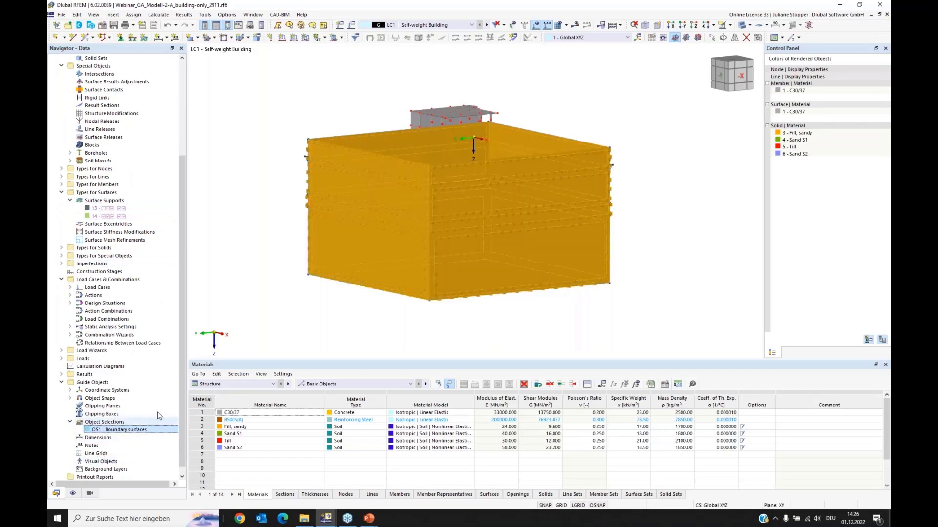
click(194, 212)
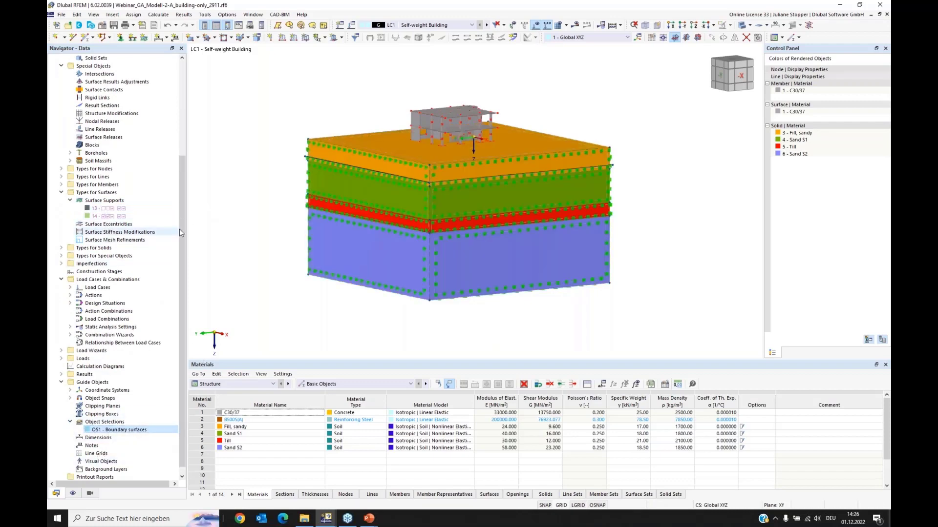
Collapse the Types for Surfaces, Basic Objects and Special Objects categories in the data navigator and clear the model selection.
drag(183, 226, 188, 132)
click(61, 319)
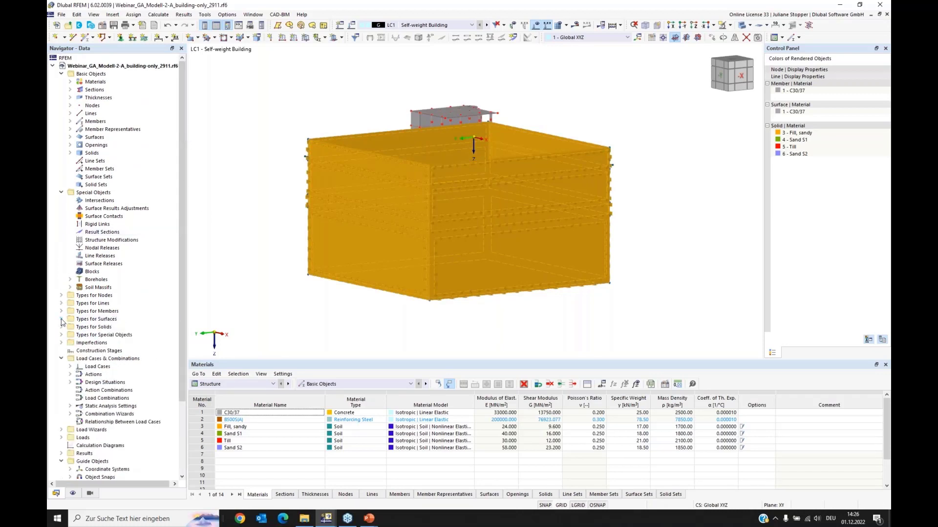
click(61, 74)
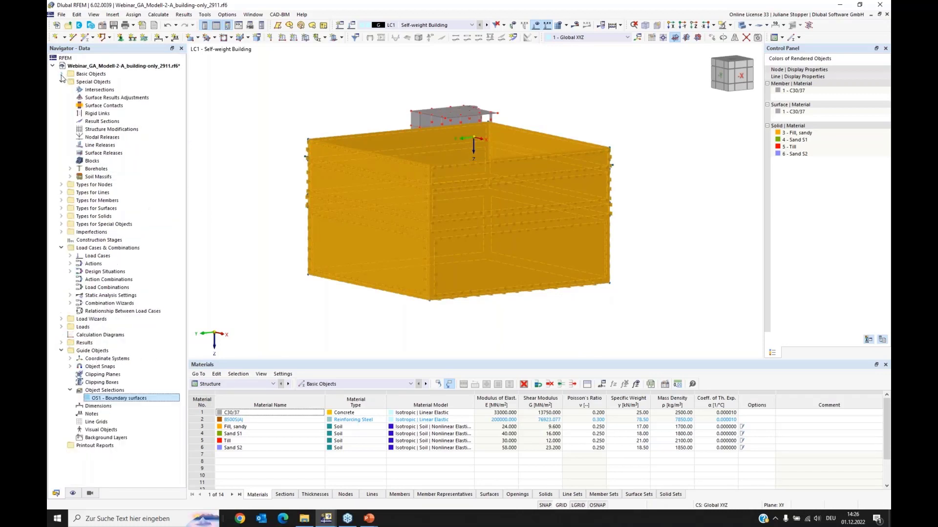
click(61, 82)
click(227, 89)
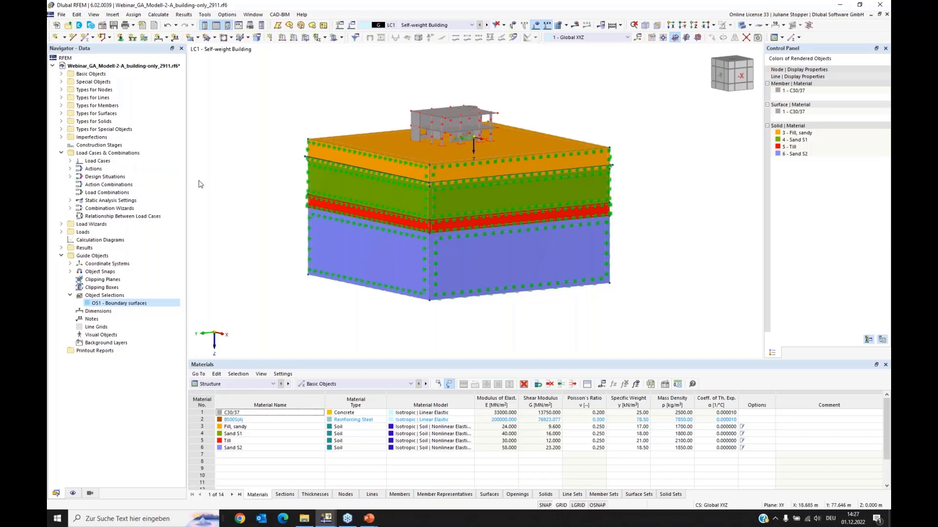
Review the action category and self-weight settings of the Self-weight Soil, Self-weight Building, Dead load and Live Load cases.
right_click(94, 155)
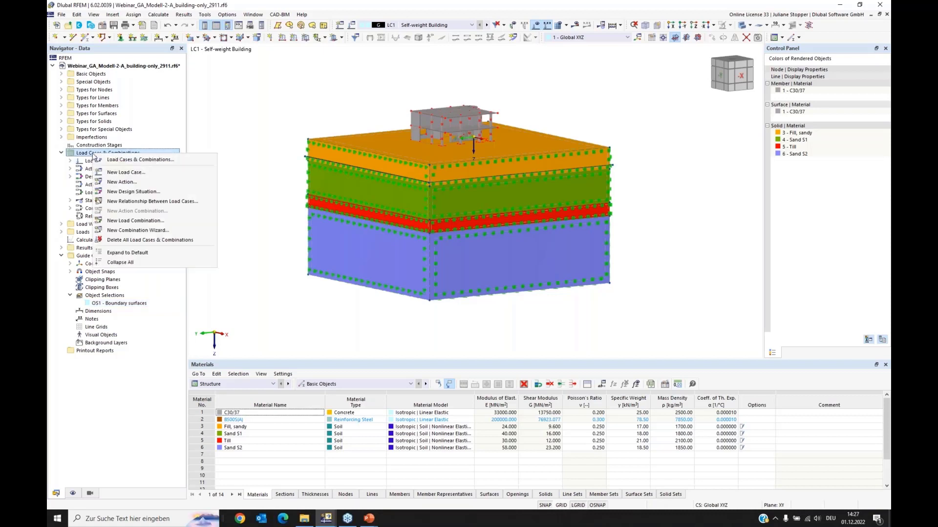
click(119, 161)
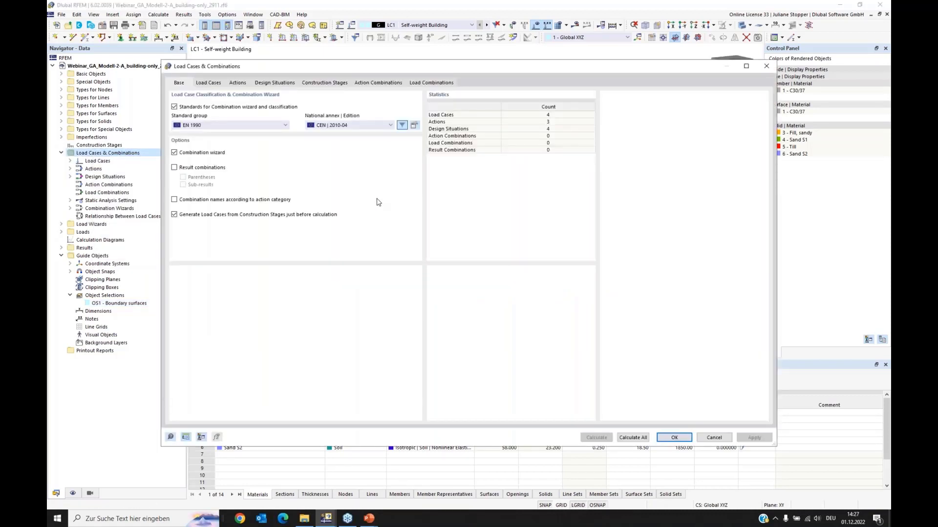
click(209, 84)
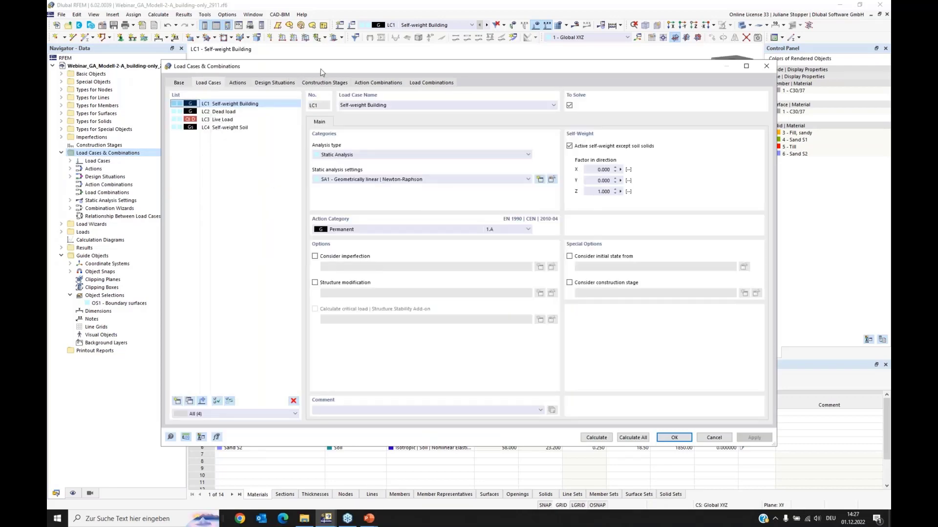
drag(356, 74, 381, 121)
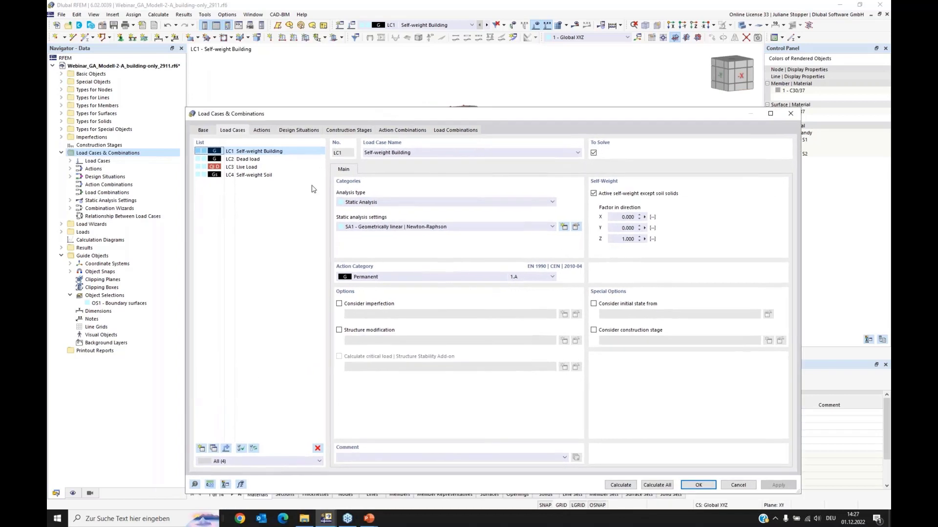
click(244, 177)
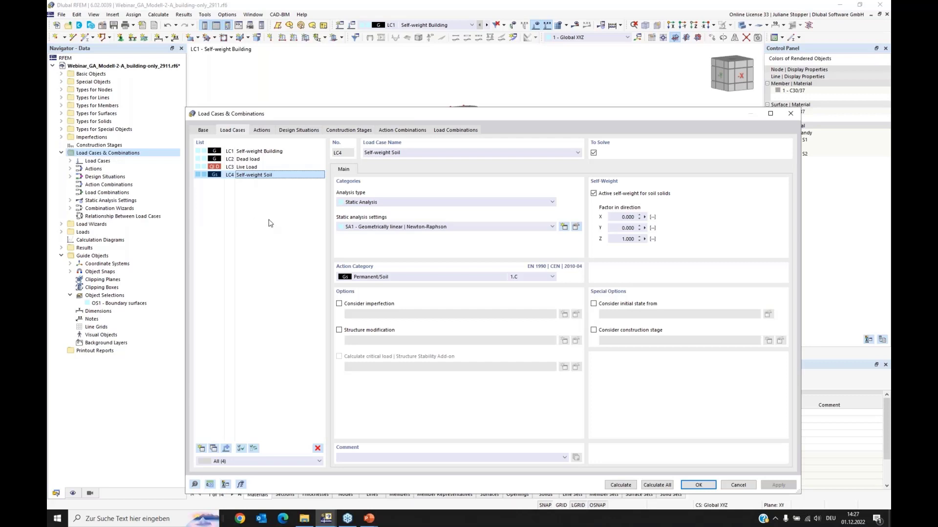
click(248, 152)
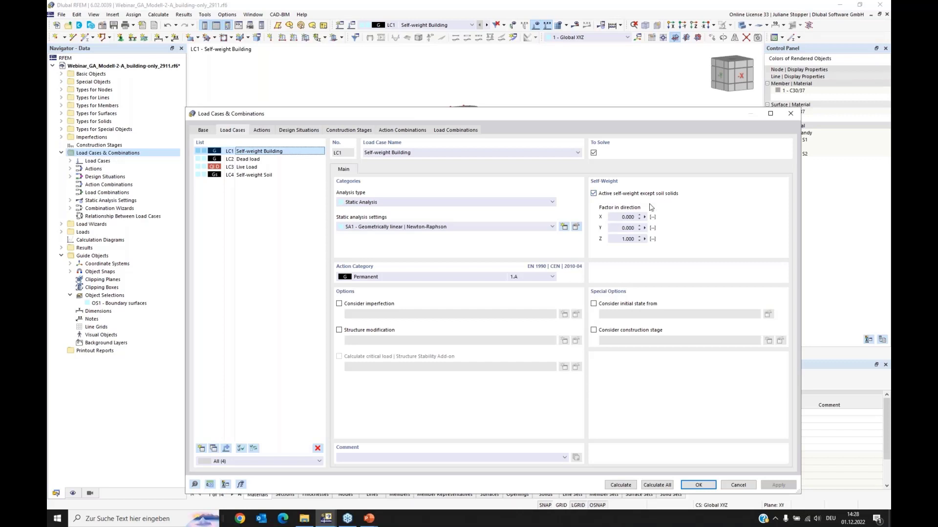
click(249, 160)
click(247, 168)
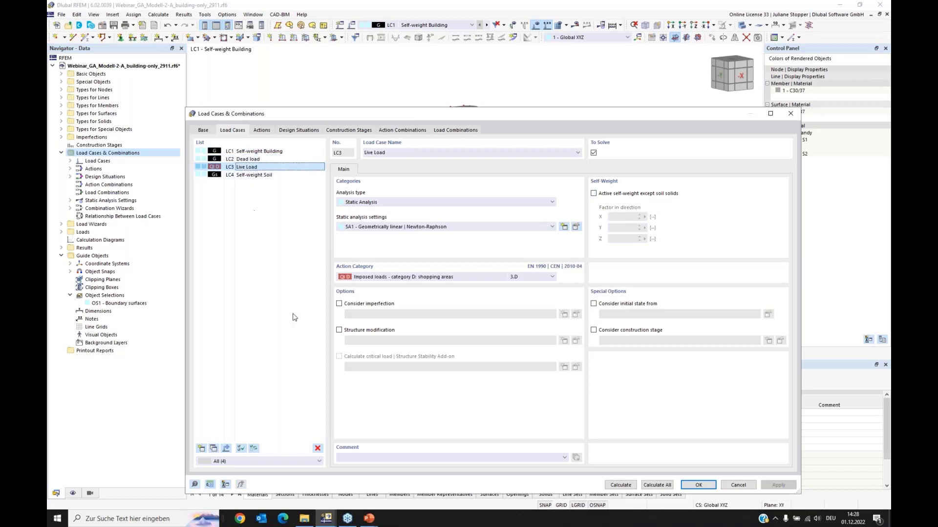
click(697, 486)
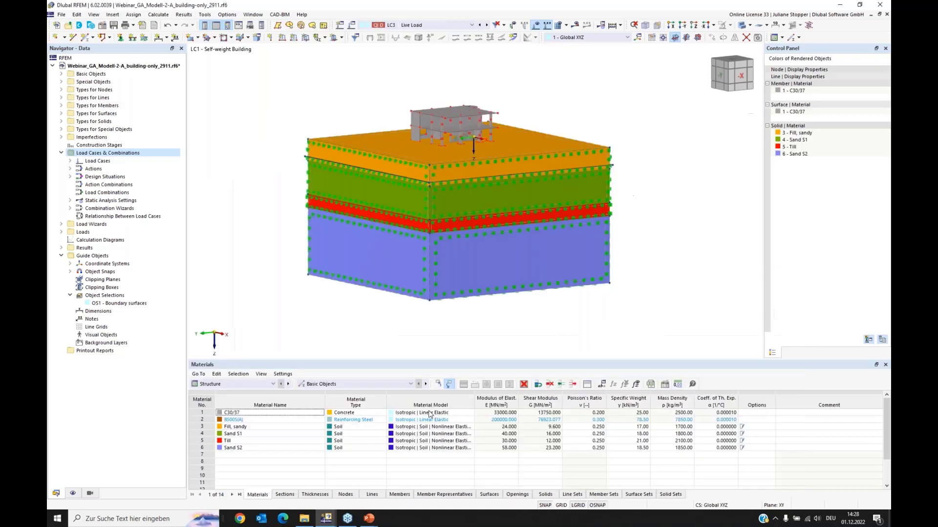
Make load case LC2 Dead load the active one and hide the load display in the model.
click(480, 25)
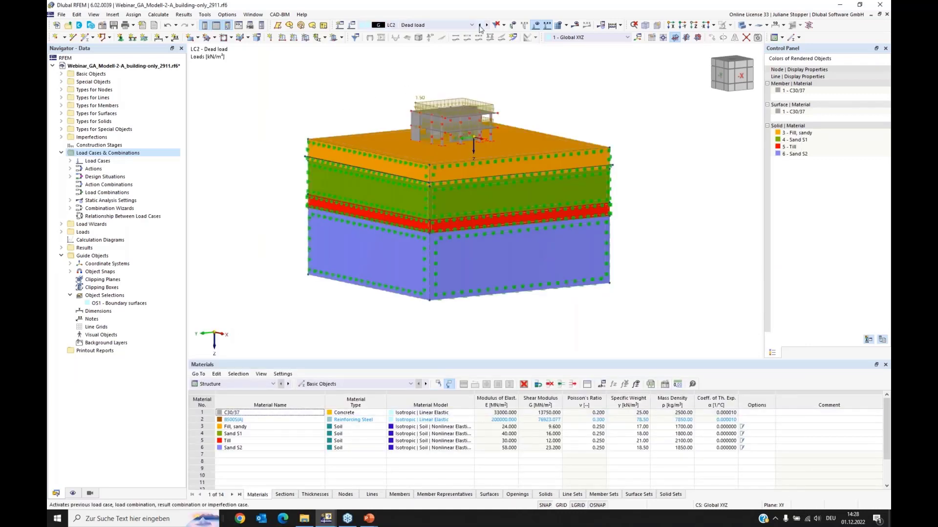
click(480, 26)
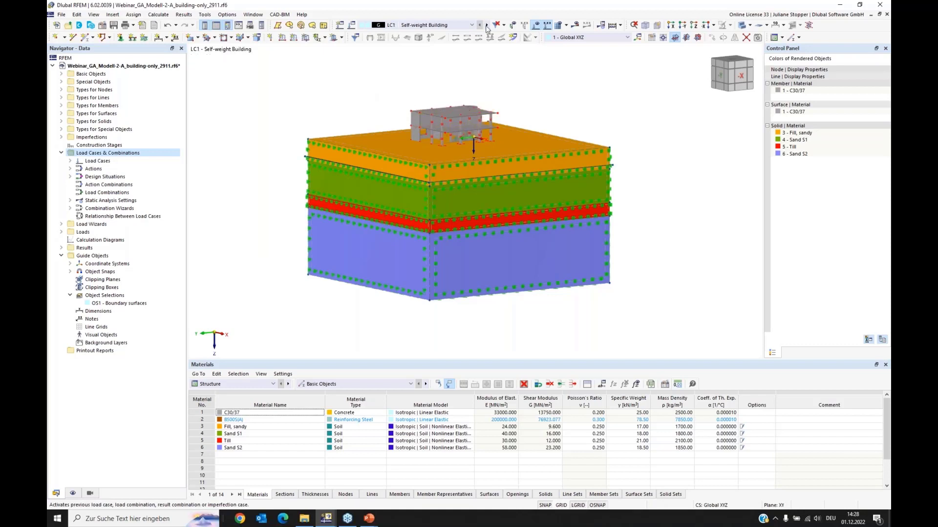
click(487, 24)
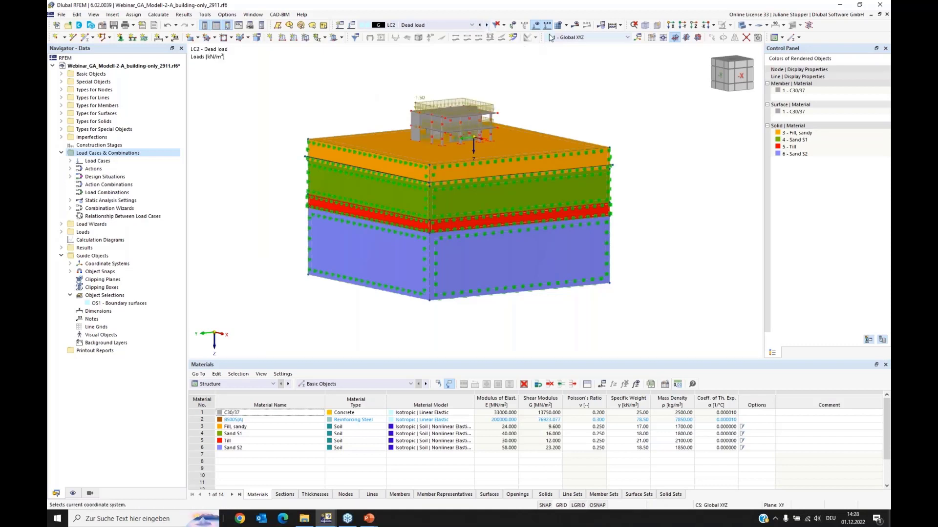
click(515, 38)
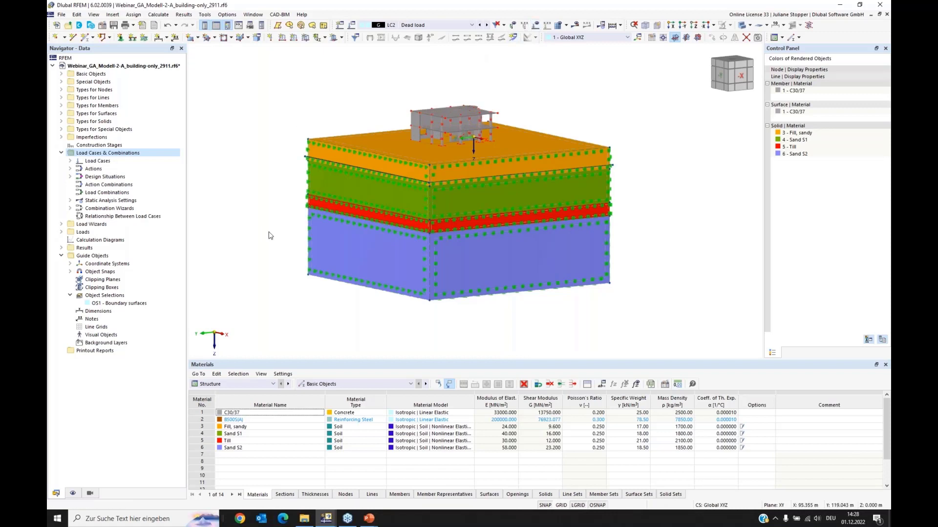
Review the general mesh settings and the target finite element length for soil solids without changing anything.
scroll(268, 234, up, 1)
scroll(259, 220, up, 1)
middle_drag(259, 221, 254, 223)
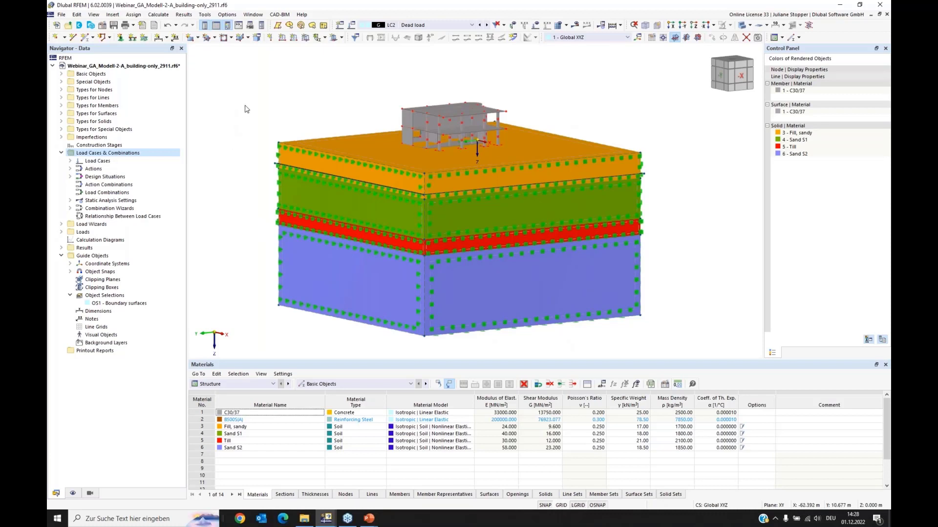
click(158, 14)
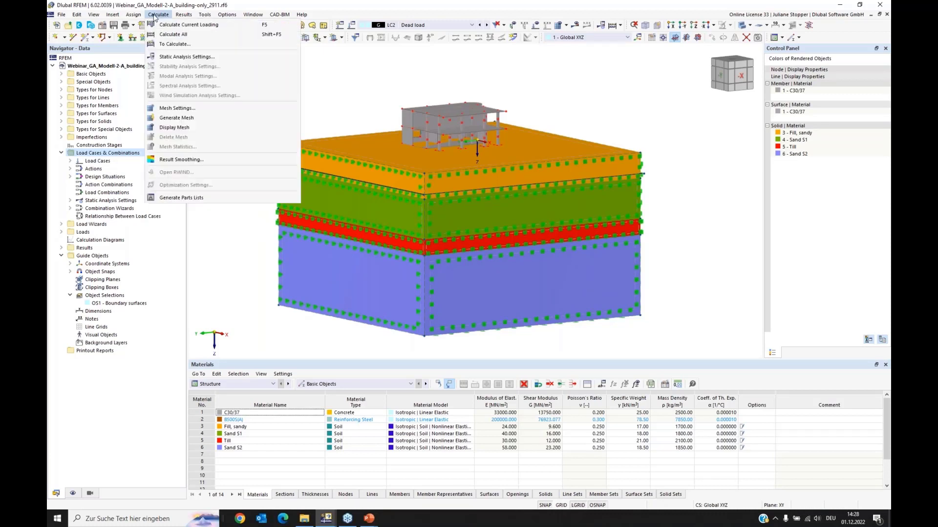
click(166, 111)
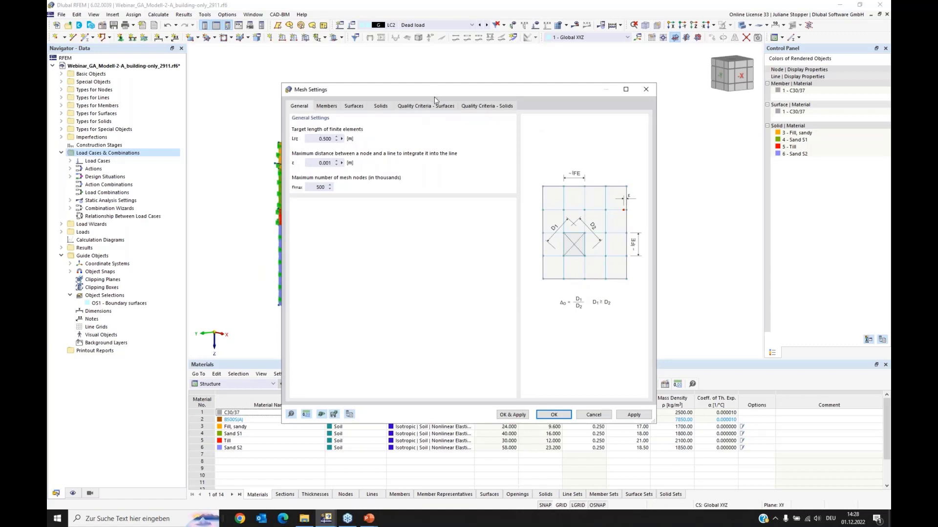
drag(435, 97, 390, 174)
click(358, 191)
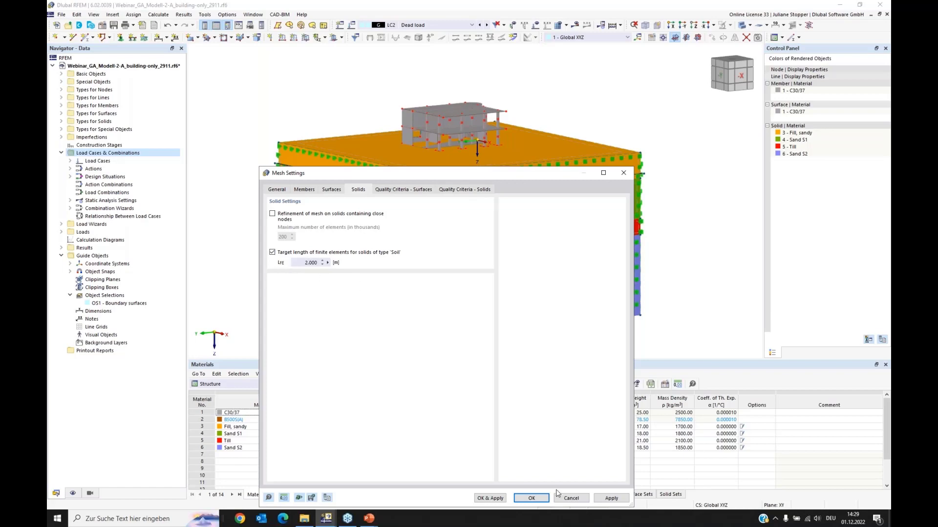
click(579, 501)
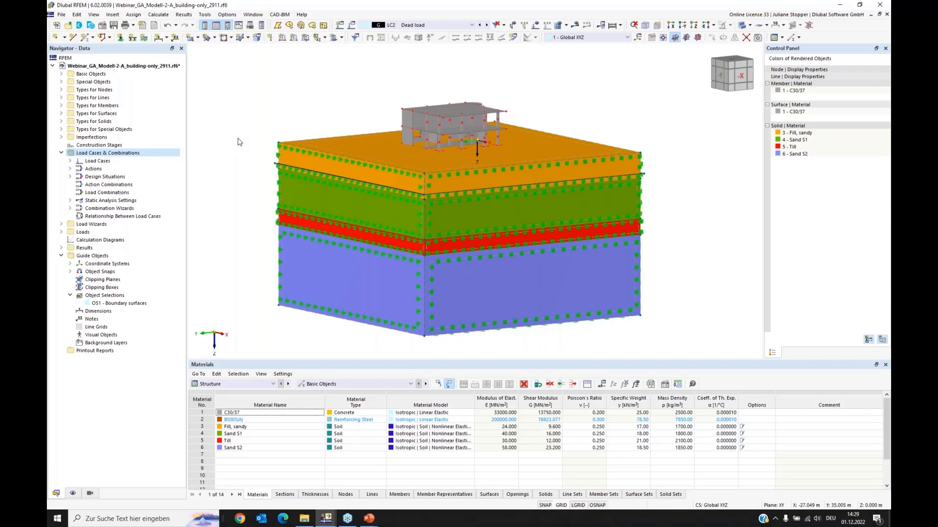
Create construction stage CS1 Start and enable changes for surfaces and solids in it.
click(62, 156)
click(61, 192)
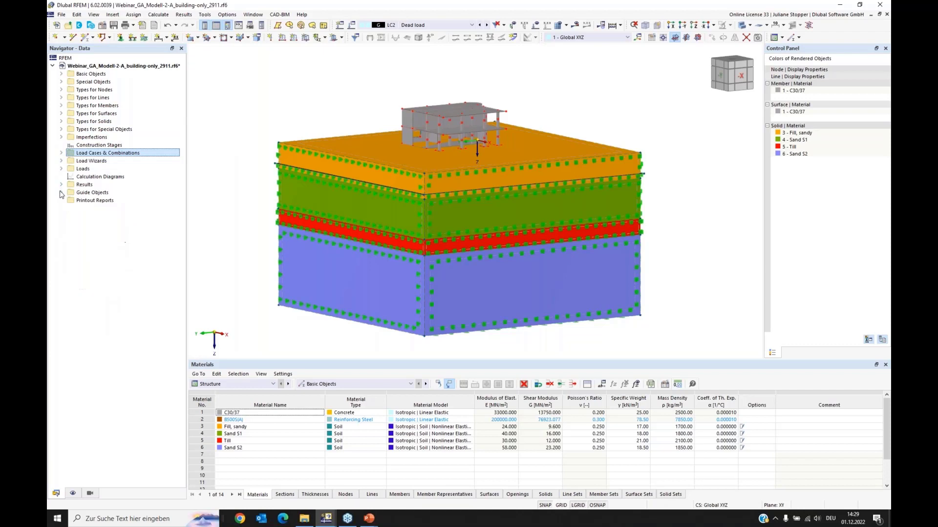
click(93, 146)
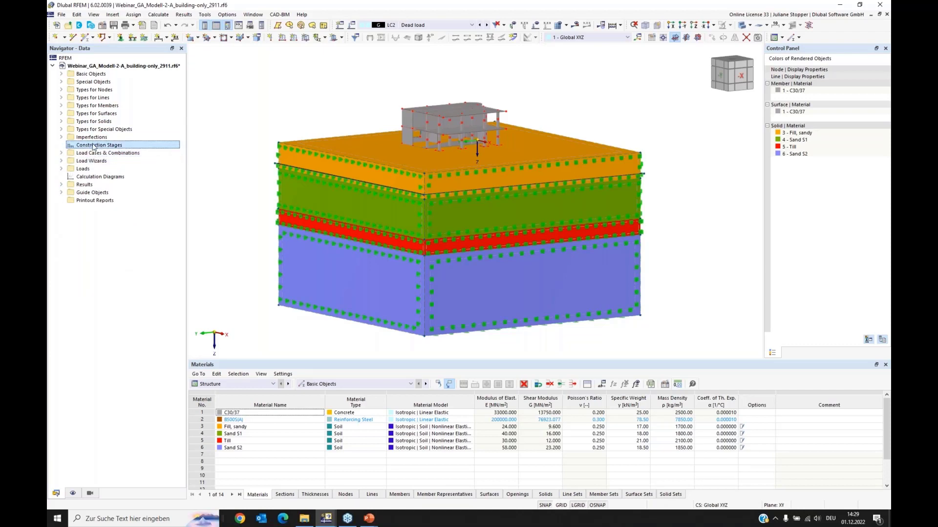
right_click(95, 148)
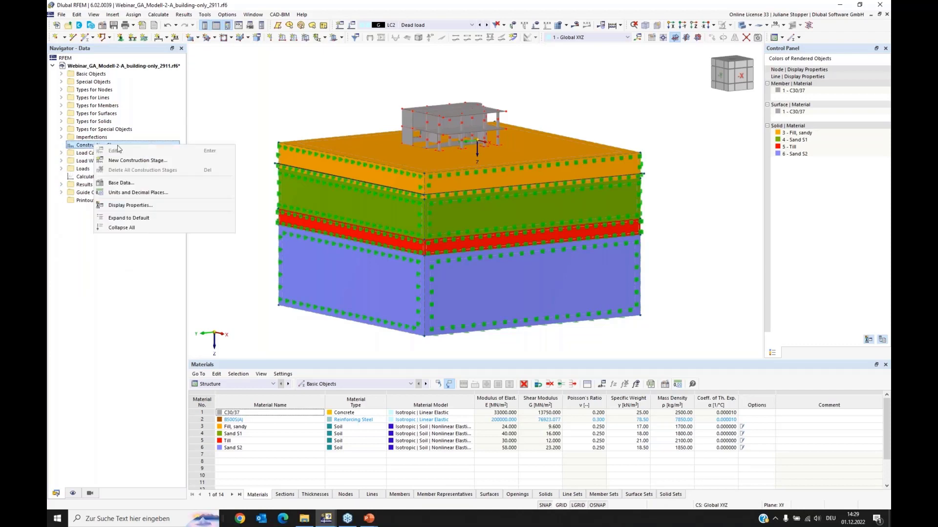
click(133, 162)
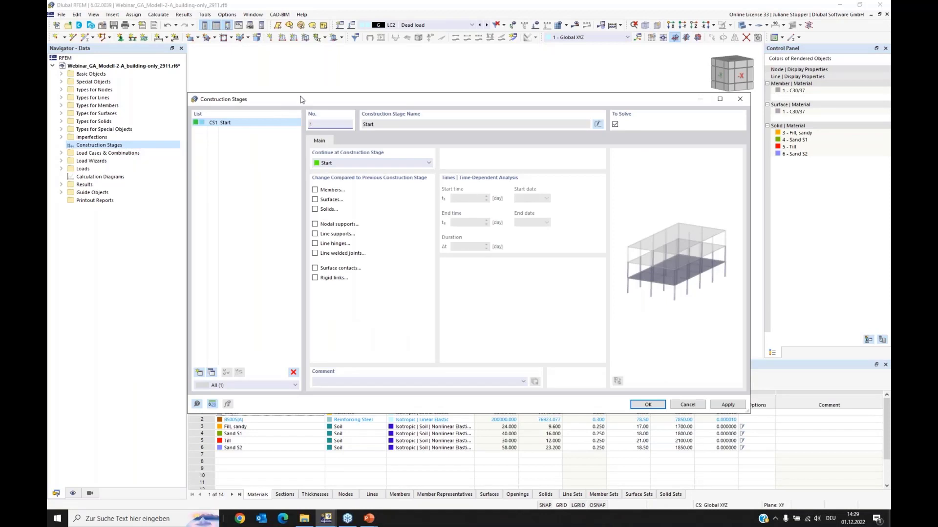
mouse_move(304, 101)
mouse_down()
mouse_move(300, 162)
mouse_move(307, 111)
mouse_up()
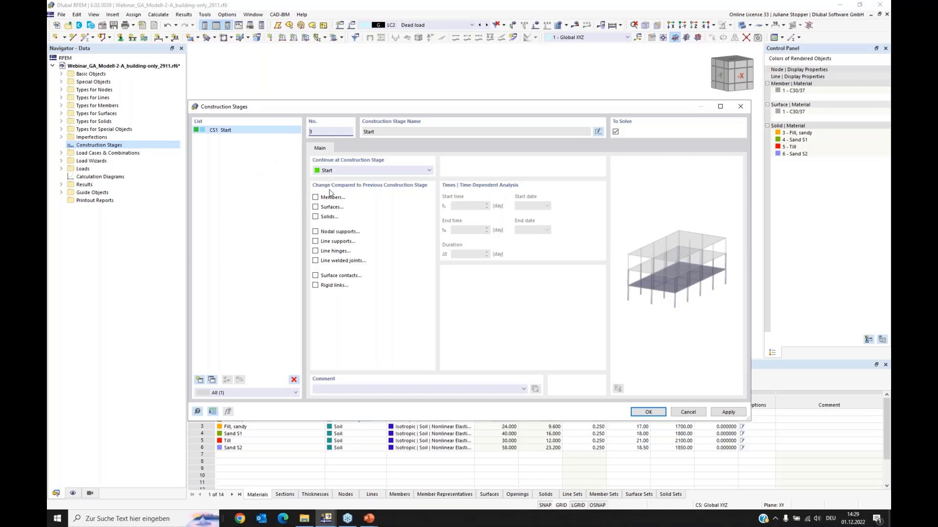
click(316, 216)
click(315, 207)
drag(409, 107, 410, 145)
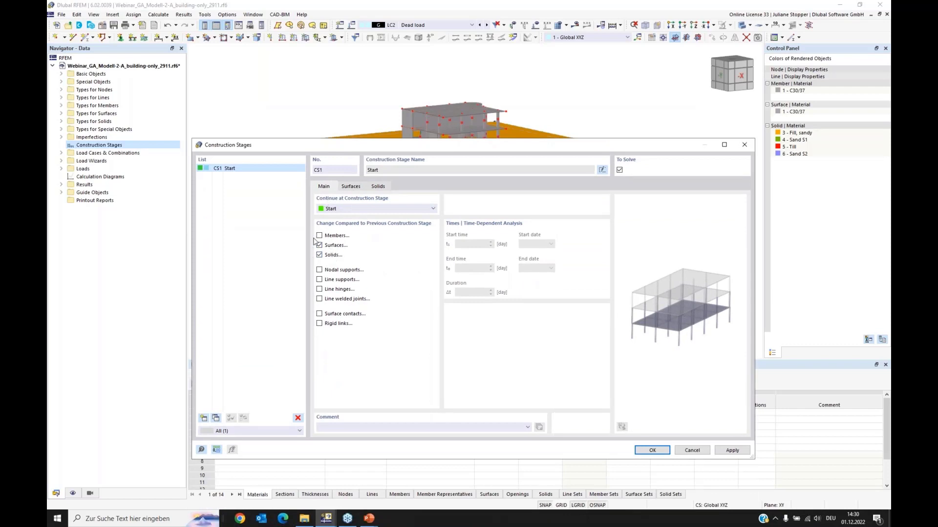
Add all solids to construction stage CS1.
click(378, 188)
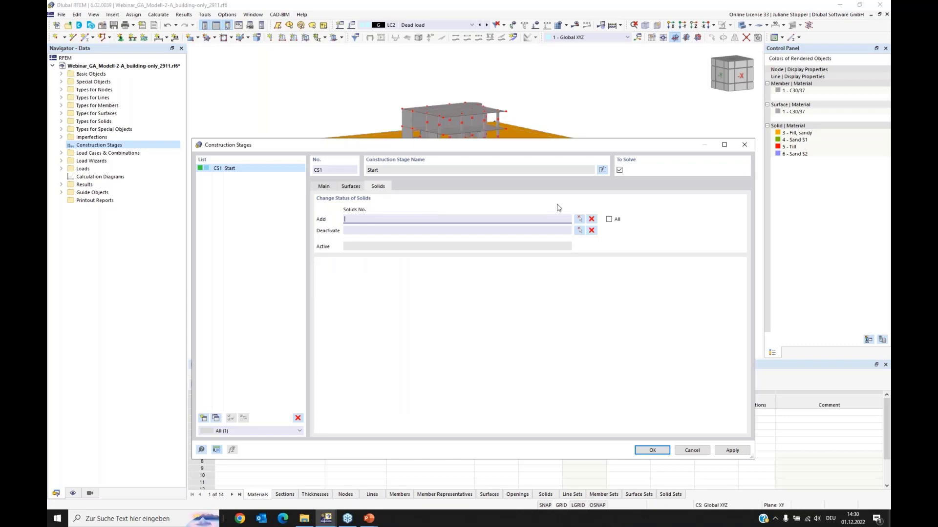
click(609, 220)
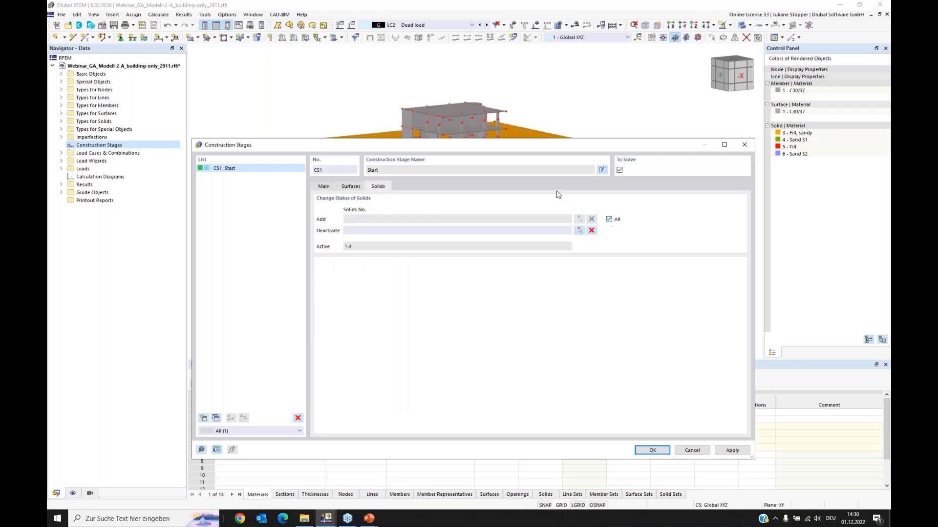
drag(512, 146, 502, 237)
drag(493, 329, 497, 175)
Add the surfaces of the OS1 - Boundary surfaces object selection to construction stage CS1.
click(335, 211)
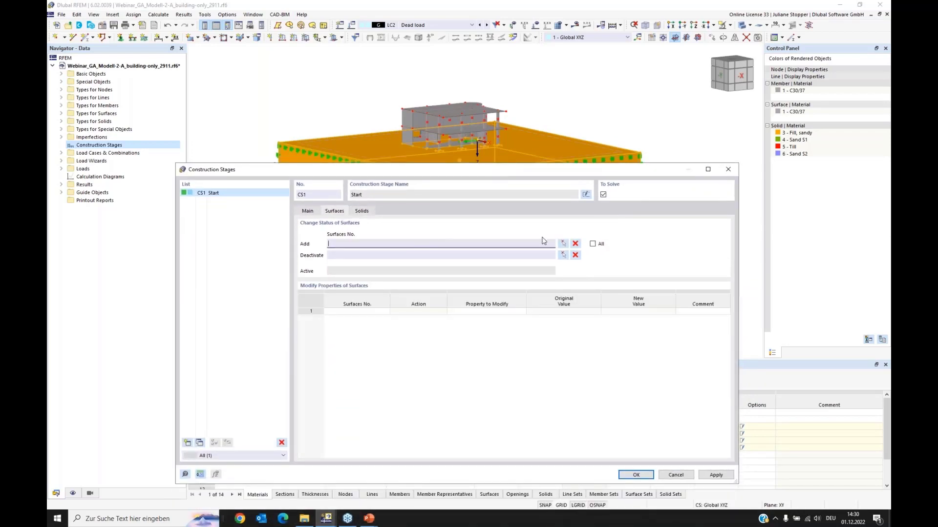
click(563, 243)
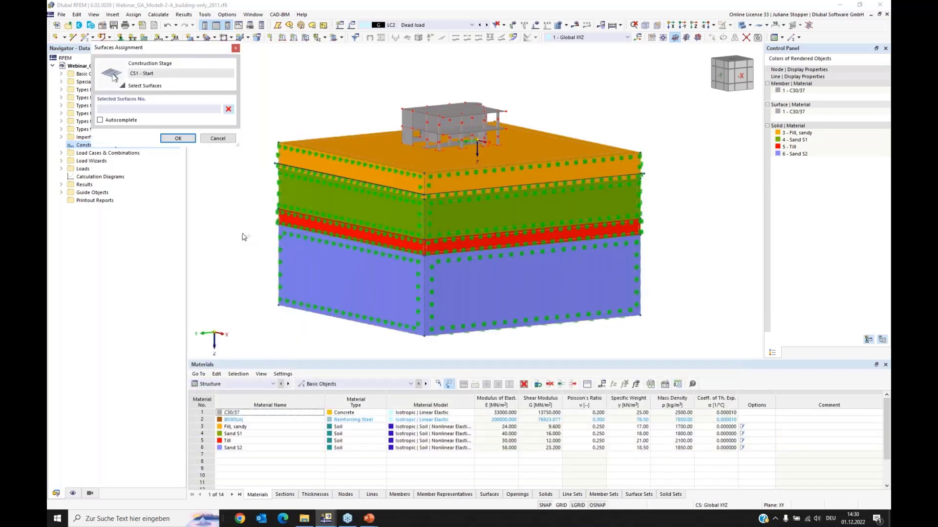
click(61, 193)
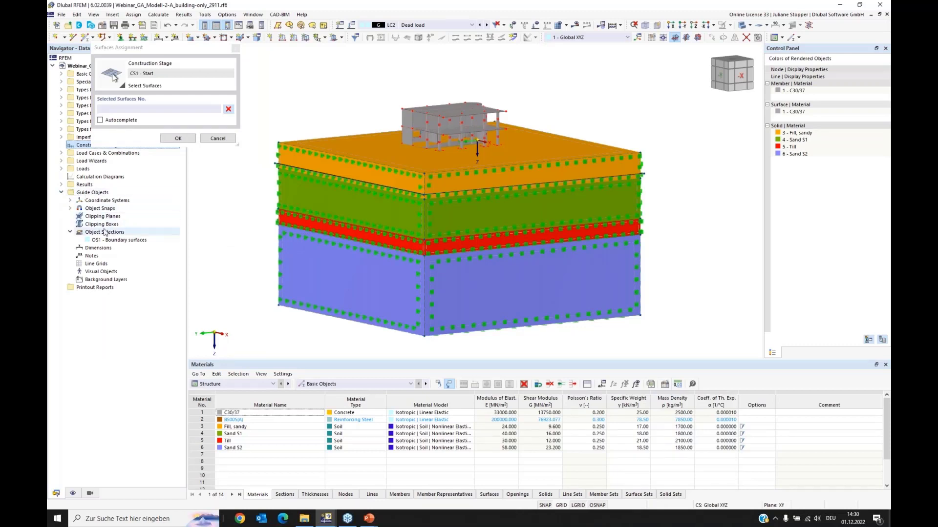
click(120, 241)
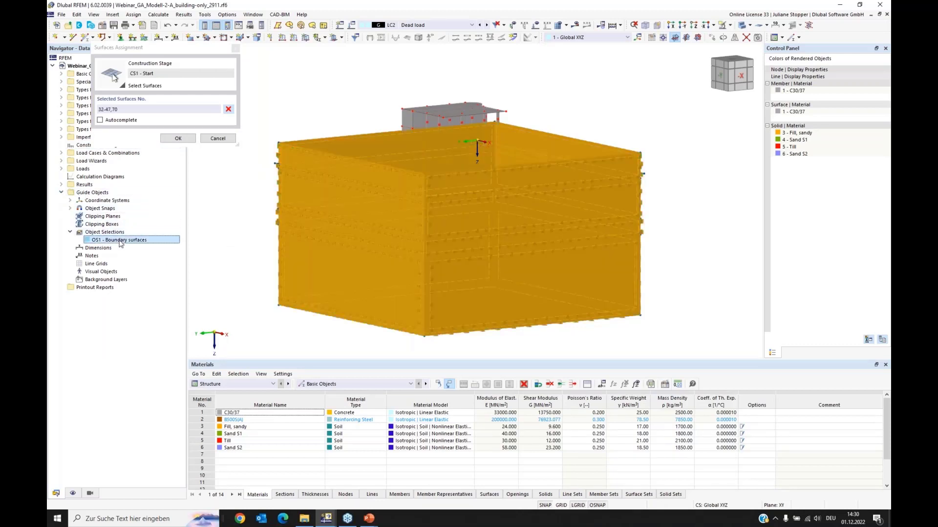
click(177, 138)
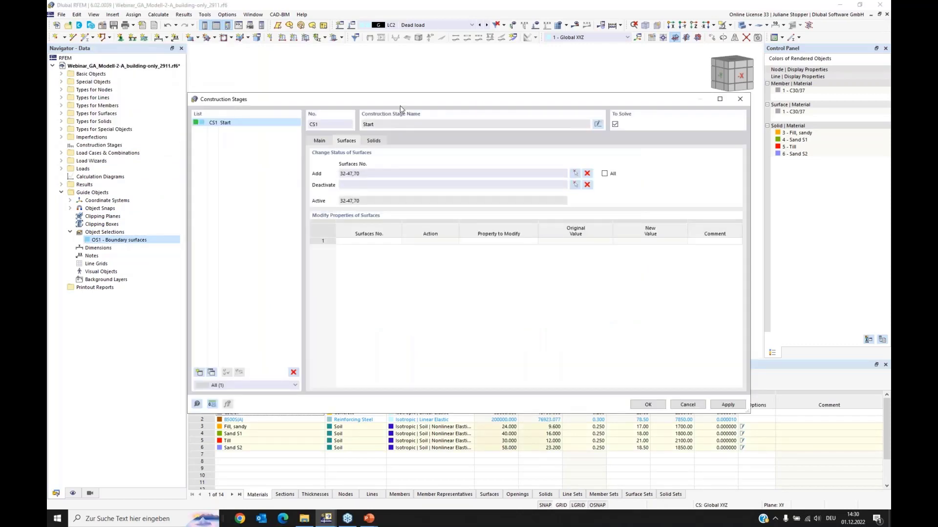
Include surface 27 in the surfaces added in construction stage CS1 and apply the change.
drag(400, 106, 444, 149)
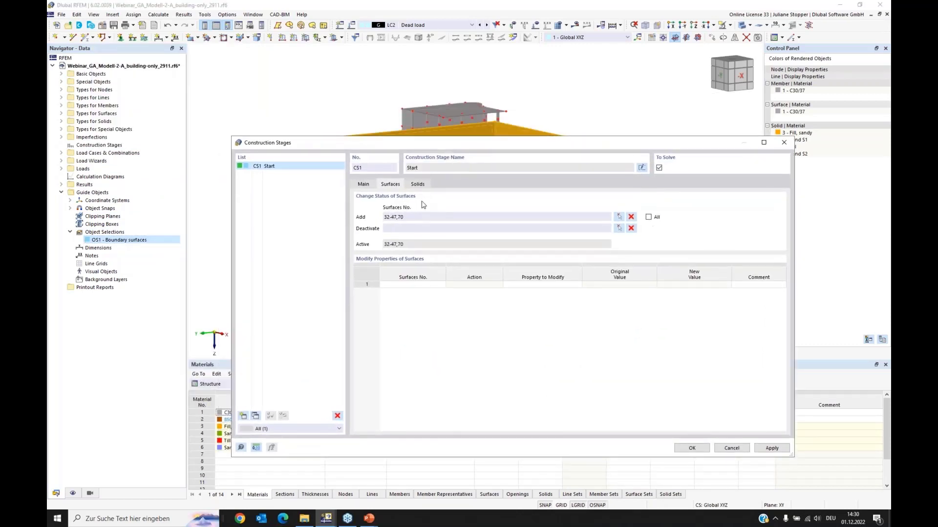
click(415, 217)
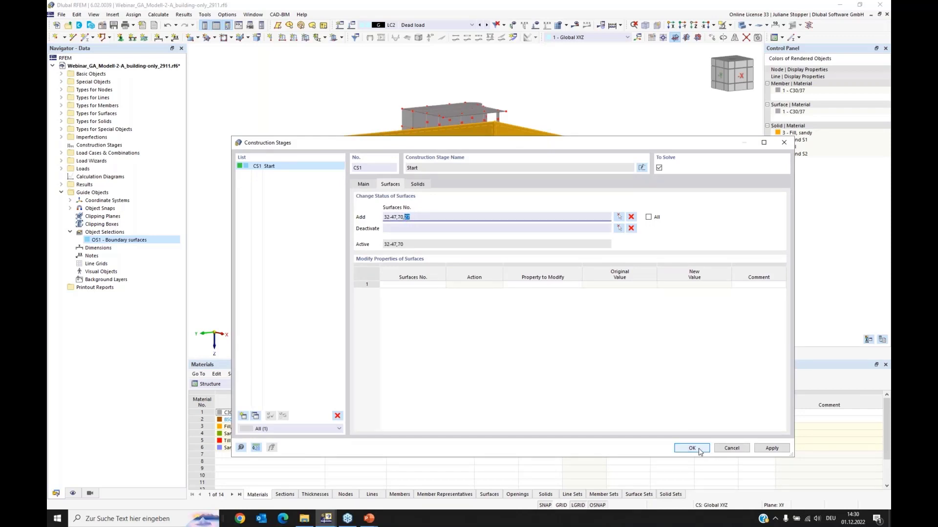
click(770, 448)
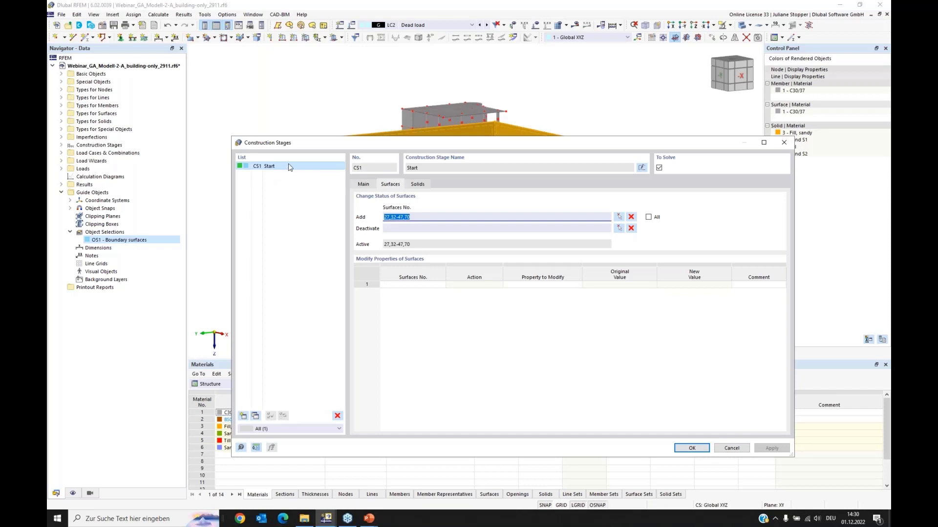
Create construction stage CS2 following CS1, with the surface and solid changes disabled.
click(364, 187)
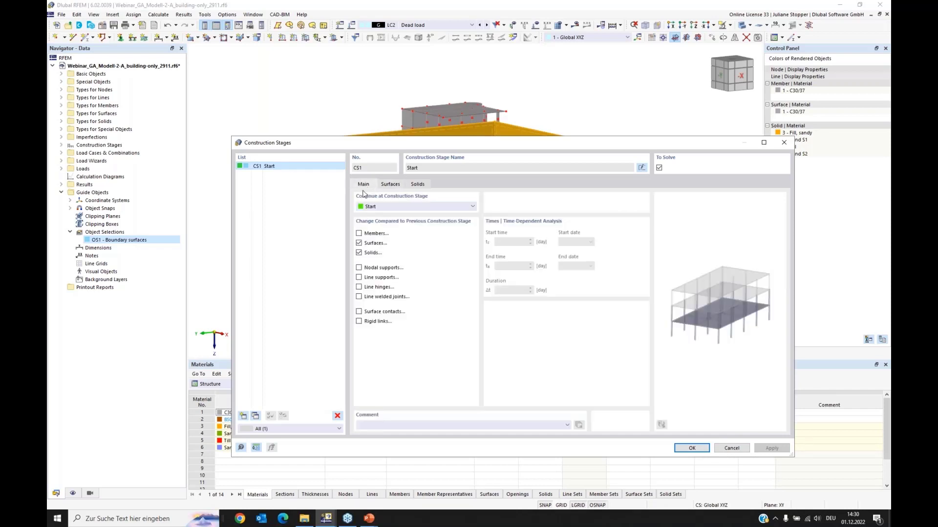
click(243, 416)
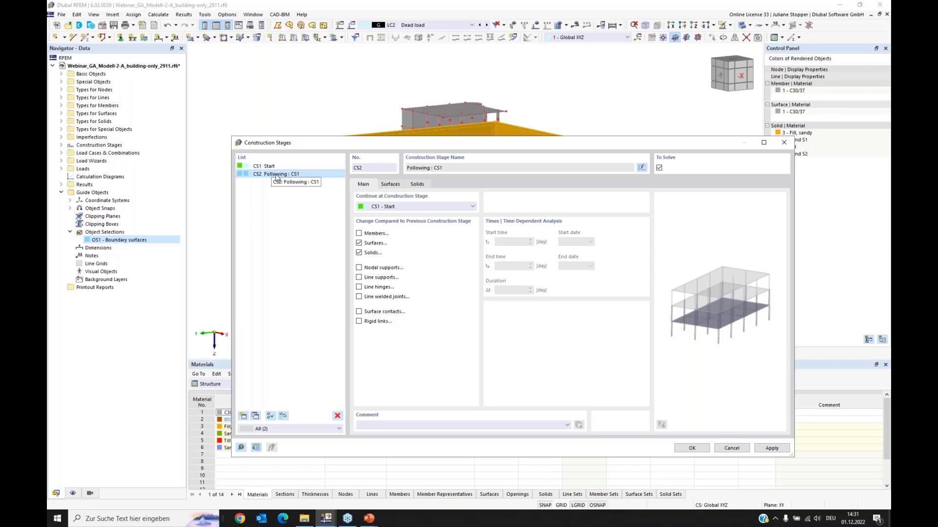
click(359, 243)
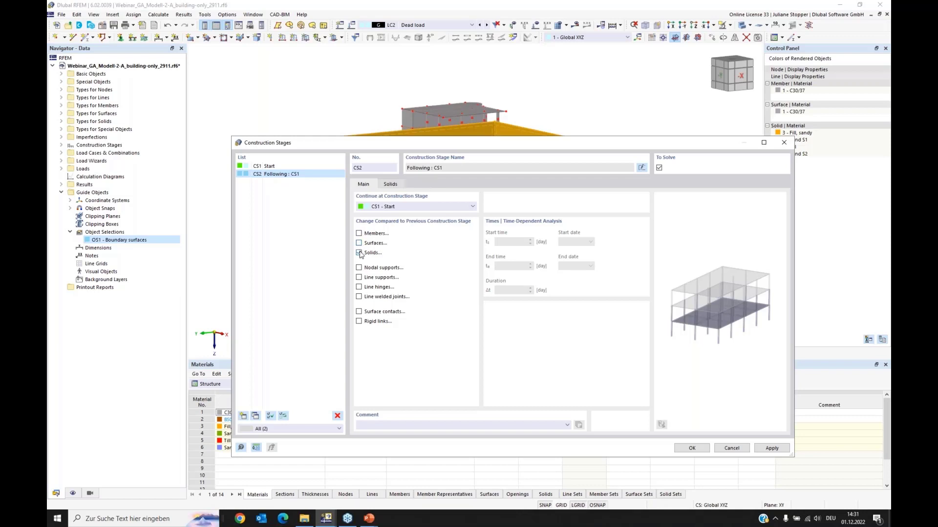
click(359, 252)
Create construction stage CS3 following CS2 and enable changes for members and surfaces in it.
click(242, 417)
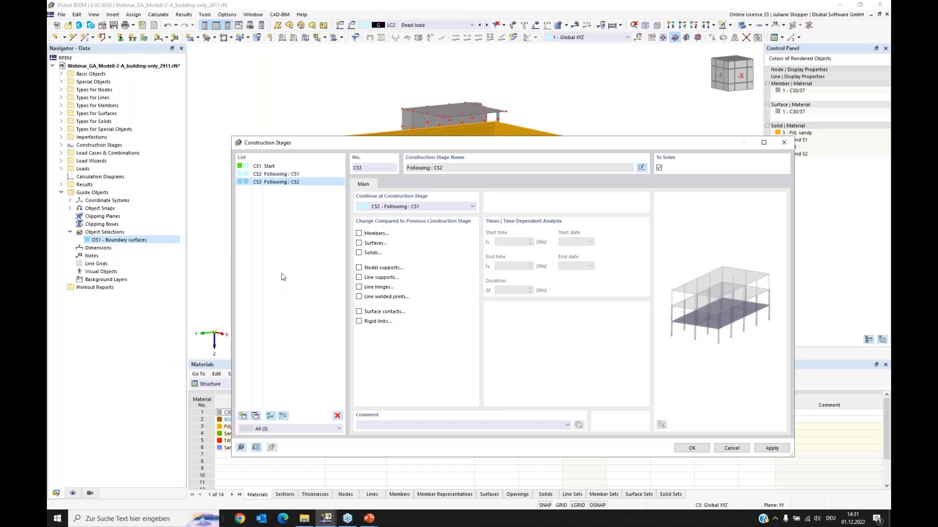
drag(384, 148, 384, 185)
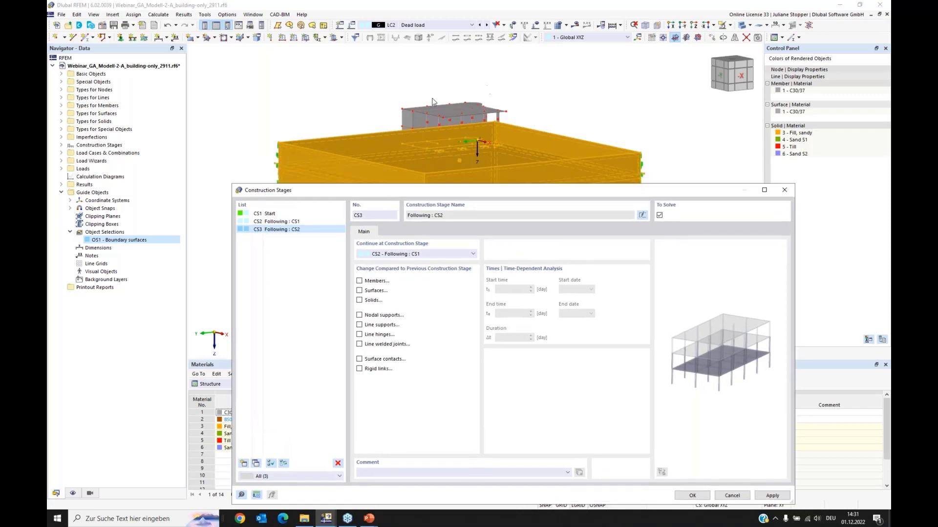
drag(460, 172, 457, 146)
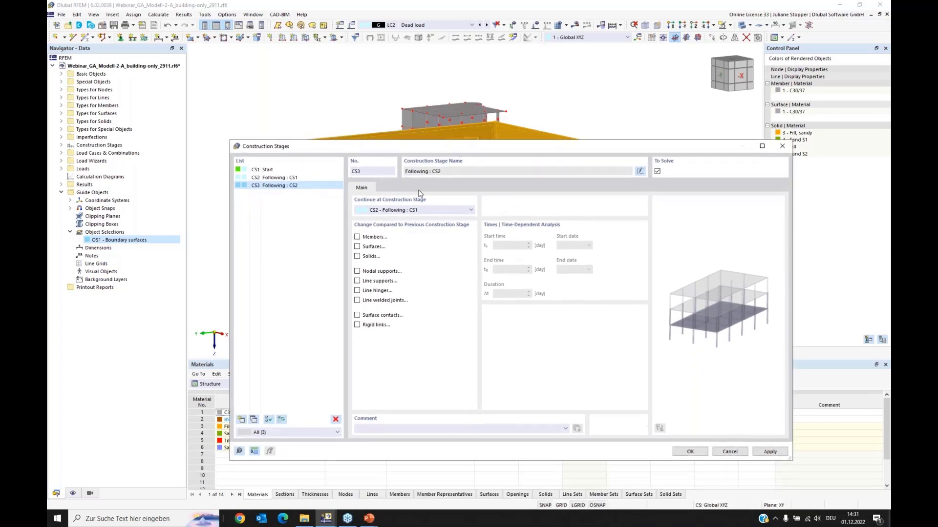
click(357, 238)
click(357, 247)
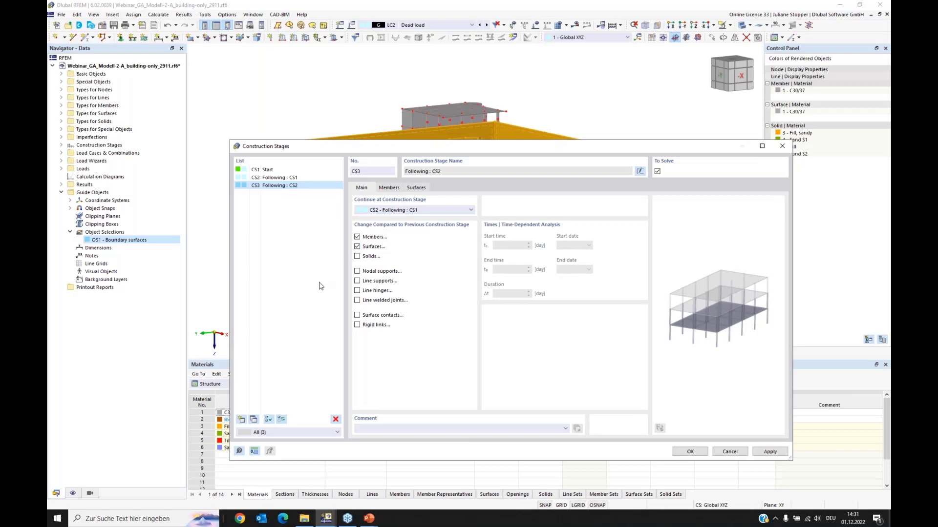
Add all members and all surfaces to construction stage CS3 and accept the construction stages.
click(388, 188)
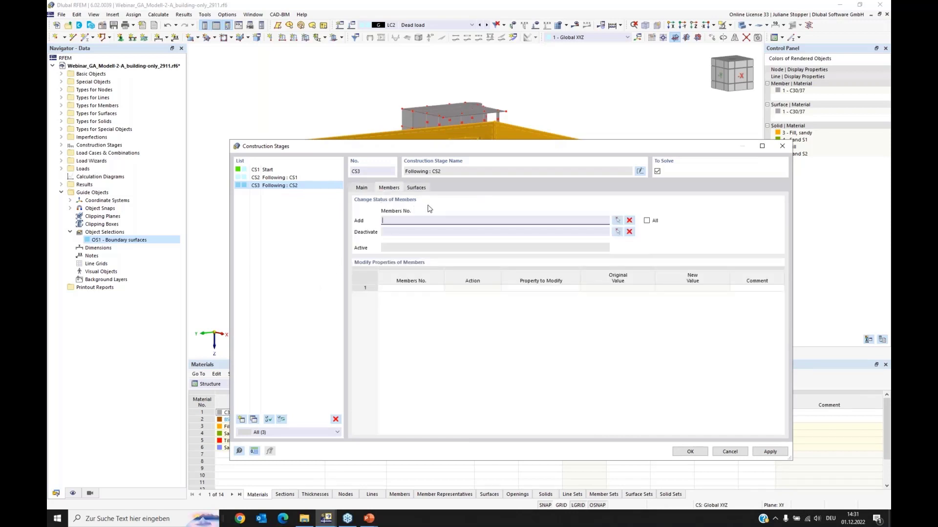
click(646, 221)
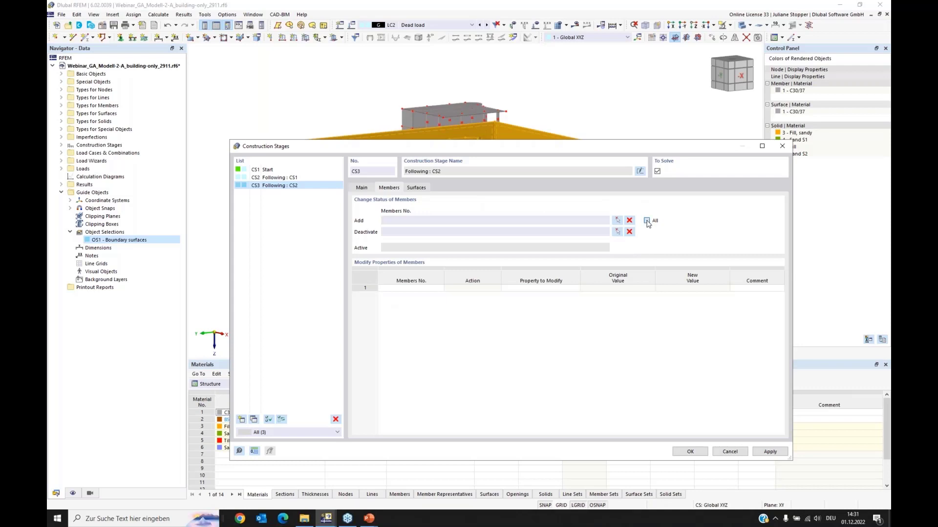
click(422, 190)
click(647, 221)
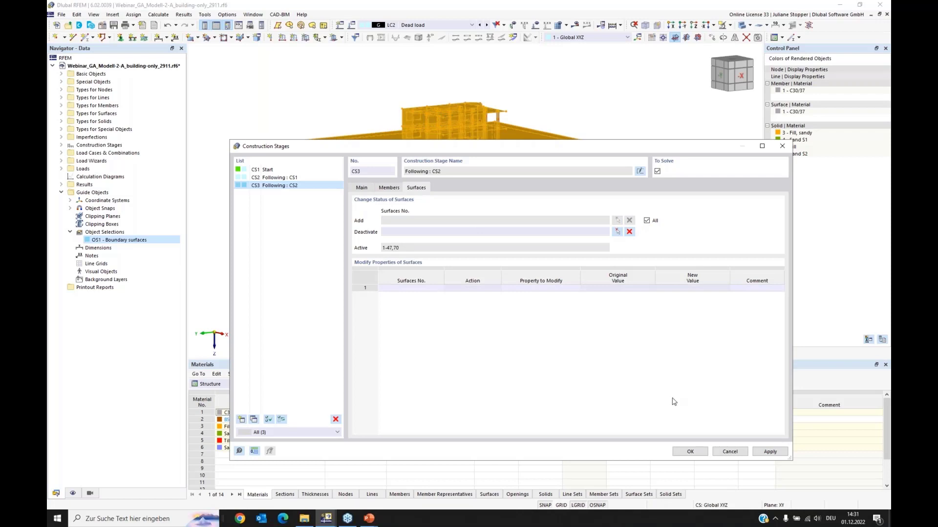
click(690, 452)
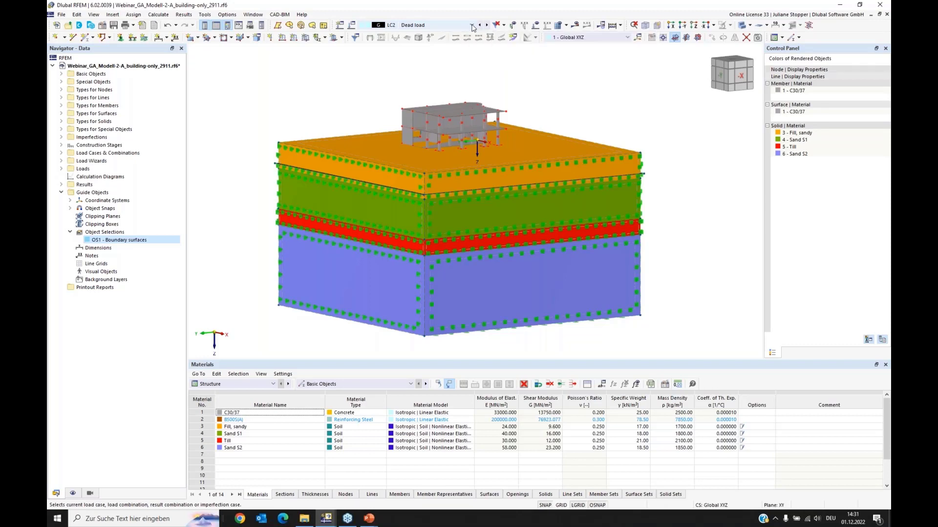
Show construction stage CS1 Start in the model and turn off the display of hidden objects in the background.
click(455, 27)
click(416, 90)
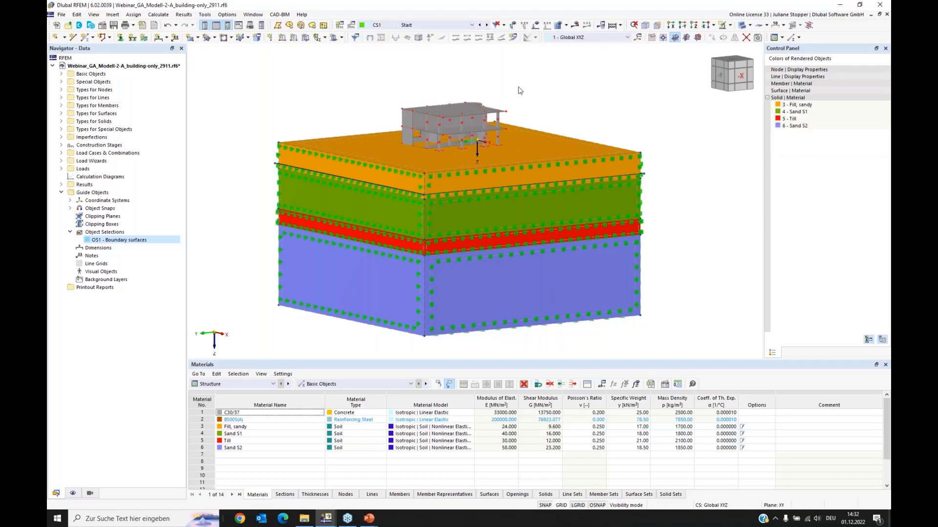
click(73, 493)
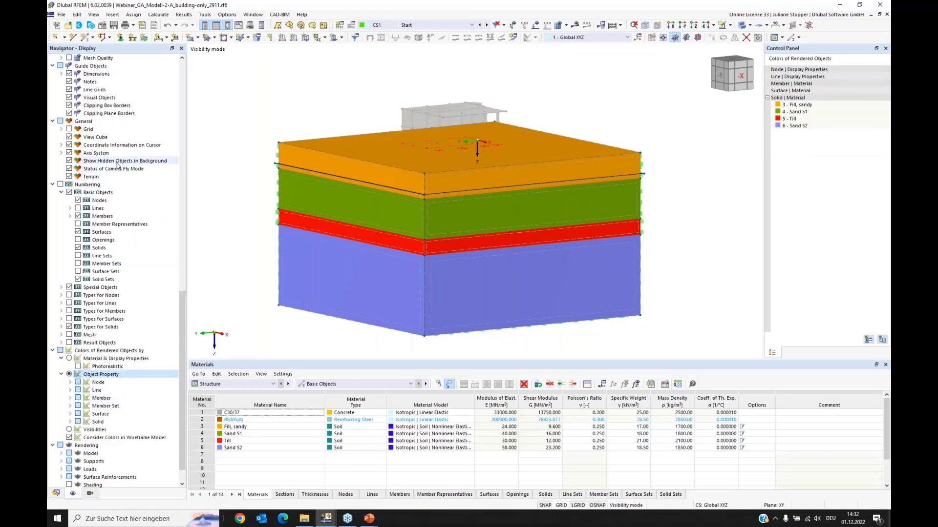
click(68, 161)
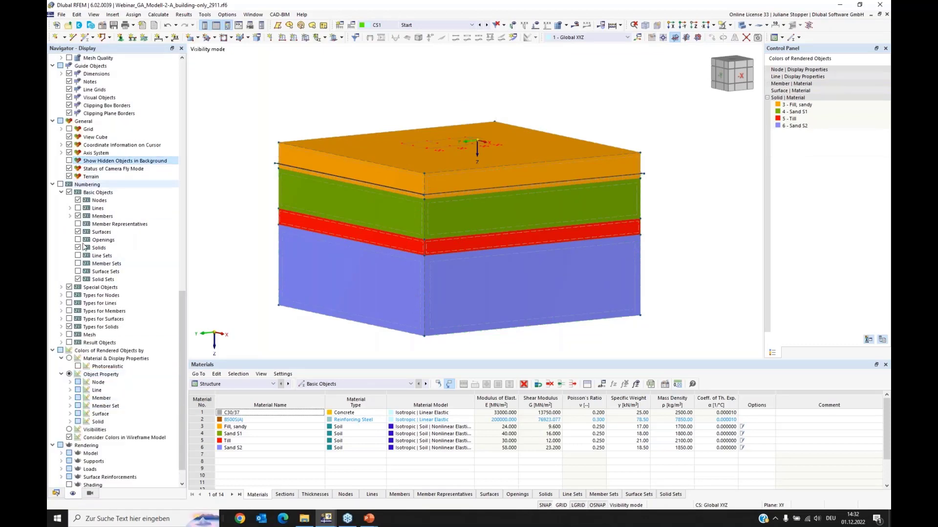
Return to the model data tree and display construction stages CS2 and CS3 in the model one after another.
click(56, 493)
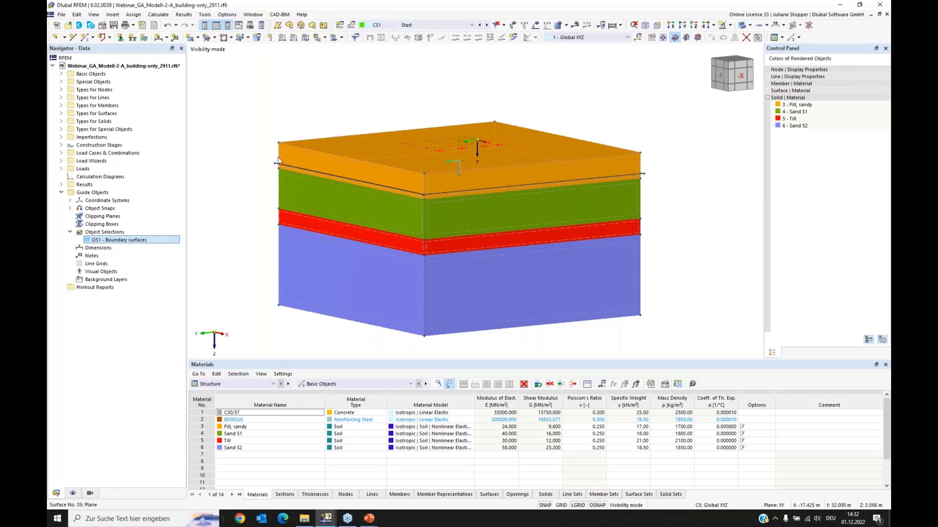
click(486, 26)
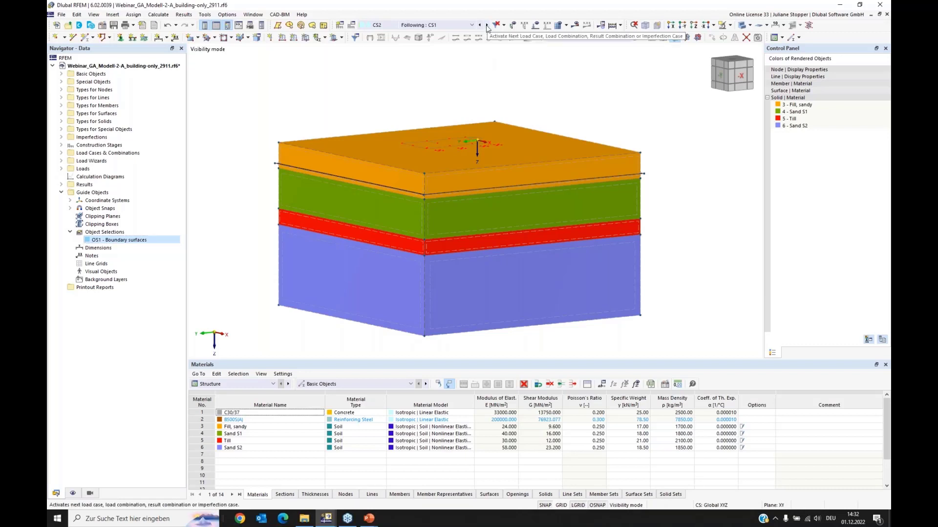
click(487, 26)
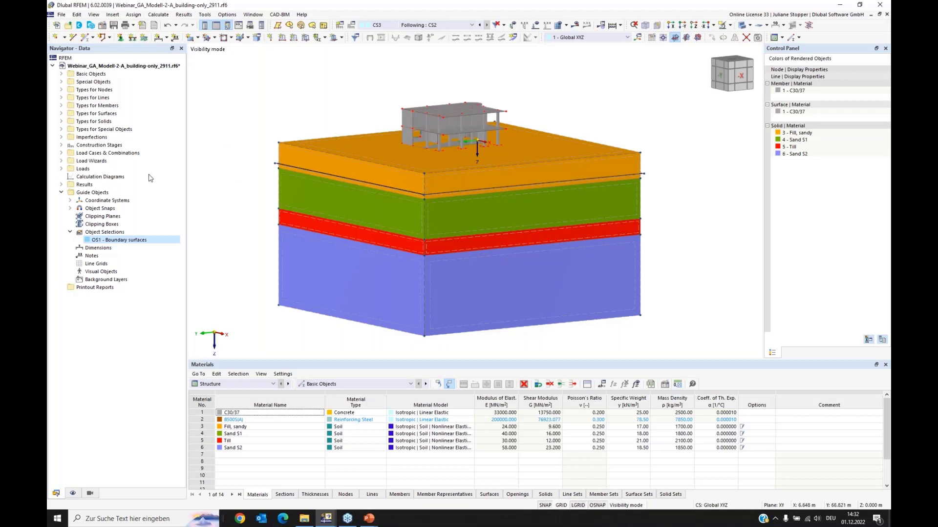
Edit the construction stages' load cases and assign LC4 Self-weight Soil to CS1.
click(61, 153)
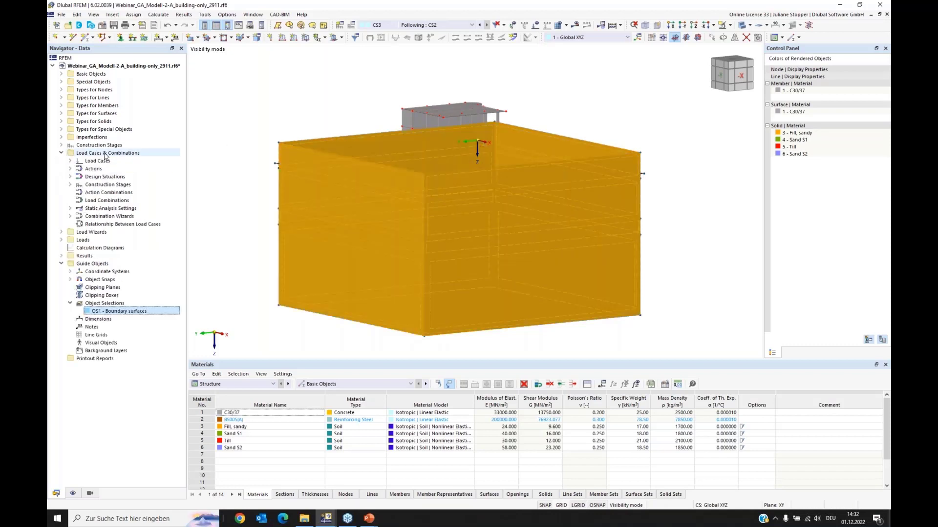
right_click(96, 185)
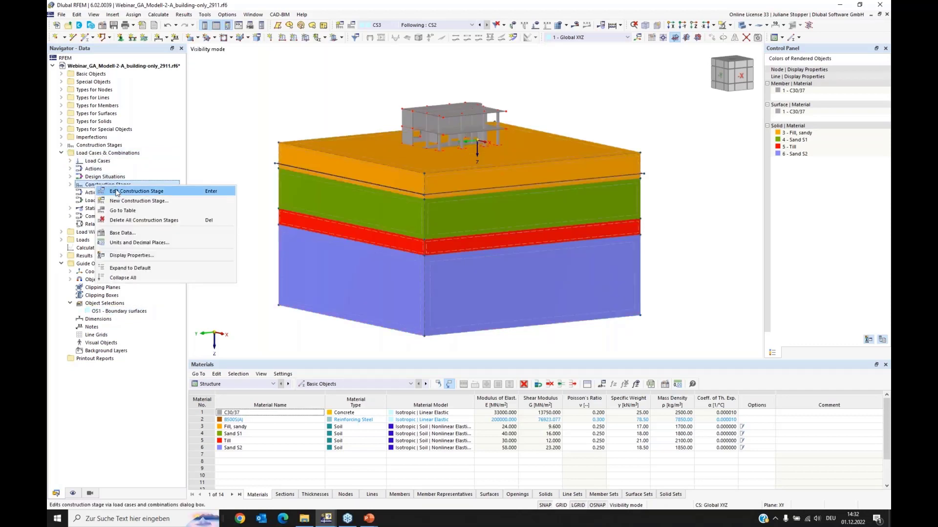
click(116, 192)
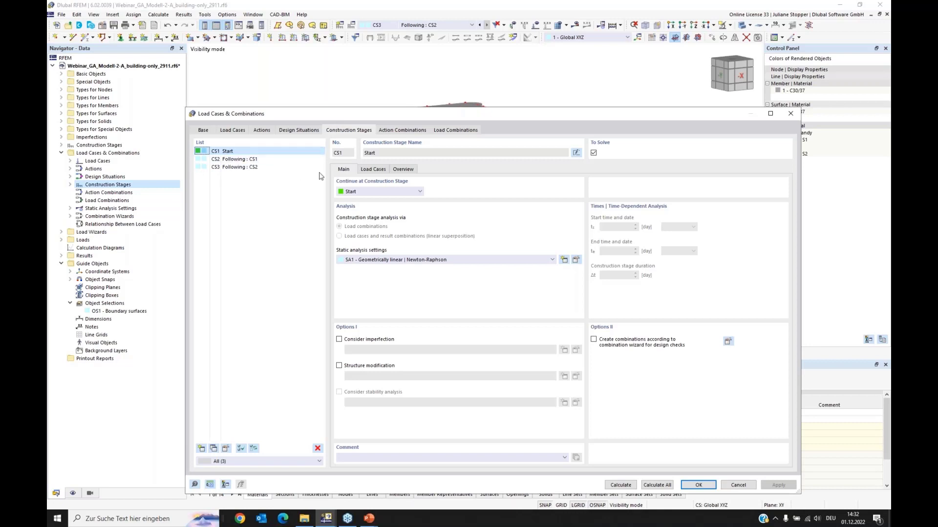
click(377, 171)
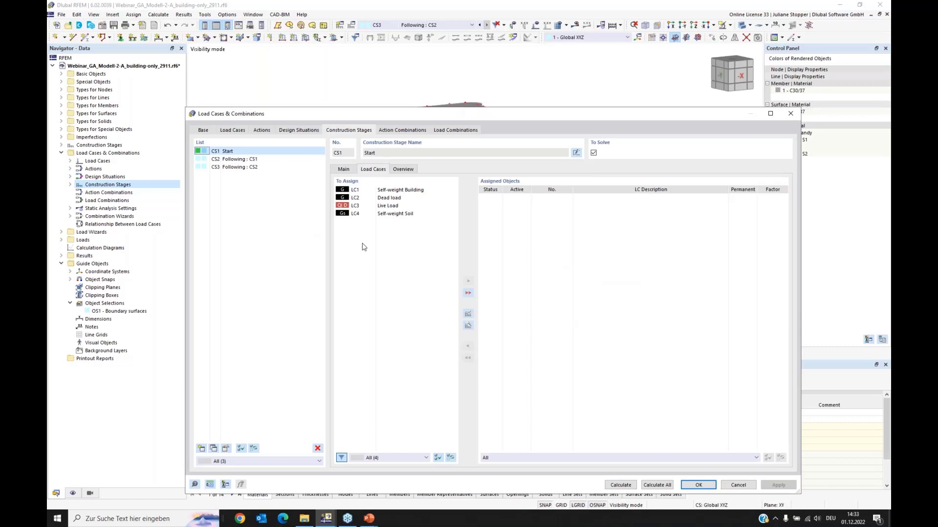
click(395, 215)
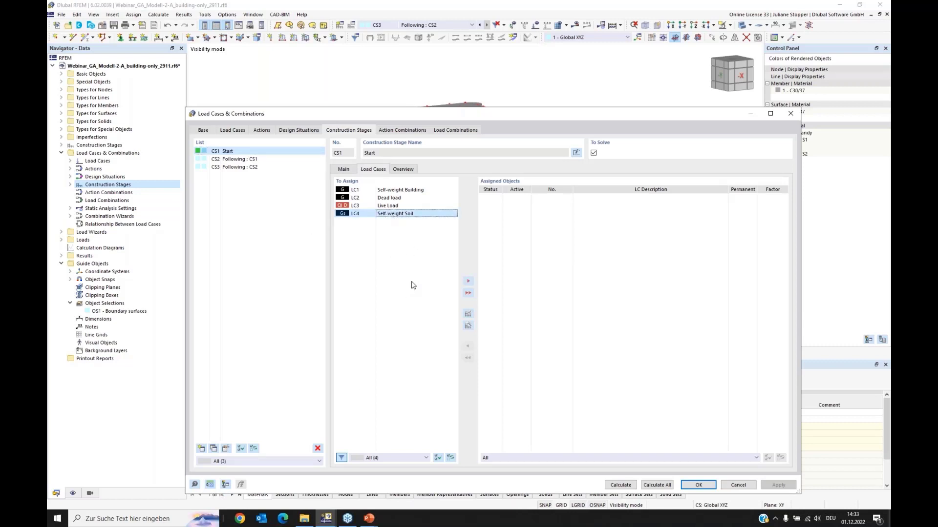
click(468, 281)
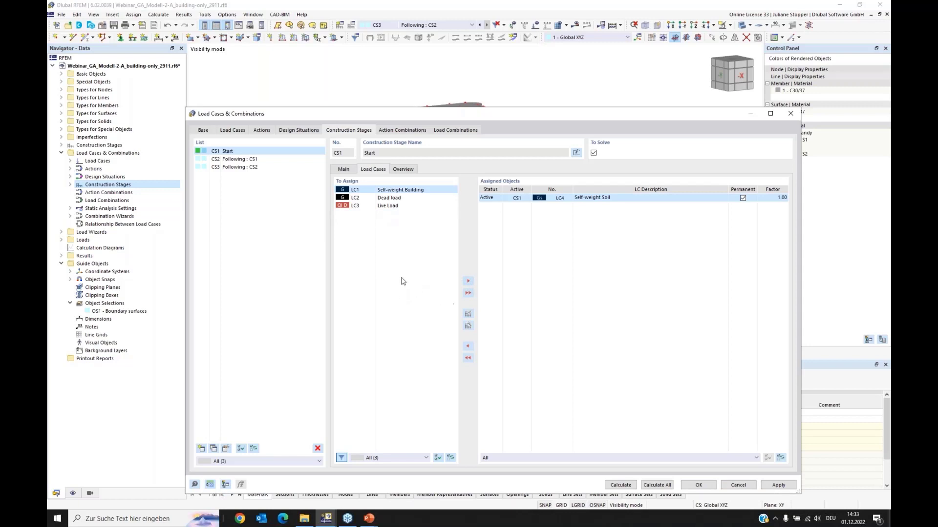
Check the load cases carried over to CS2, and assign LC1 Self-weight Building to construction stage CS3.
click(344, 170)
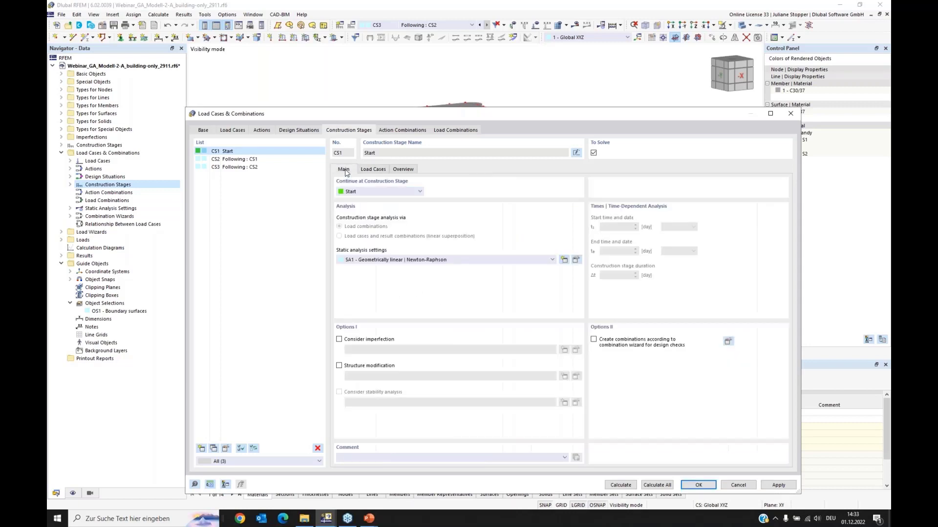
click(238, 160)
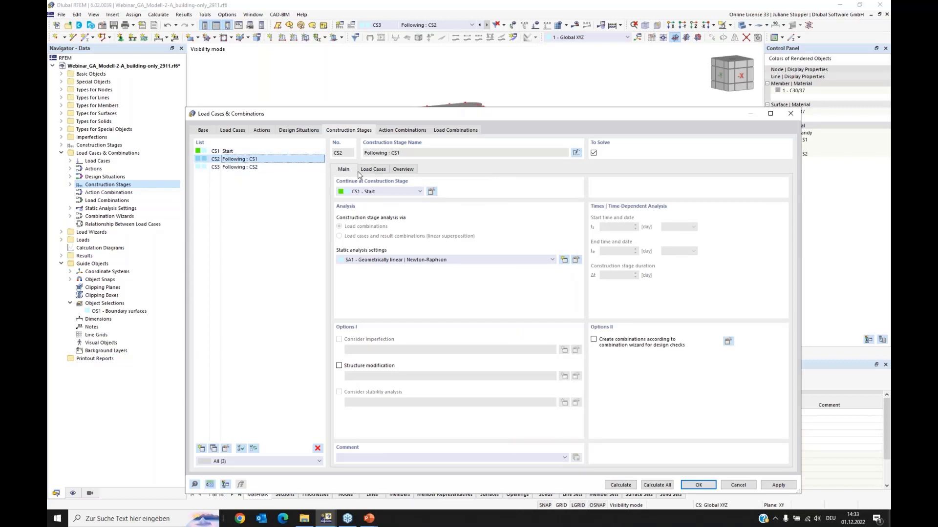
click(379, 170)
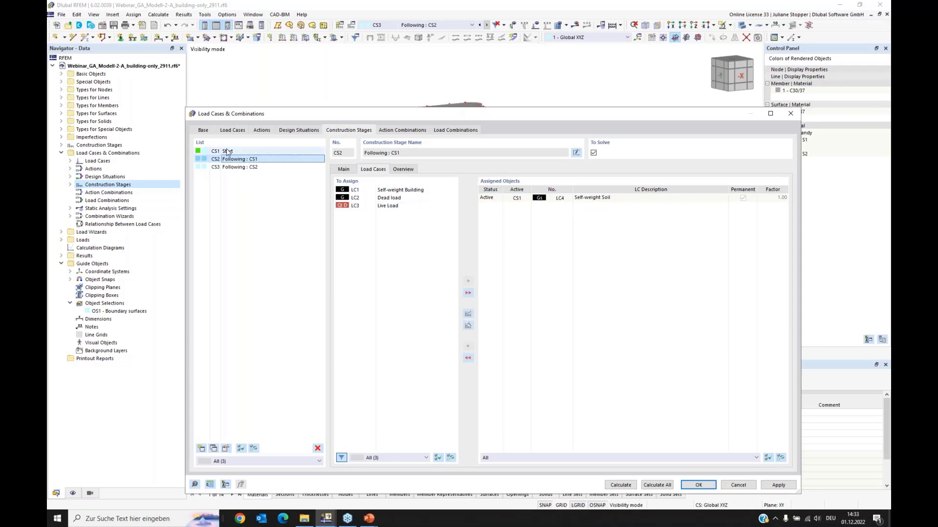
click(232, 169)
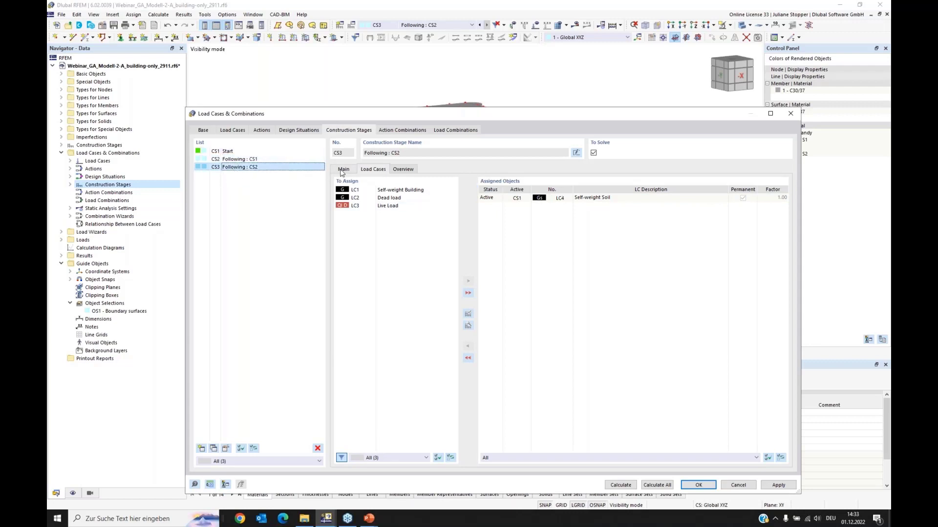
click(393, 191)
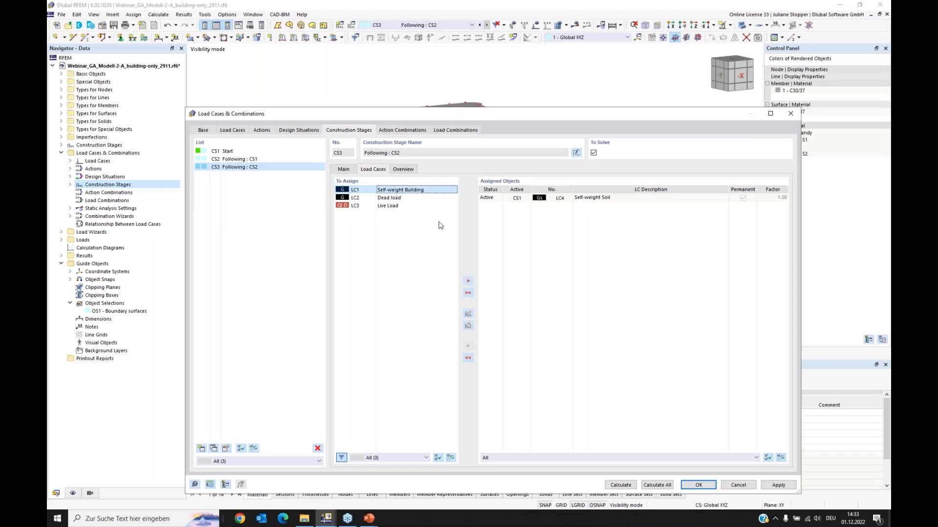
click(467, 281)
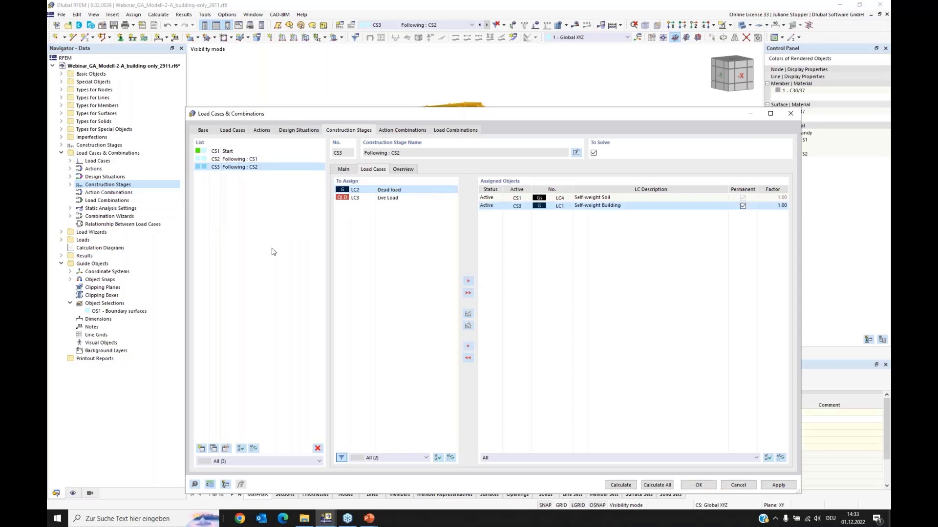
Create construction stage CS4 following CS3 and assign load case LC2 Dead load to it.
click(200, 448)
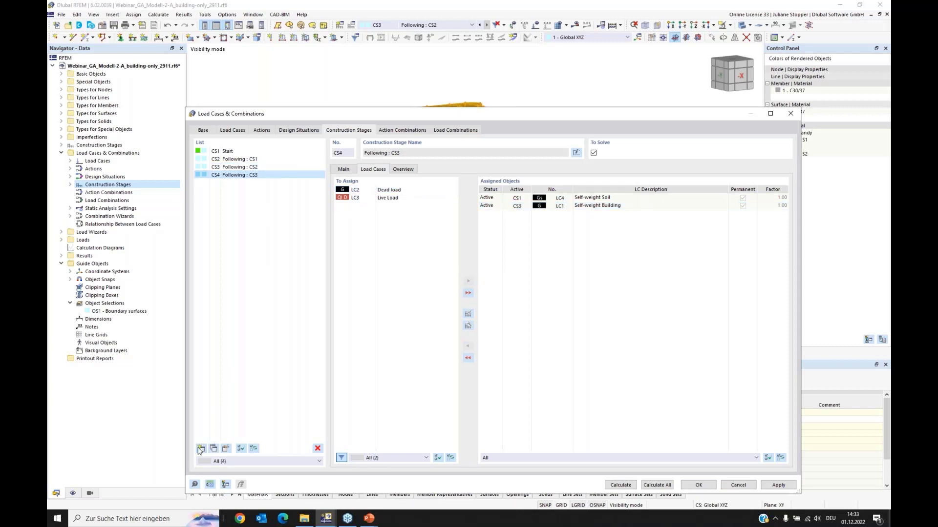
click(392, 192)
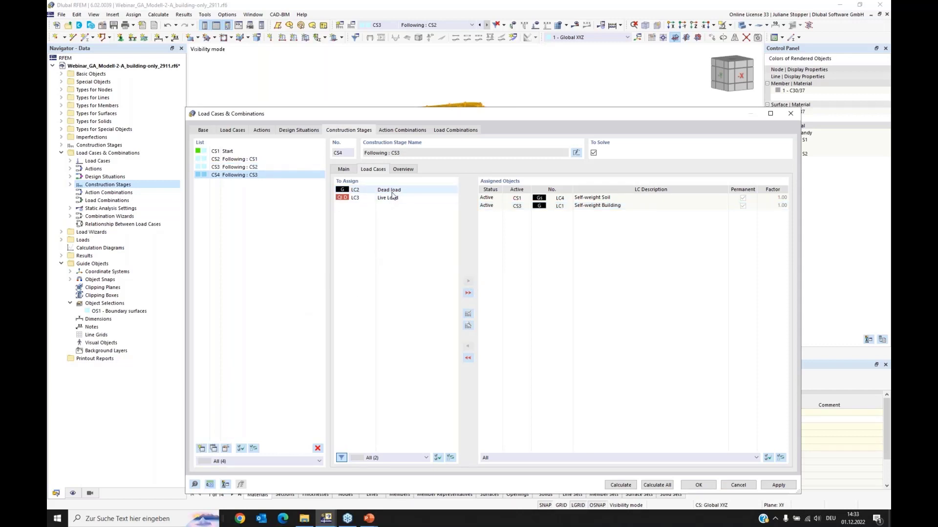
click(392, 193)
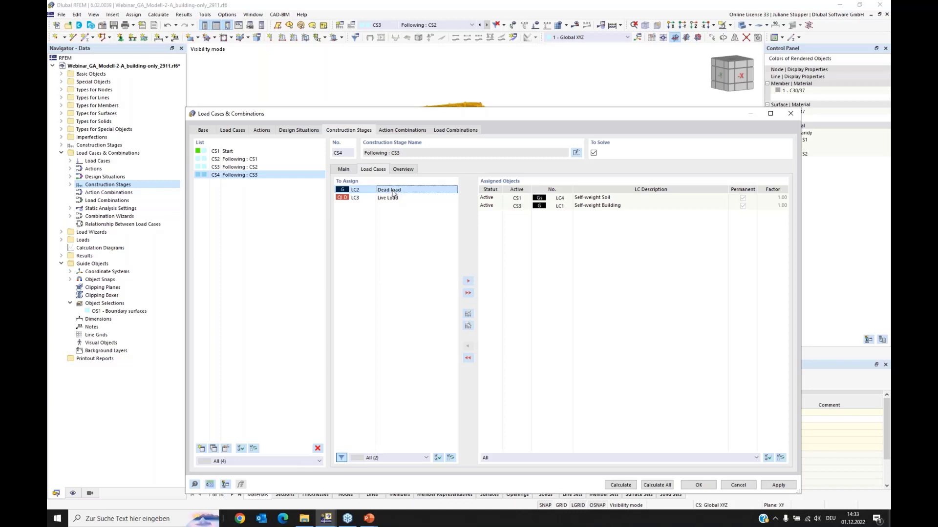
click(468, 283)
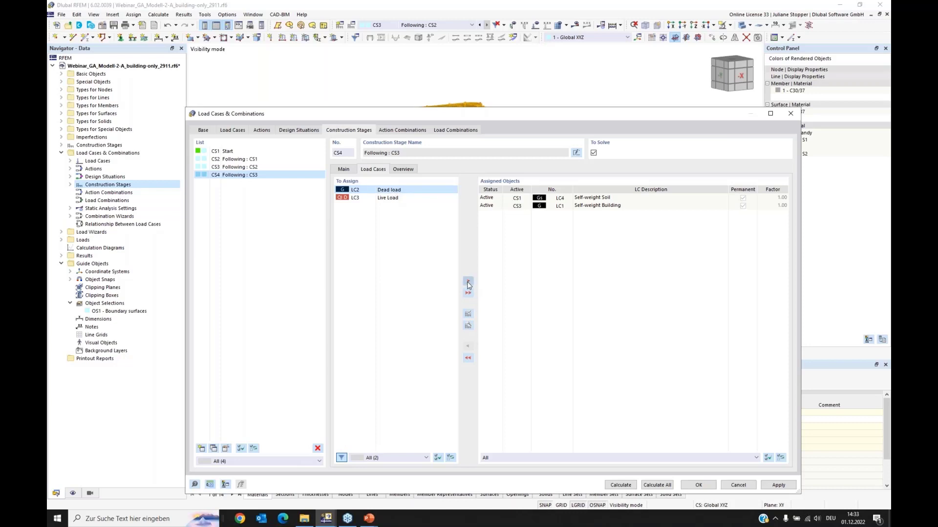
Create construction stage CS5 following CS4 and assign load case LC3 Live Load to it as a permanent load.
click(201, 448)
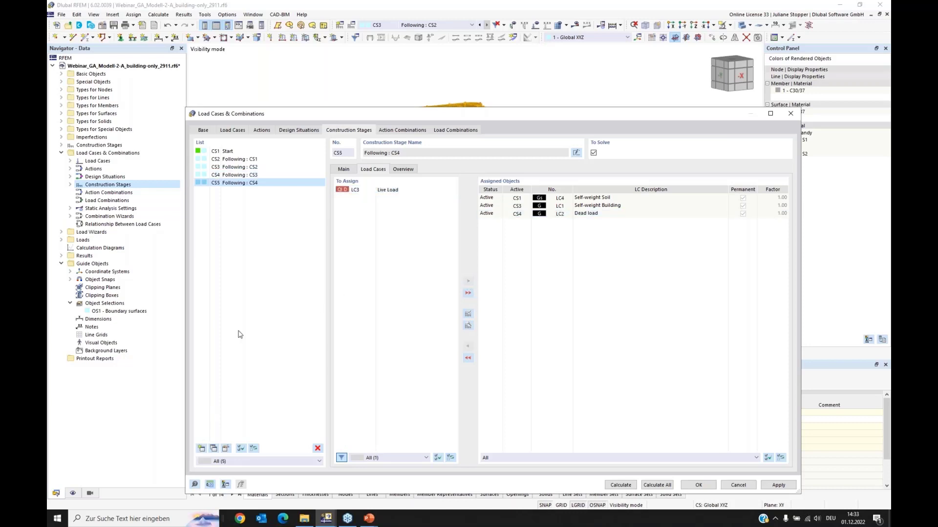
click(404, 190)
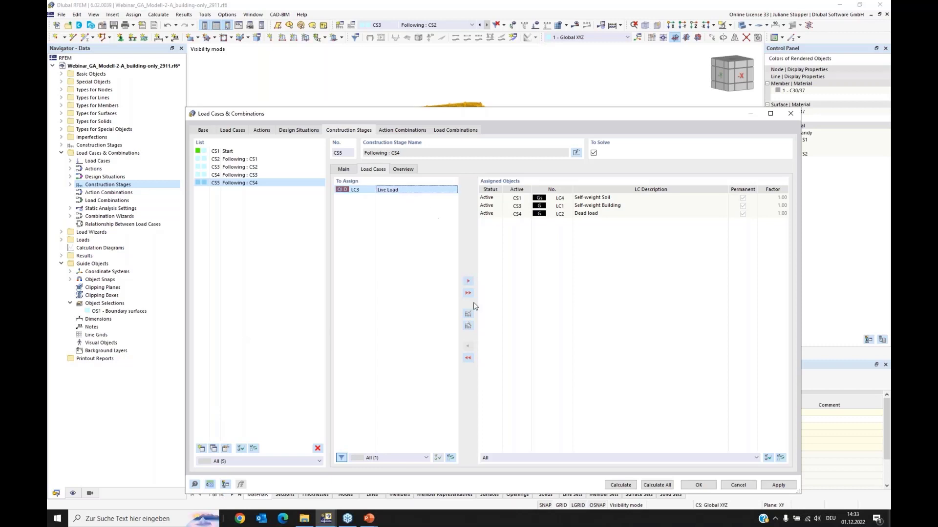
click(468, 281)
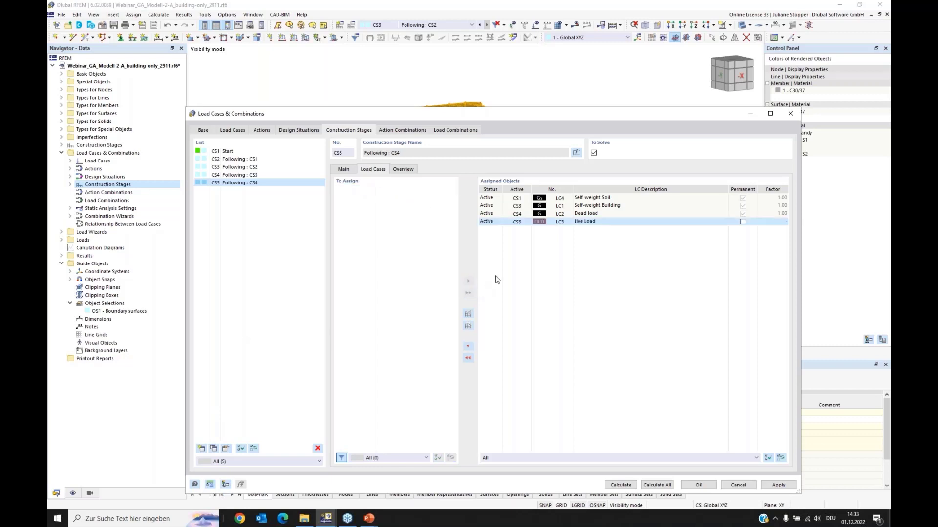
click(742, 222)
click(340, 170)
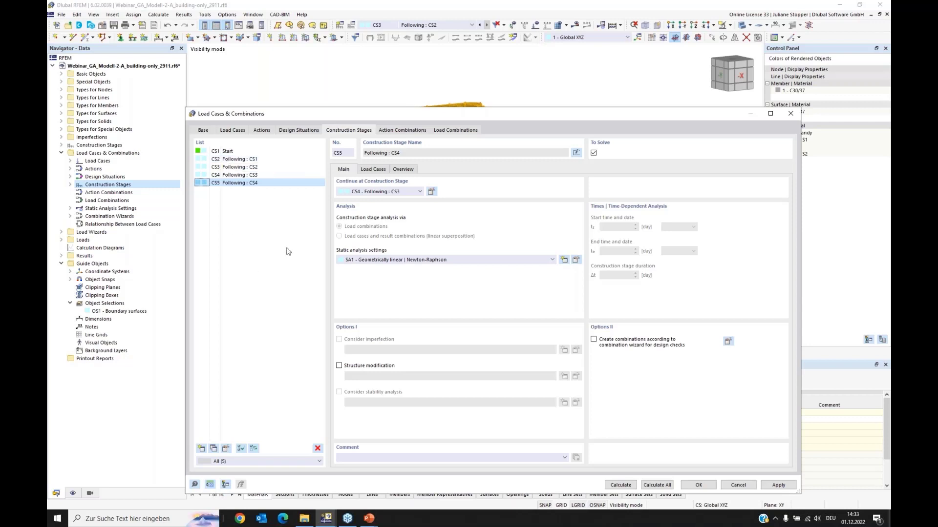
From stage CS2, edit static analysis settings SA1 to use 4 load increments and save the results of all load increments.
click(235, 160)
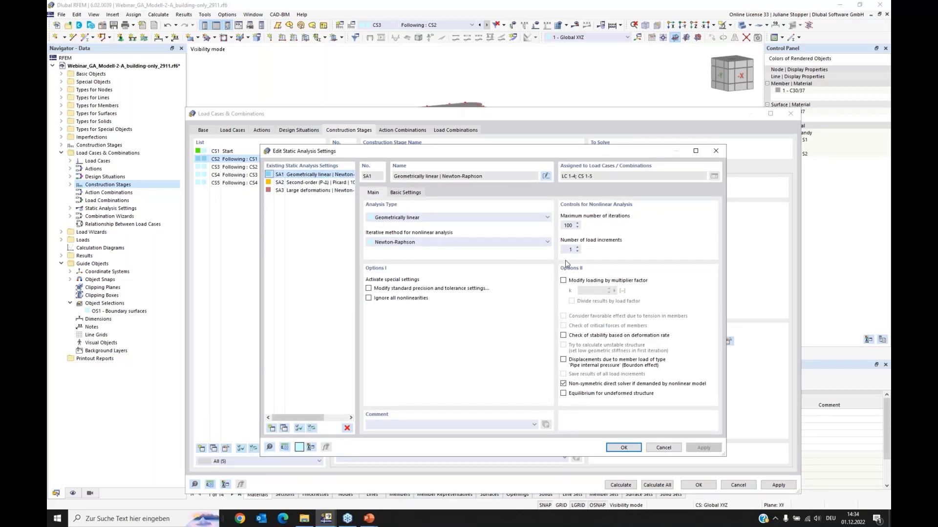
drag(565, 250, 582, 251)
click(574, 228)
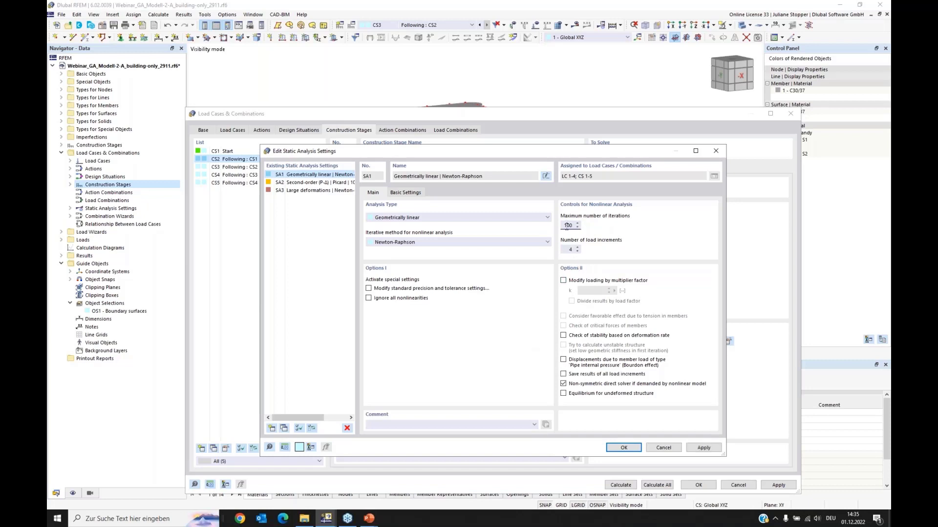
click(564, 374)
Copy static analysis settings SA1 as SA4, enable equilibrium for the undeformed structure in the copy and accept the settings.
click(283, 428)
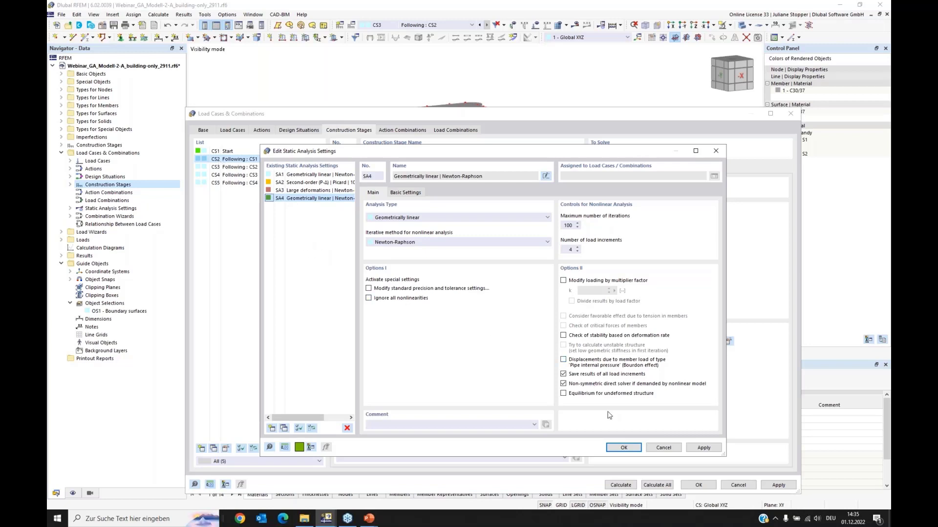
click(564, 394)
click(624, 448)
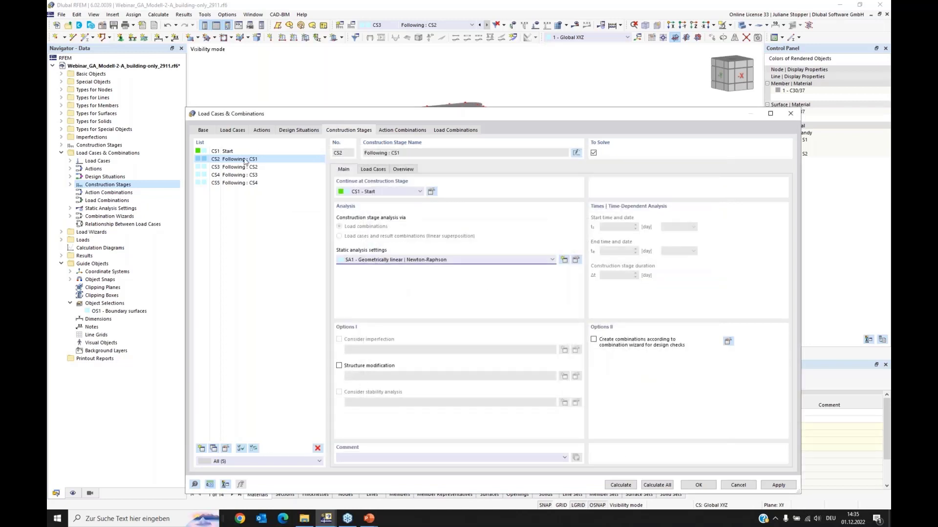
Assign static analysis settings SA4 to construction stage CS2 and accept the load cases and combinations.
click(393, 263)
click(372, 274)
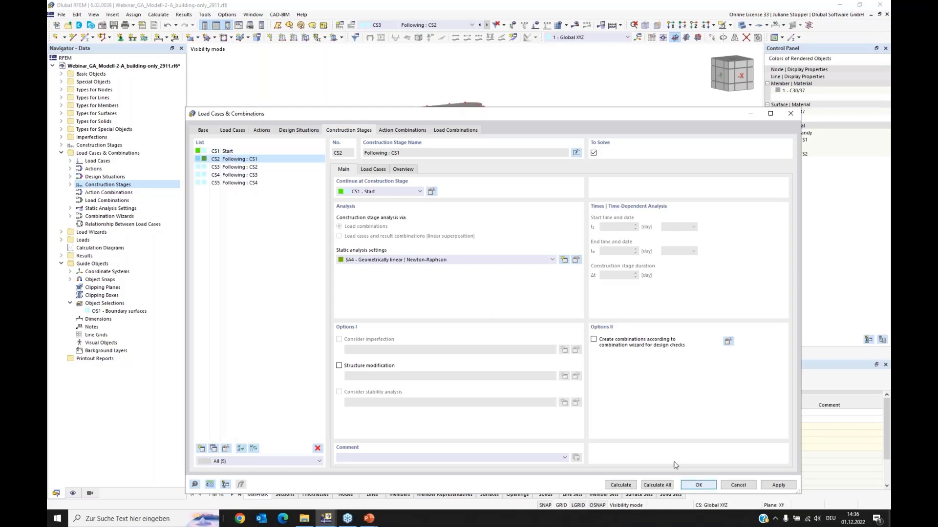
click(698, 484)
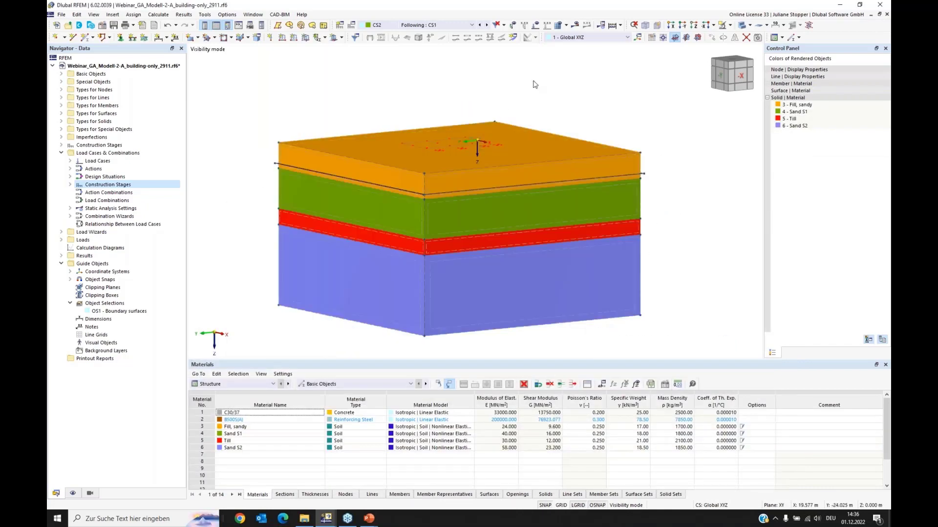
Step through construction stages CS3, CS4 and CS5 in the model to review their active objects and loads.
click(487, 26)
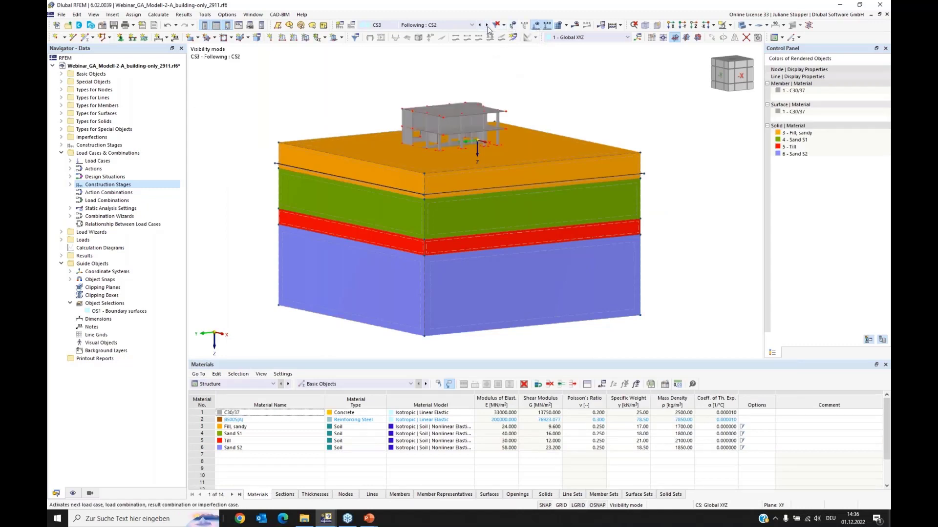
click(487, 25)
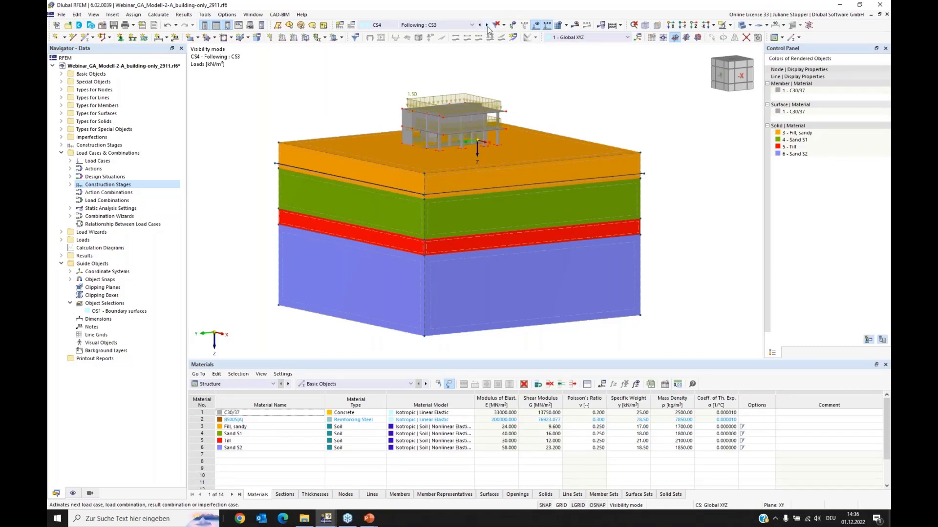
click(487, 25)
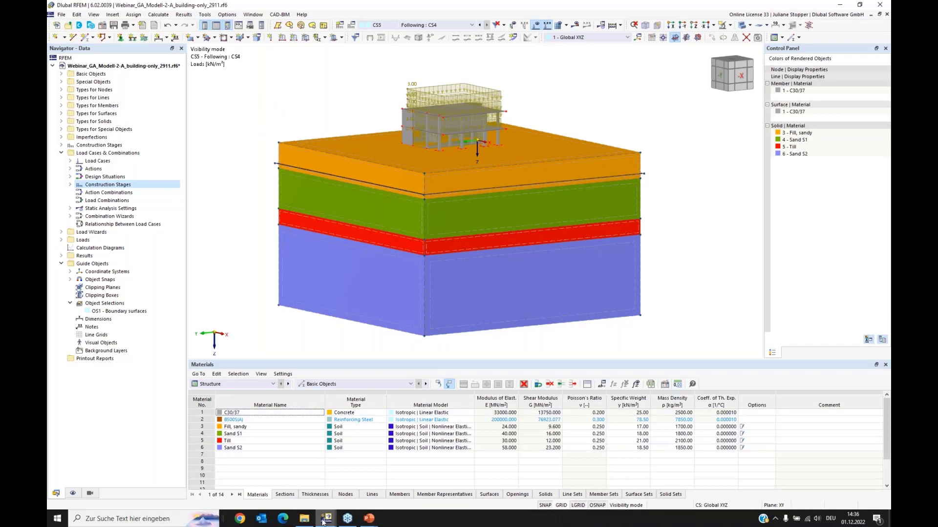
Switch to the other RFEM window containing the calculated soil massif results and move it into view.
mouse_move(326, 522)
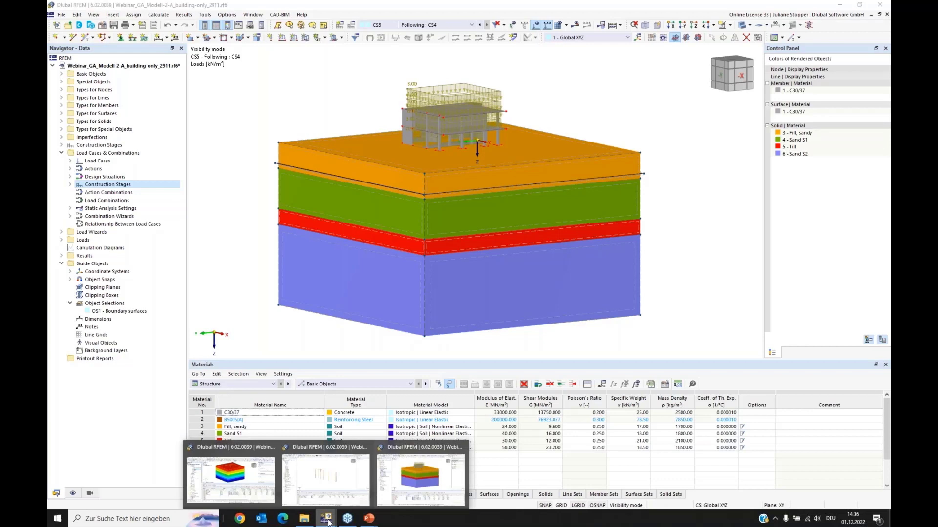
click(232, 481)
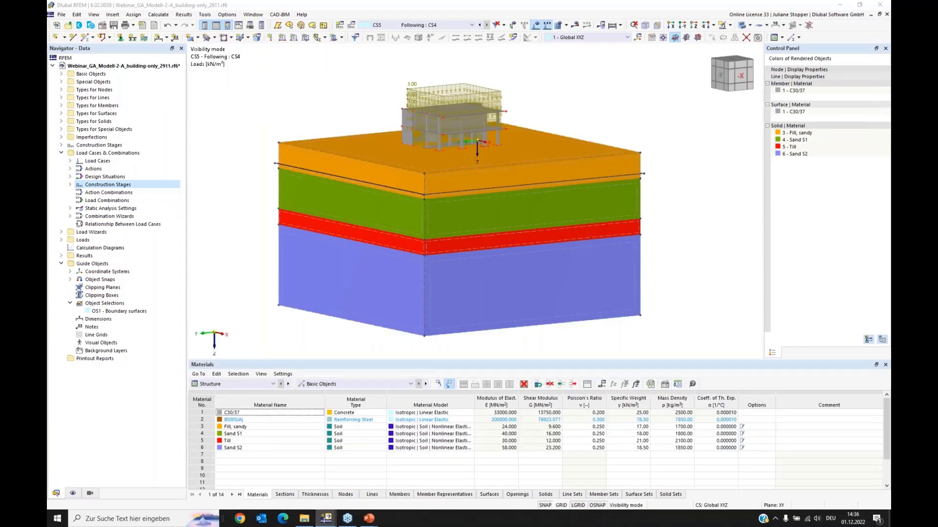
drag(47, 51, 226, 117)
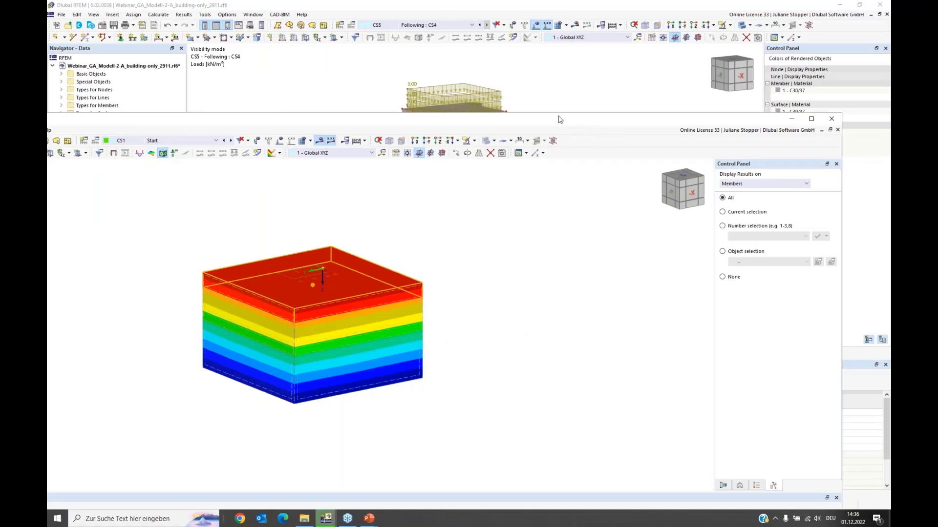
Maximize the window with the calculated model and bring up the results navigator and the color scale of the solid stresses.
drag(559, 116, 365, 95)
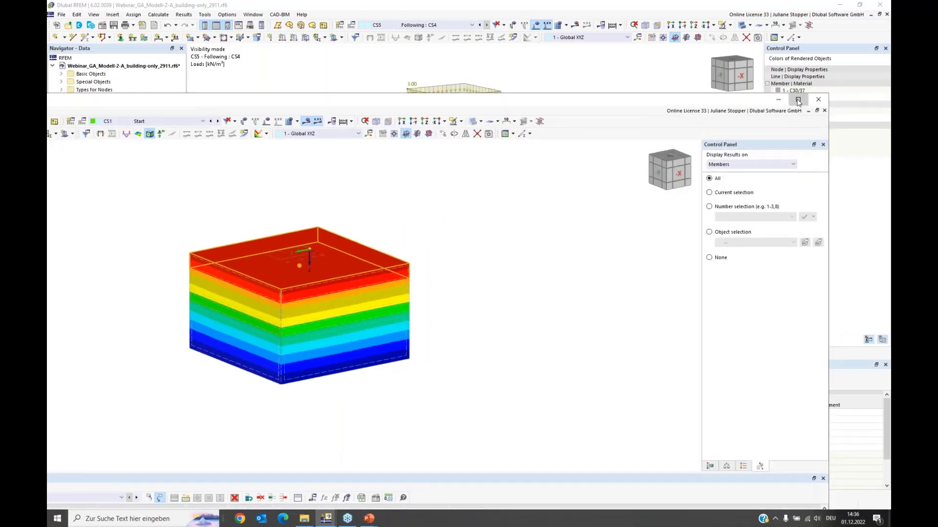
click(798, 100)
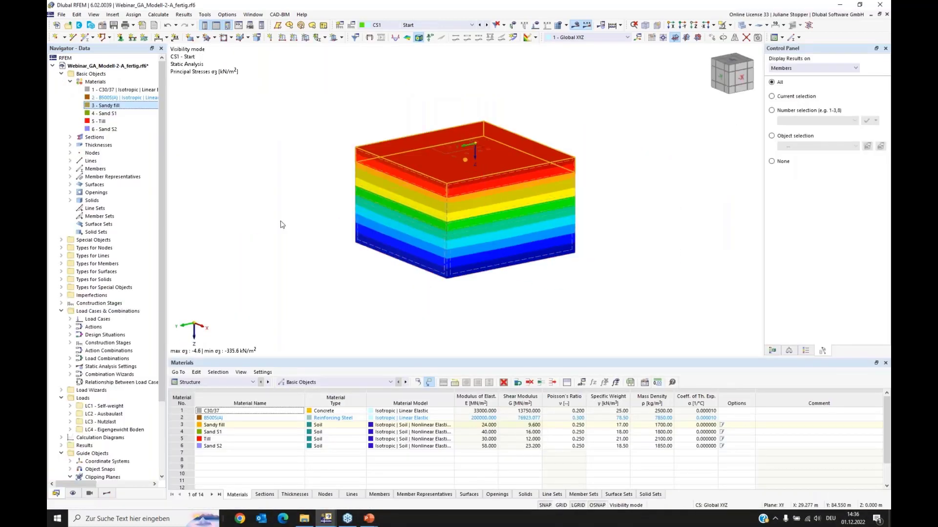
click(108, 493)
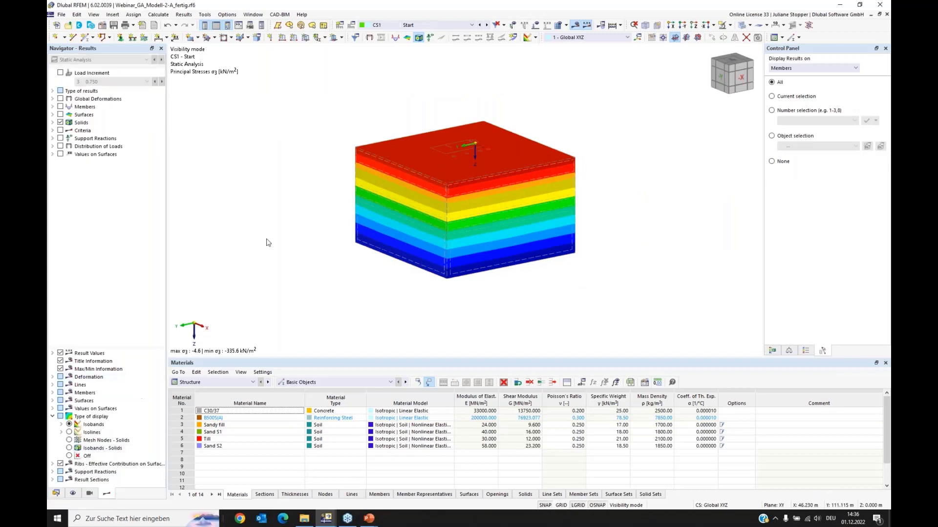
ctrl+middle_drag(390, 293, 442, 293)
scroll(515, 289, up, 1)
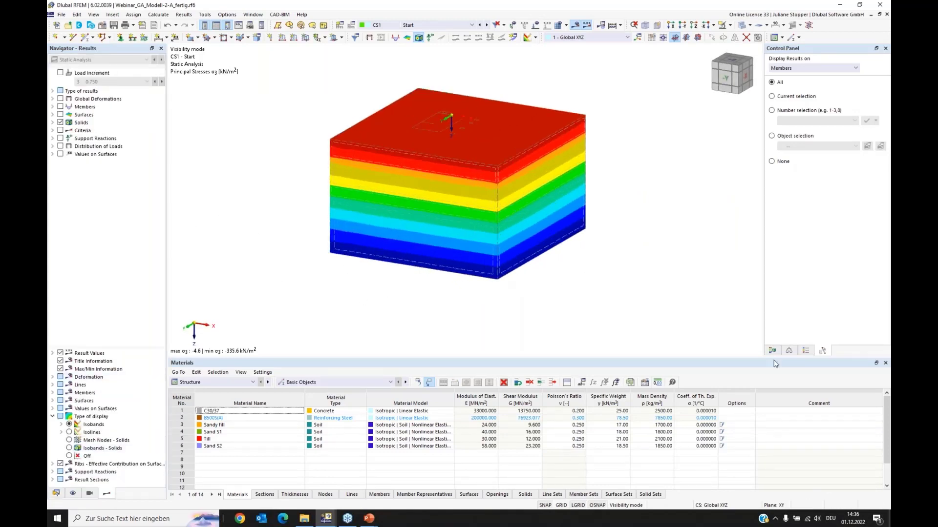
click(772, 350)
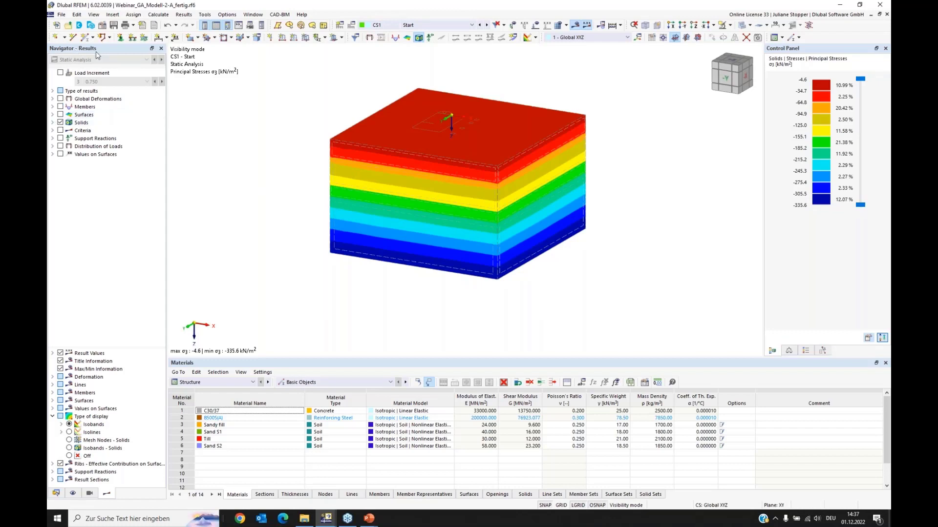
Display the basic stresses σz of the solids for construction stage CS1 and view the soil massif's layers.
click(53, 123)
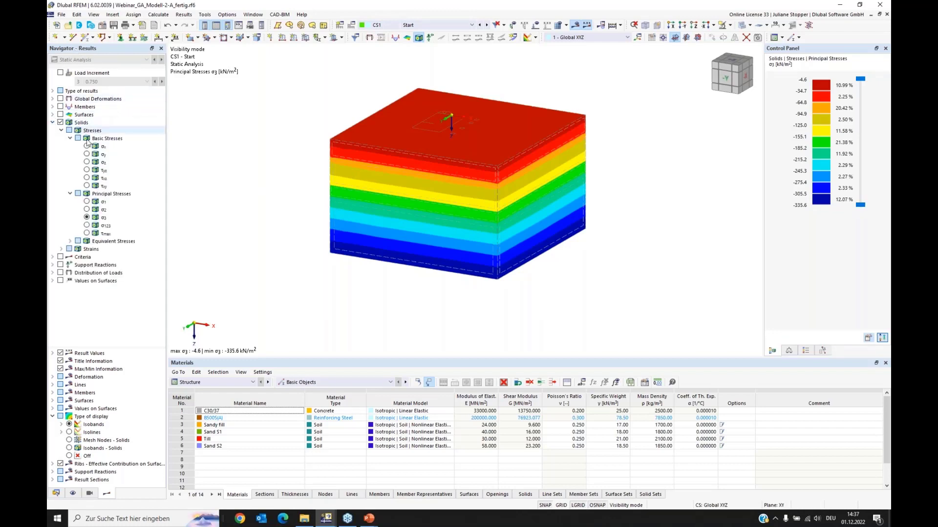
click(86, 162)
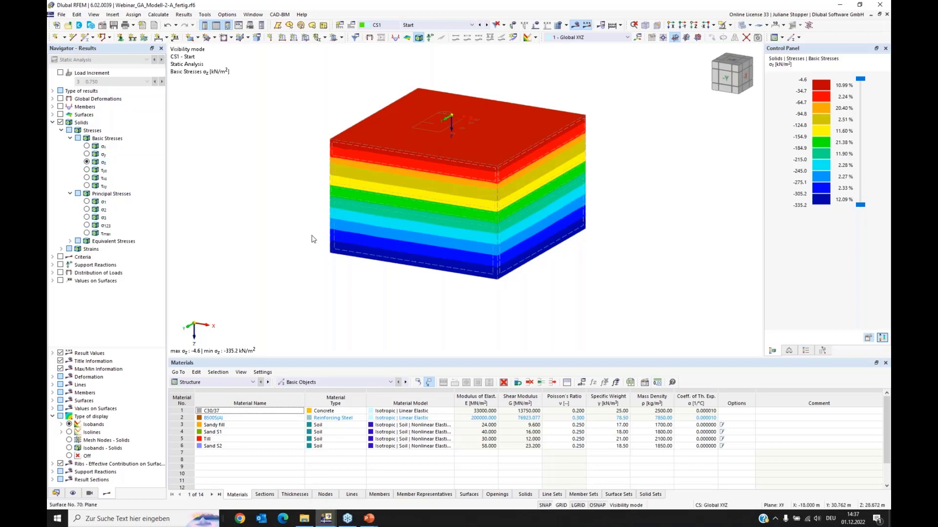
ctrl+middle_drag(314, 237, 352, 292)
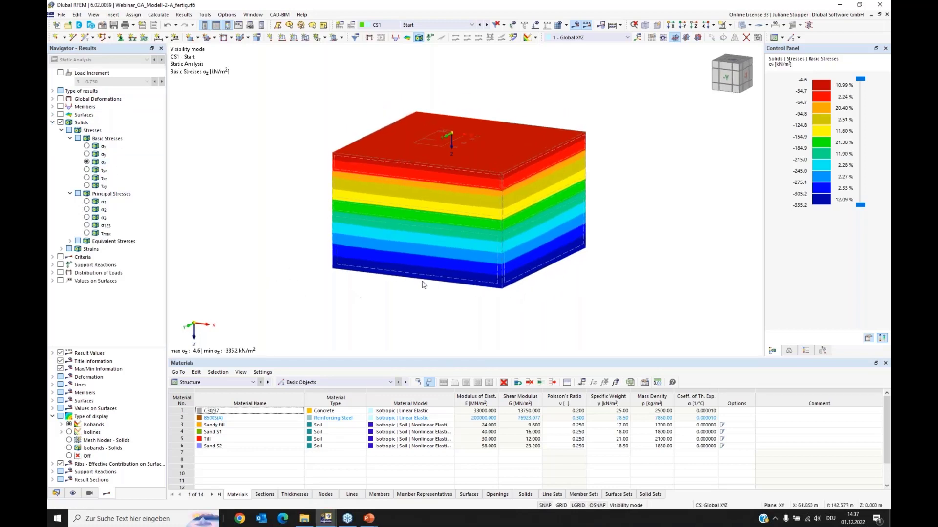
scroll(430, 273, up, 2)
middle_drag(469, 199, 449, 221)
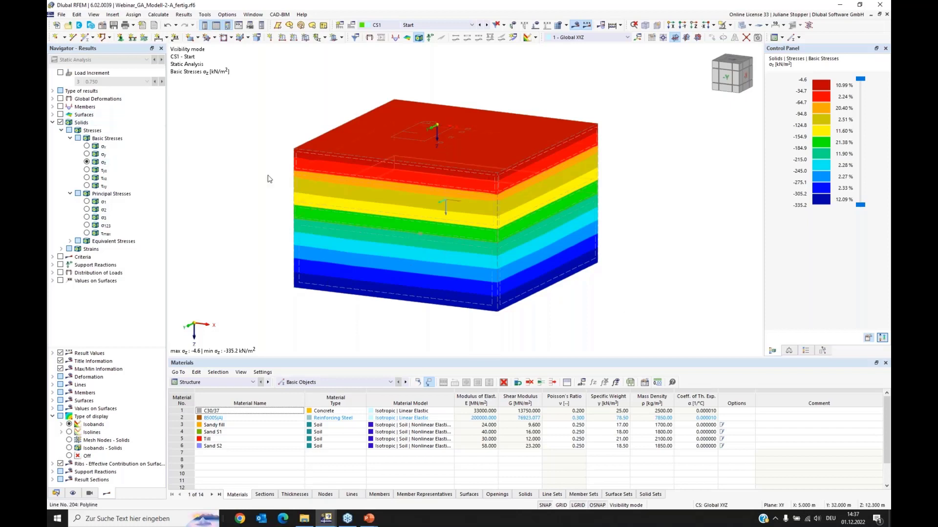
Examine the global deformations uz in construction stages CS2 and CS3, checking the solid stresses σz of CS3 in between.
click(53, 99)
click(61, 100)
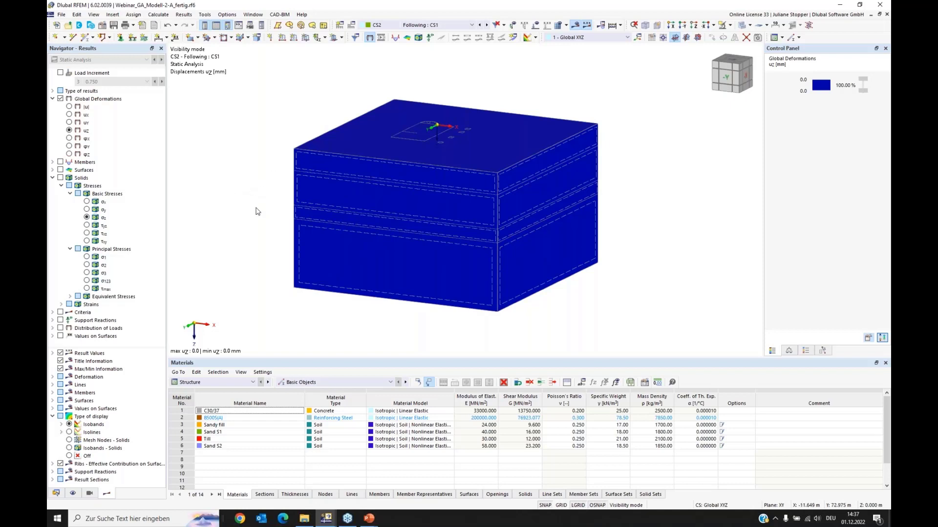
click(59, 179)
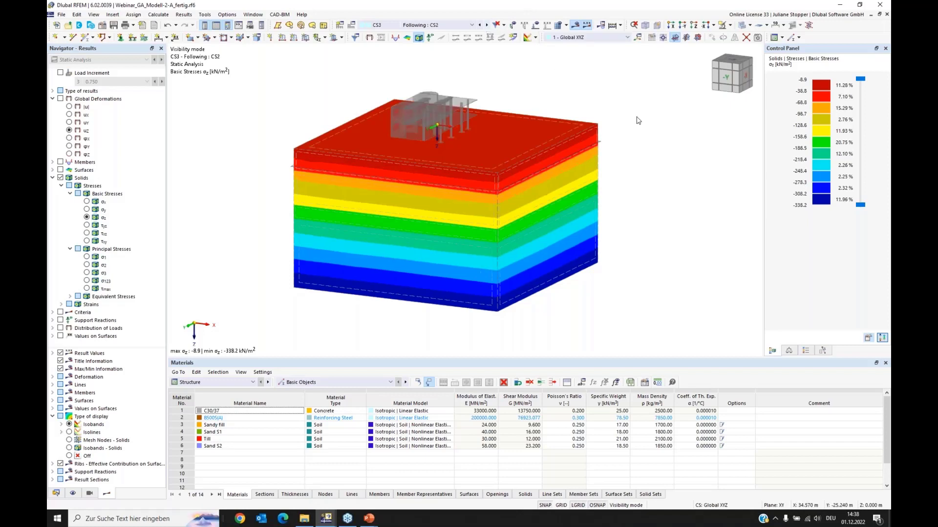
click(61, 101)
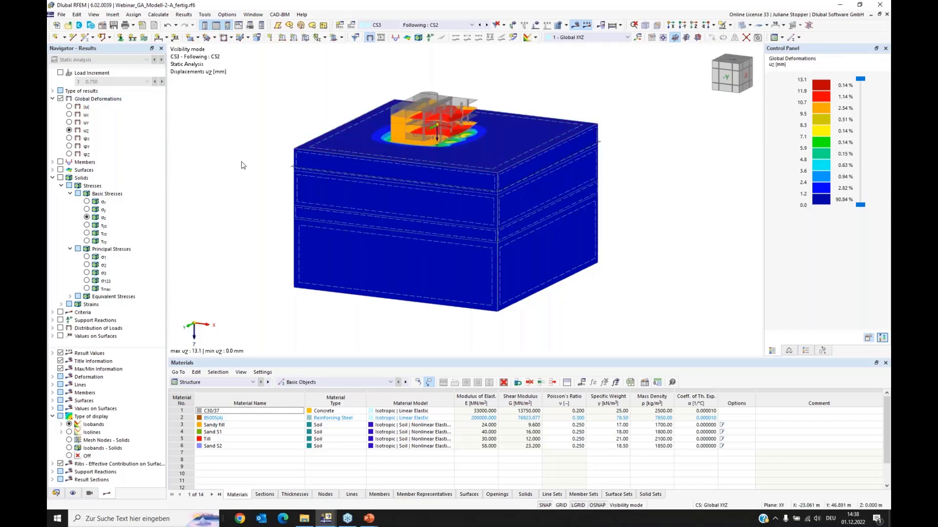
ctrl+middle_drag(704, 195, 608, 204)
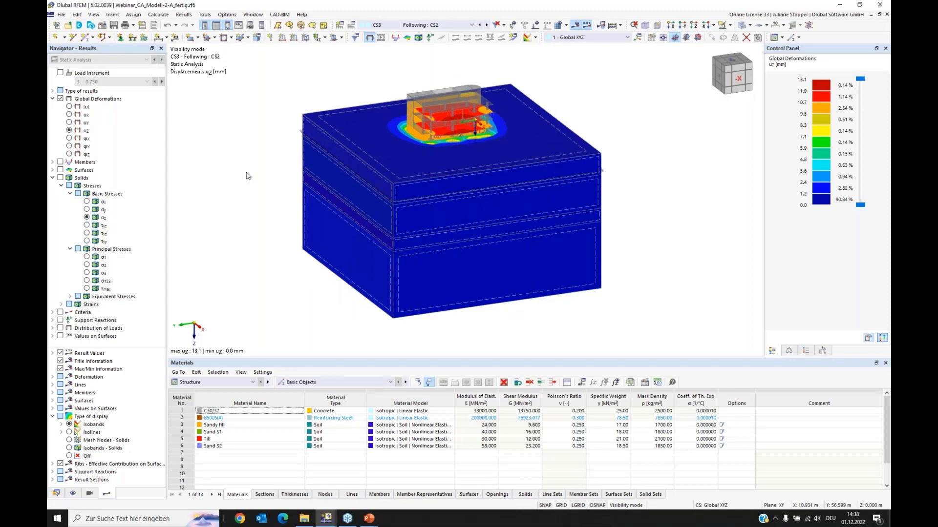
Display the basic solid stresses σz from stage CS3 through CS4 to CS5 and hide the loads.
click(60, 179)
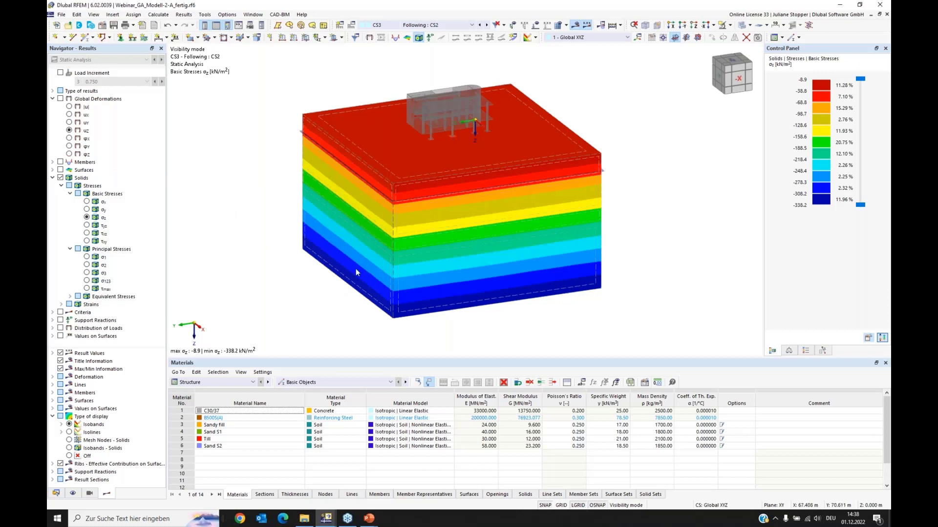
ctrl+middle_drag(297, 259, 322, 259)
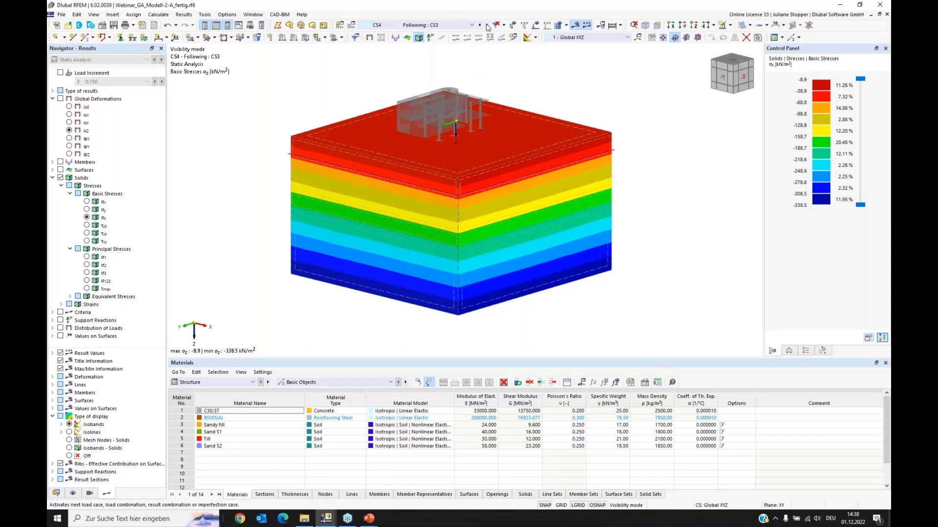
click(495, 25)
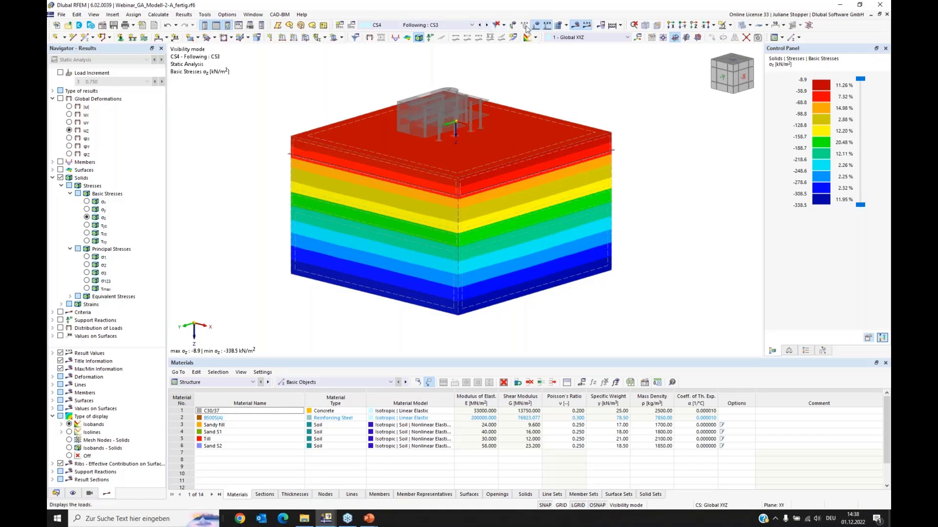
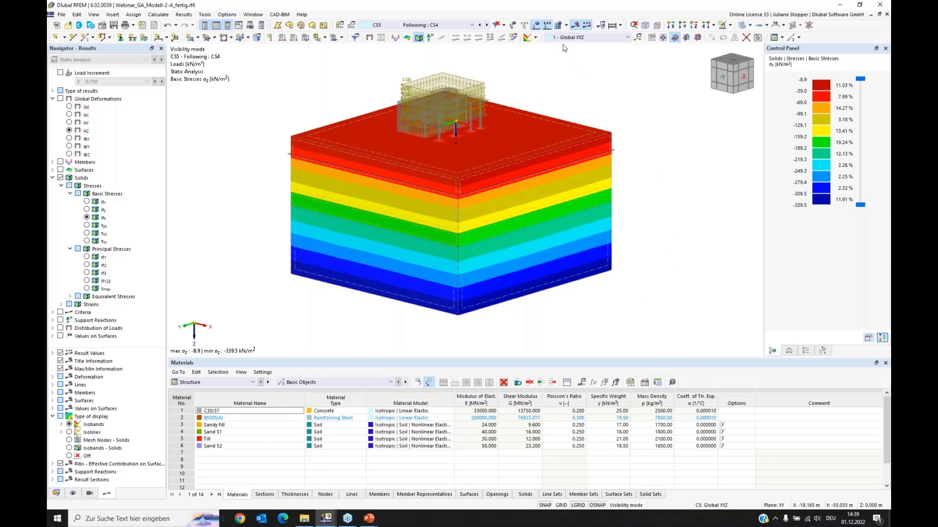
click(536, 38)
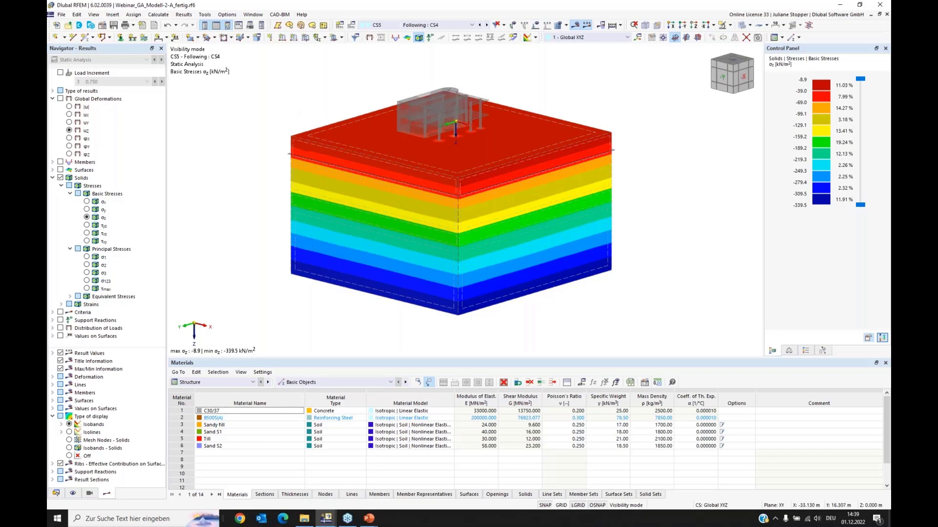
Switch to the wireframe model and inspect the CS5 stresses σz beneath the building foundations from above and in 3D.
ctrl+middle_drag(304, 135, 344, 199)
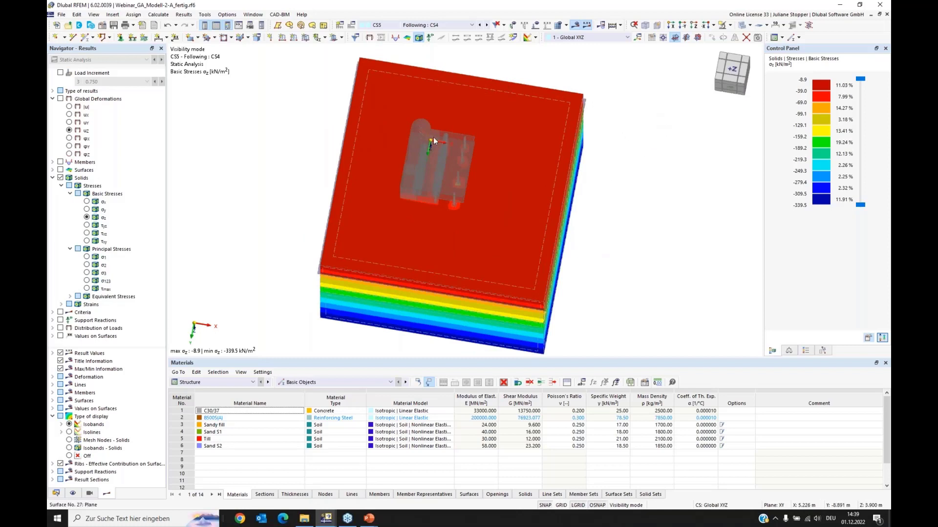
click(749, 25)
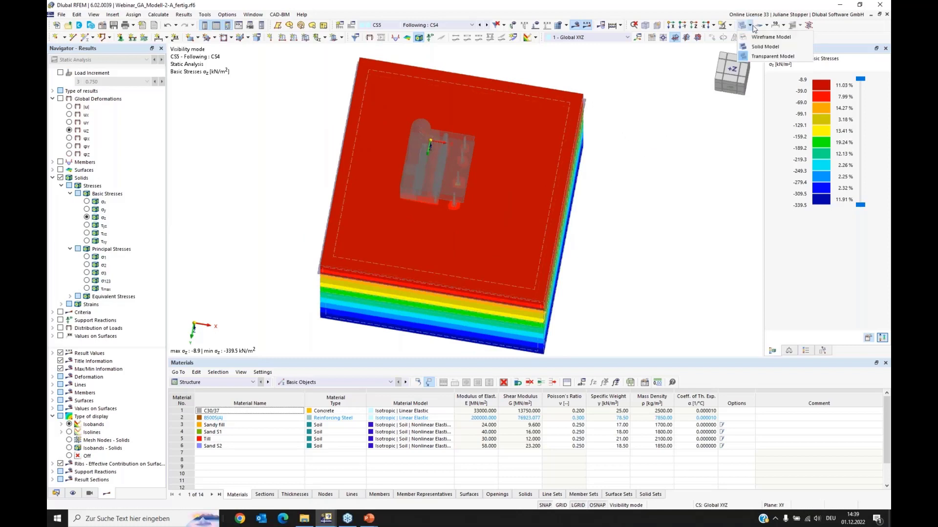
click(770, 37)
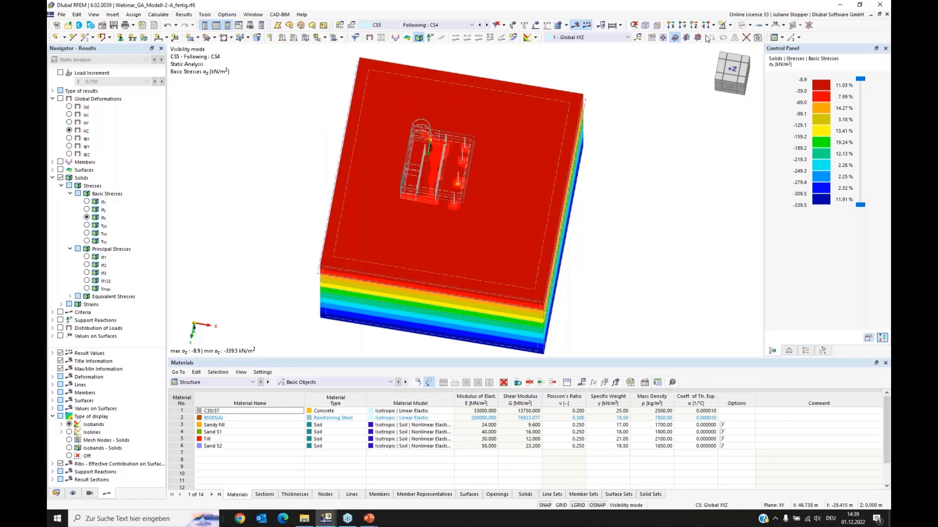
click(693, 25)
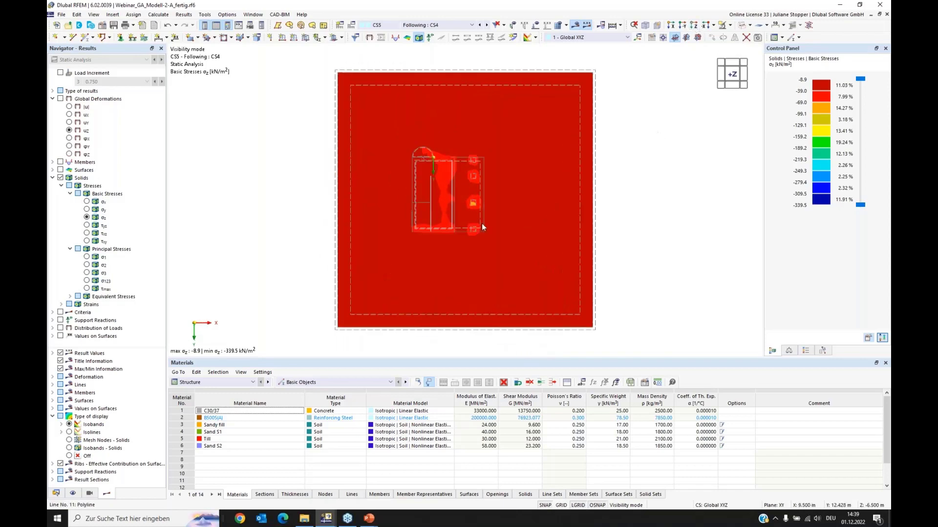
scroll(482, 224, up, 3)
scroll(489, 139, down, 1)
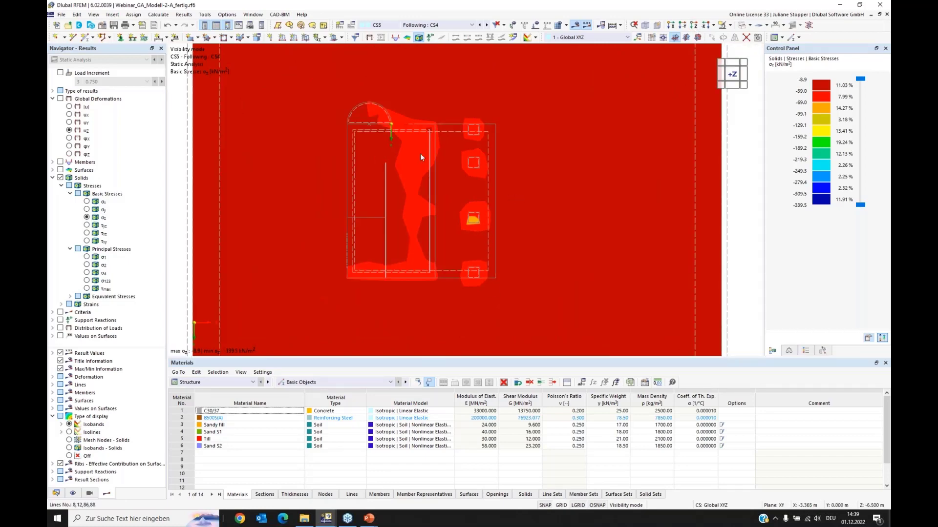
ctrl+middle_drag(410, 264, 525, 297)
scroll(419, 225, down, 5)
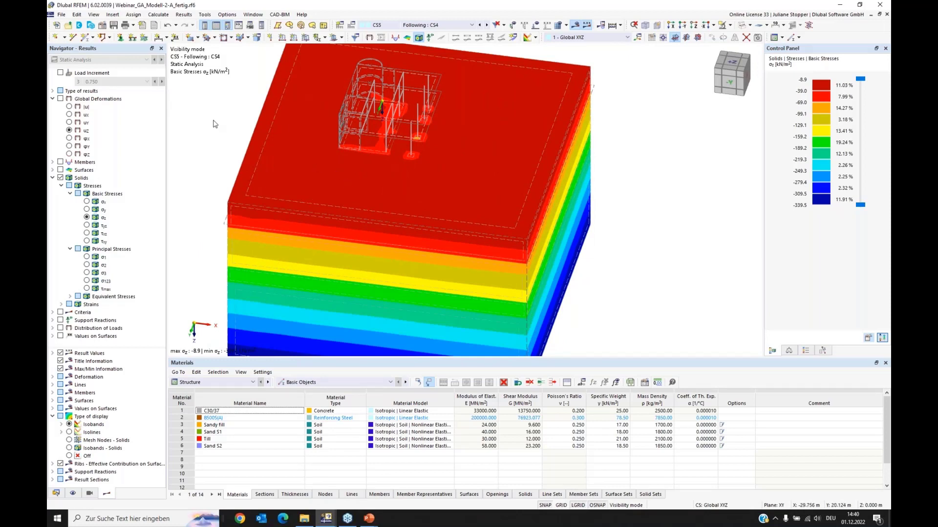
middle_drag(226, 117, 253, 131)
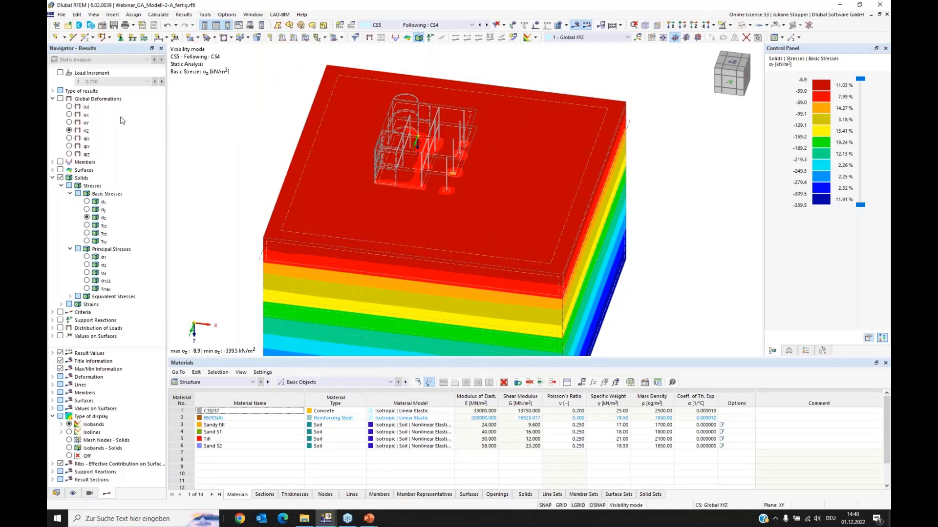
Activate load combination CO1 and review its initial state and construction stage settings, leaving them without changes.
click(52, 91)
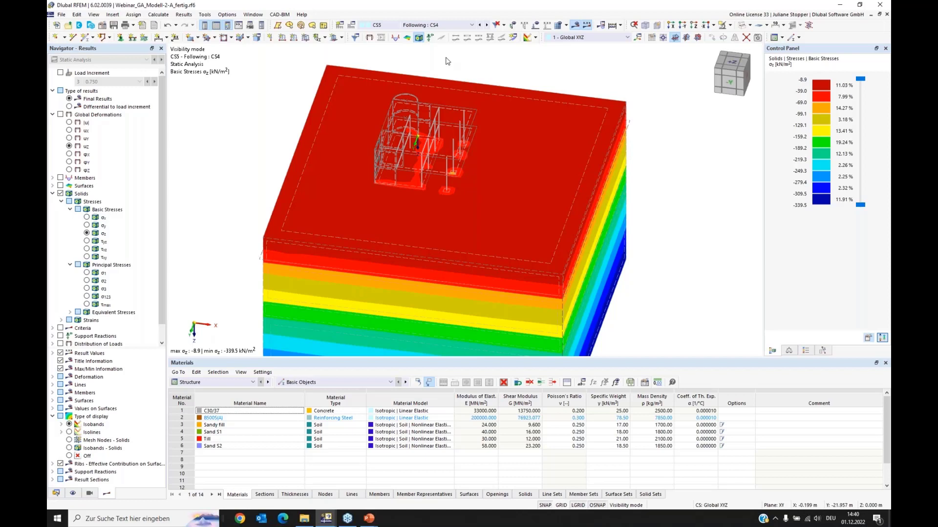
click(472, 25)
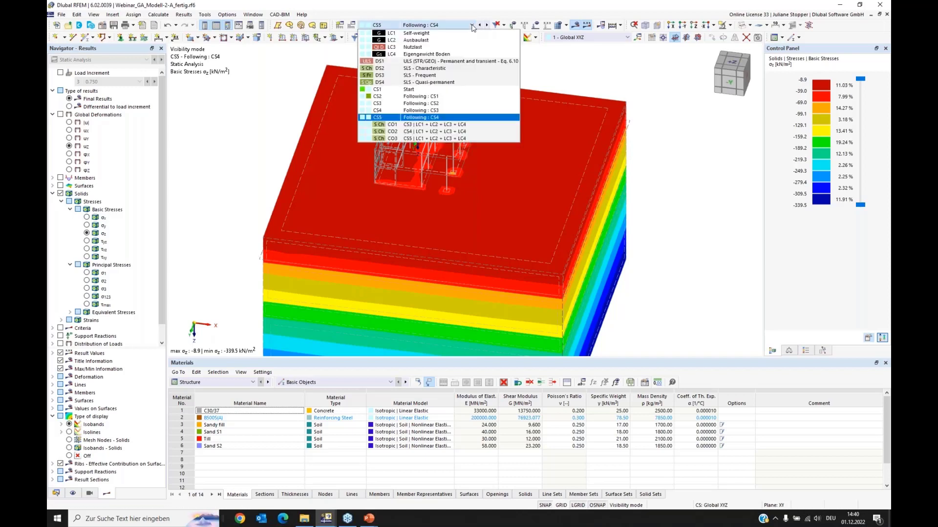
click(454, 126)
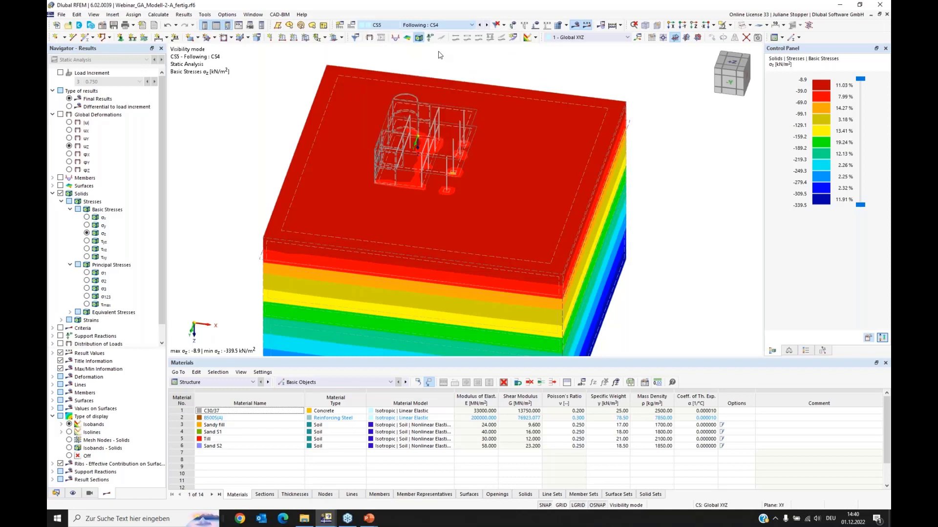
click(351, 26)
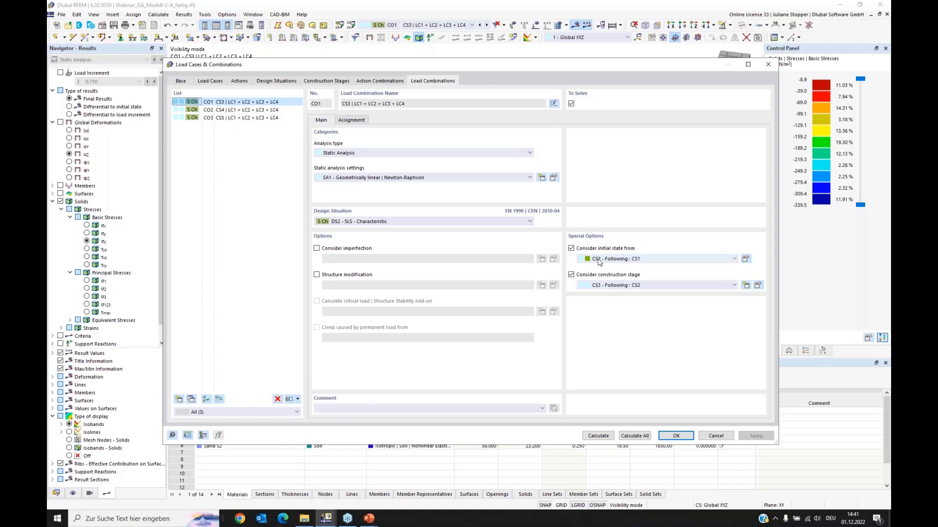
click(715, 436)
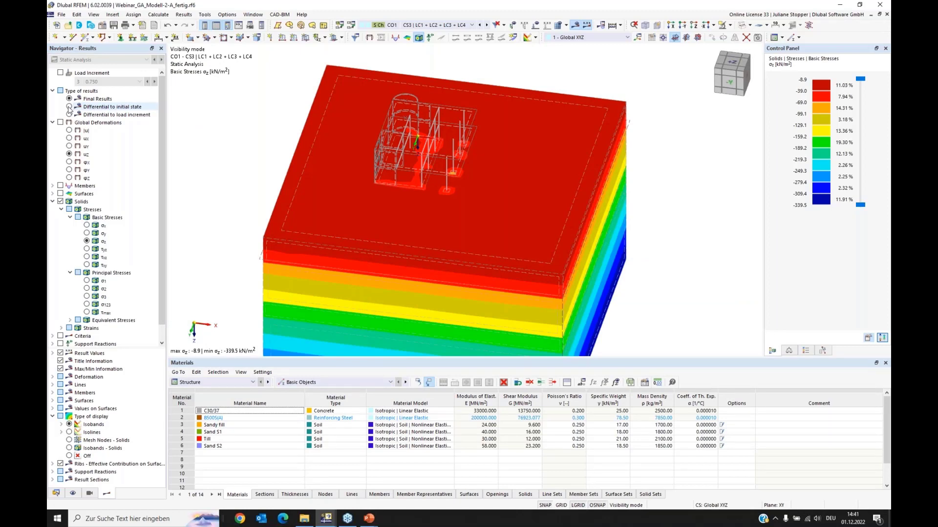
Show the σz results of CO1 as differential to initial state, refresh the isobands and view the foundation area from above.
click(68, 107)
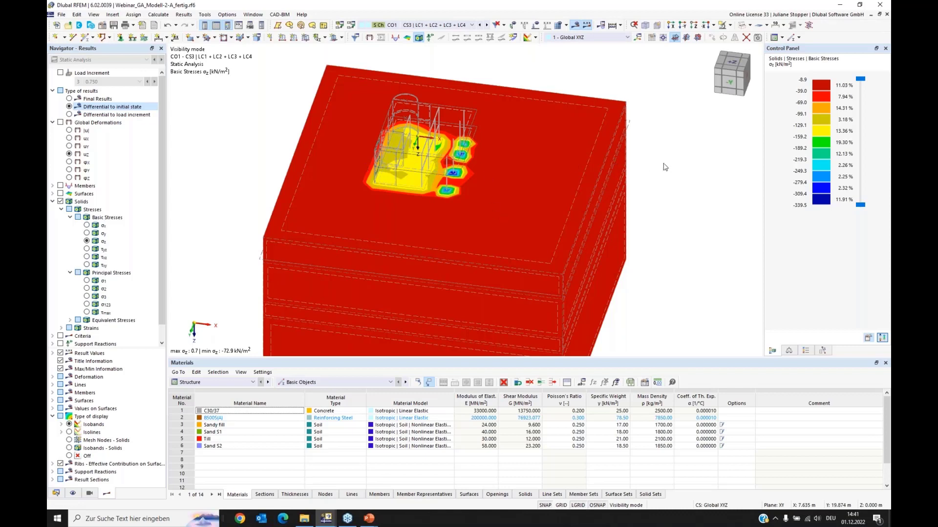
click(69, 431)
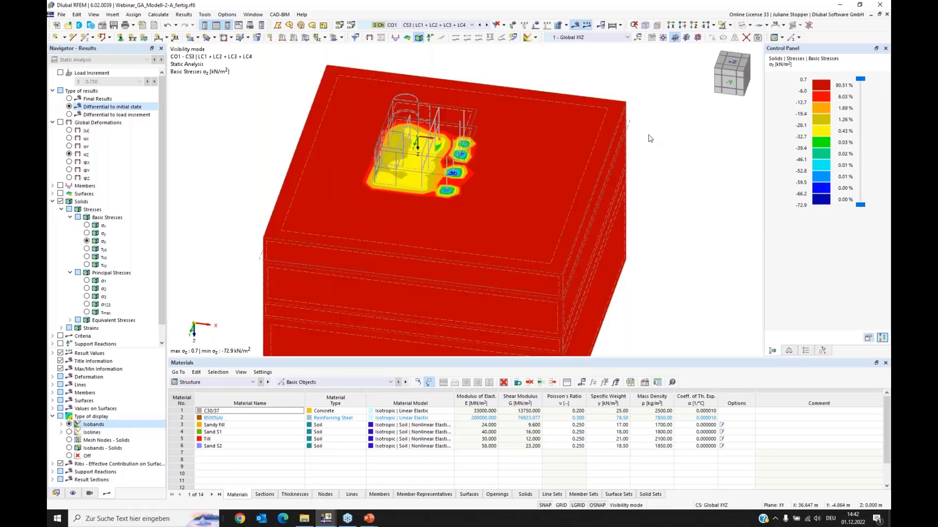
click(693, 25)
scroll(606, 207, up, 5)
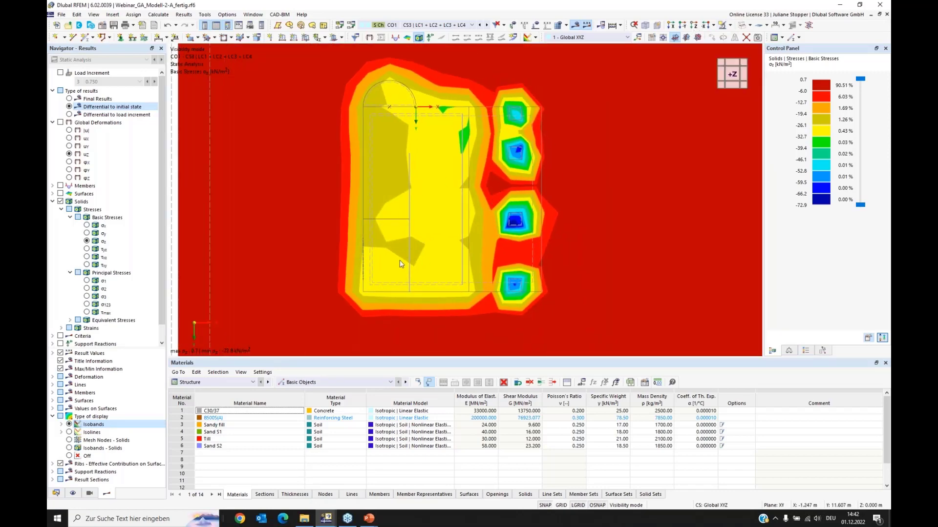
Show the solids' principal stress σ3 as Isobands - Solids and examine its distribution in the soil beneath the building.
click(73, 493)
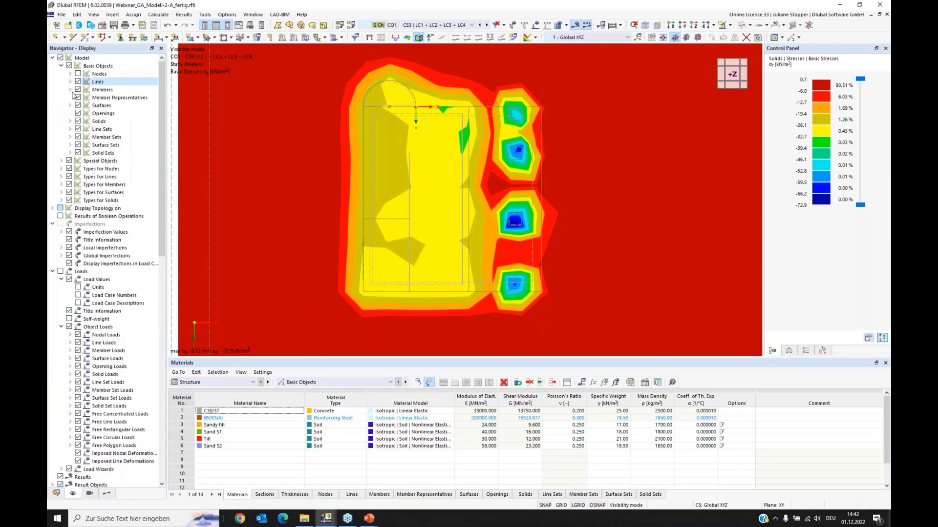
scroll(681, 158, down, 2)
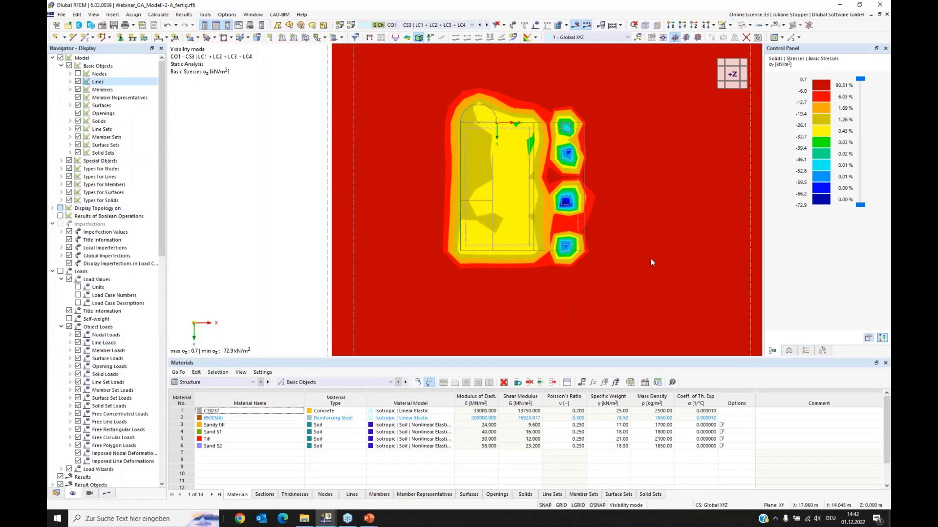
ctrl+middle_drag(651, 259, 573, 174)
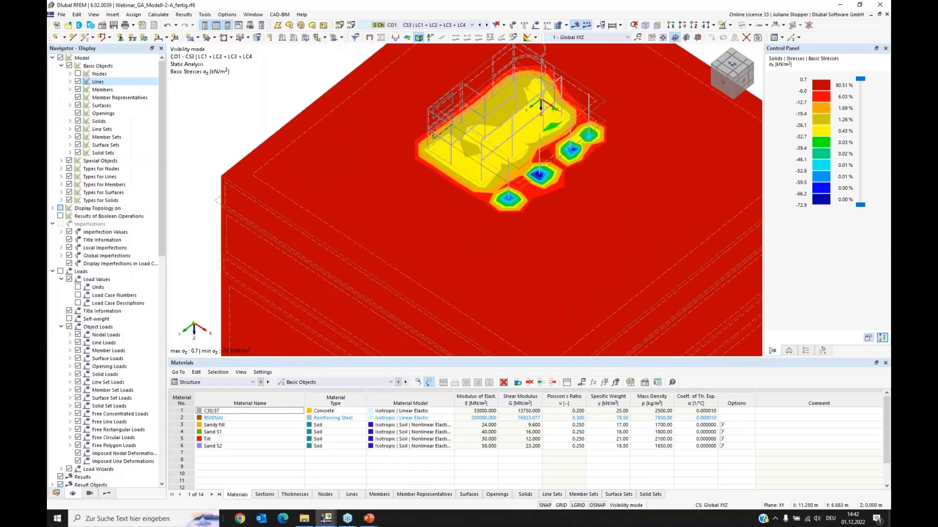
click(106, 493)
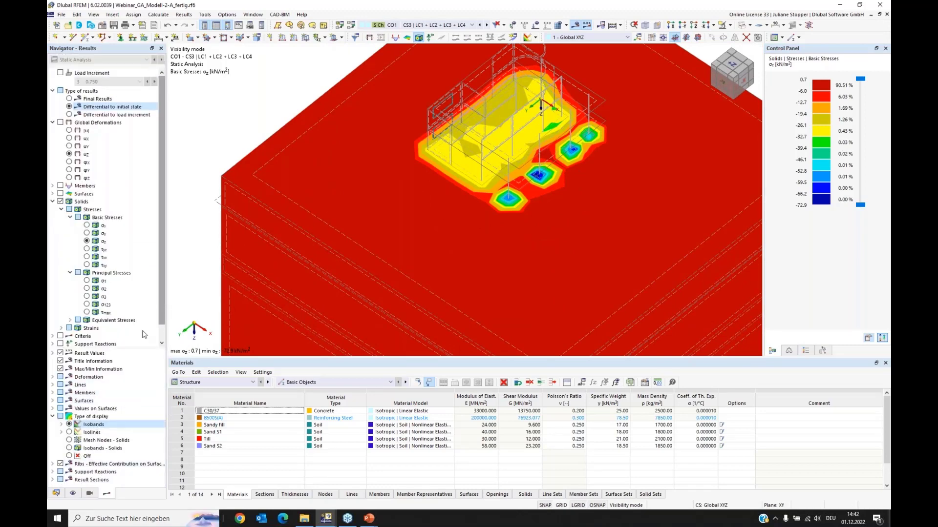
click(69, 448)
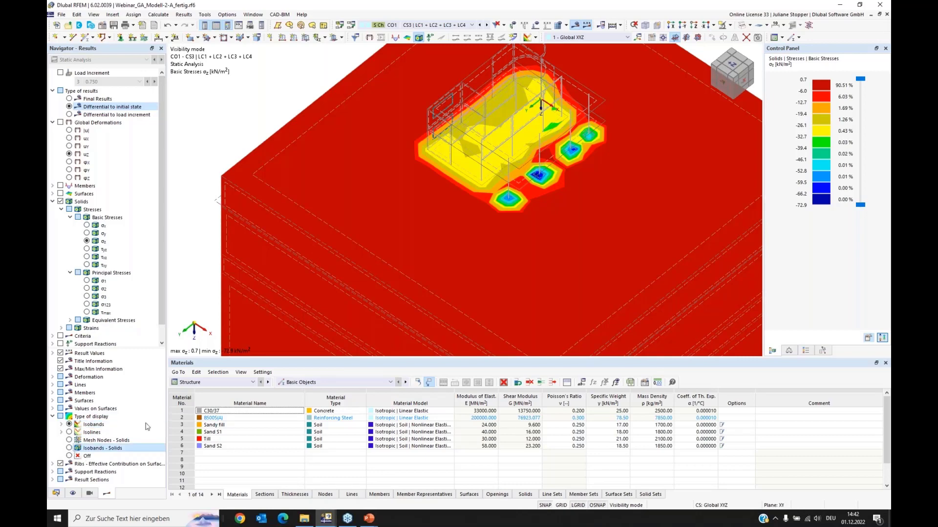
click(87, 296)
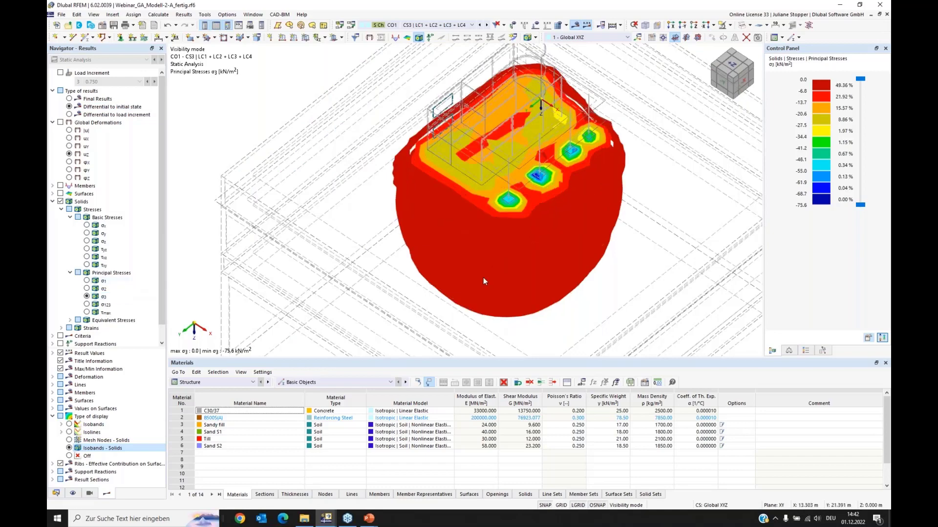
ctrl+middle_drag(452, 280, 445, 258)
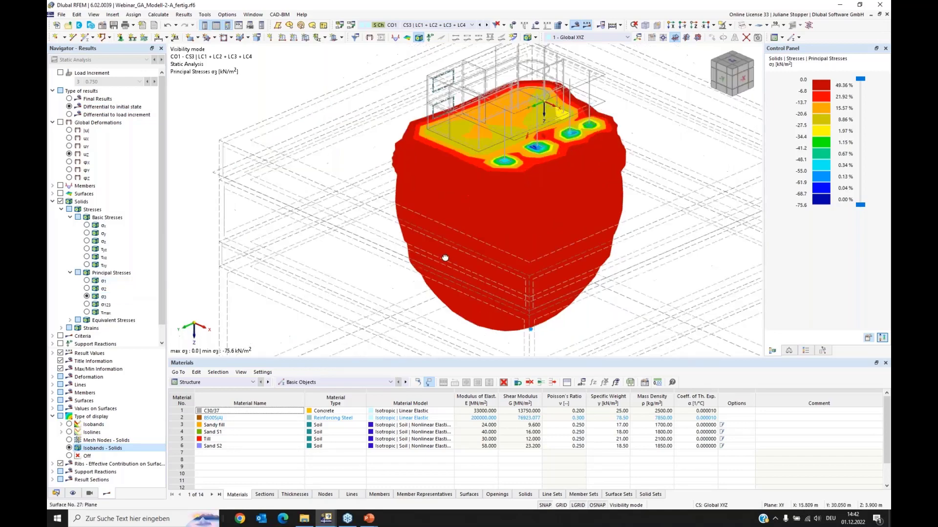
scroll(445, 257, down, 5)
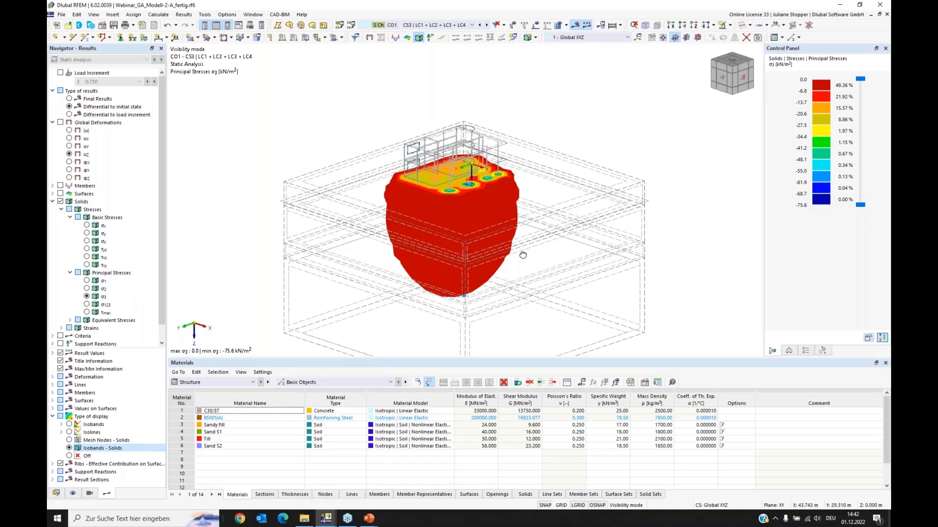
ctrl+middle_drag(523, 255, 231, 188)
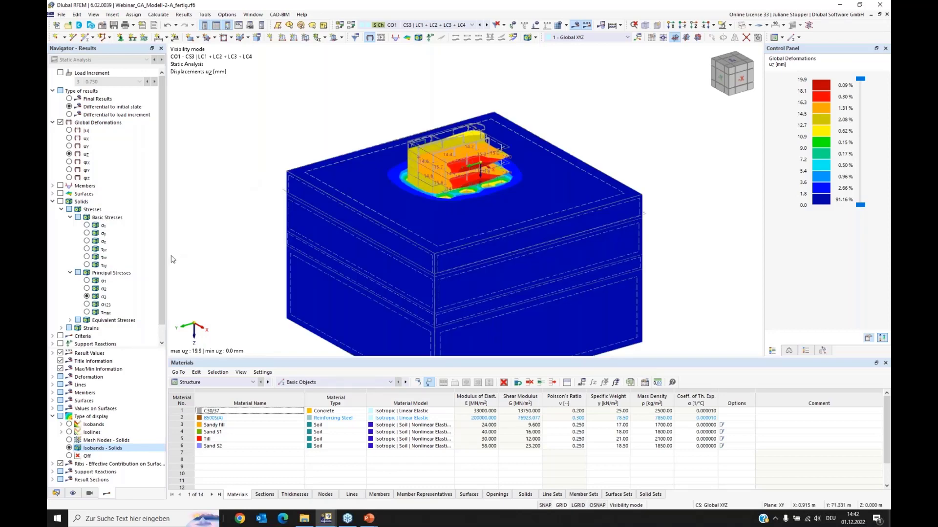
Display the uz displacements as isobands with final results for construction stage CS5.
click(93, 425)
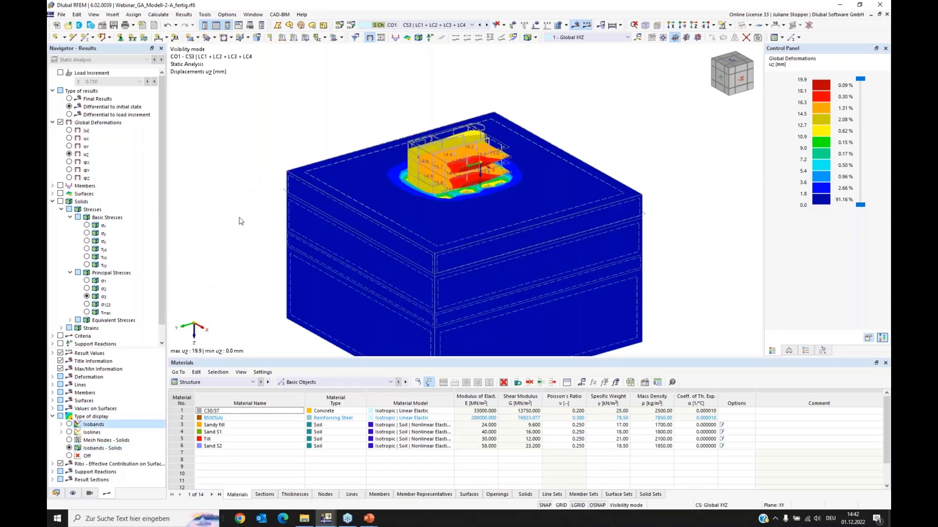
middle_drag(240, 179, 244, 145)
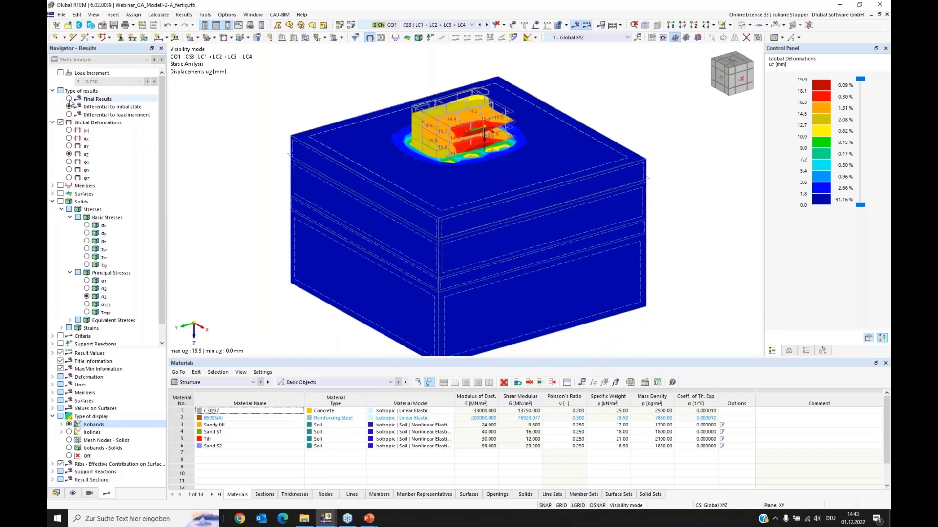
click(69, 99)
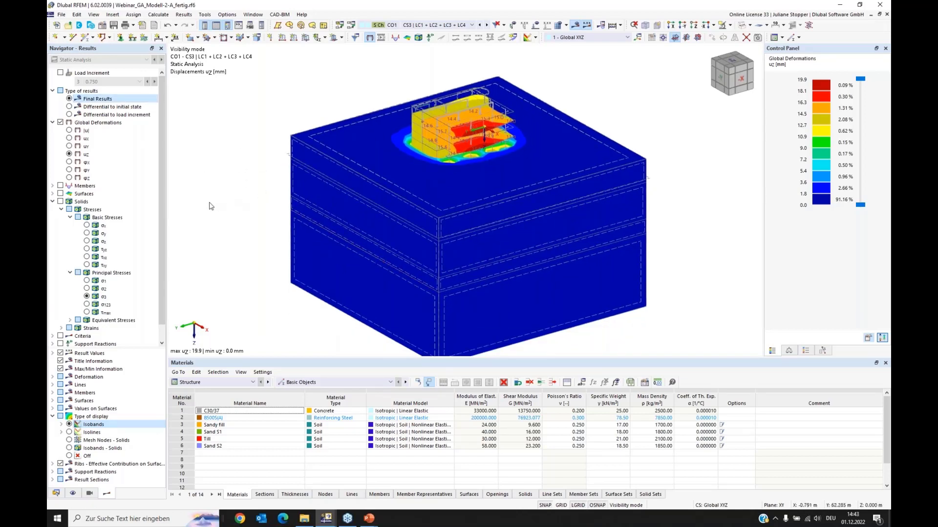
click(465, 26)
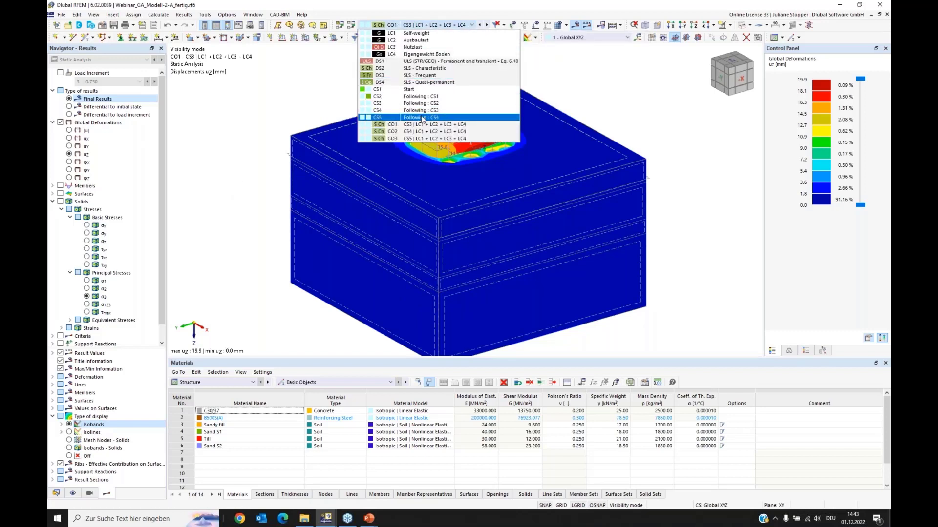
click(269, 122)
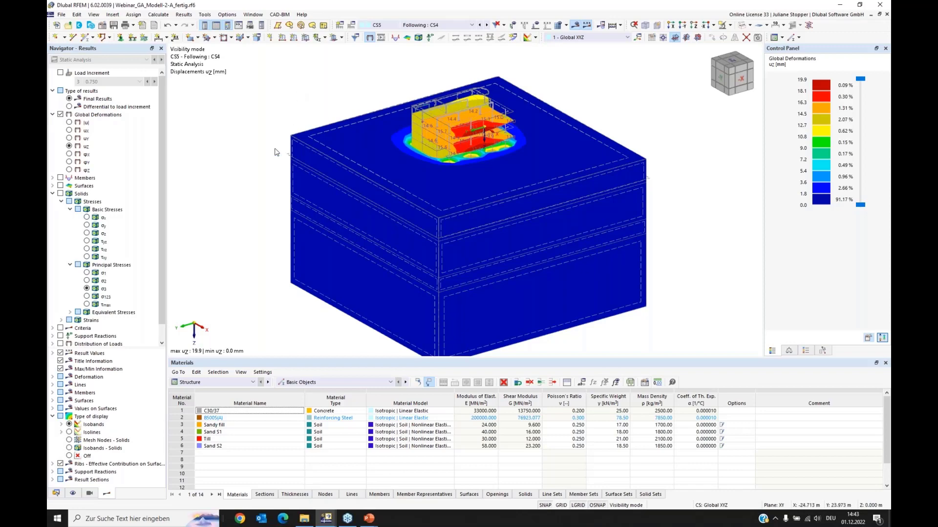
Activate the existing 3 Points clipping plane to cut through the soil model.
click(56, 494)
scroll(160, 458, down, 10)
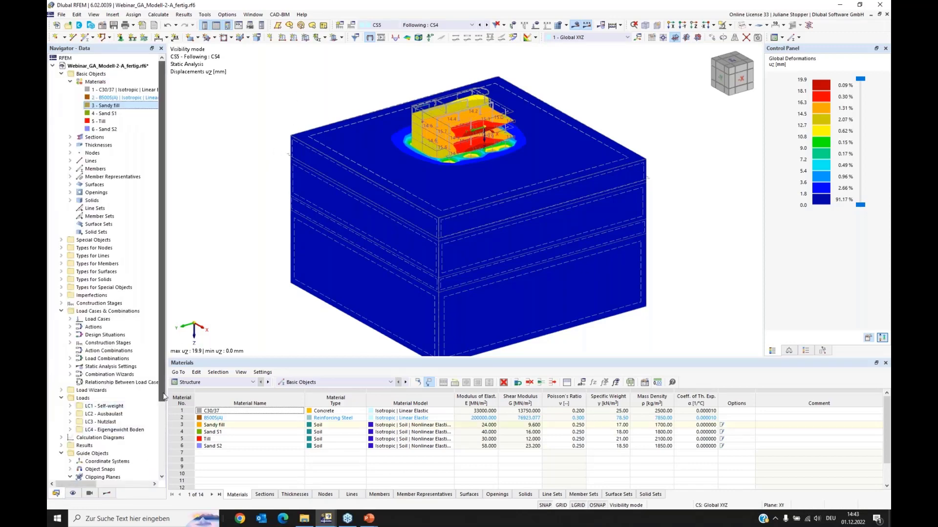
scroll(160, 458, up, 1)
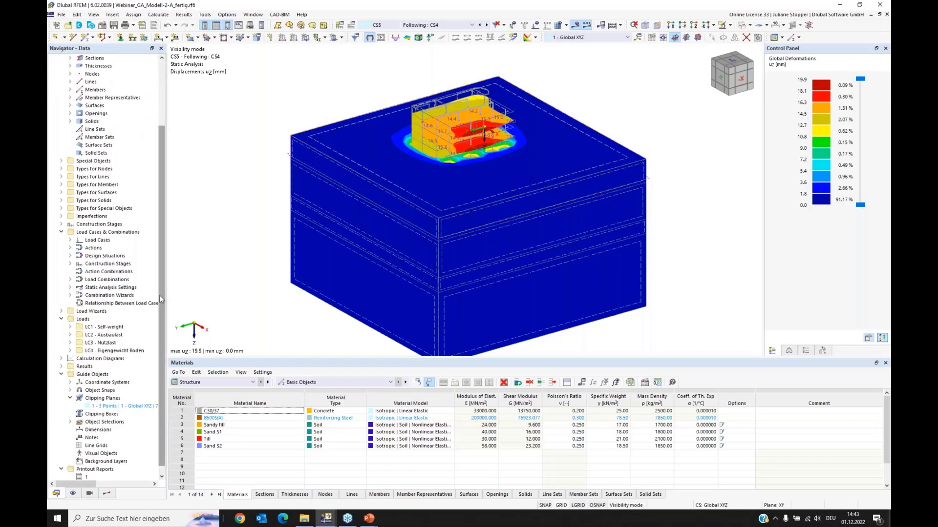
scroll(160, 303, down, 1)
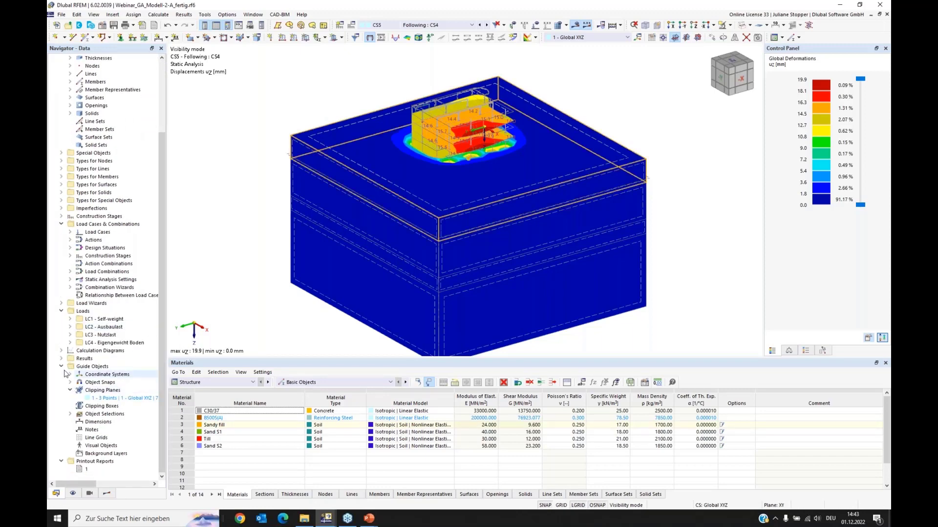
right_click(100, 399)
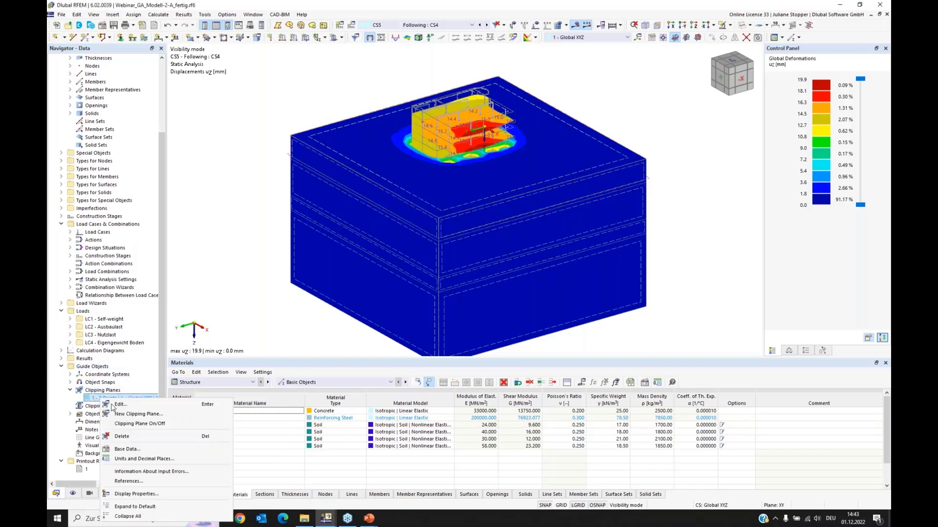
click(128, 423)
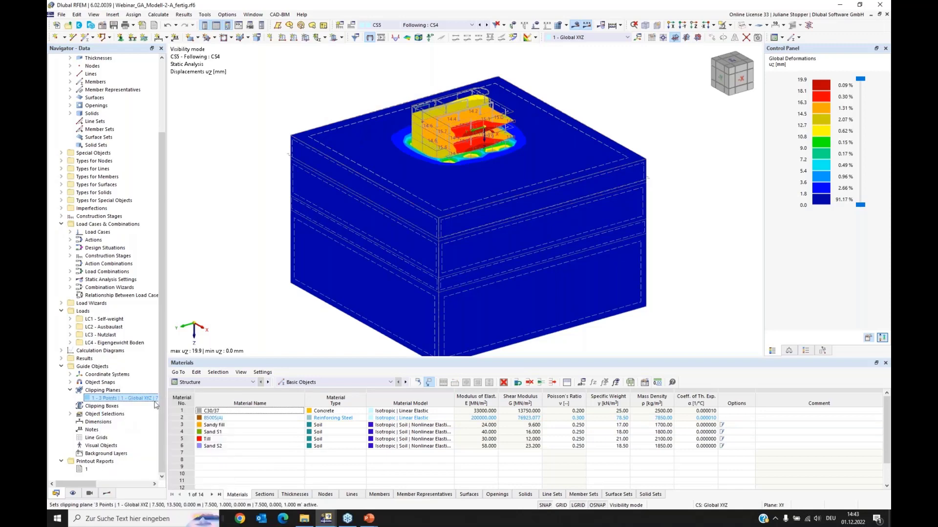
Examine the uz displacements on the clipped soil section beneath the building and its individual footings from several angles.
ctrl+middle_drag(605, 285, 581, 274)
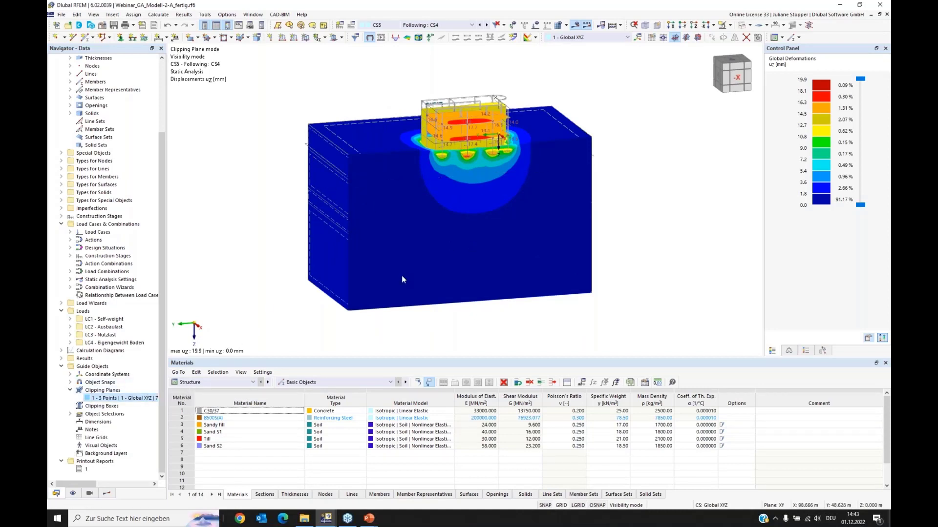
scroll(487, 133, up, 5)
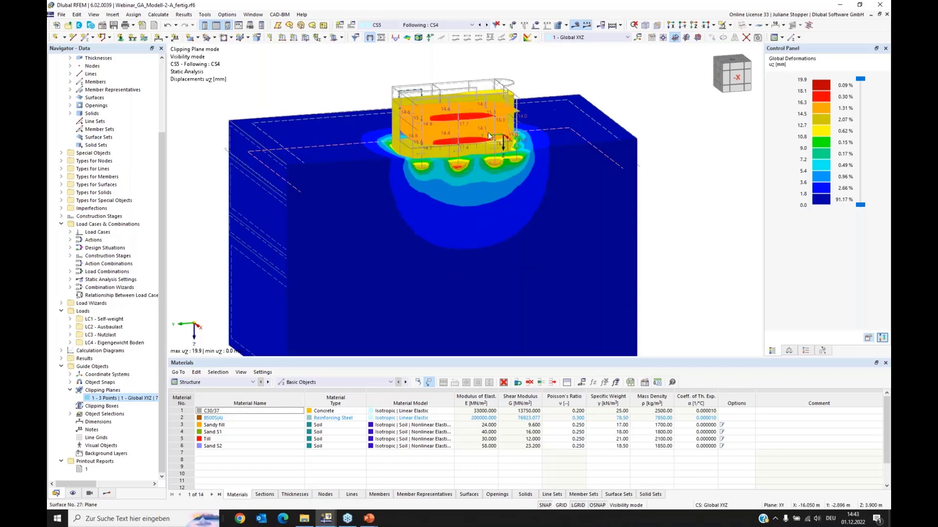
ctrl+middle_drag(417, 208, 386, 293)
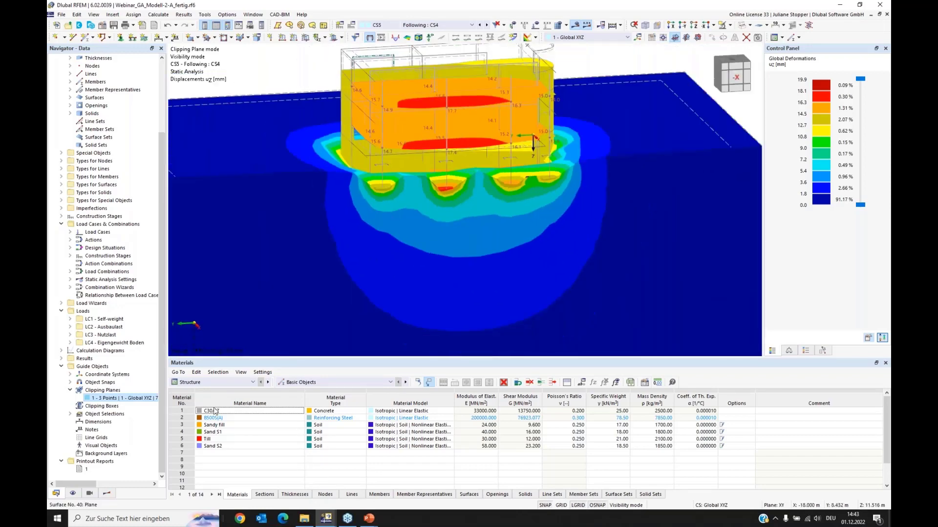
scroll(361, 425, down, 1)
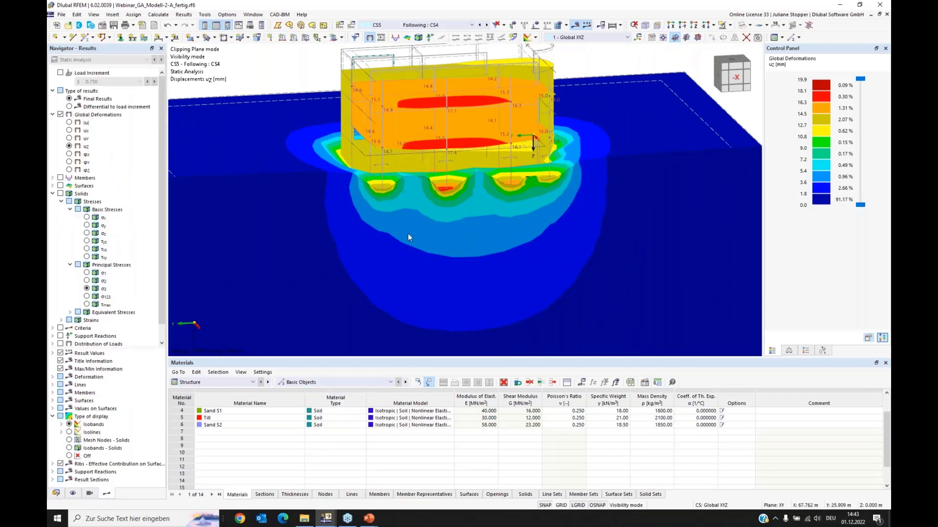
ctrl+middle_drag(529, 142, 379, 259)
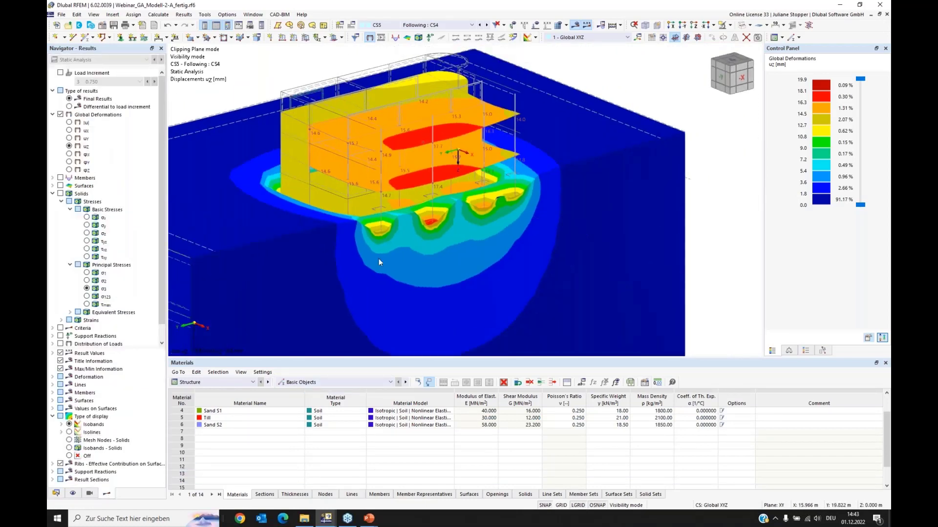
ctrl+middle_drag(280, 230, 318, 229)
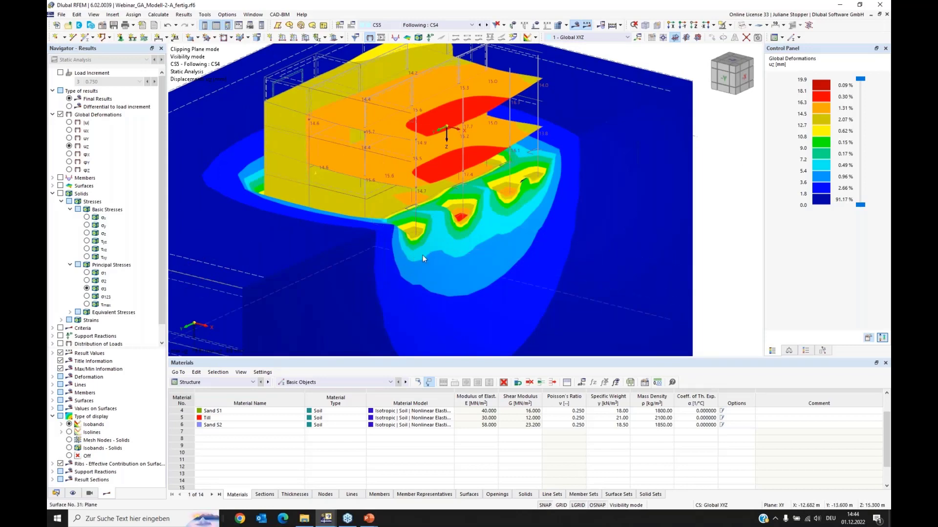
scroll(425, 254, up, 2)
middle_drag(425, 254, 290, 210)
scroll(437, 228, up, 3)
scroll(437, 229, up, 3)
scroll(403, 250, down, 3)
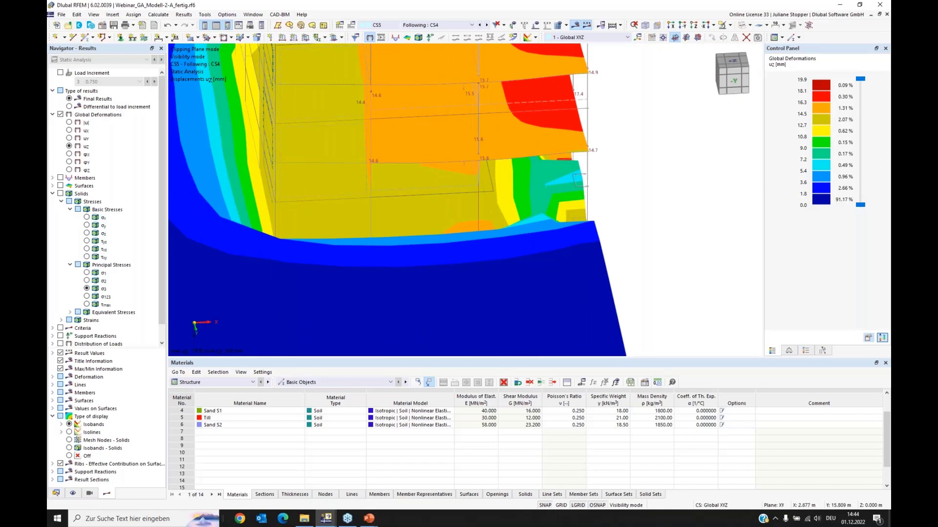
ctrl+middle_drag(291, 196, 321, 192)
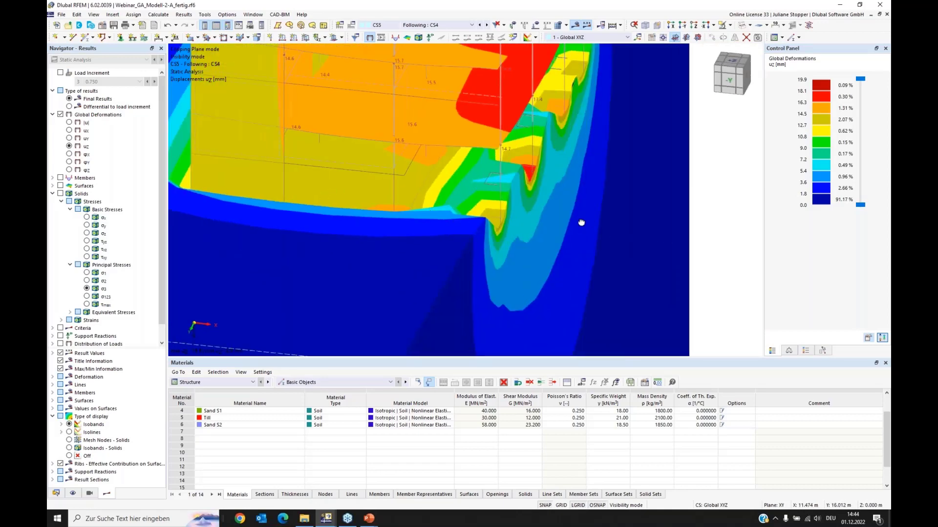
ctrl+middle_drag(579, 219, 511, 171)
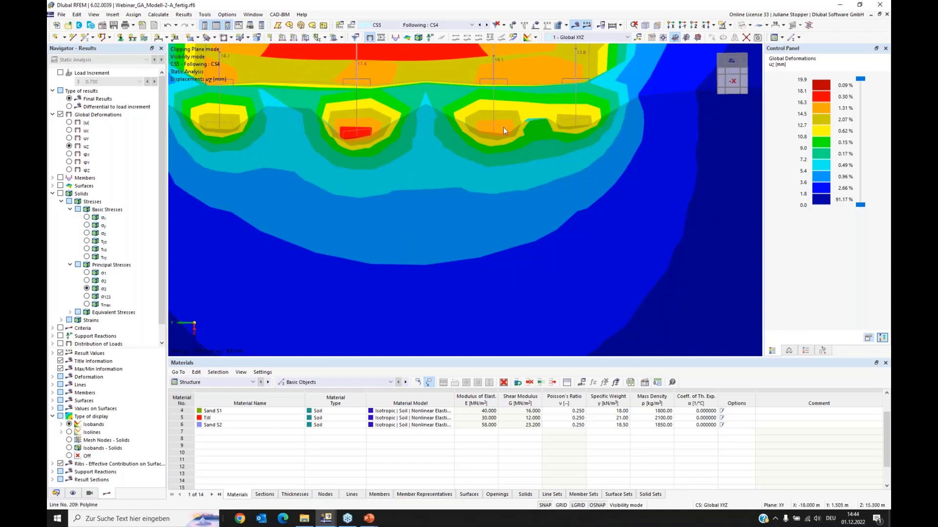
scroll(519, 143, down, 5)
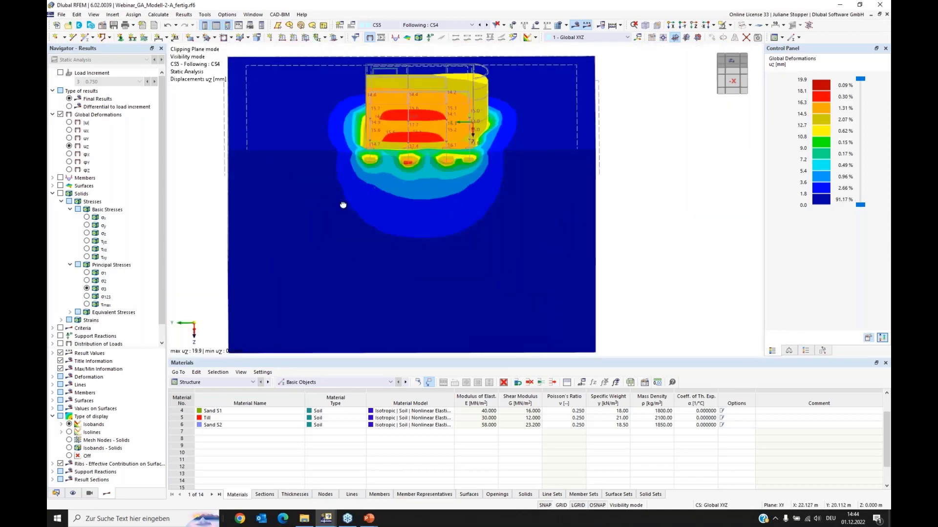
ctrl+middle_drag(342, 203, 392, 139)
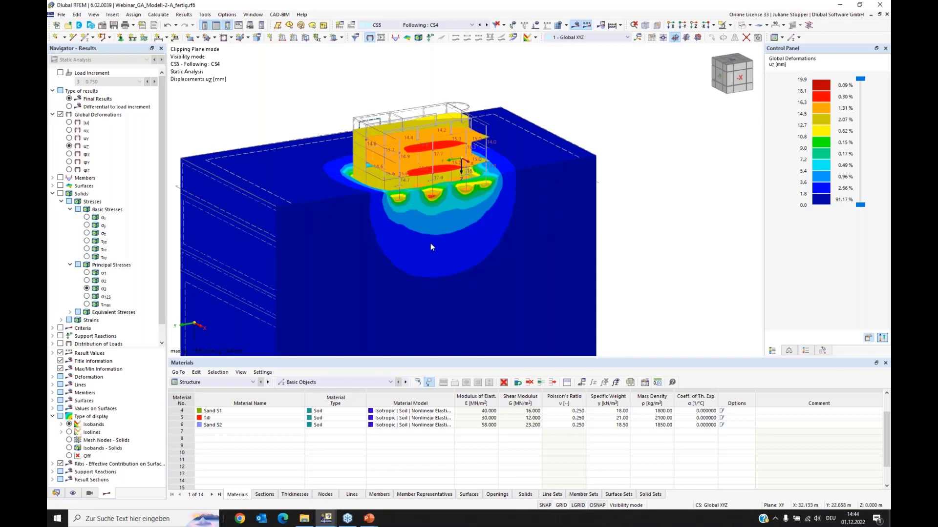
middle_drag(473, 210, 336, 82)
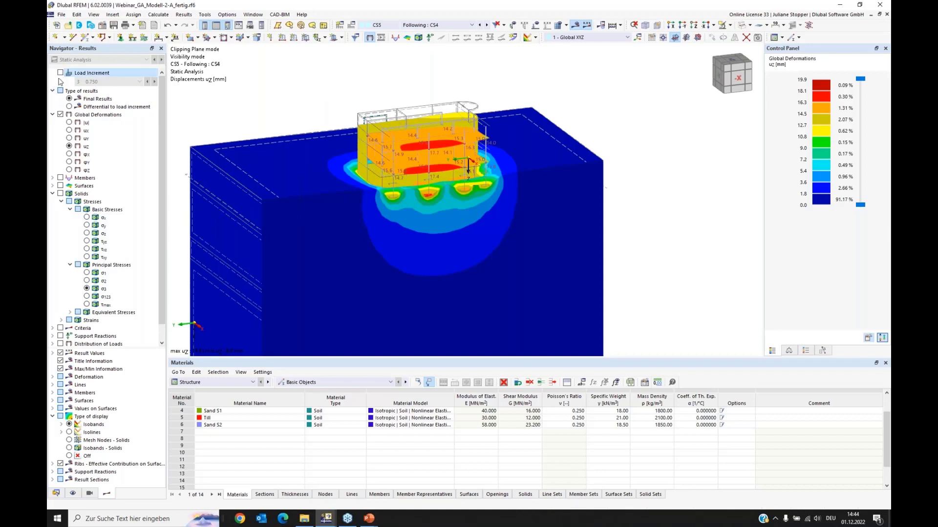
Enable results by load increment and show increment No. 1 with factor 0.250.
click(60, 72)
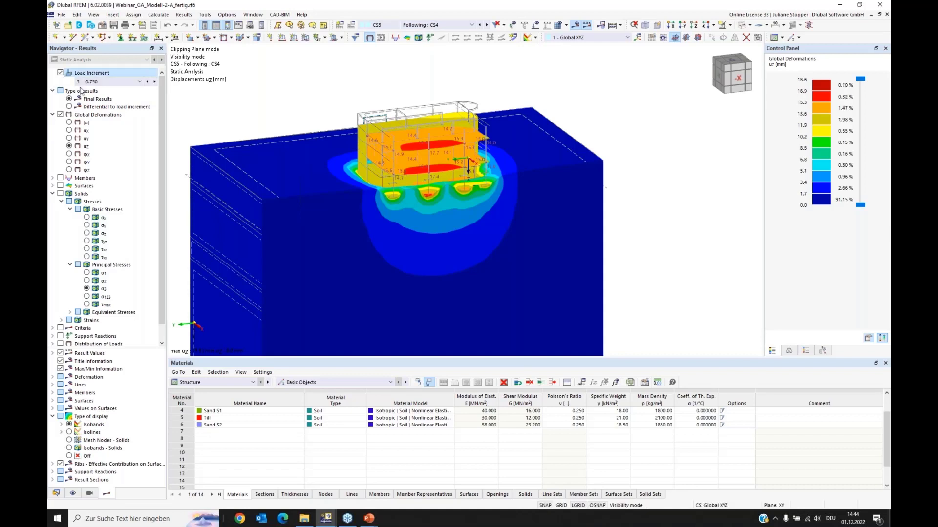
click(141, 83)
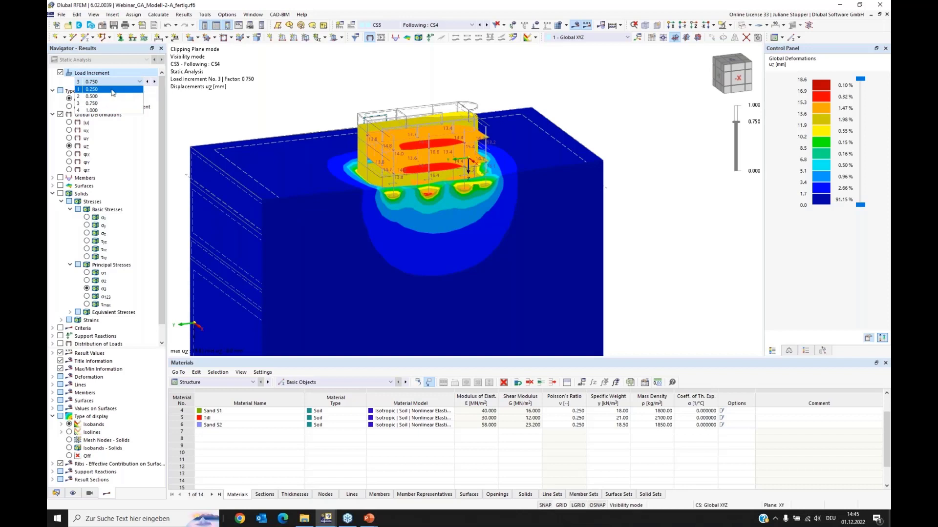
click(87, 87)
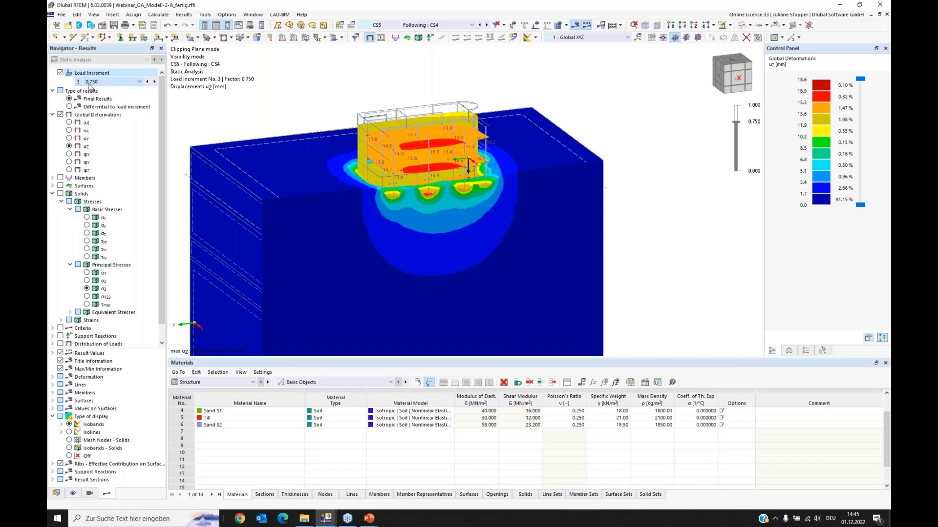
key(Up)
key(Up)
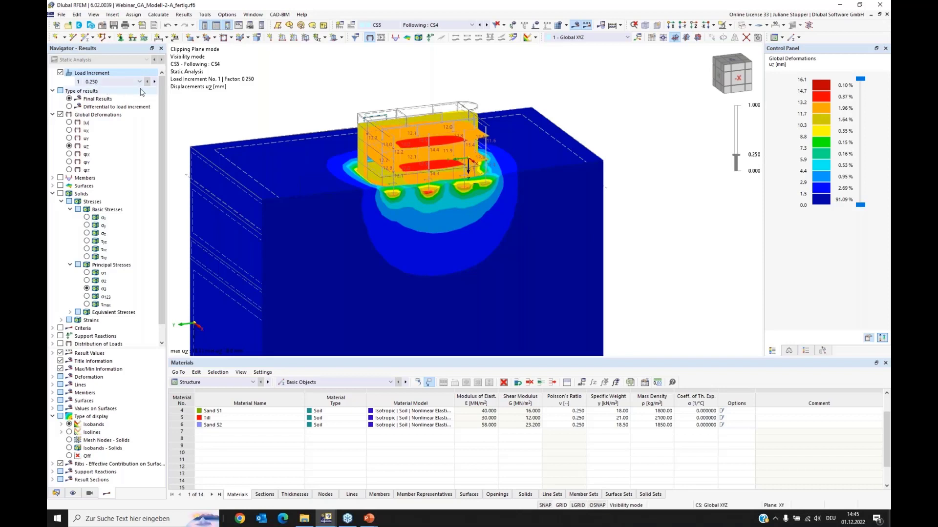
right_click(104, 86)
click(123, 89)
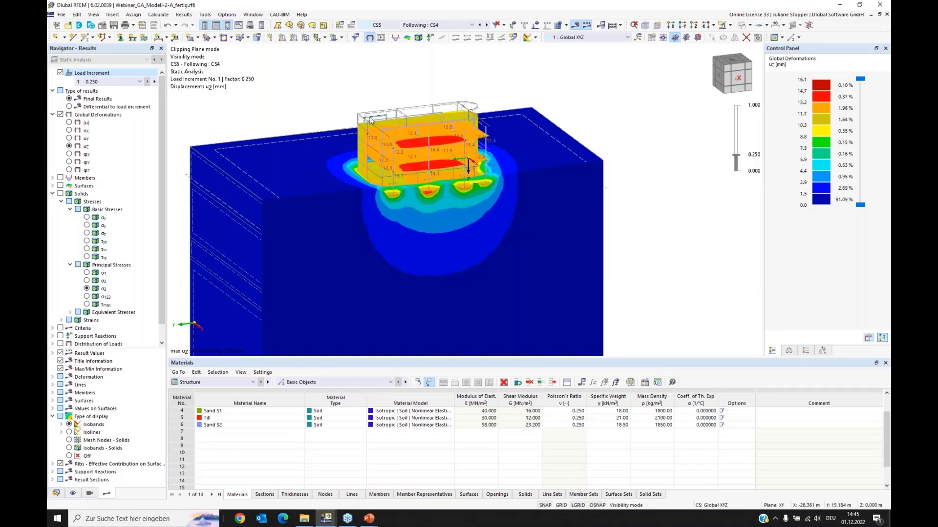
middle_drag(473, 211, 504, 209)
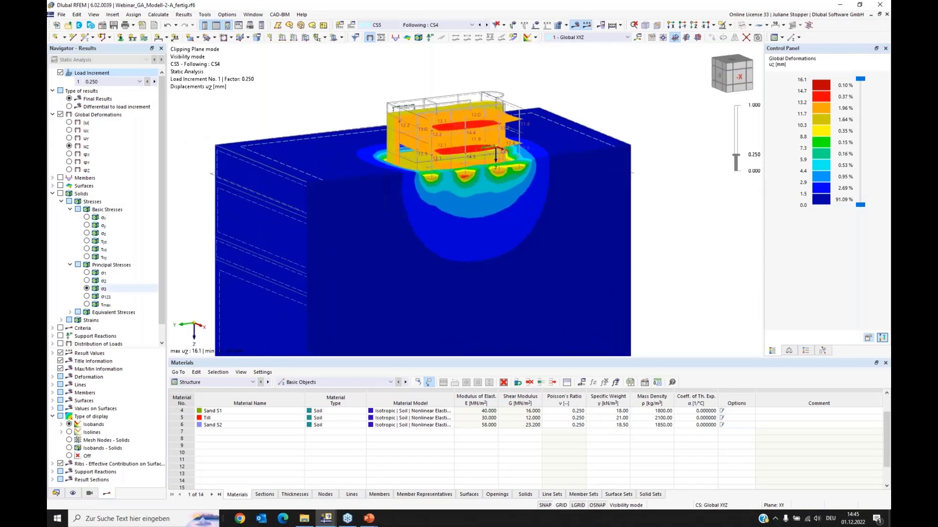
Replace the construction stage visibility with object selection visibility, hiding OS2 - Bodenmassiv-Objekte and showing only OS3 - Gebäude.
click(89, 494)
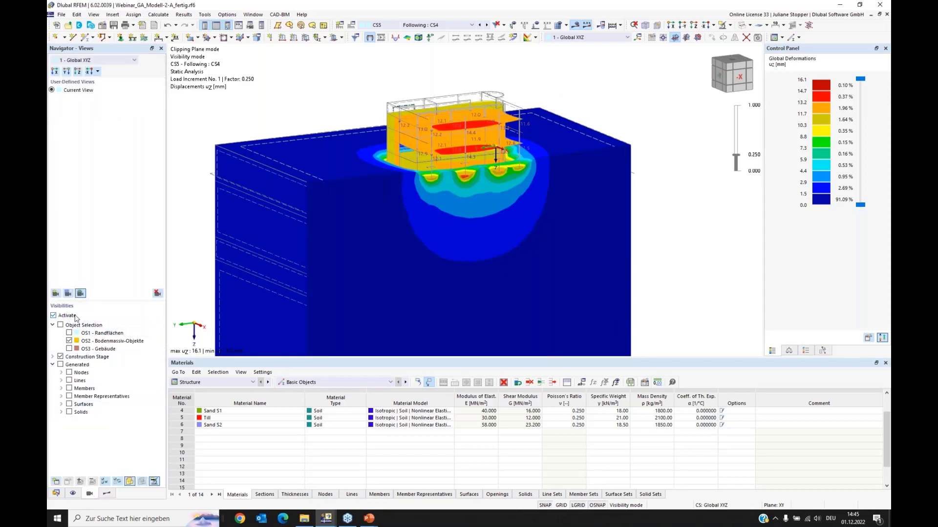
click(61, 358)
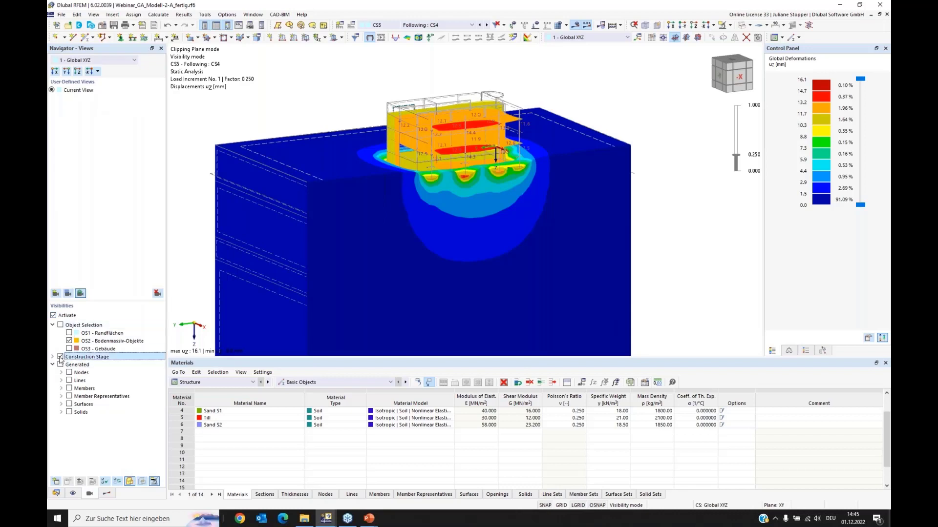
click(70, 325)
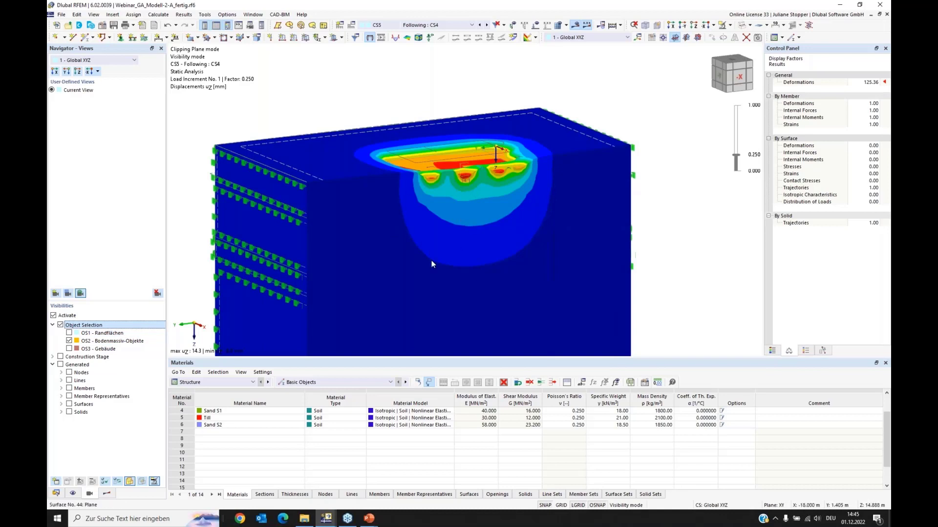
click(69, 341)
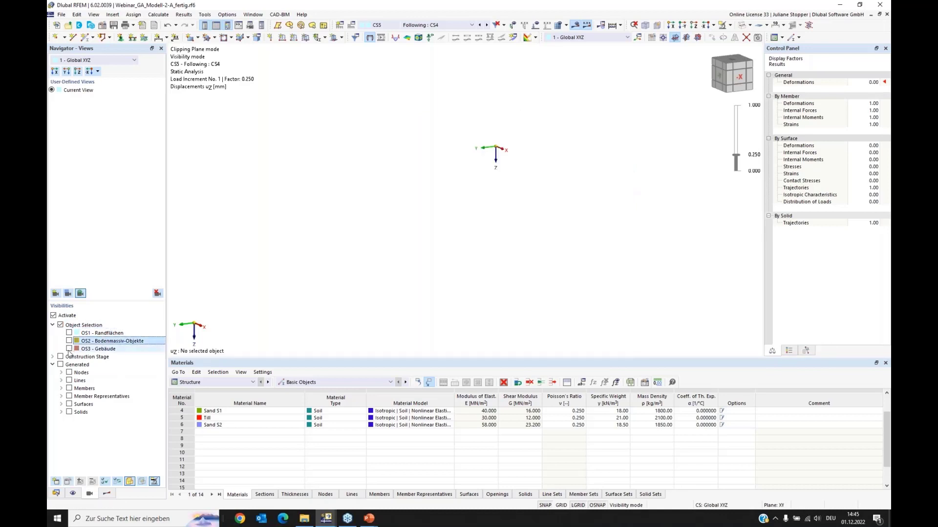
click(69, 349)
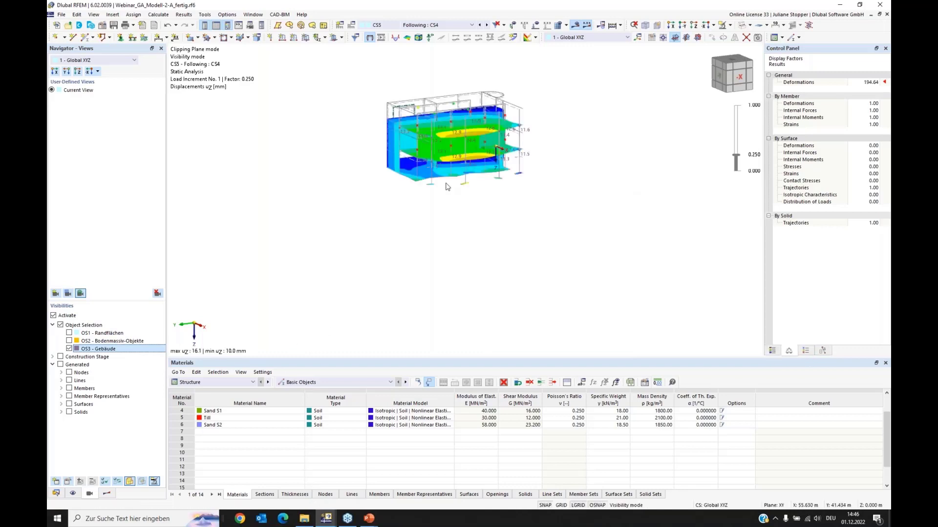
middle_drag(443, 201, 444, 235)
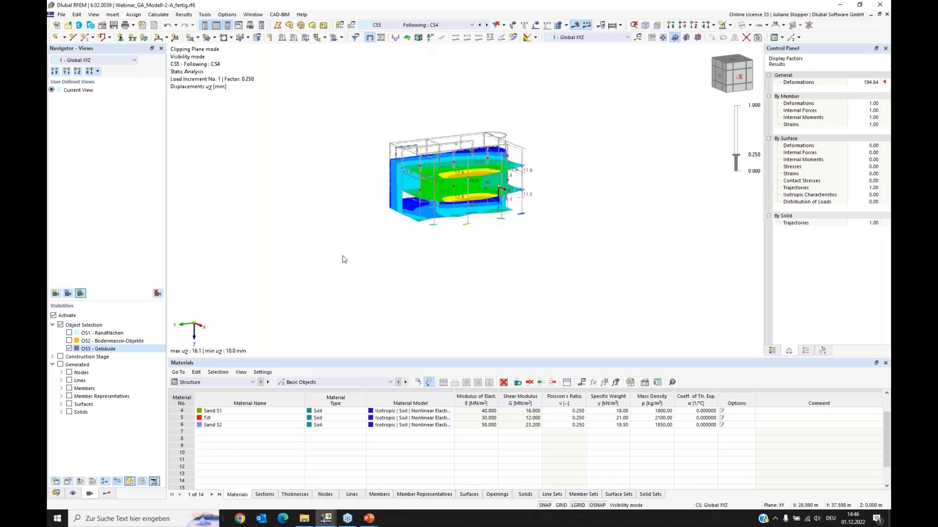
ctrl+middle_drag(350, 257, 413, 265)
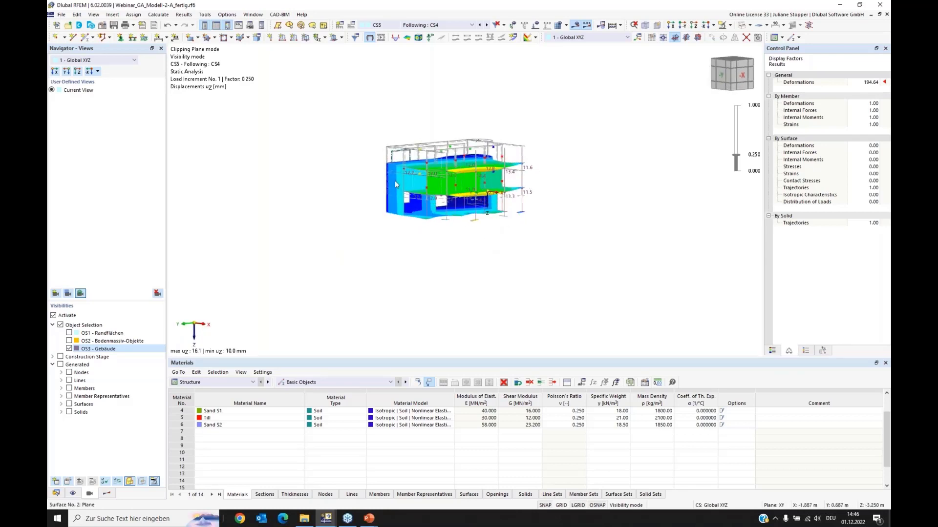
scroll(427, 138, up, 5)
scroll(427, 139, down, 2)
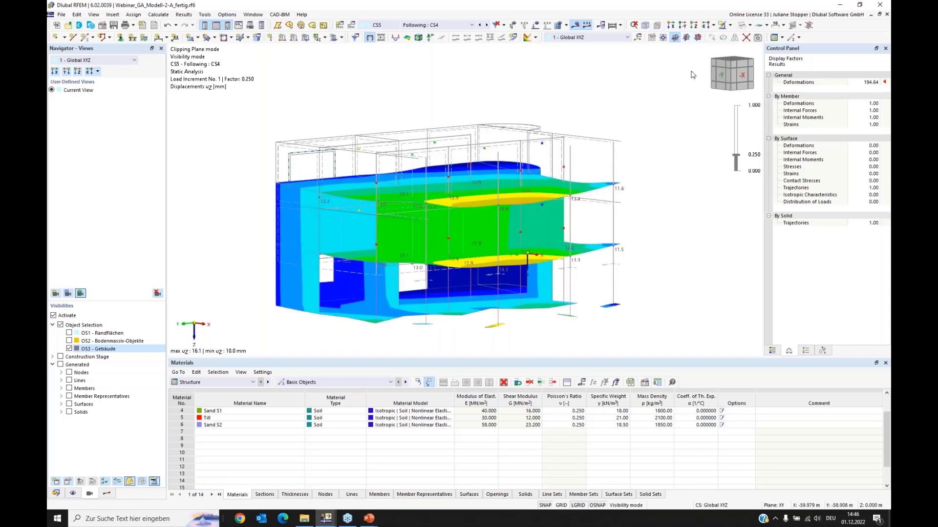
Try a rendered display of the building with its uz results and return it to the wireframe model.
click(750, 25)
click(767, 49)
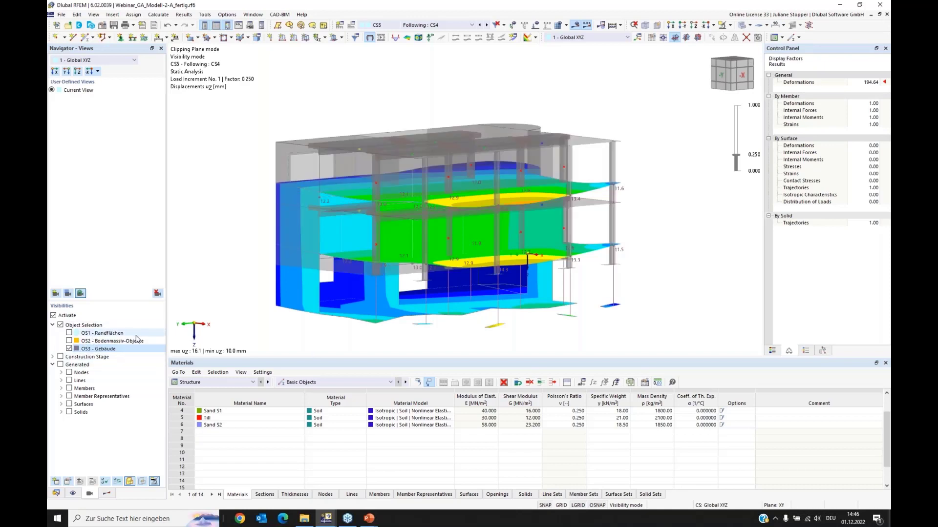
scroll(359, 300, up, 1)
ctrl+middle_drag(359, 302, 372, 313)
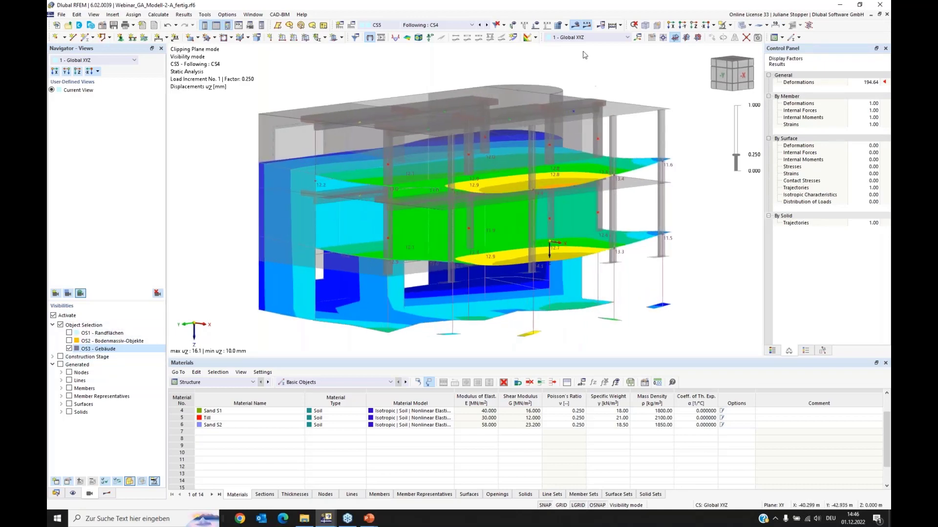
click(750, 25)
click(746, 37)
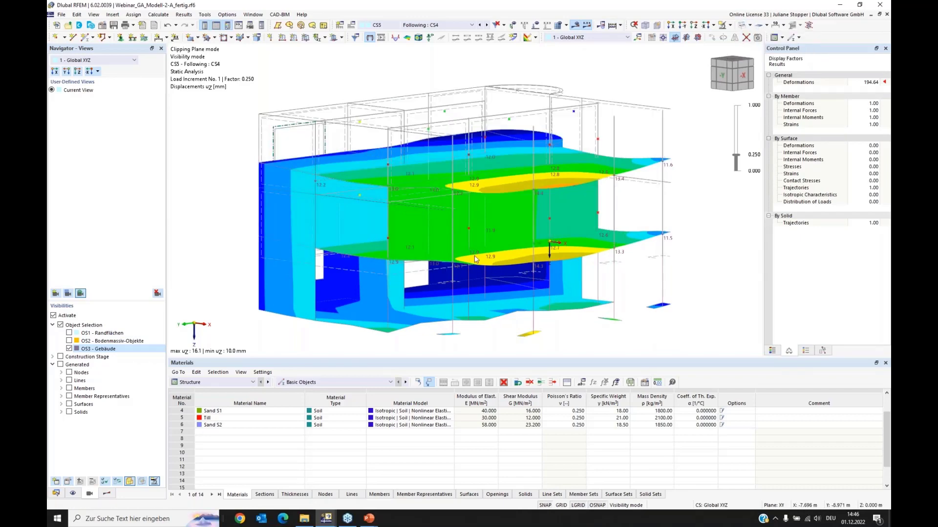
Examine the uz displacements of the isolated building's slabs, walls and footings from several angles.
ctrl+middle_drag(339, 309, 482, 302)
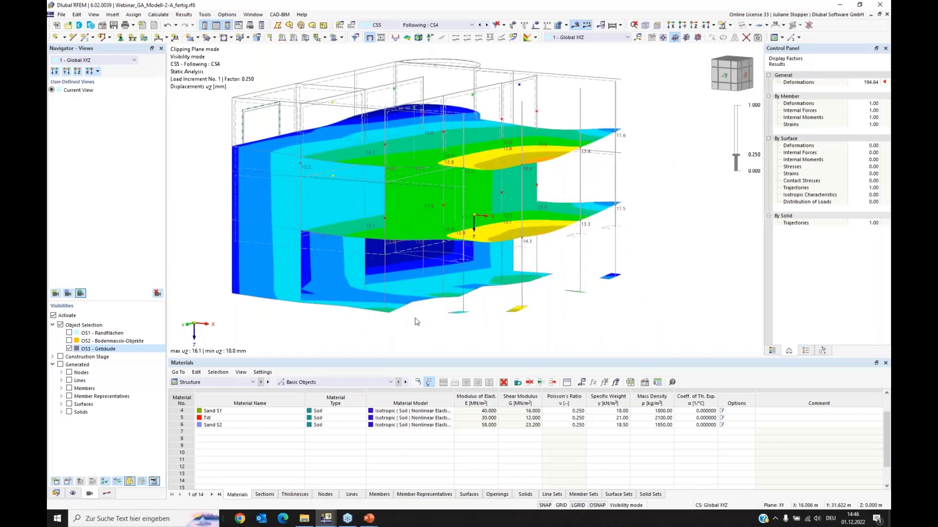
ctrl+middle_drag(516, 308, 270, 264)
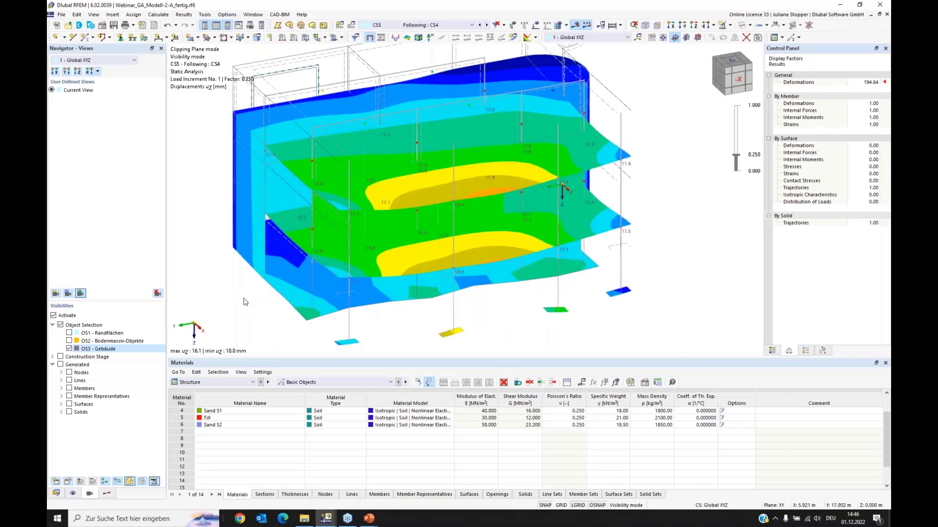
ctrl+middle_drag(184, 270, 236, 266)
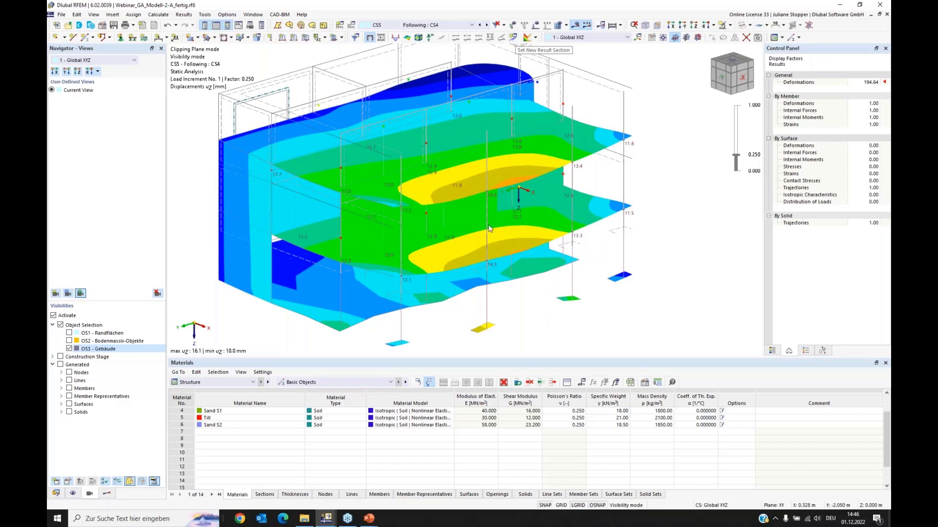
ctrl+middle_drag(544, 245, 494, 332)
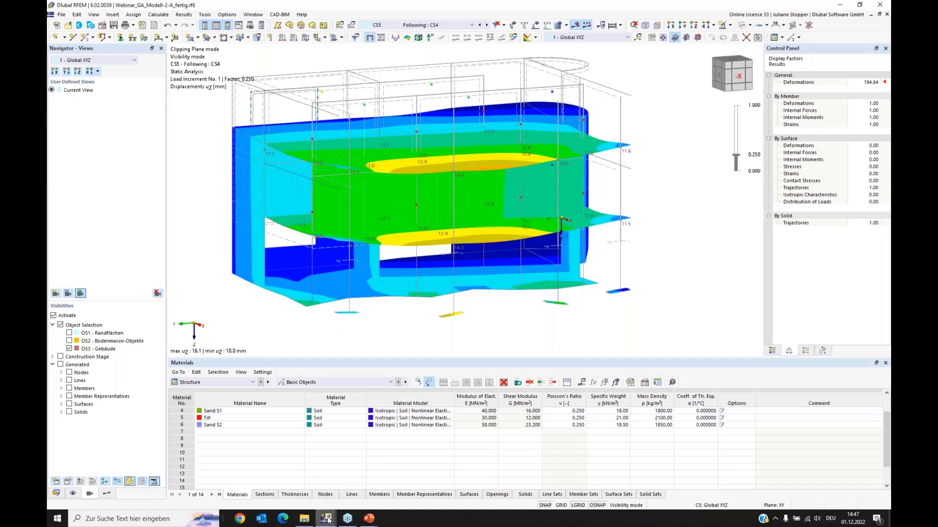
Switch to the open model Webinar_GA_Modell-2-B_Samples-only.rf6 and view its boreholes in the -Y direction.
mouse_move(323, 520)
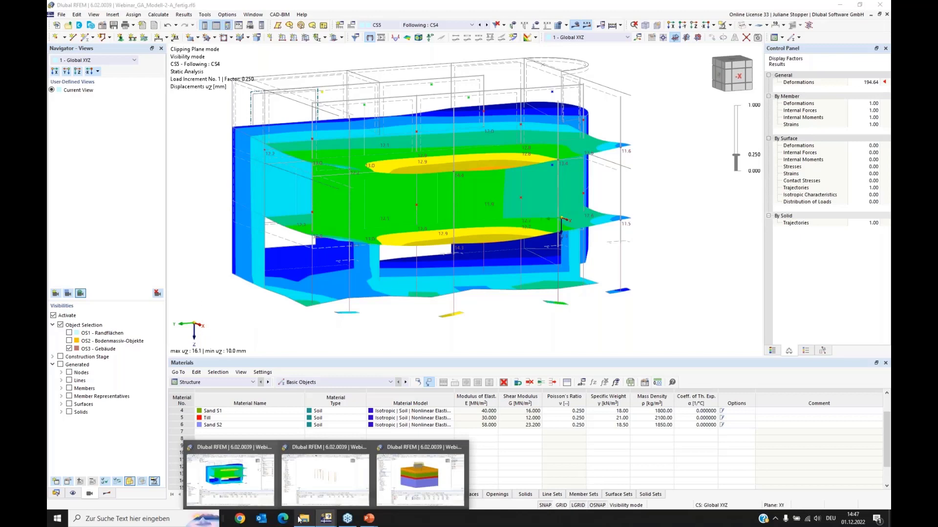
click(308, 481)
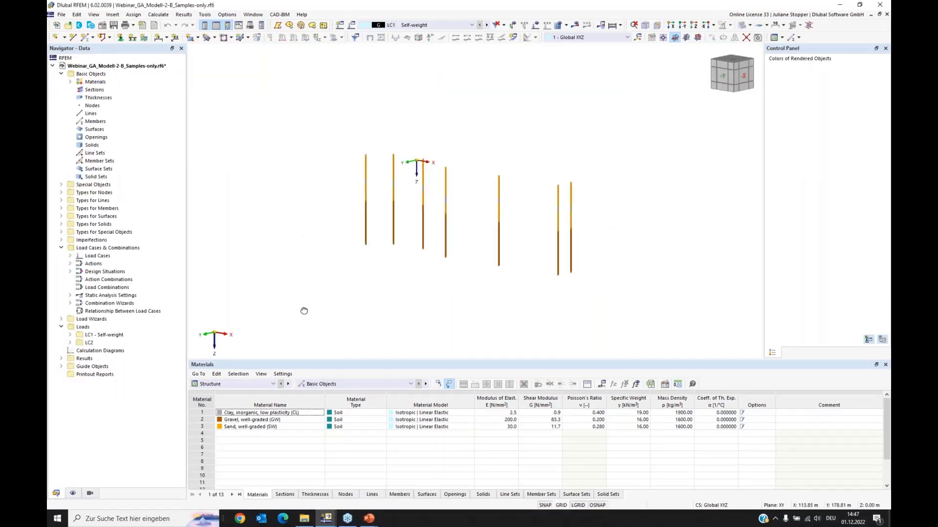
ctrl+middle_drag(303, 311, 578, 173)
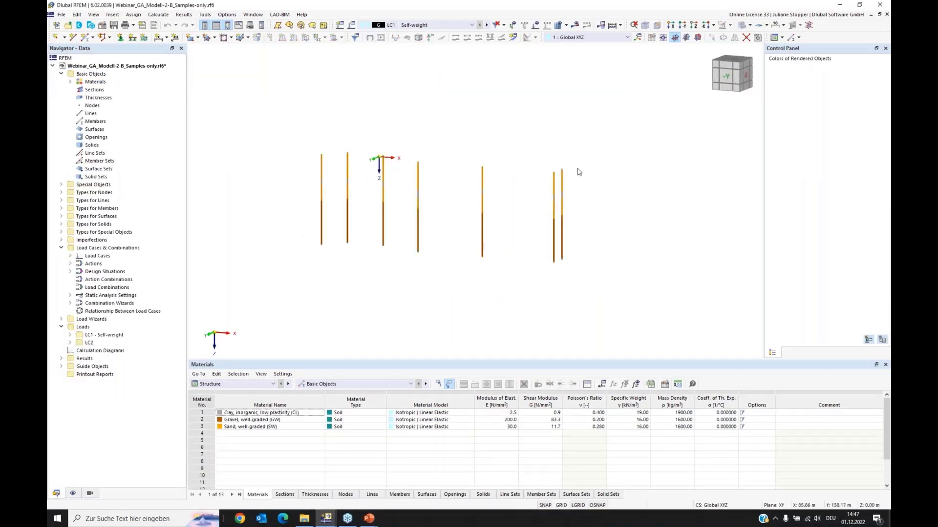
click(682, 25)
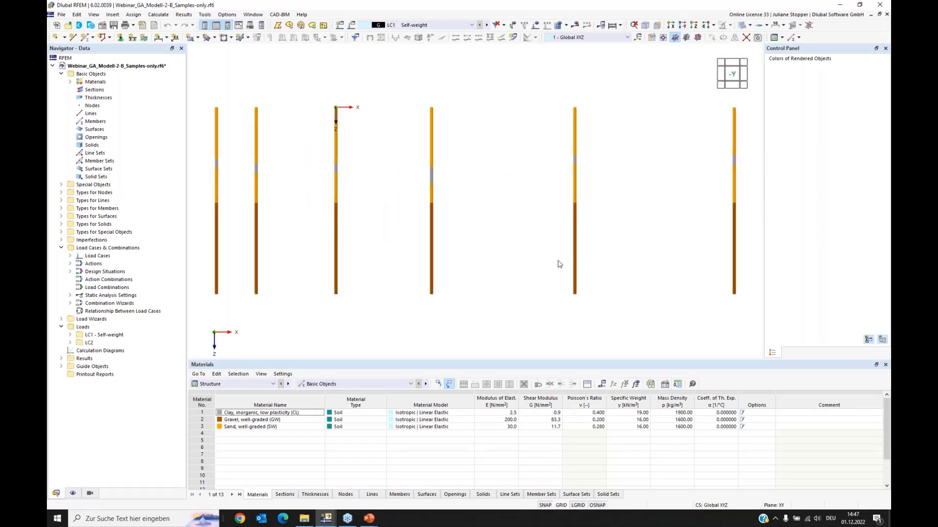
Start a new soil massif generated from boreholes and assign boreholes 1-7 to it.
click(61, 185)
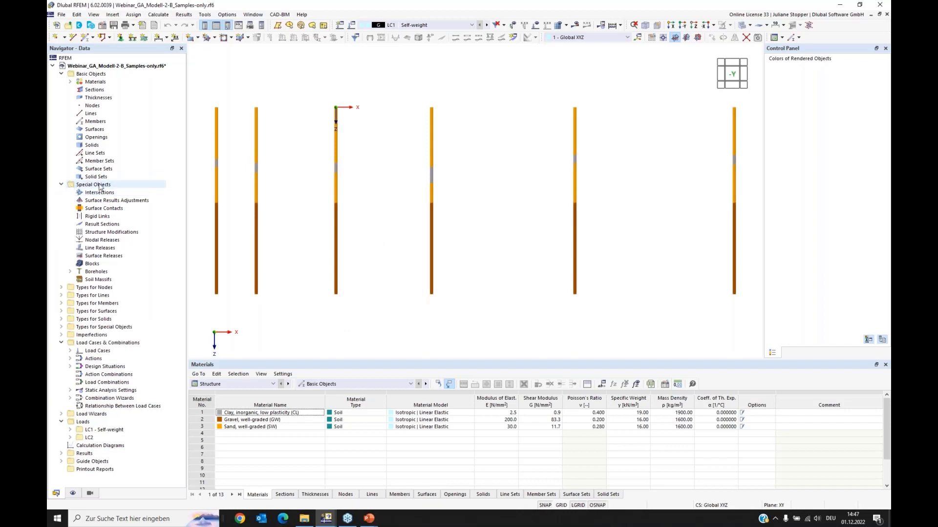
click(70, 272)
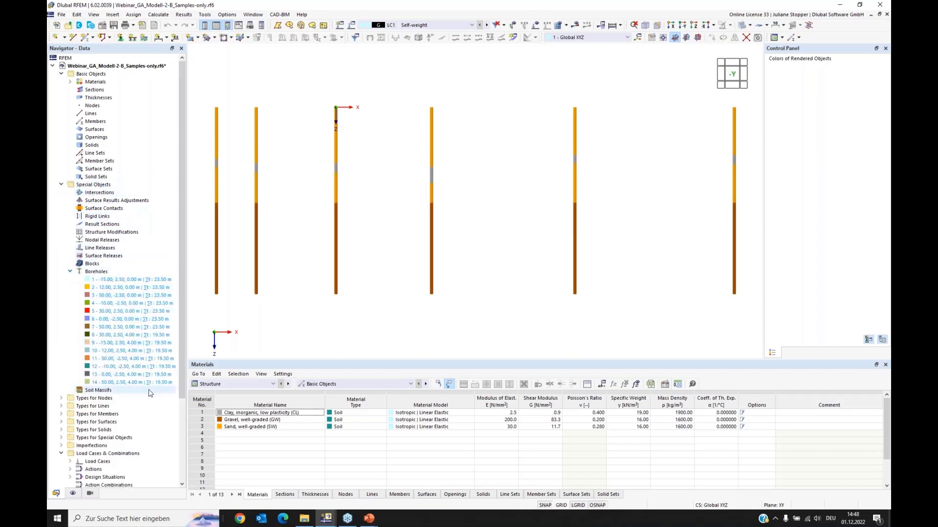
scroll(183, 371, down, 1)
scroll(184, 380, down, 1)
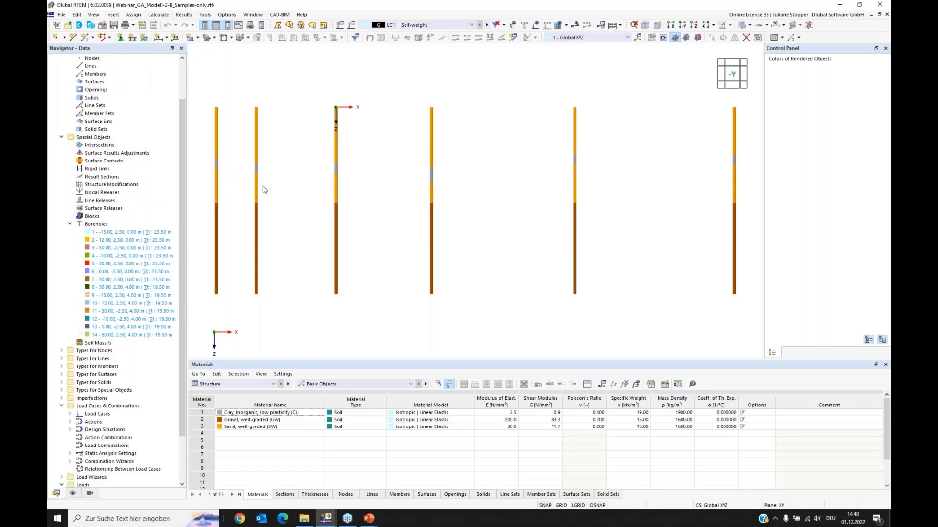
right_click(96, 342)
click(129, 360)
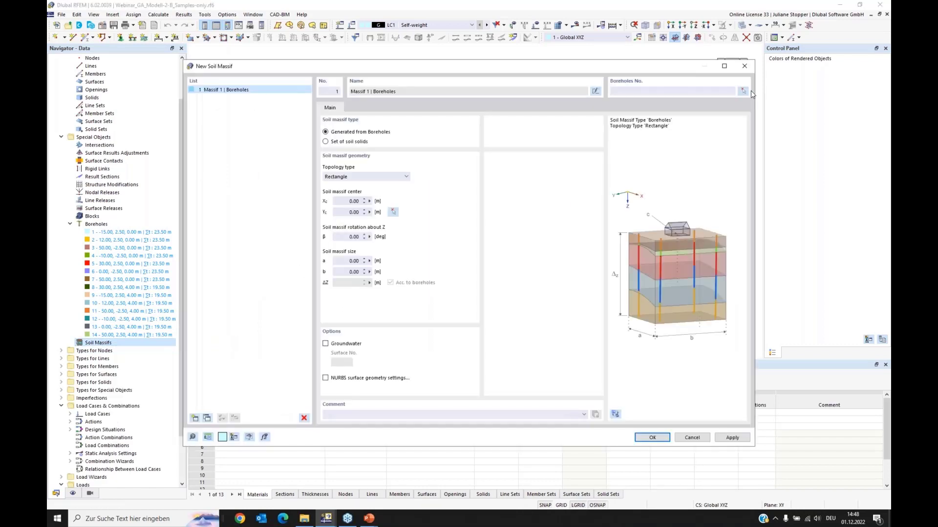
click(742, 91)
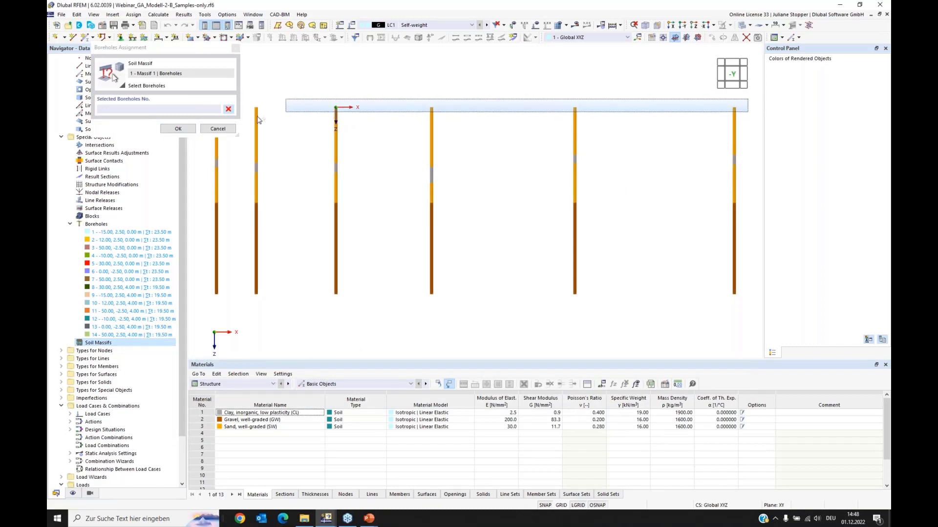
drag(259, 120, 211, 142)
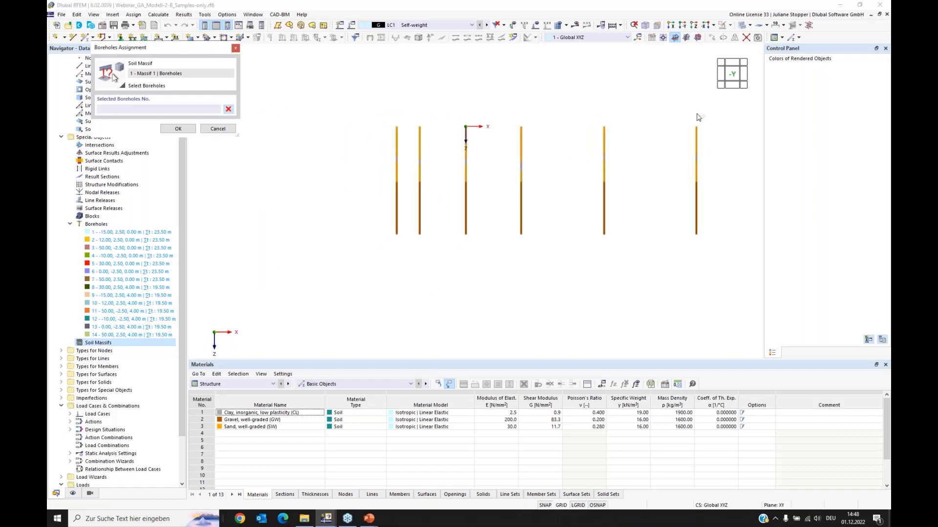
drag(718, 111, 337, 139)
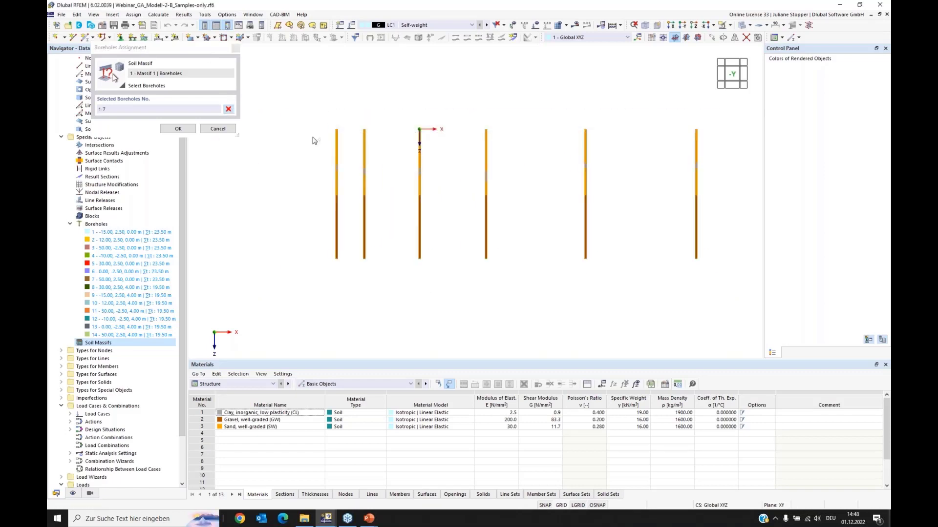
click(179, 129)
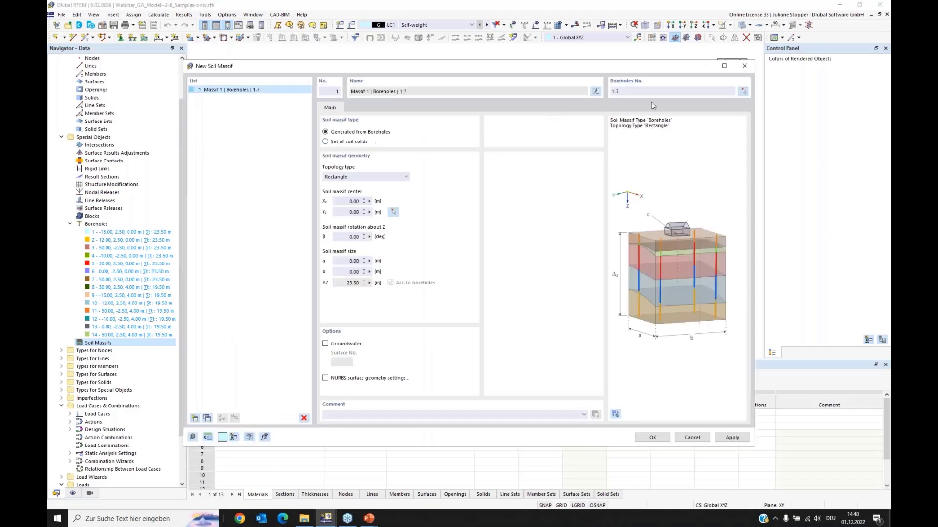
Set the rectangular soil massif's center Xc to 20 m and its size to a 80 m and b 5 m, and create it.
click(346, 202)
click(335, 264)
text(80)
click(343, 271)
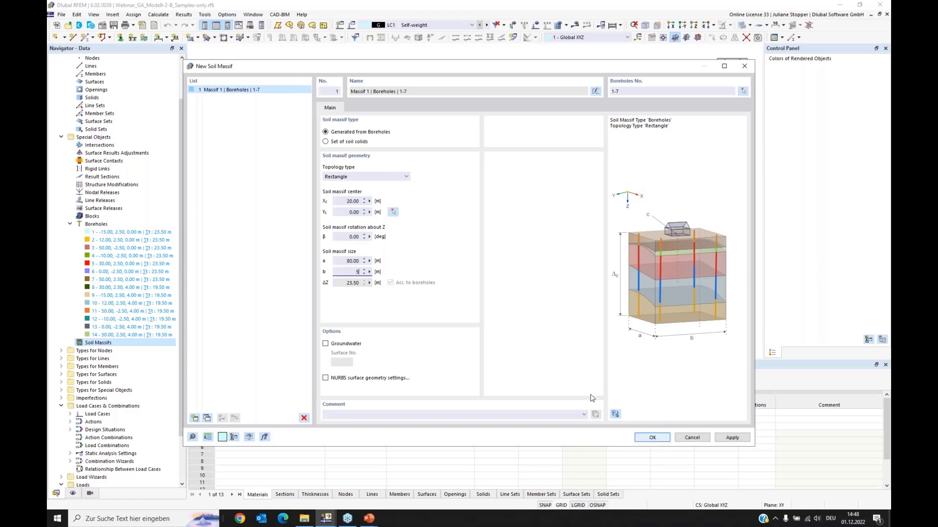
key(Tab)
click(653, 438)
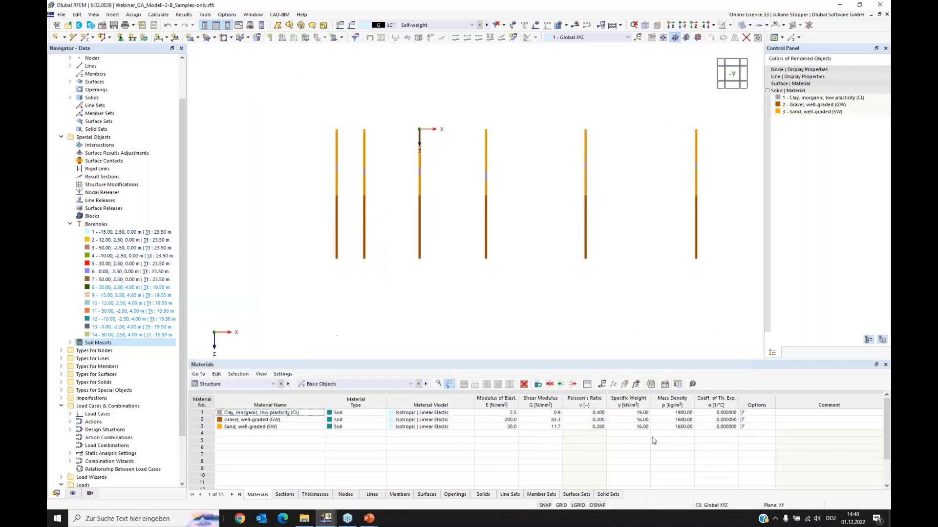
Display the new soil massif as a solid model and inspect its layers at a slight angle.
click(750, 26)
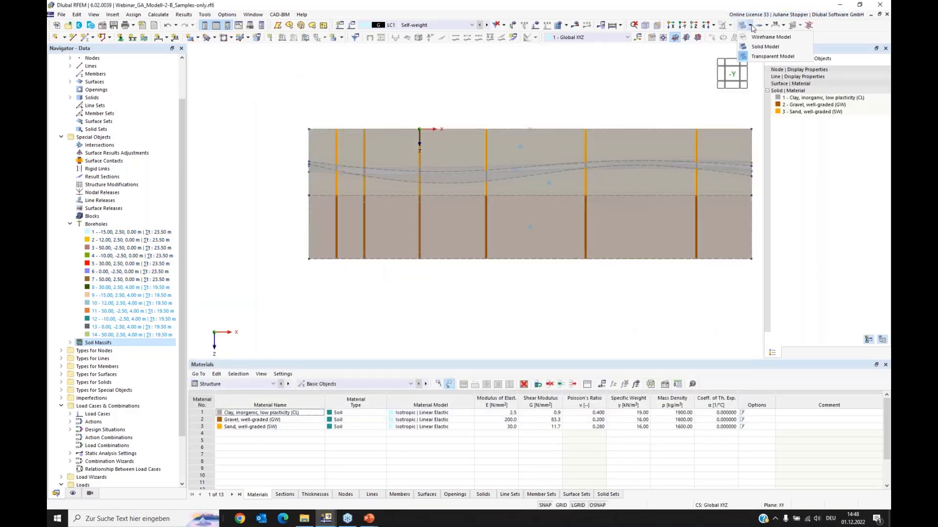
click(764, 46)
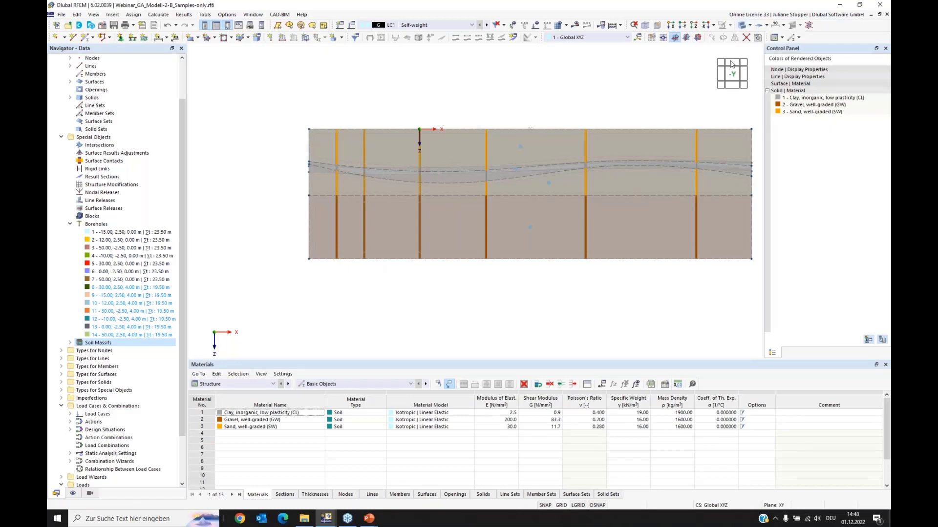
ctrl+middle_drag(563, 290, 512, 278)
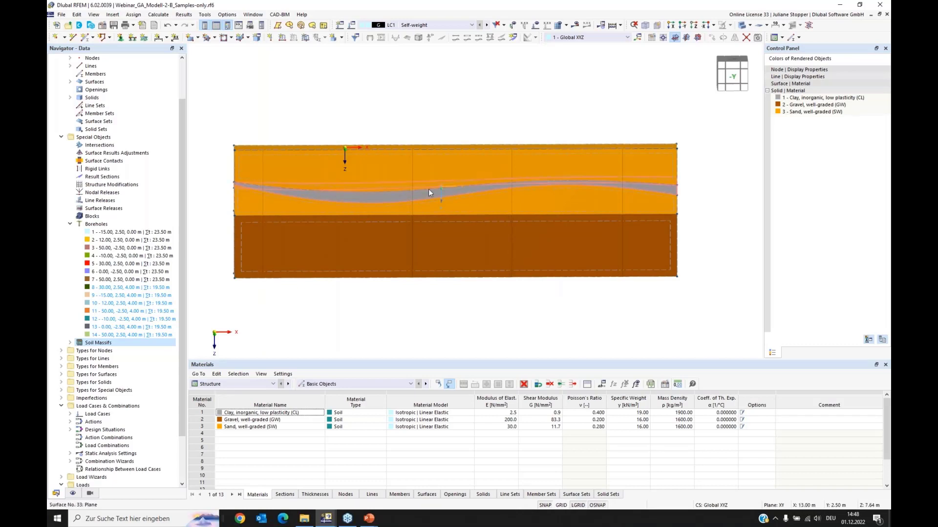
ctrl+middle_drag(278, 194, 416, 241)
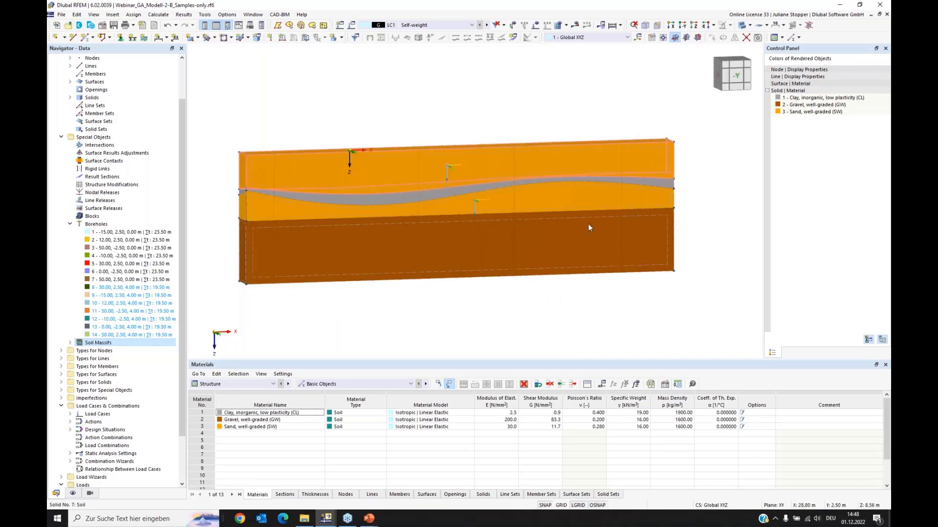
Delete the existing 80 m long soil massif generated from boreholes 1-7.
ctrl+middle_drag(637, 242, 603, 239)
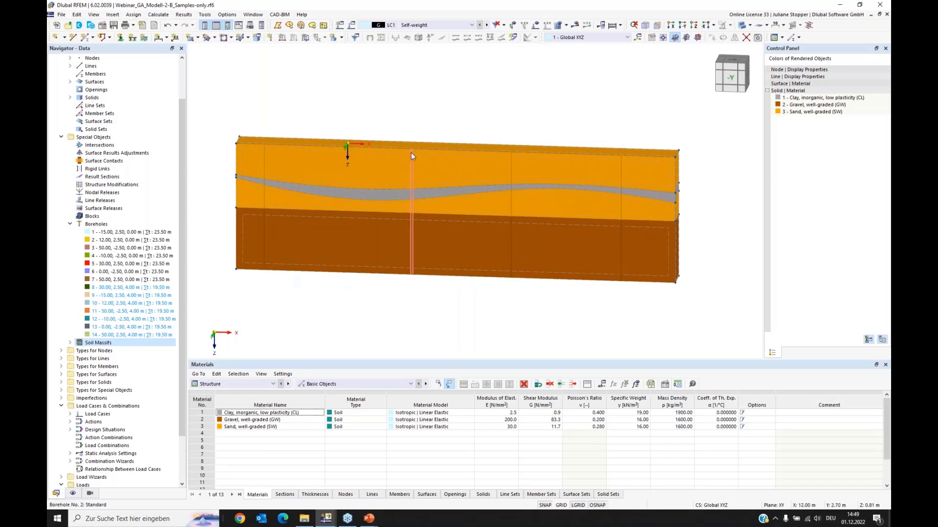
click(70, 342)
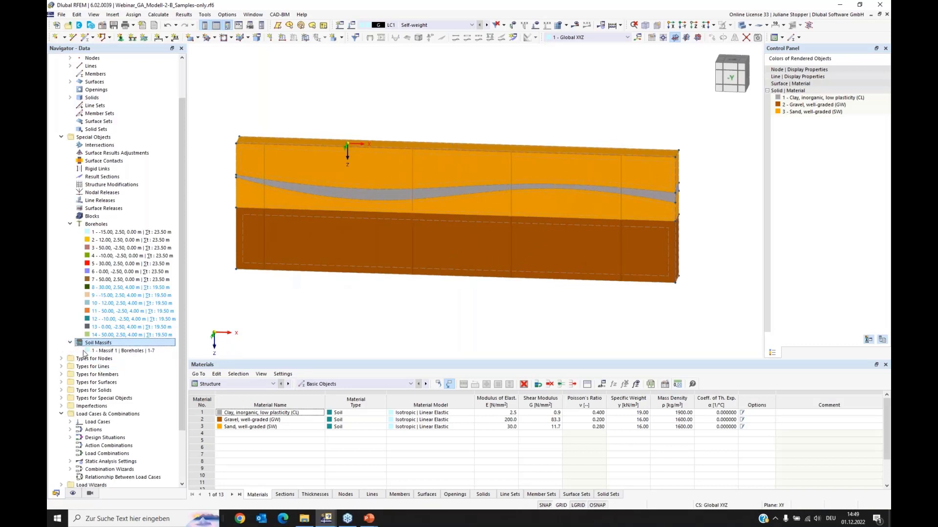
right_click(114, 352)
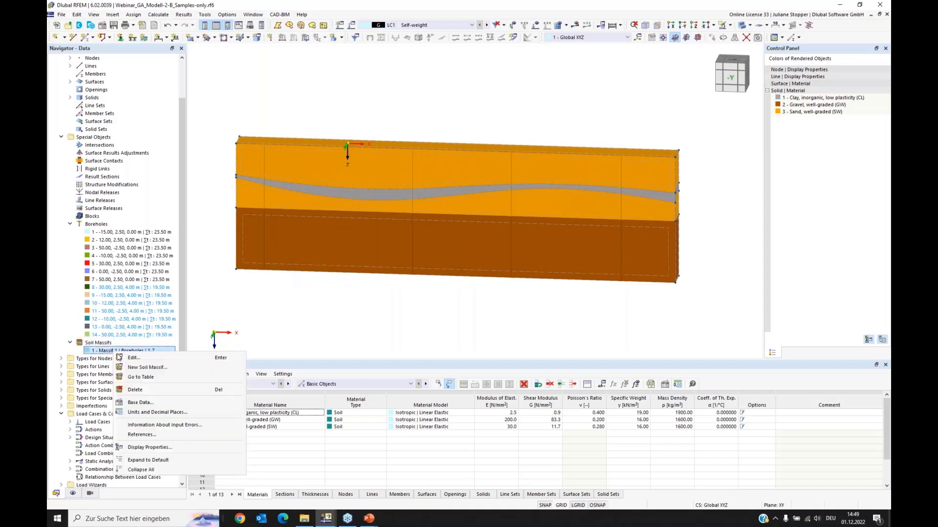
click(135, 390)
click(477, 291)
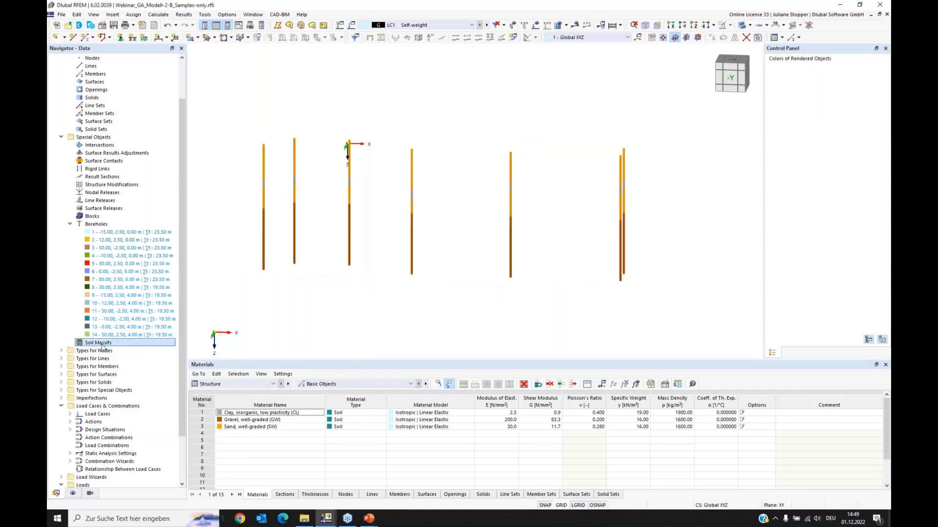
Start a new rectangular soil massif generated from boreholes, with center Xc at -10 m, size a 20 m and b 5 m.
right_click(88, 345)
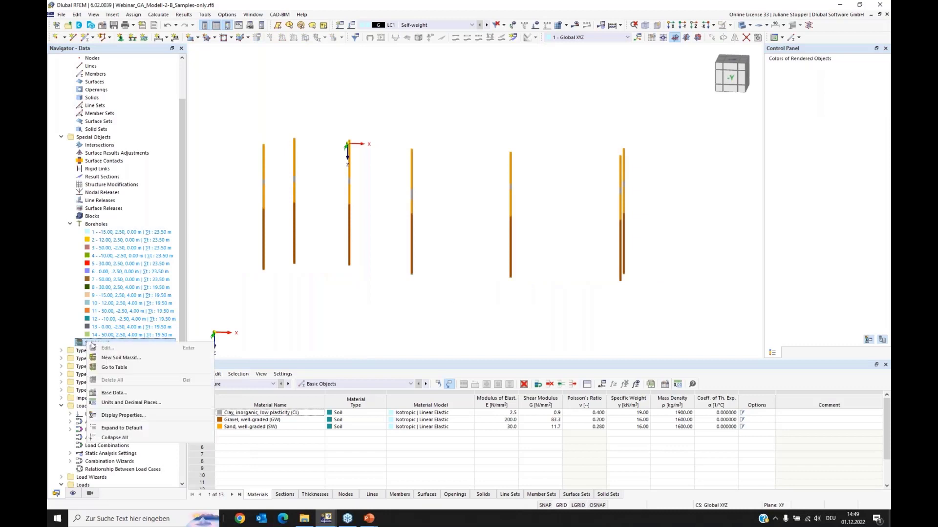
click(111, 358)
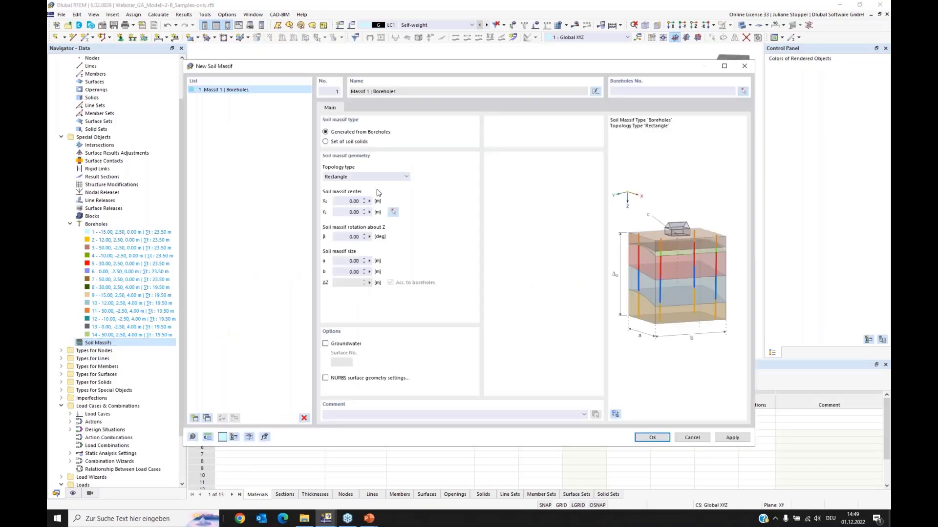
click(344, 201)
click(337, 260)
click(348, 272)
text(5)
click(336, 261)
Assign boreholes 1-7 to the new soil massif and create it.
click(742, 92)
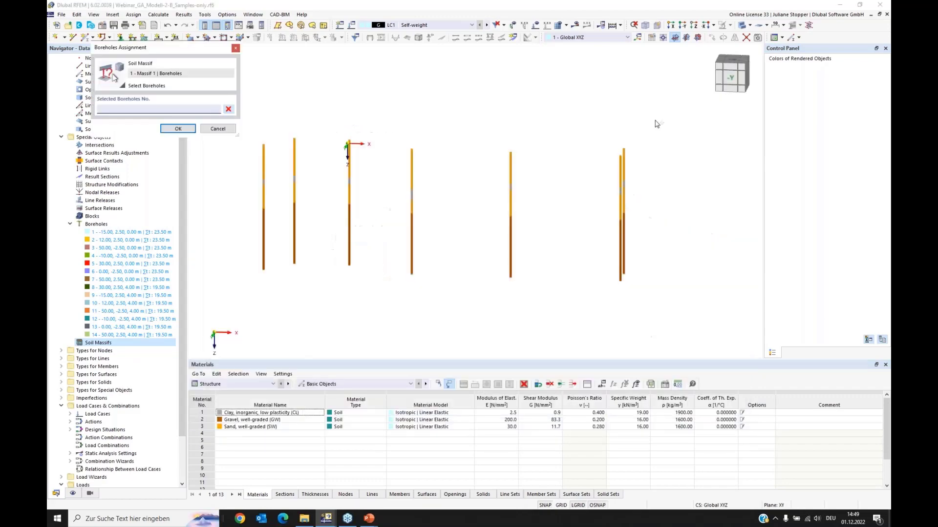
drag(655, 120, 224, 160)
click(179, 128)
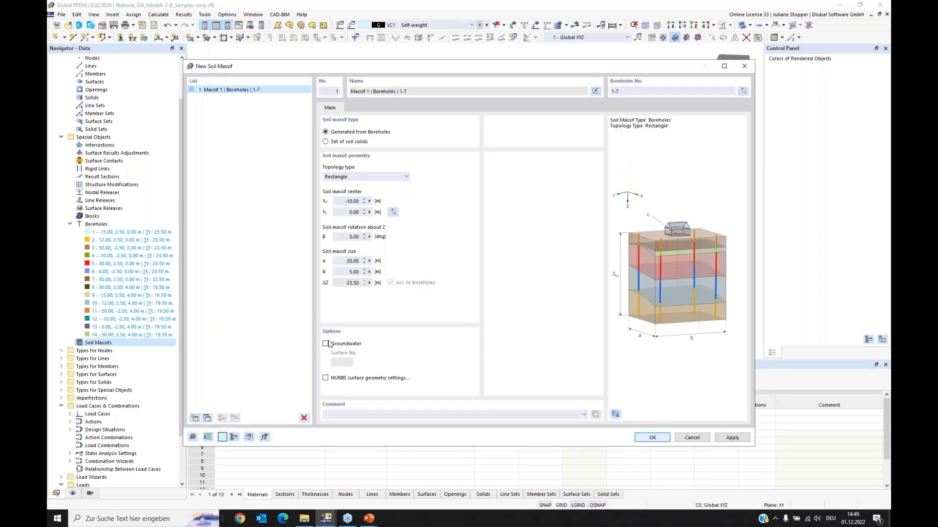
click(652, 437)
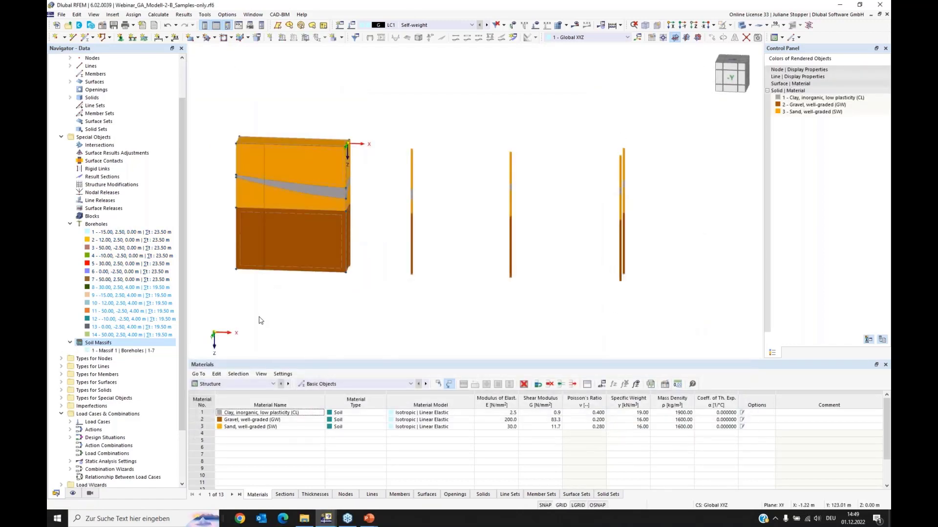
Copy the soil massif as Massif 2 and change its center Xc so it directly adjoins Massif 1 in the positive X direction.
mouse_move(291, 307)
ctrl+middle_down()
mouse_move(259, 316)
mouse_move(293, 301)
ctrl+middle_up()
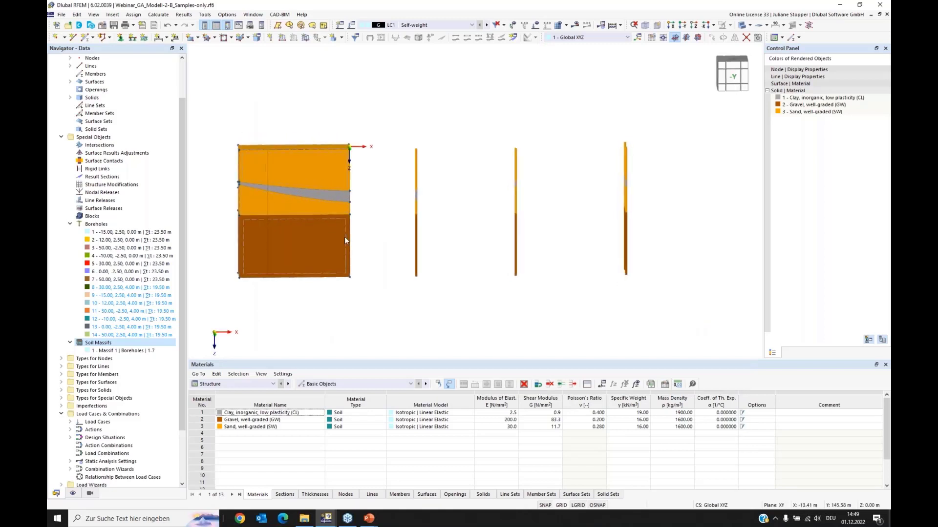
scroll(329, 254, down, 1)
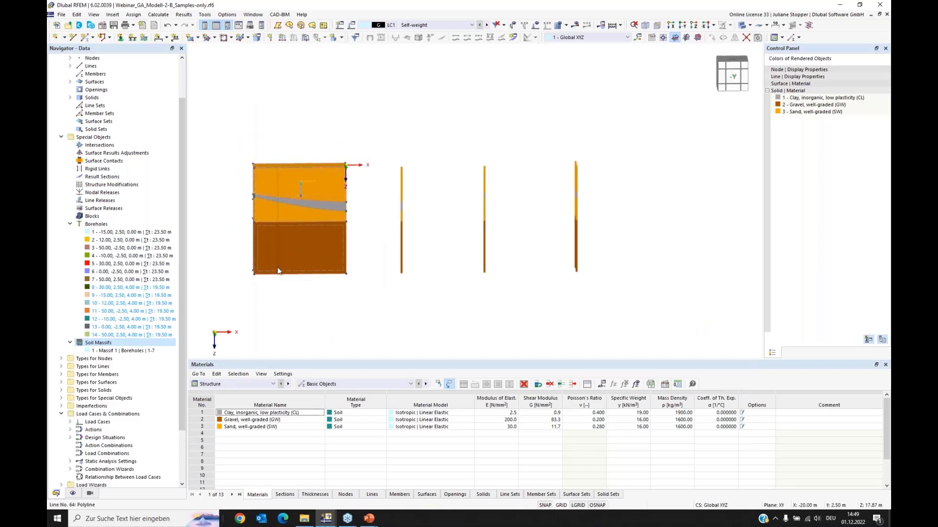
click(114, 352)
double_click(114, 351)
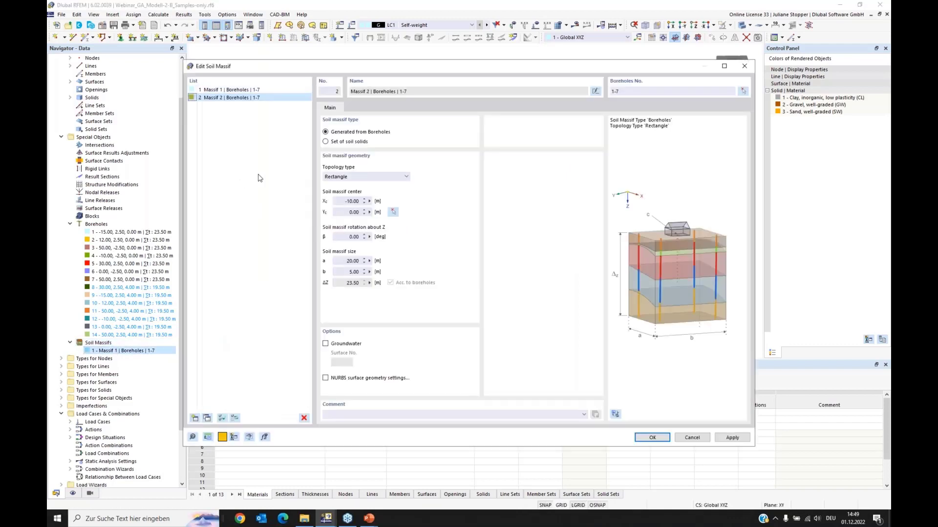
drag(339, 201, 347, 201)
key(Return)
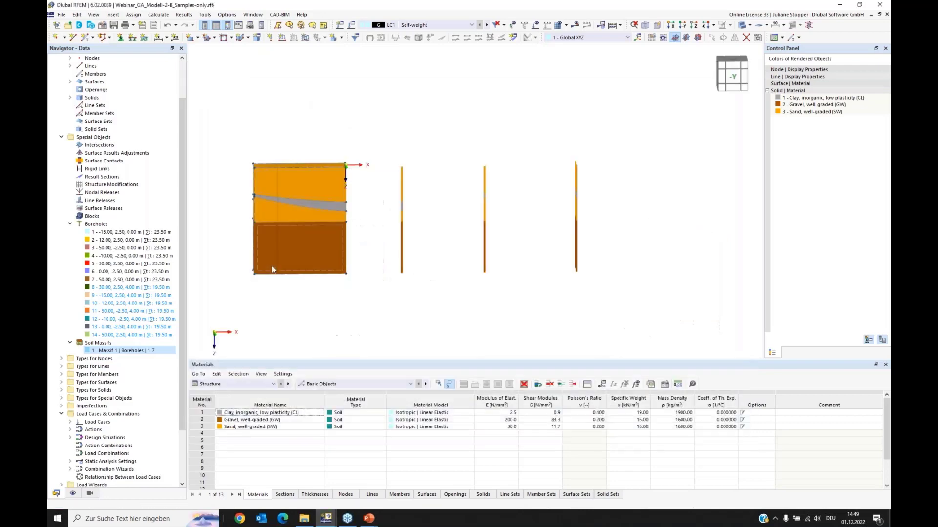
mouse_move(450, 335)
ctrl+middle_down()
mouse_move(419, 347)
mouse_move(447, 344)
ctrl+middle_up()
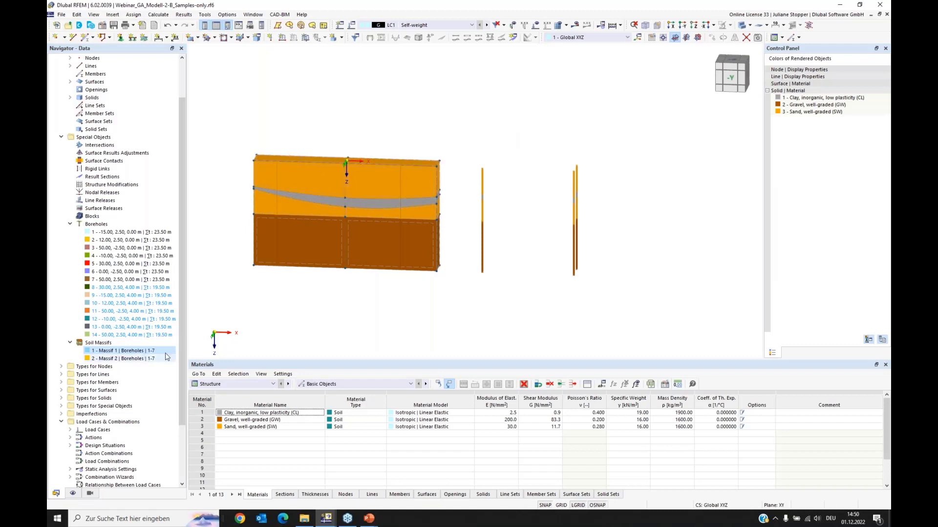
Display the model in wireframe and turn on the display of Types for Surfaces to show the surface supports.
ctrl+middle_drag(570, 277, 549, 306)
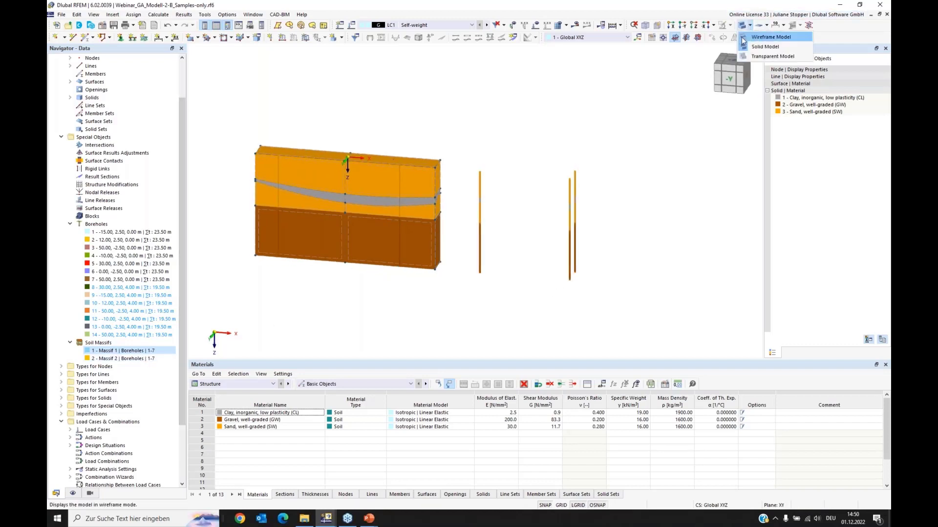
click(745, 38)
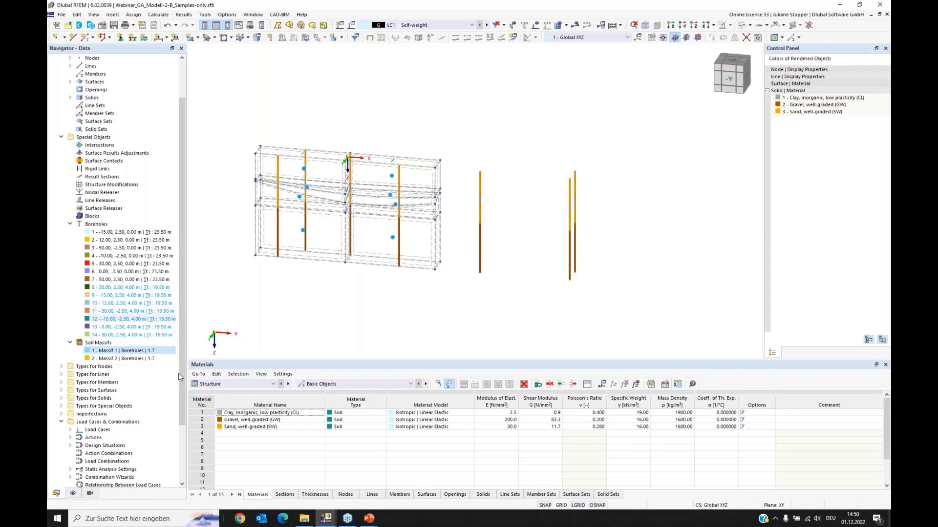
click(72, 494)
scroll(111, 236, up, 20)
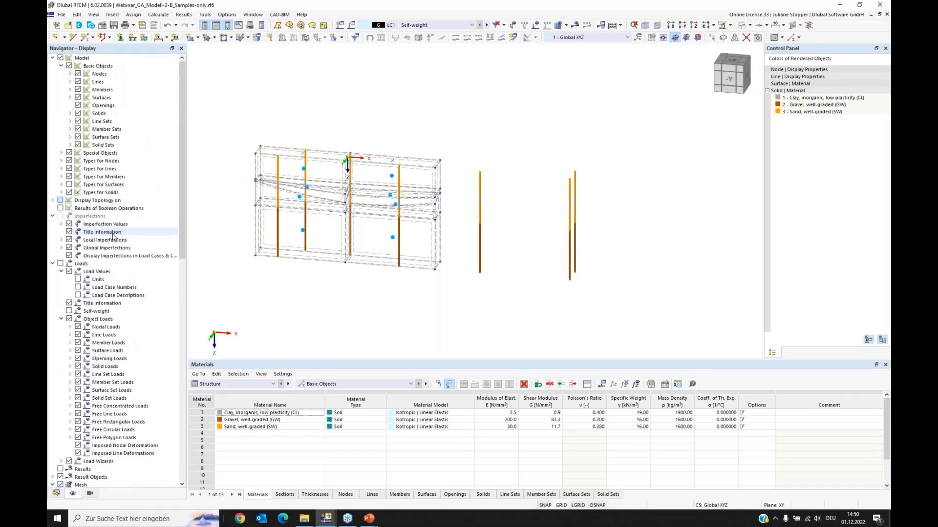
click(69, 185)
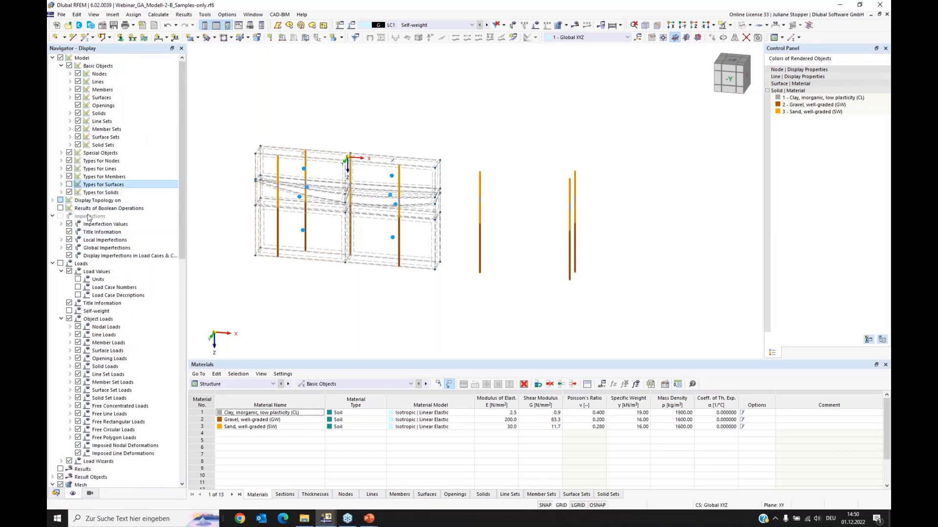
Remove the surface support assignment from the surfaces at the contact plane between Massif 1 and Massif 2.
ctrl+middle_drag(503, 230, 490, 168)
scroll(409, 101, down, 1)
scroll(408, 101, up, 2)
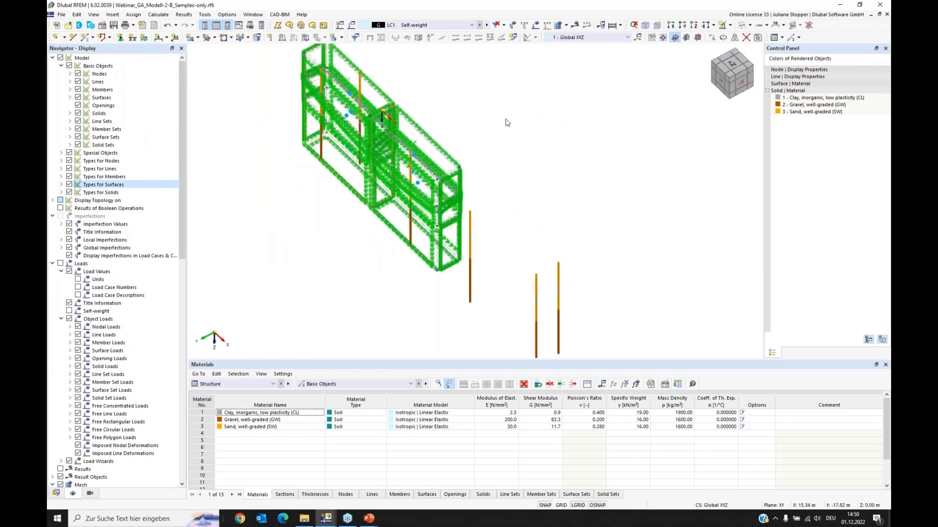
scroll(507, 121, up, 1)
middle_drag(497, 121, 556, 248)
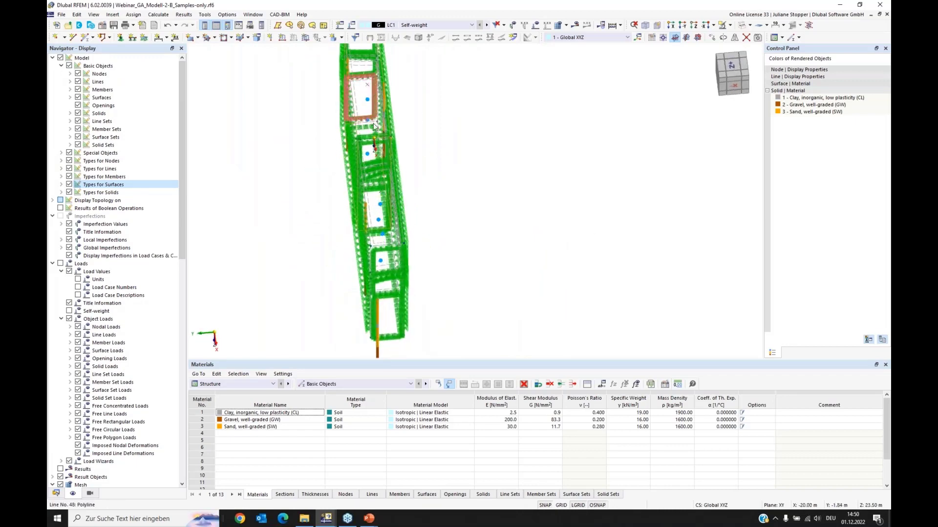
scroll(373, 123, up, 3)
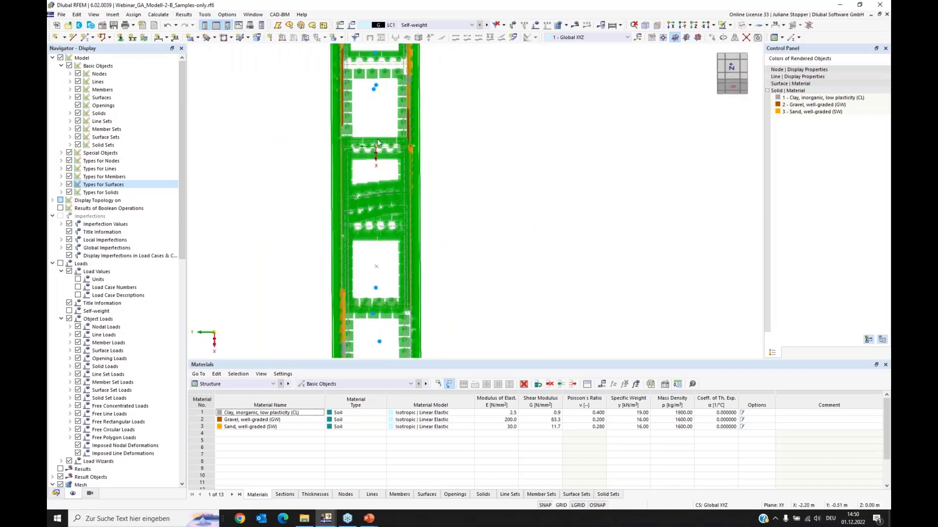
drag(383, 120, 368, 250)
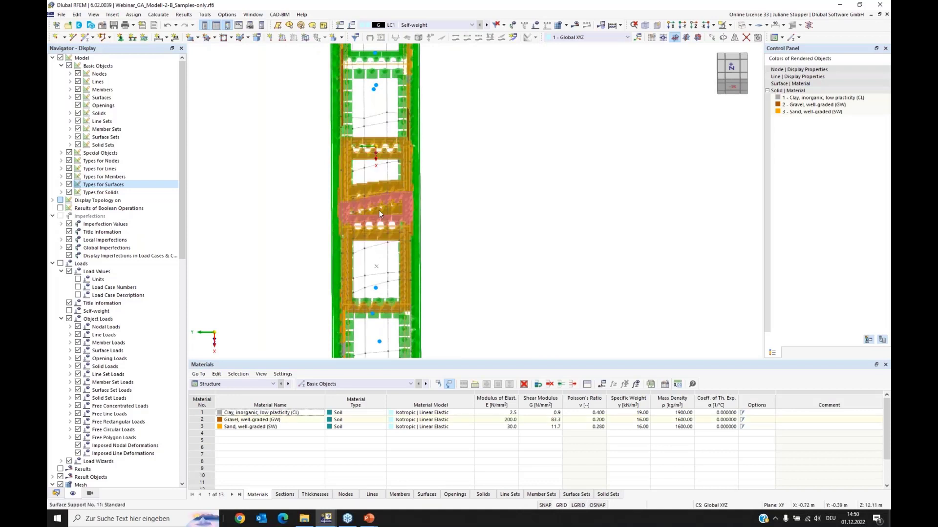
right_click(373, 184)
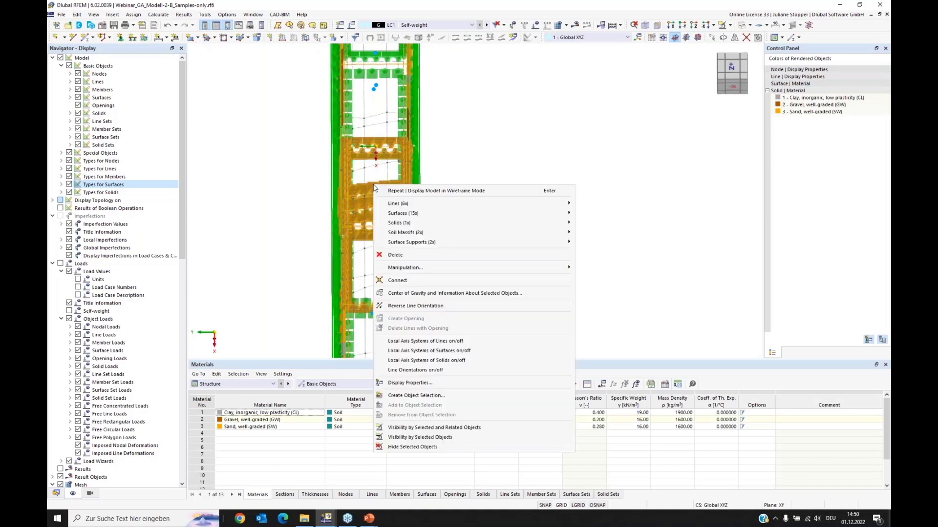
mouse_move(415, 242)
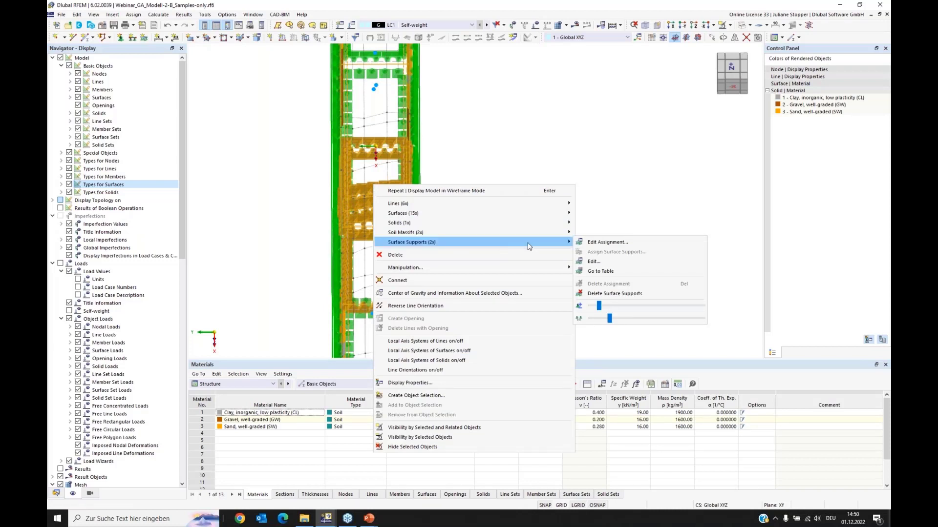
click(597, 243)
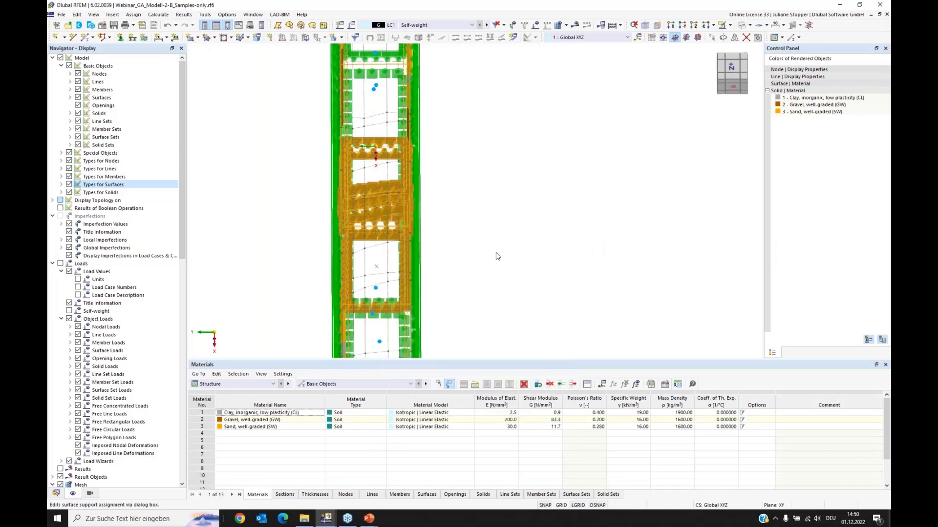
click(274, 148)
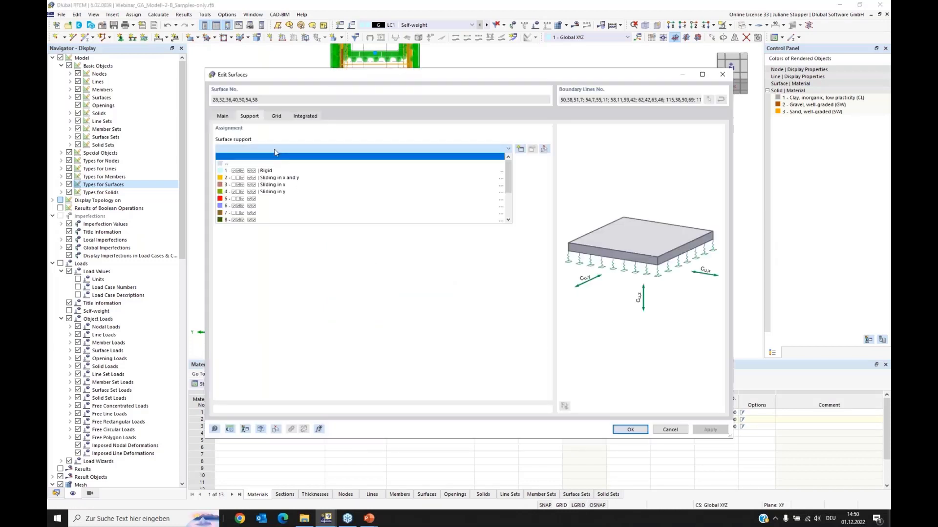
click(229, 164)
click(629, 430)
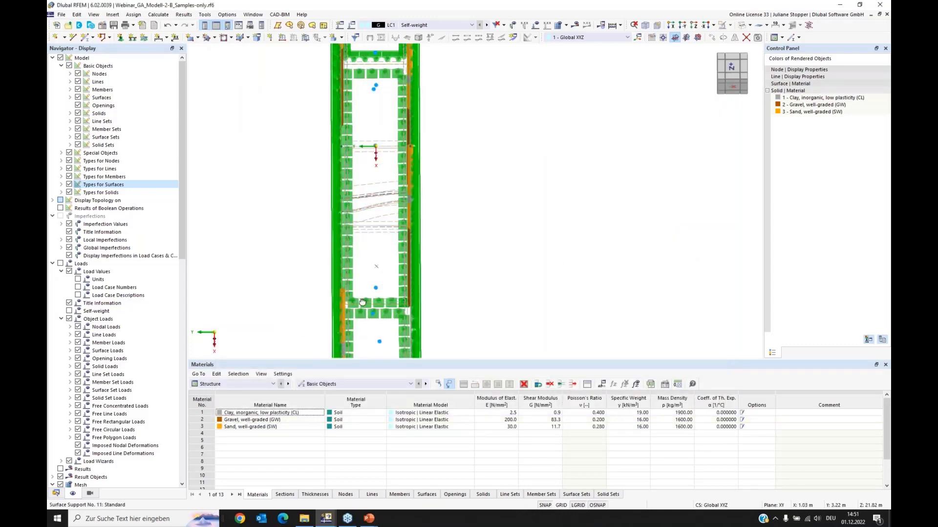
Display both massifs as a solid model and turn off the display of Types for Surfaces.
ctrl+middle_drag(268, 293, 454, 261)
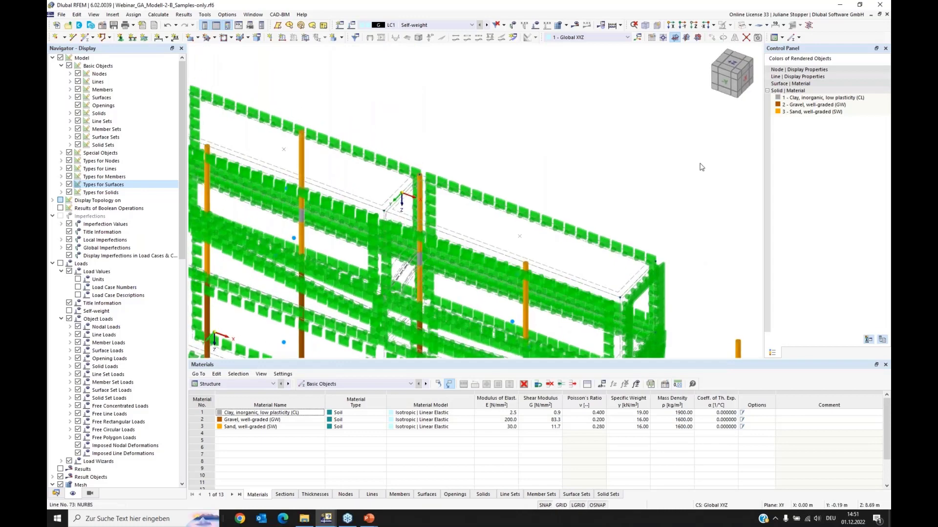
click(750, 25)
click(765, 46)
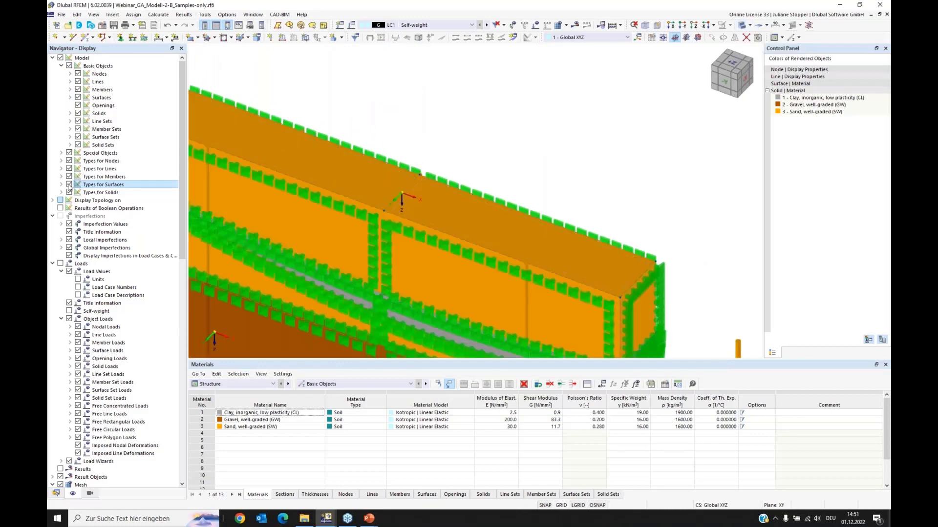
click(69, 184)
scroll(440, 204, down, 3)
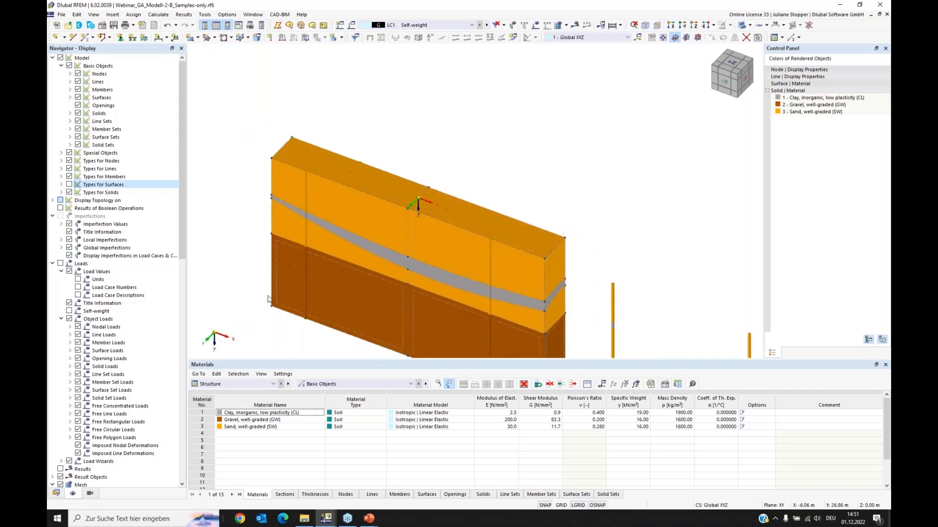
ctrl+middle_drag(288, 292, 298, 281)
Create Massif 3 as a copy of Massif 2 and set its soil massif center Xc to 30.00 m.
click(56, 493)
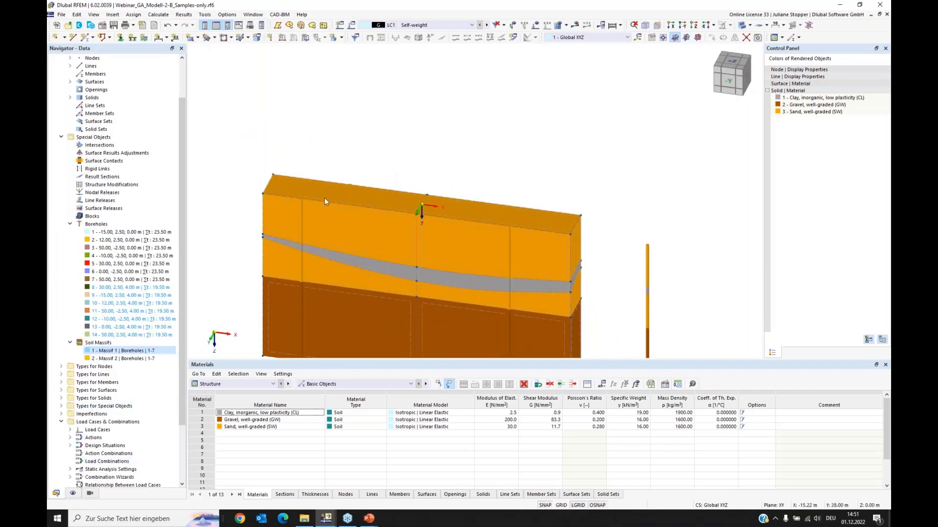
scroll(421, 206, down, 2)
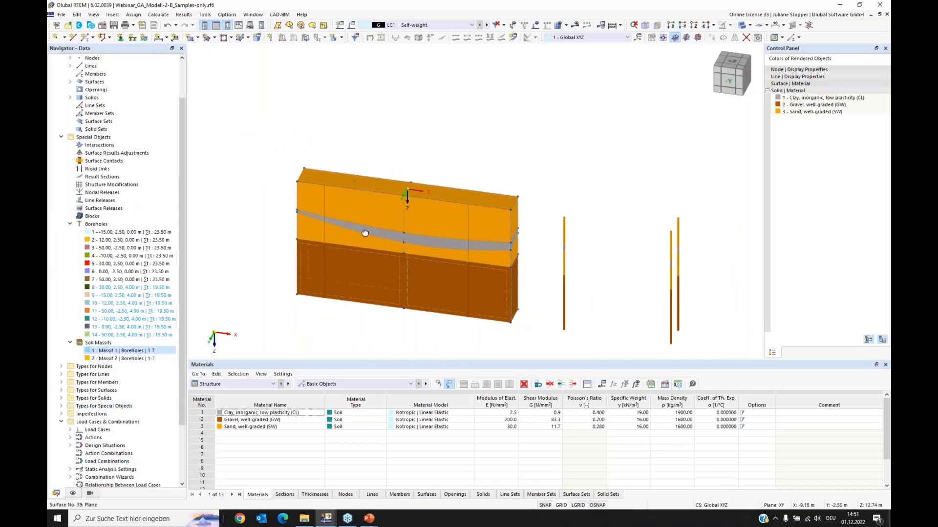
middle_drag(480, 270, 443, 267)
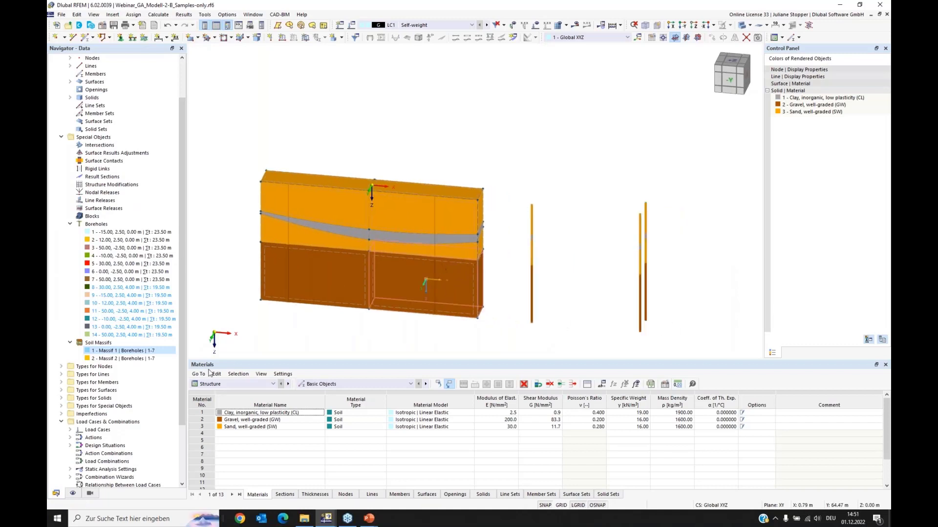
right_click(103, 352)
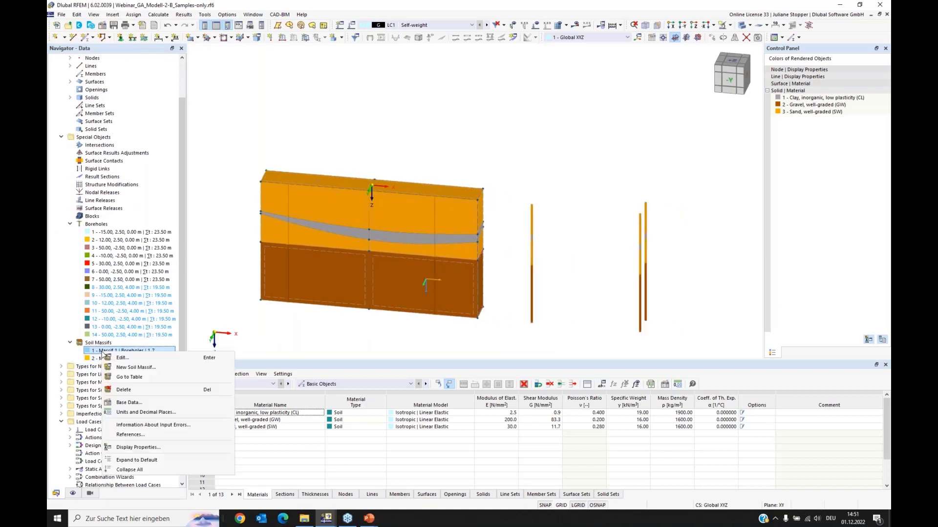
click(123, 368)
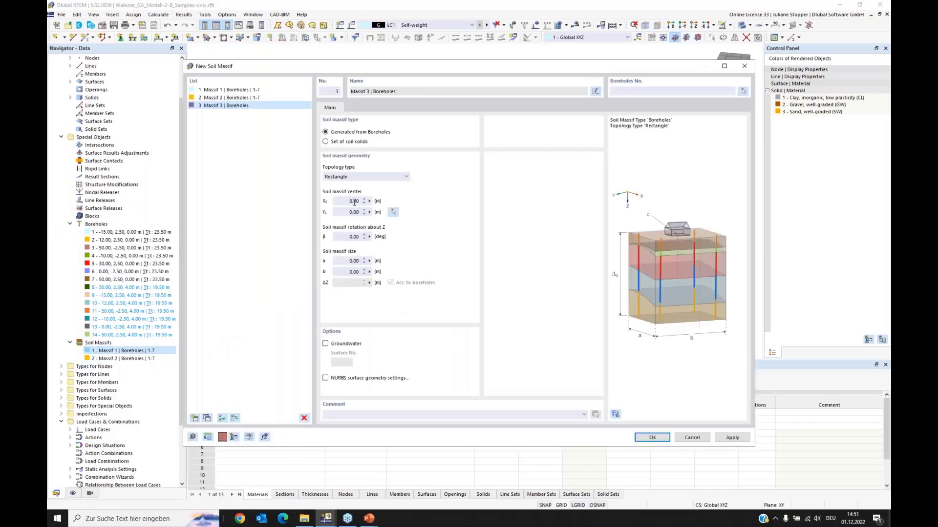
drag(484, 72, 480, 171)
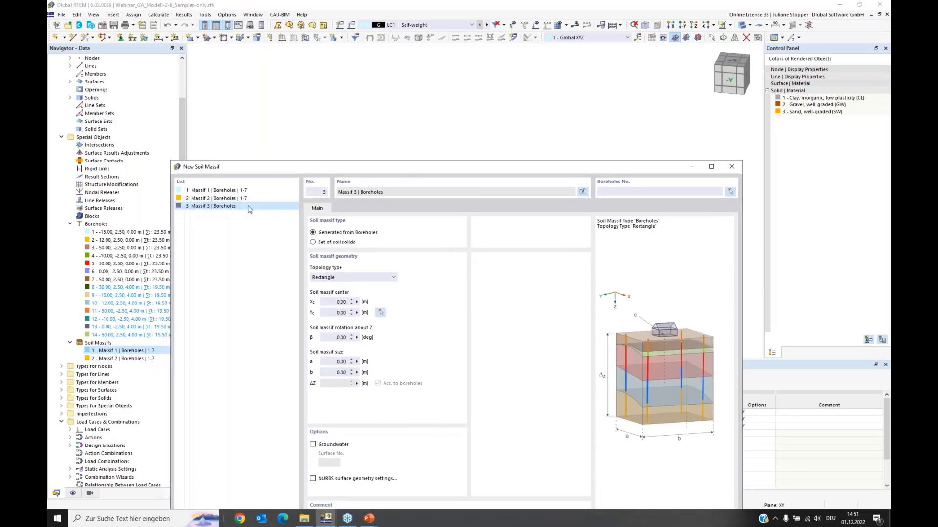
drag(406, 168, 417, 90)
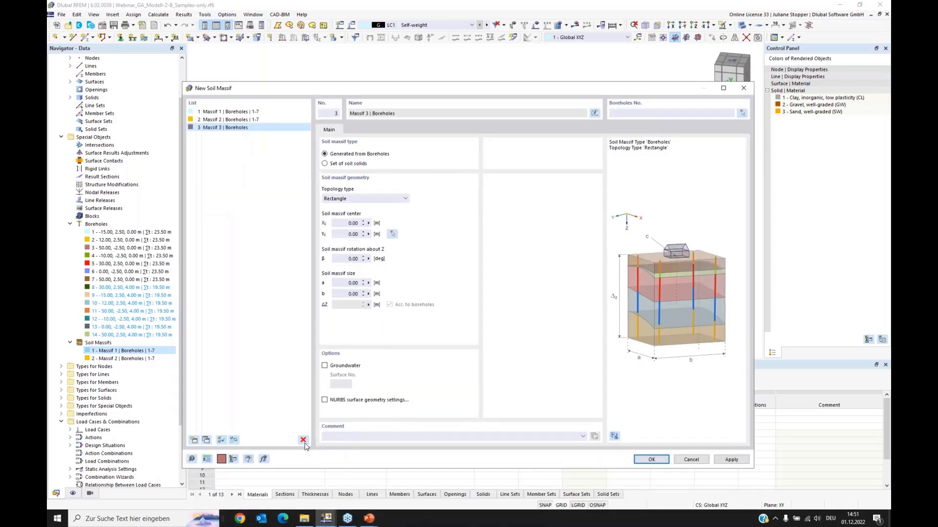
click(302, 441)
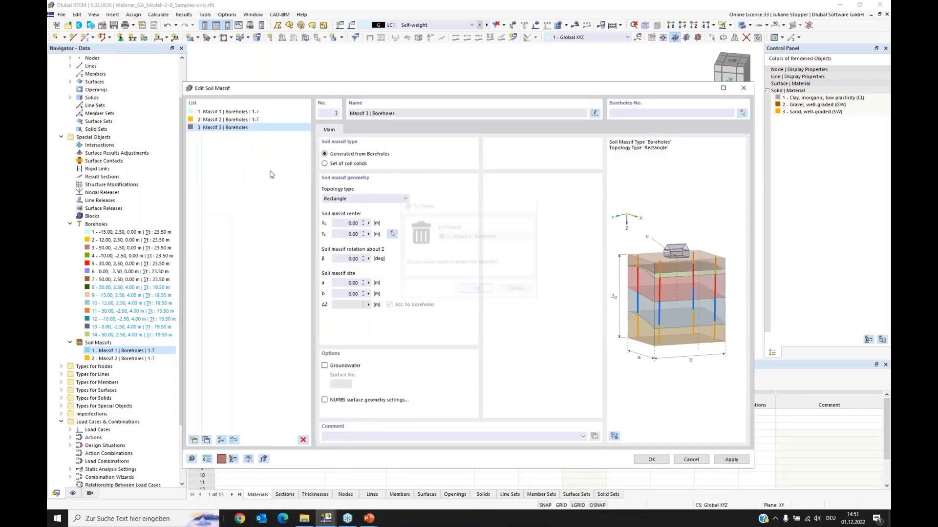
click(478, 291)
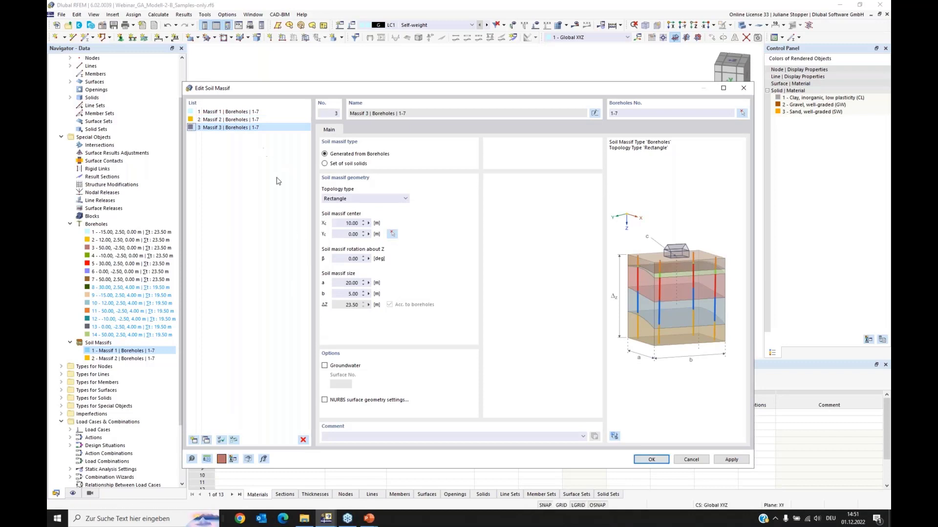
double_click(351, 223)
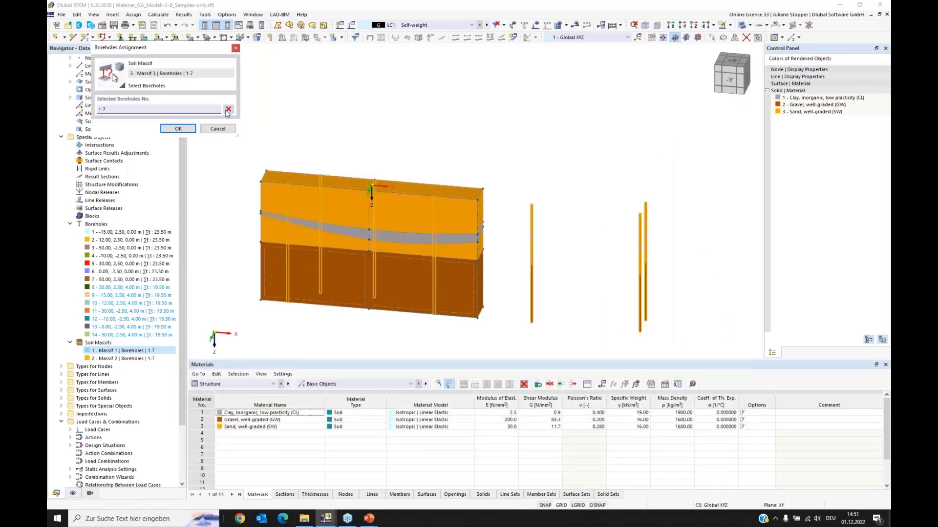
Replace the boreholes assigned to Massif 3 with boreholes 8-14 and generate the massif.
click(228, 109)
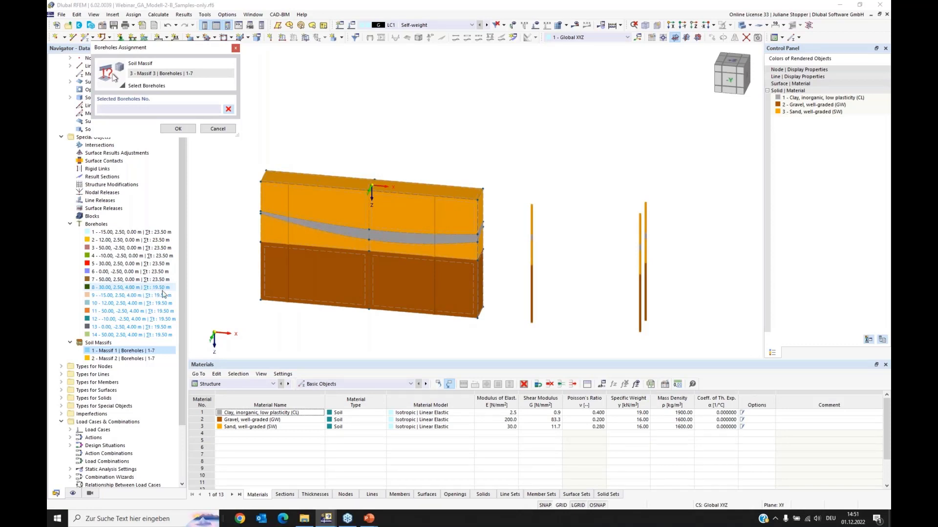
click(129, 288)
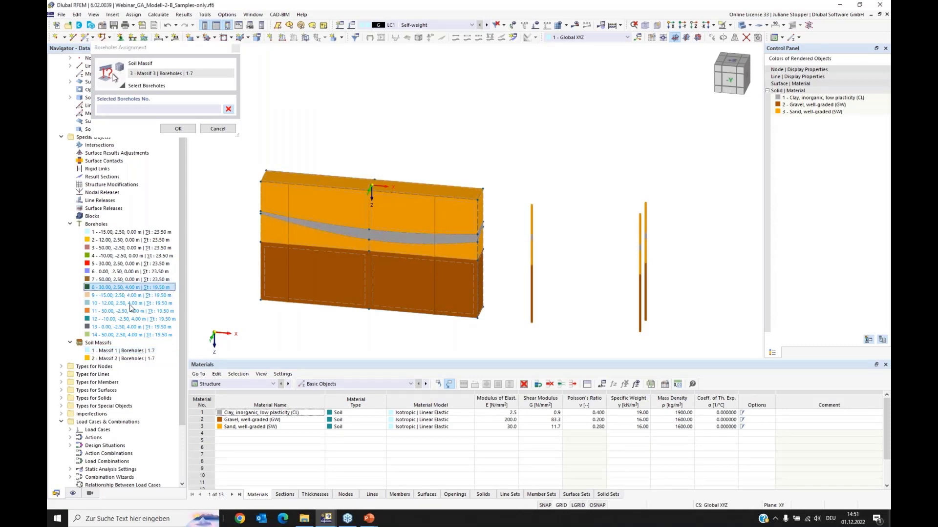
shift+click(132, 336)
click(177, 128)
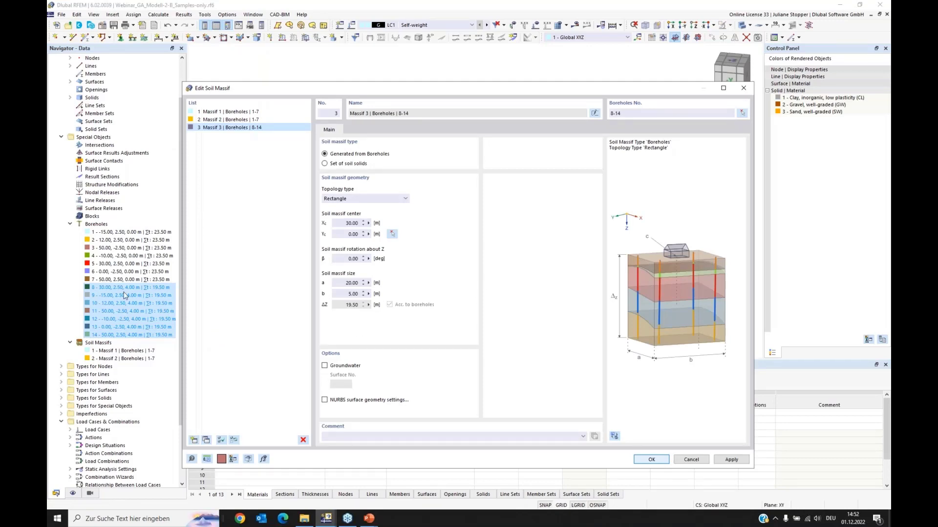
key(Return)
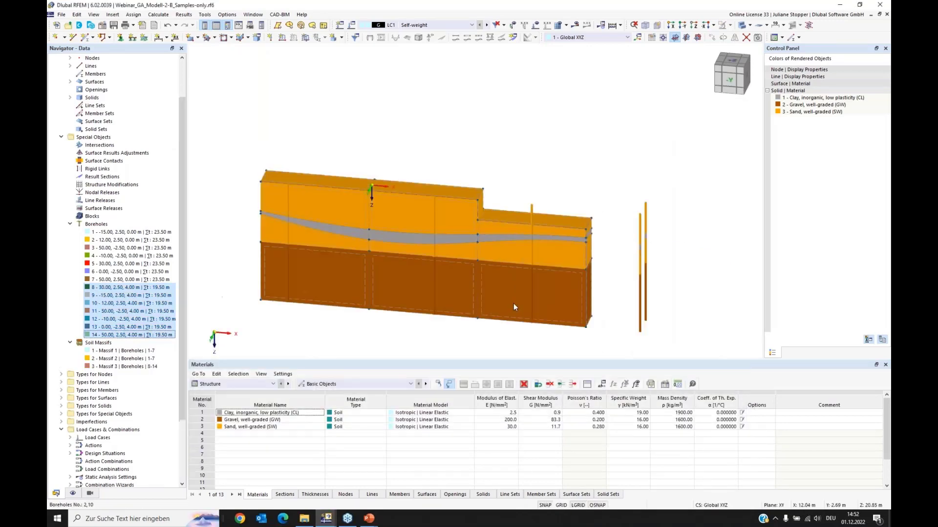
Create Massif 4 as a copy of Massif 2 with boreholes 1-7 and set its center Xc to 50.00 m.
ctrl+middle_drag(478, 324, 483, 296)
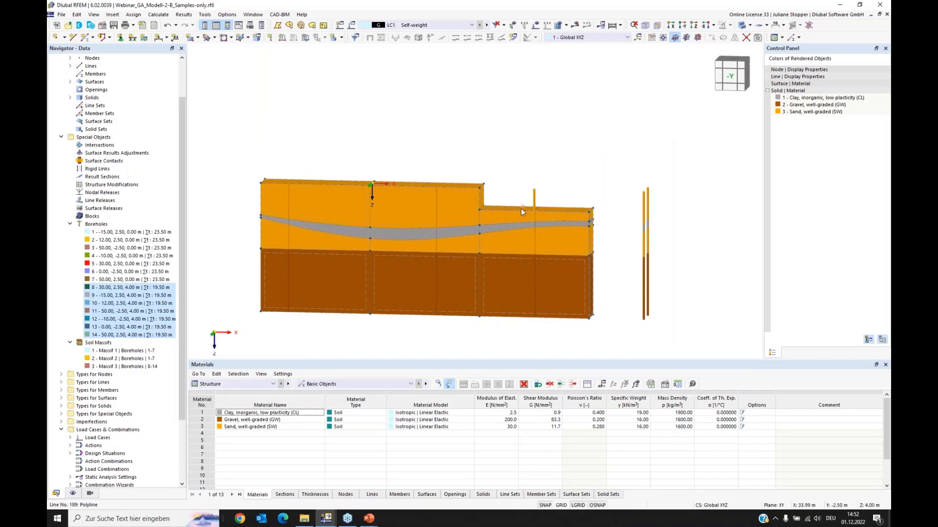
ctrl+middle_drag(515, 221, 506, 225)
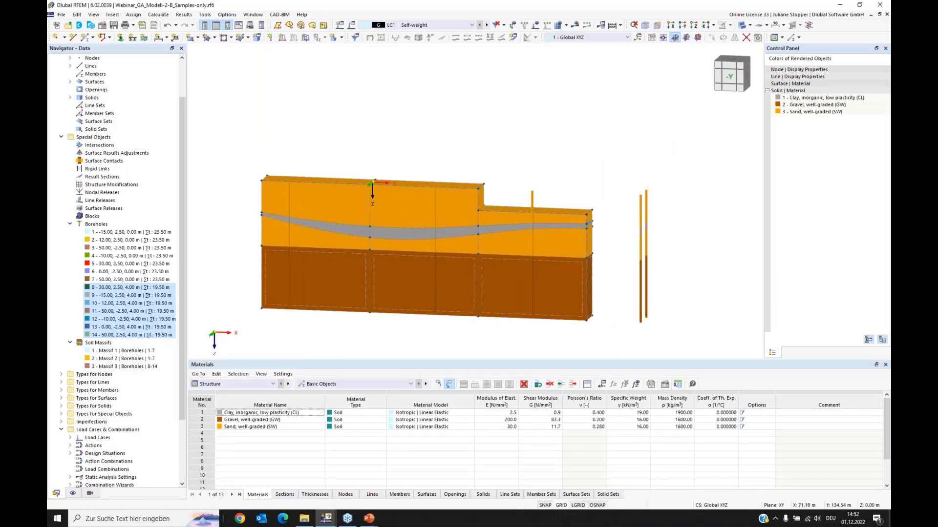
right_click(112, 371)
click(139, 386)
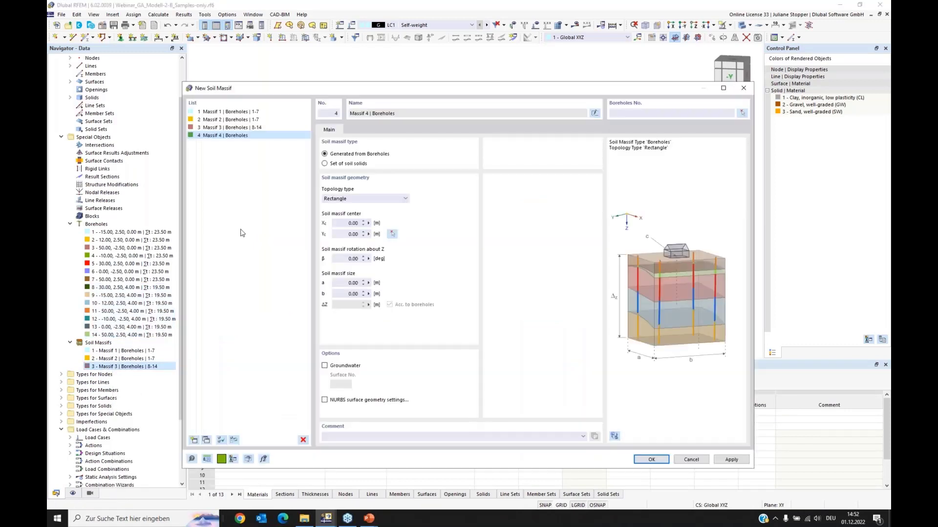
click(302, 440)
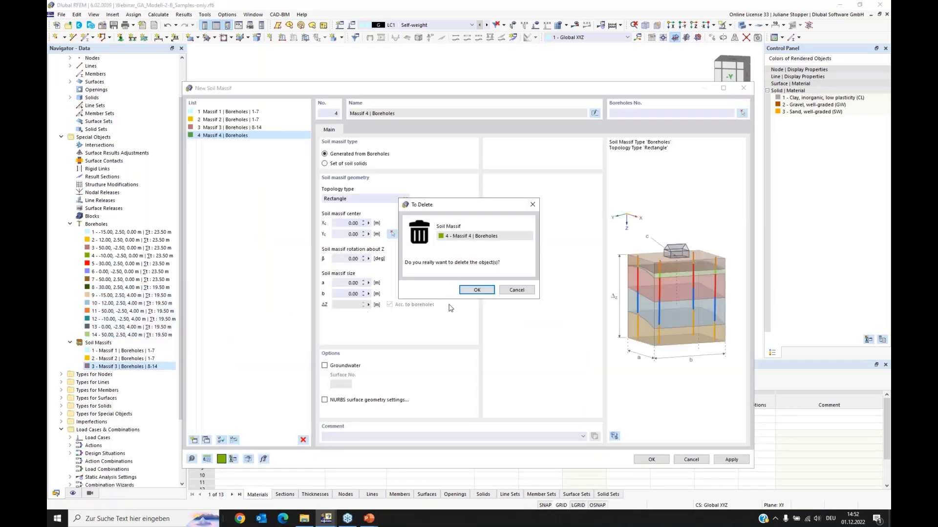
click(476, 292)
click(226, 120)
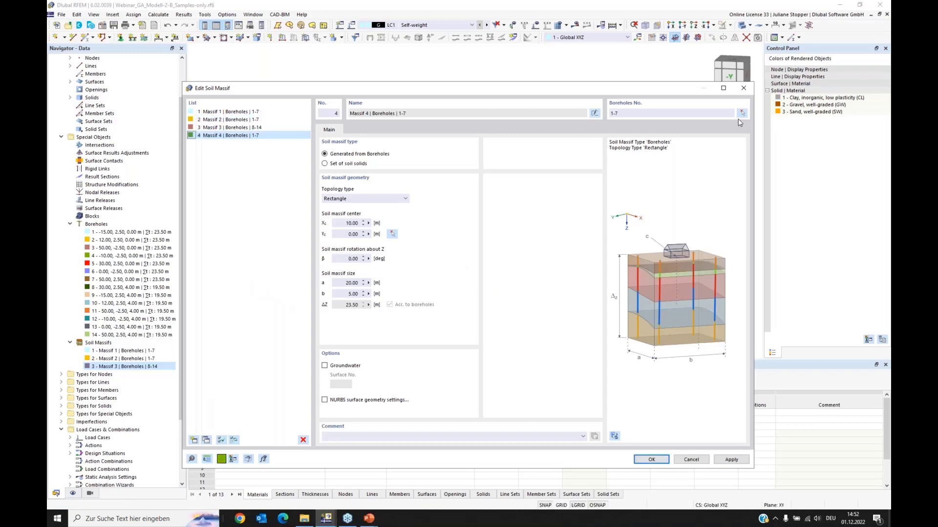
click(336, 223)
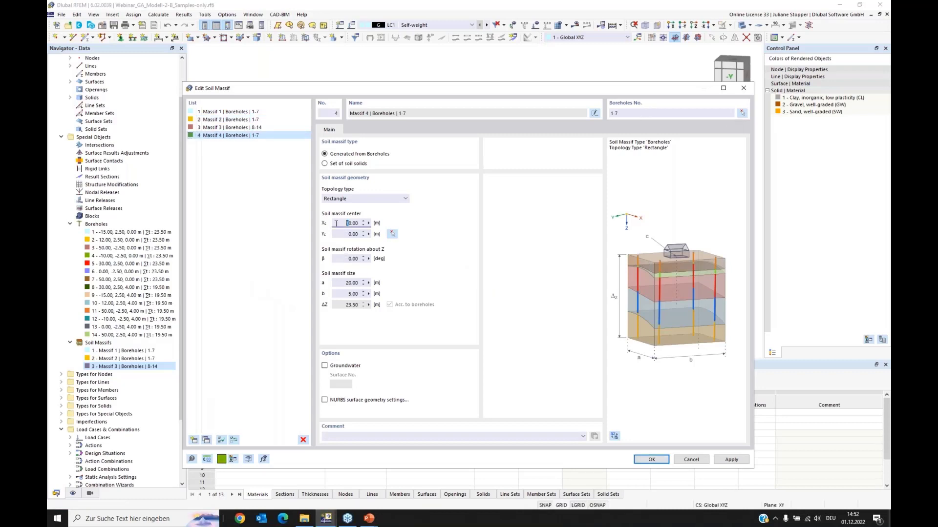
click(648, 460)
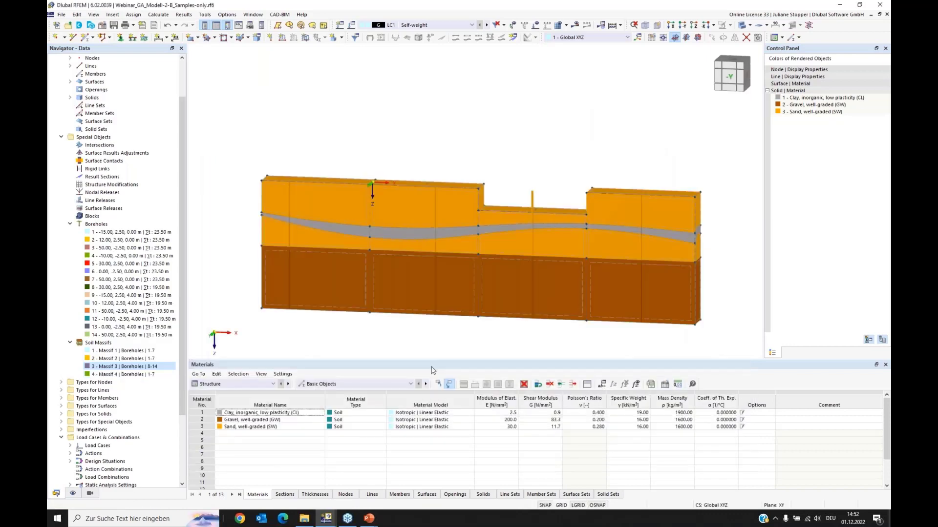
ctrl+middle_drag(327, 339, 288, 317)
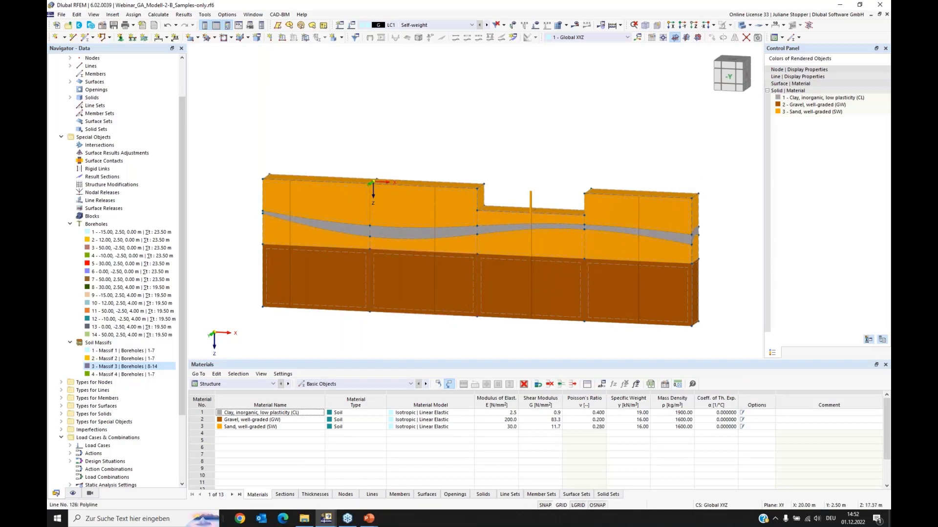
middle_drag(477, 281, 390, 275)
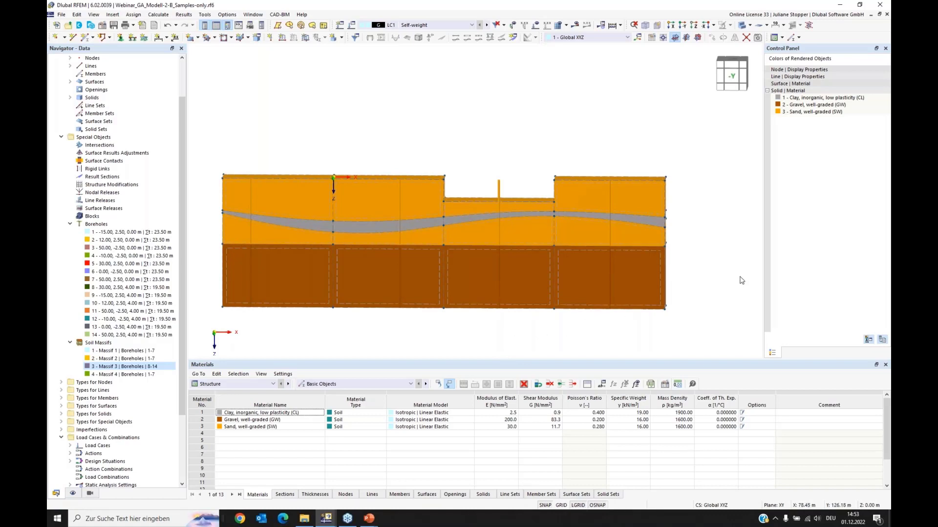
ctrl+middle_drag(740, 276, 731, 281)
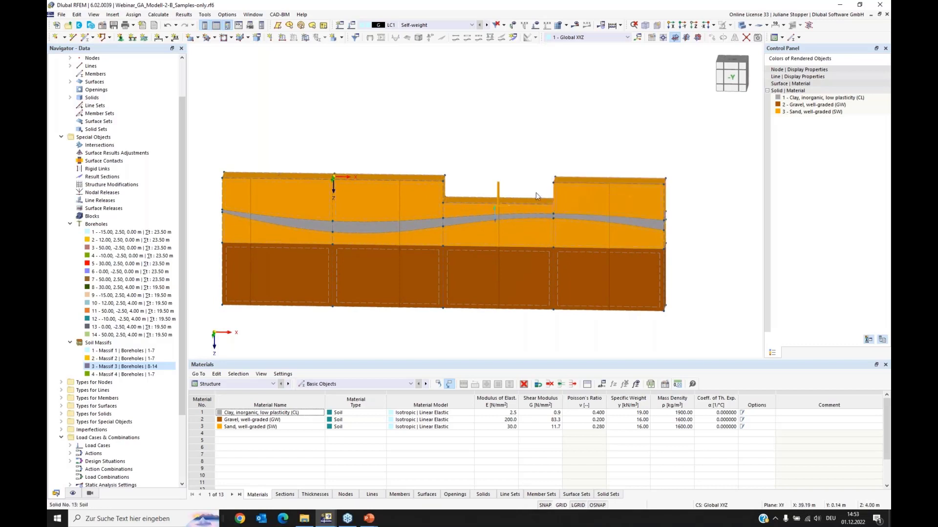
middle_drag(535, 192, 499, 206)
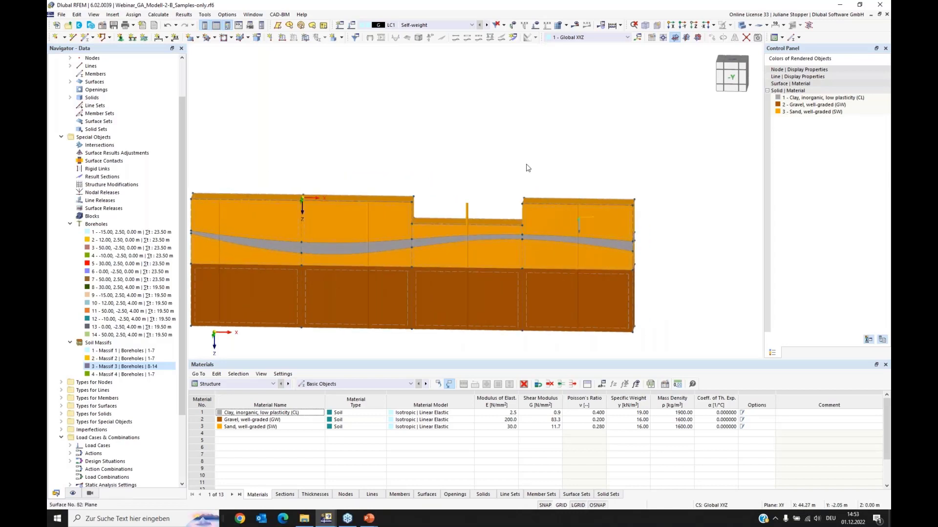
ctrl+middle_drag(414, 156, 436, 166)
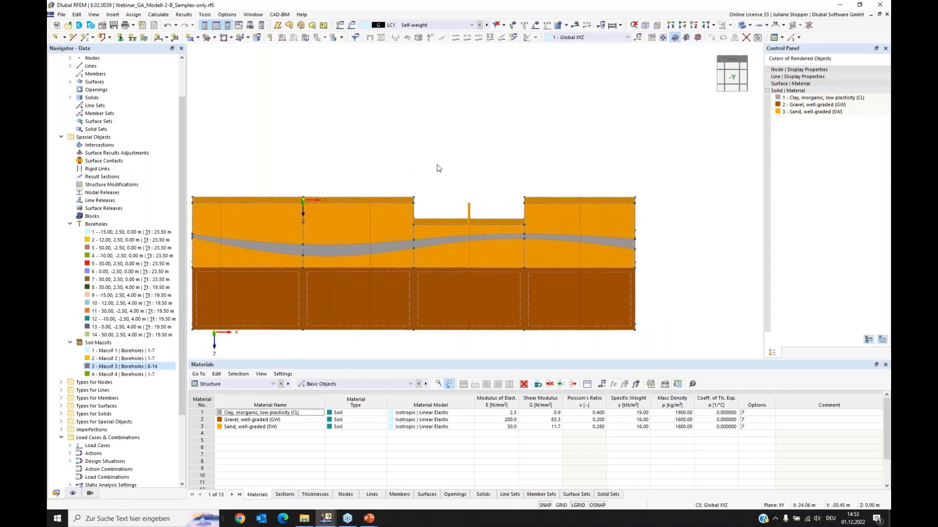
Change the soil massif type of Massif 3 and Massif 4 together to Set of soil solids.
right_click(111, 375)
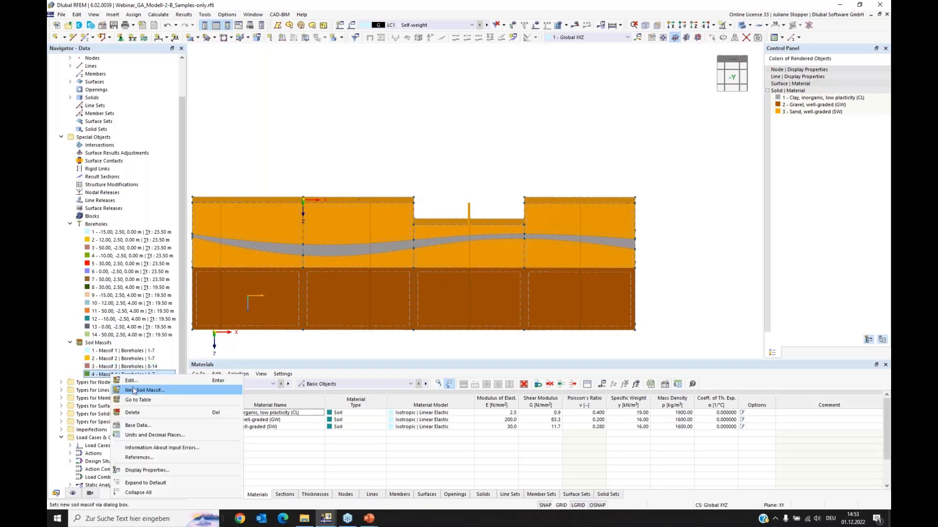
click(130, 380)
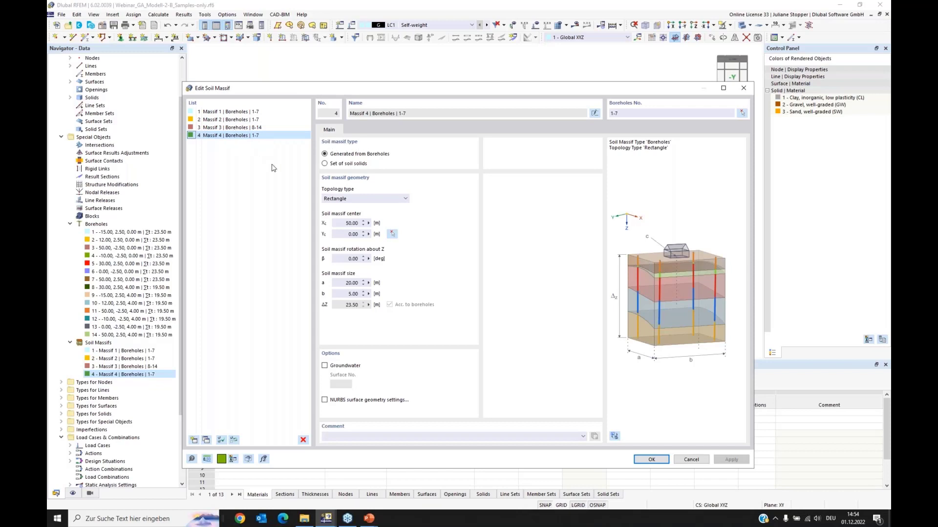
click(219, 128)
ctrl+click(226, 136)
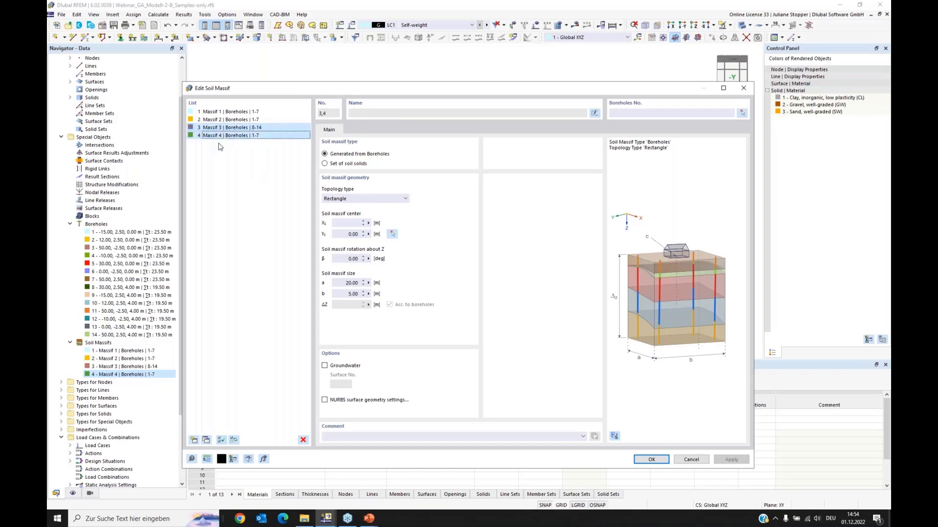
click(326, 164)
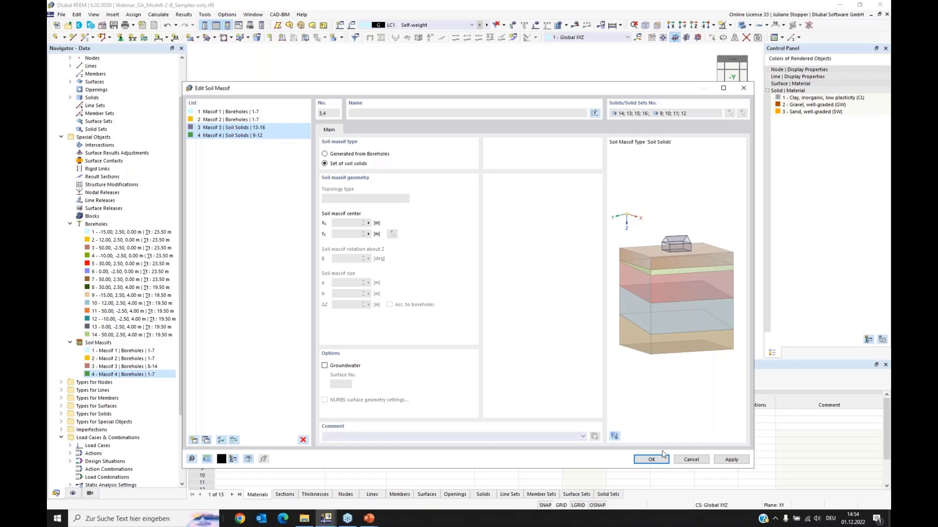
click(652, 460)
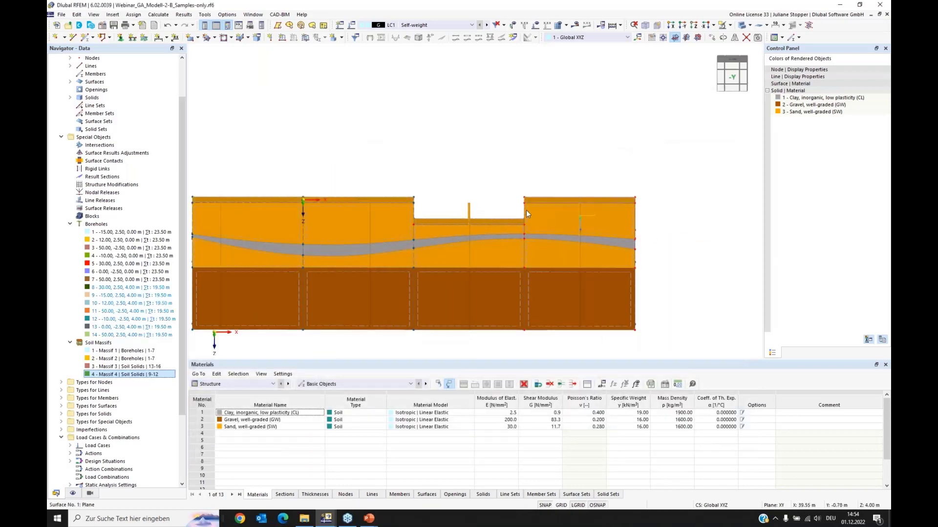
Display the model in wireframe with the contact plane between Massif 3 and Massif 4 in close view.
ctrl+middle_drag(518, 205, 557, 203)
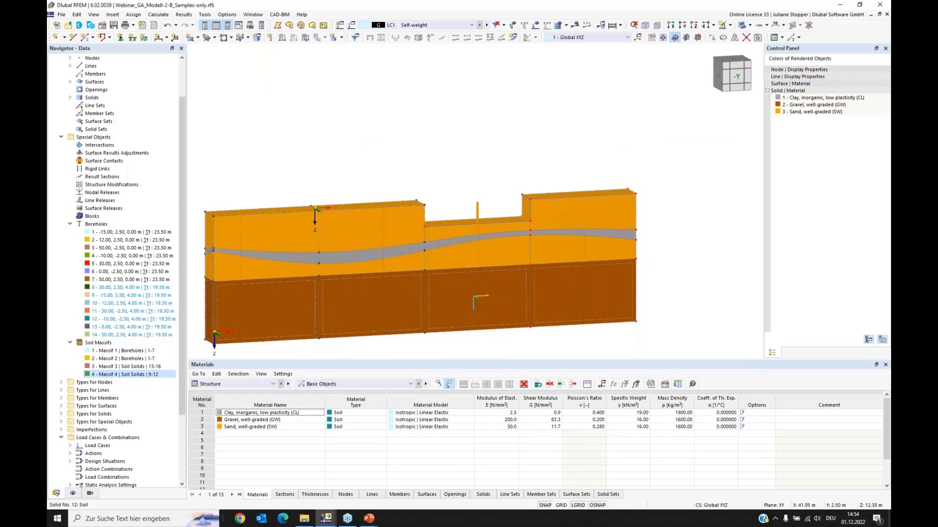
scroll(556, 203, up, 3)
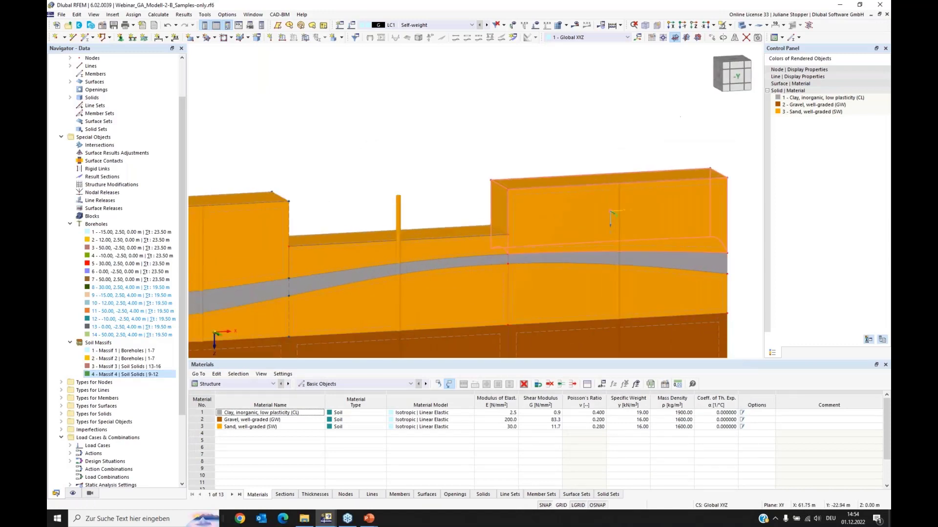
click(751, 28)
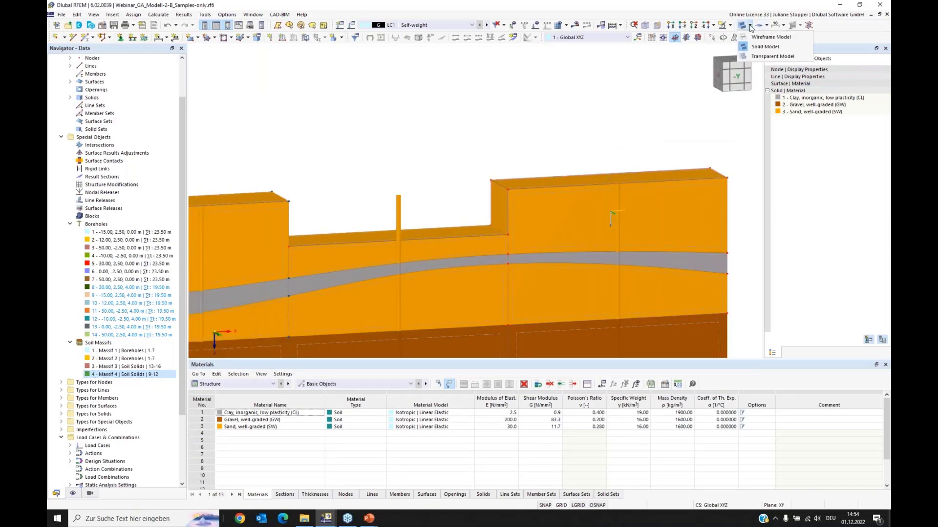
click(771, 43)
scroll(534, 231, up, 3)
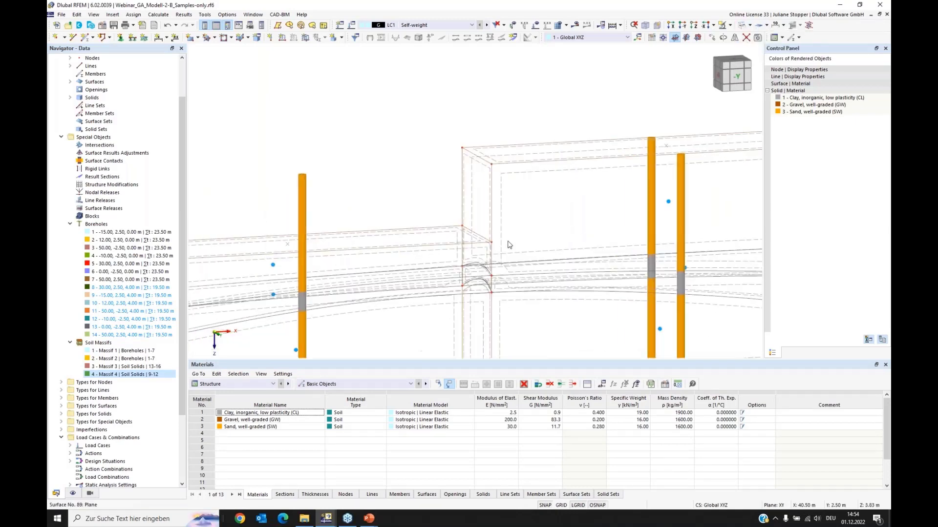
Move the upper edge line of Massif 4 at its contact plane with Massif 3 by 6 m in X.
middle_drag(525, 236, 530, 213)
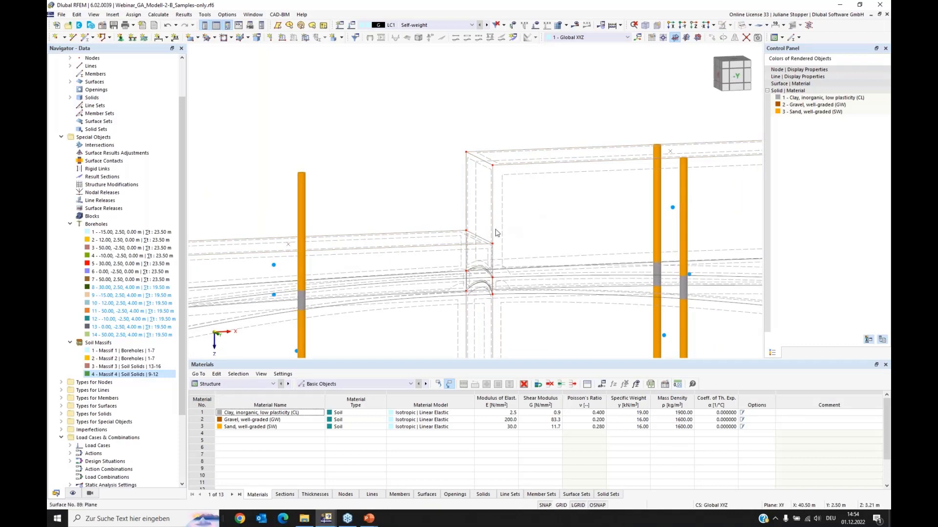
scroll(477, 235, up, 1)
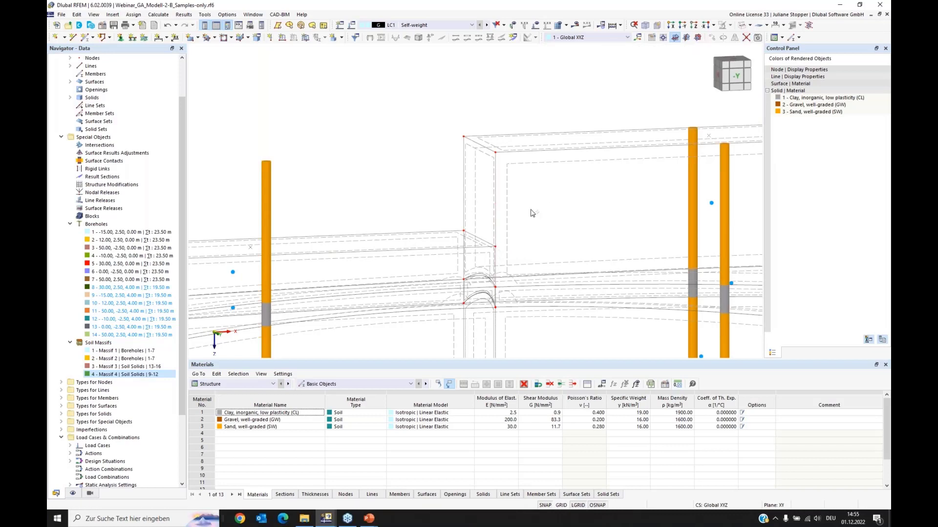
drag(532, 206, 446, 262)
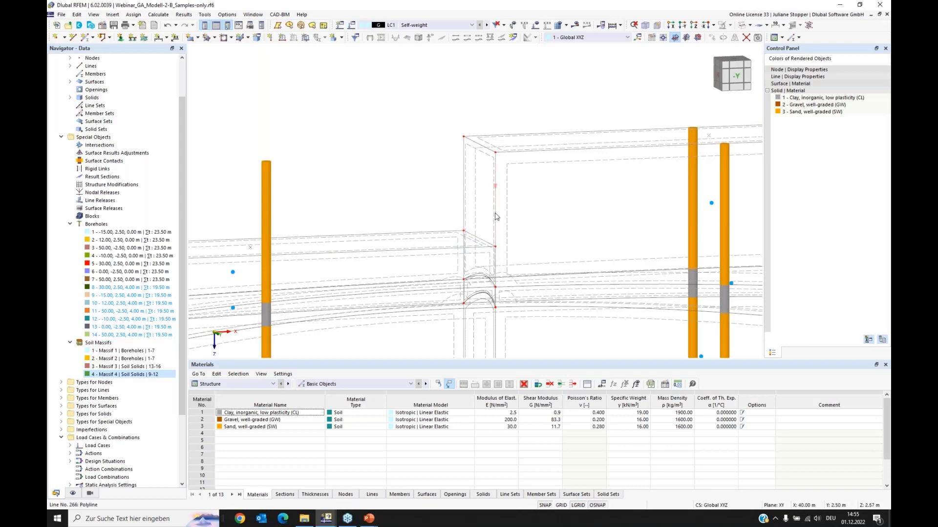
scroll(519, 222, up, 1)
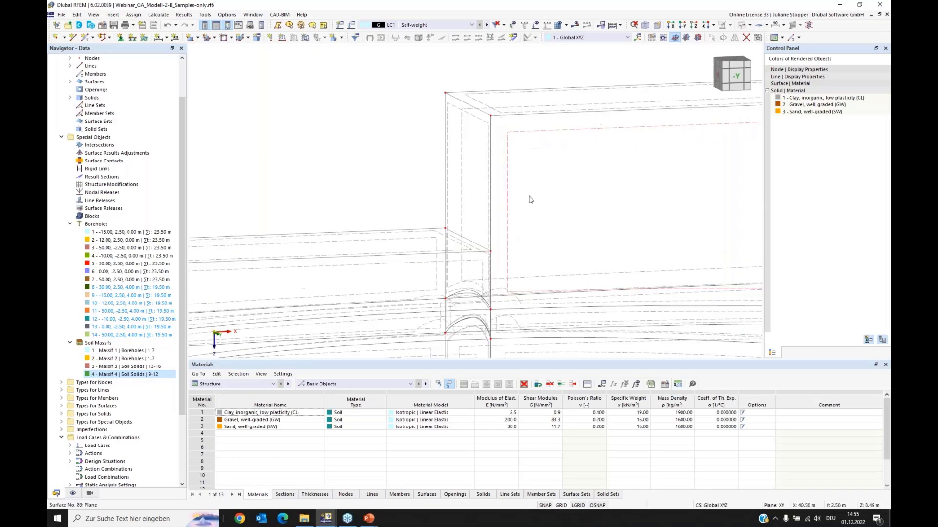
scroll(551, 182, up, 1)
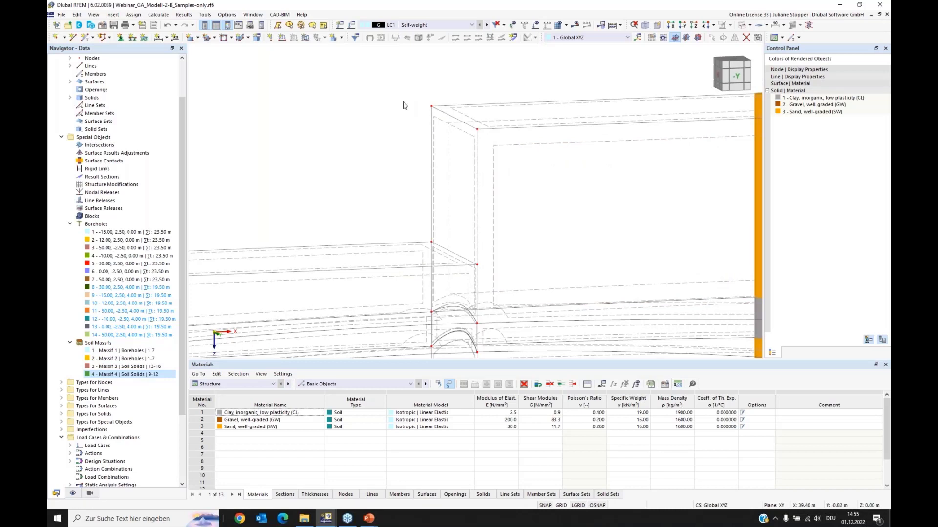
right_click(477, 133)
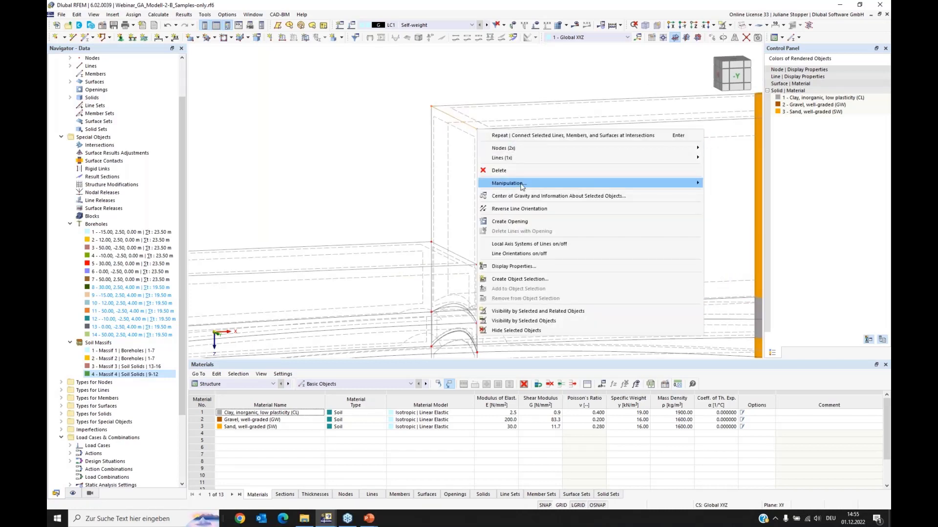
mouse_move(583, 183)
click(719, 185)
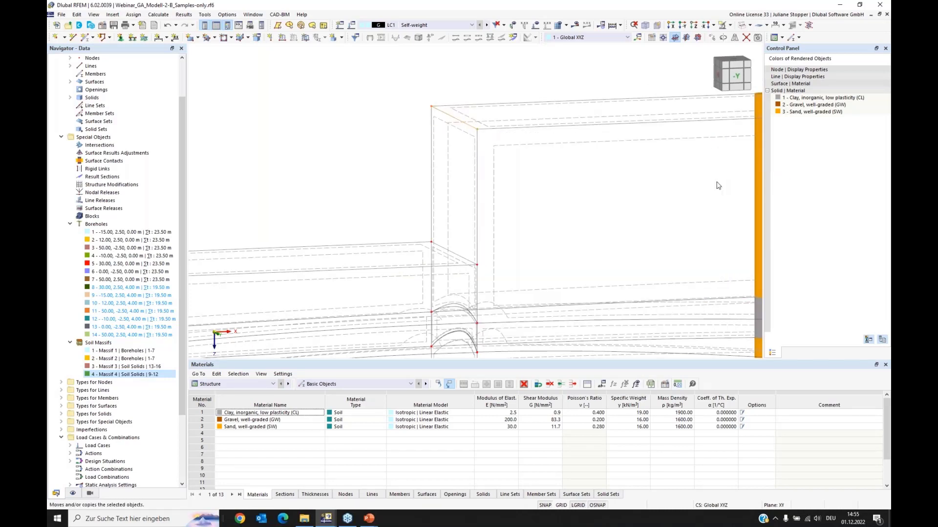
click(353, 285)
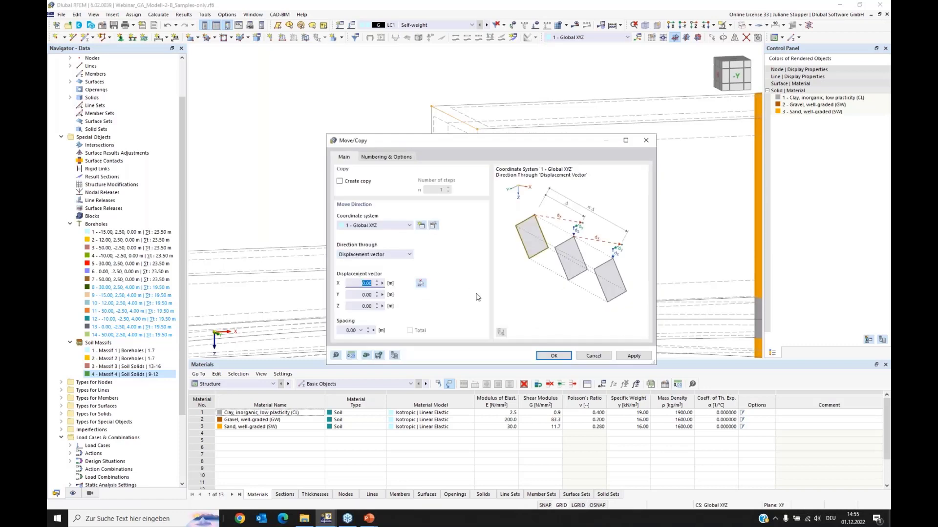
text(6)
click(552, 355)
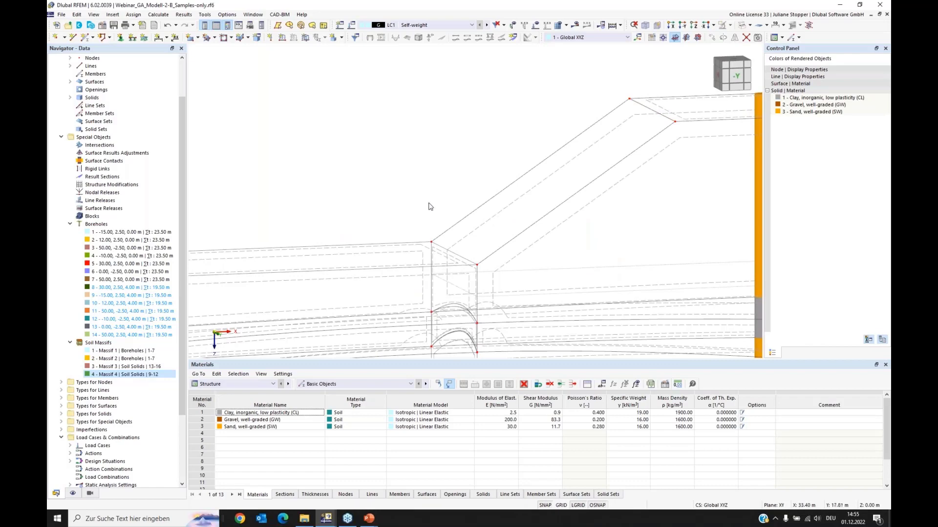
Redefine the boundary lines of surface 90, the upper contact plane between the massifs, as 279,220,278,190.
drag(183, 292, 202, 209)
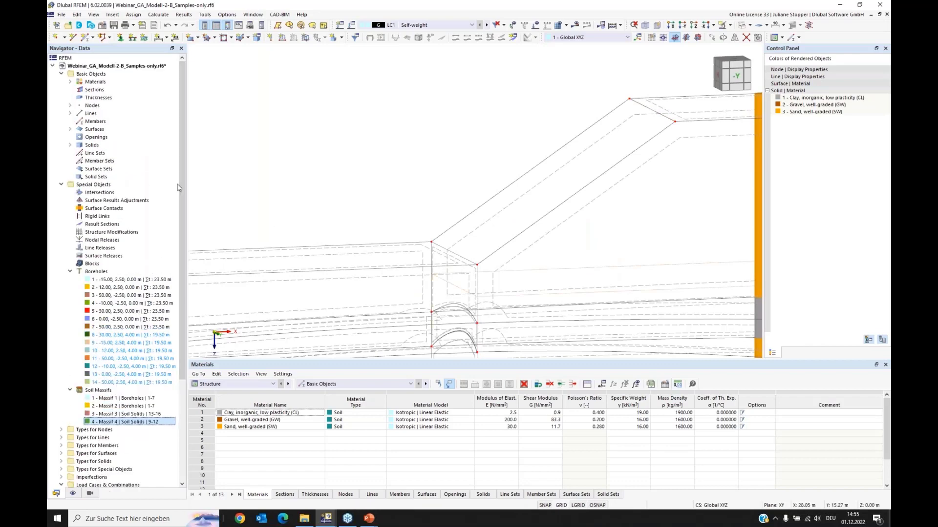
click(70, 129)
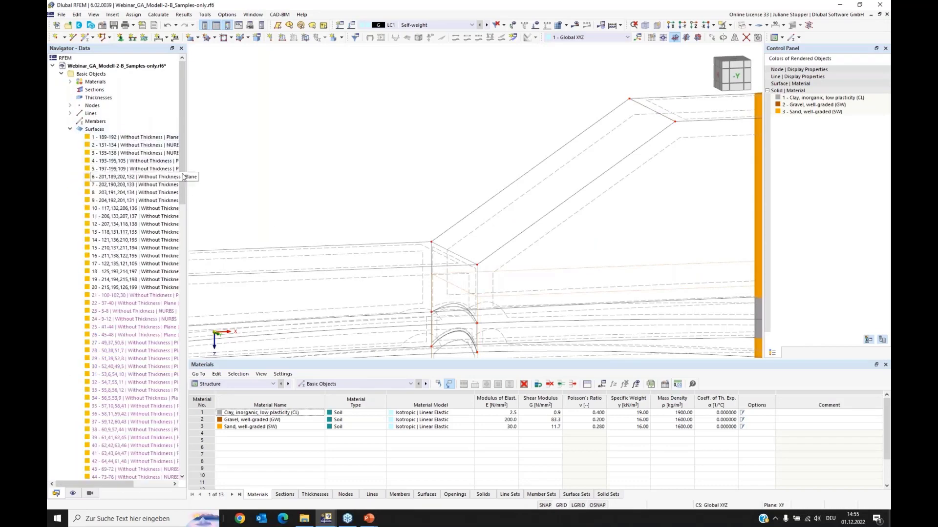
drag(181, 164, 183, 317)
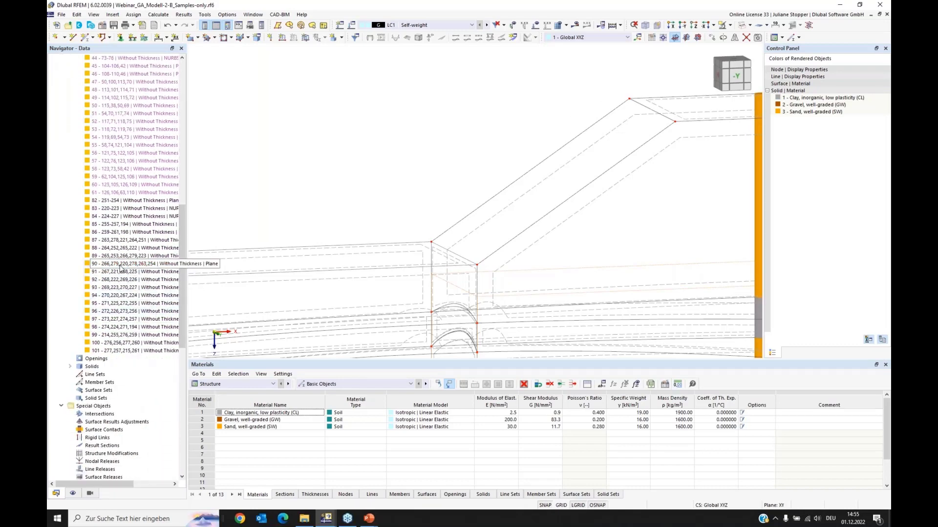
right_click(120, 265)
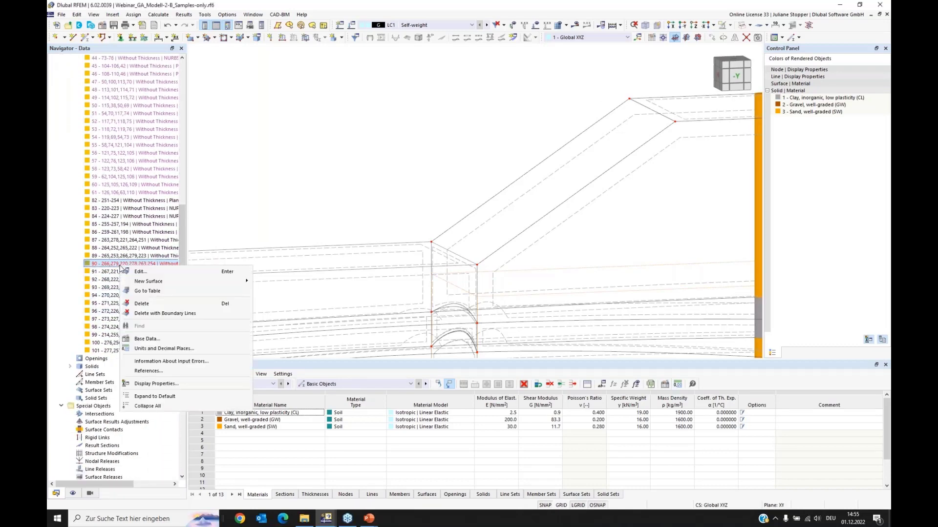
click(131, 271)
click(709, 100)
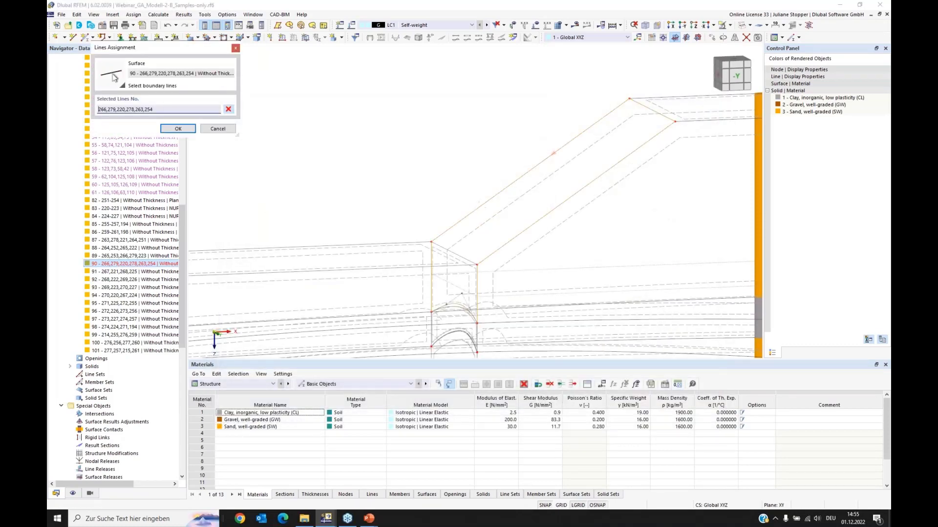
click(457, 222)
click(527, 228)
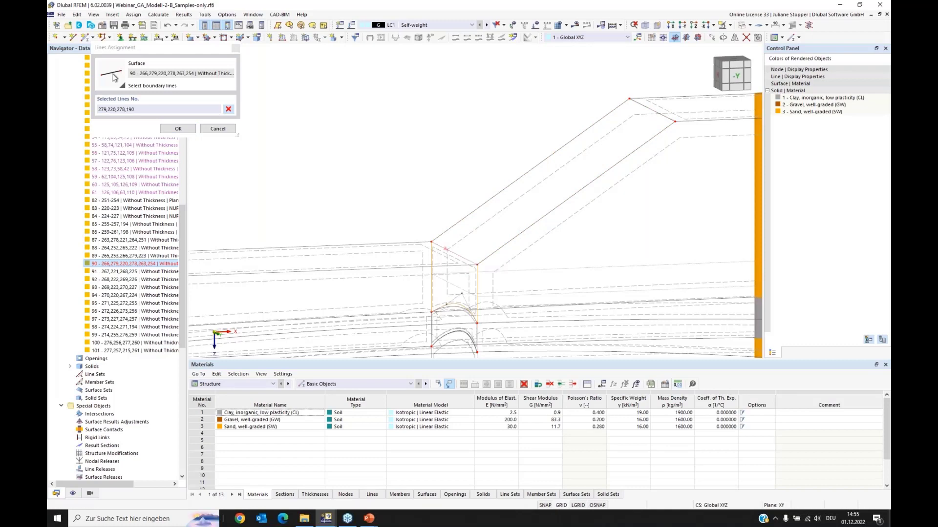
click(178, 128)
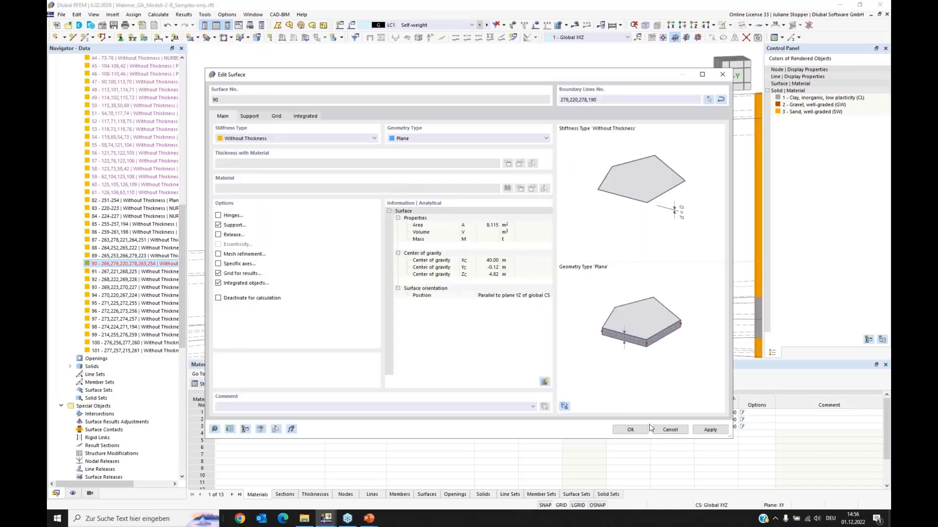
click(630, 430)
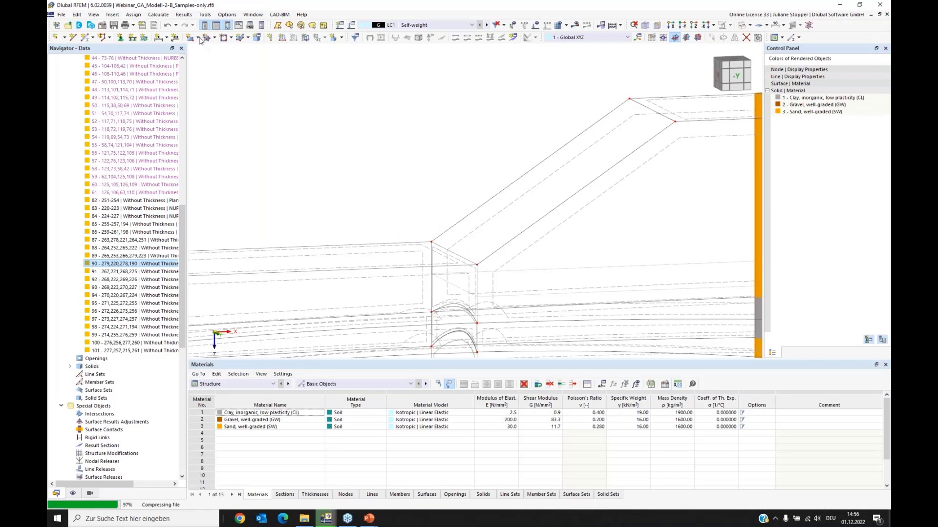
Create a surface with stiffness type Without Thickness on the slope, bounded by lines 190, 263, 254 and 266.
click(198, 38)
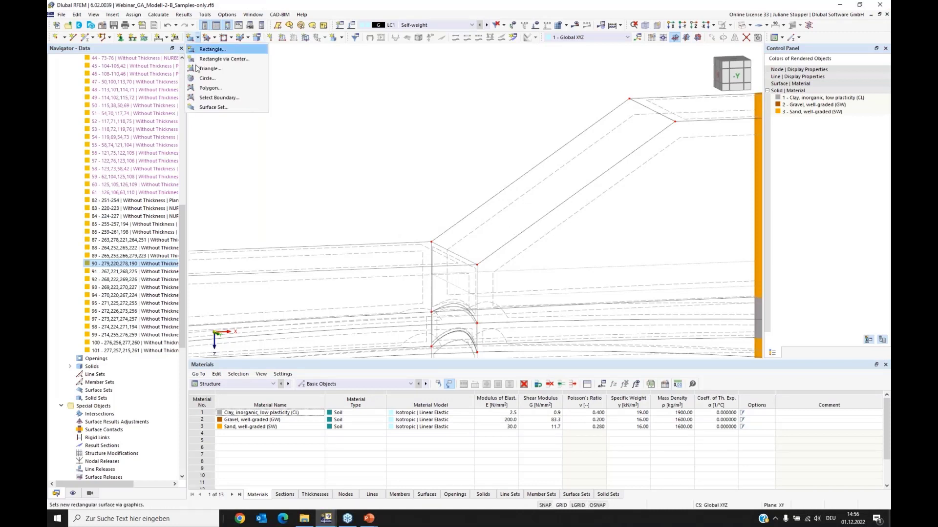
click(205, 97)
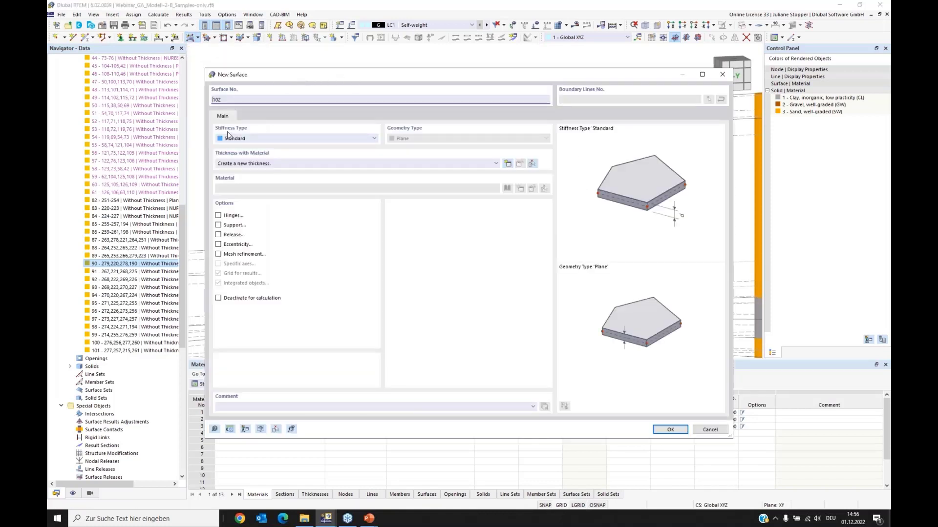
click(256, 140)
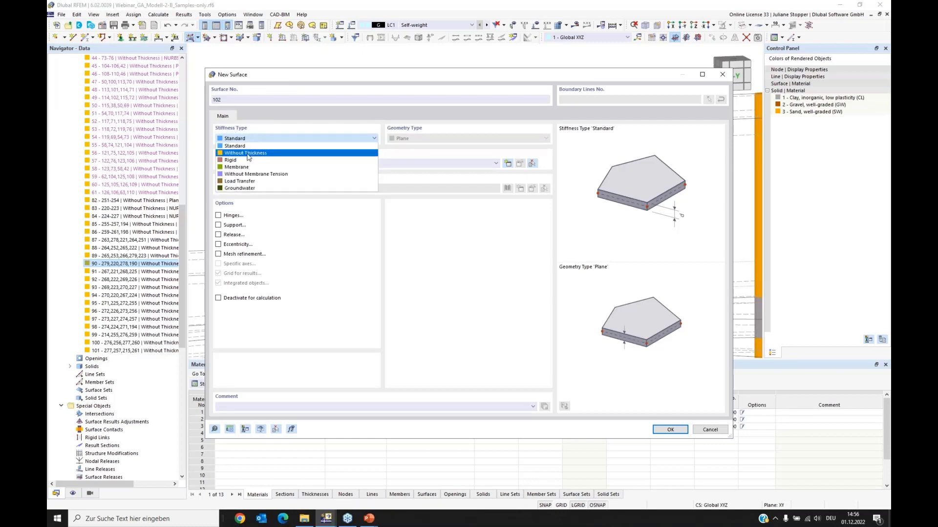
click(247, 153)
click(677, 431)
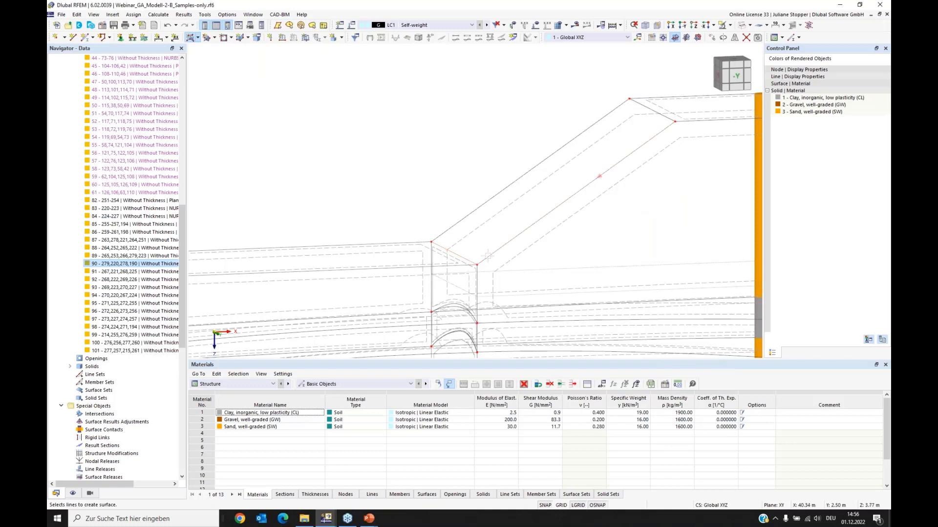
click(457, 222)
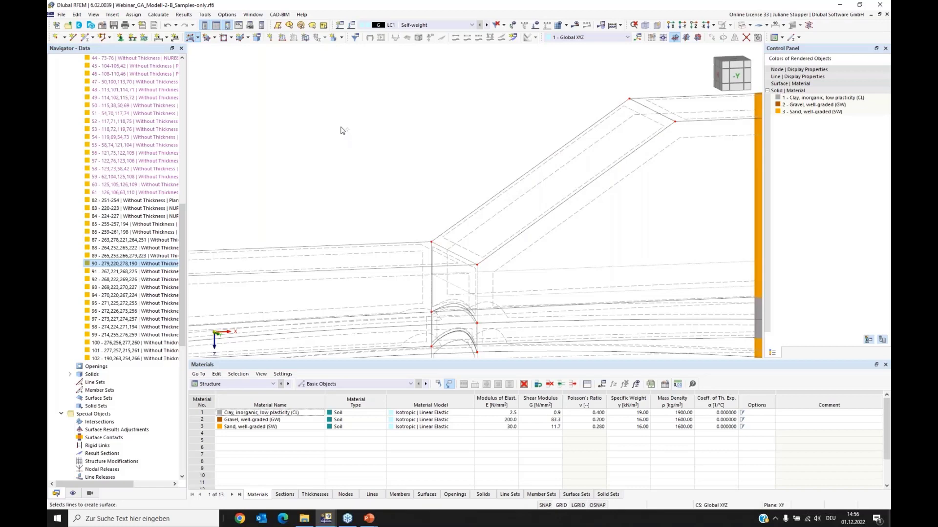
Add slope surface 102 to the boundary surfaces of solid 9, with autocomplete turned off for the surface selection.
drag(182, 222, 159, 114)
click(70, 121)
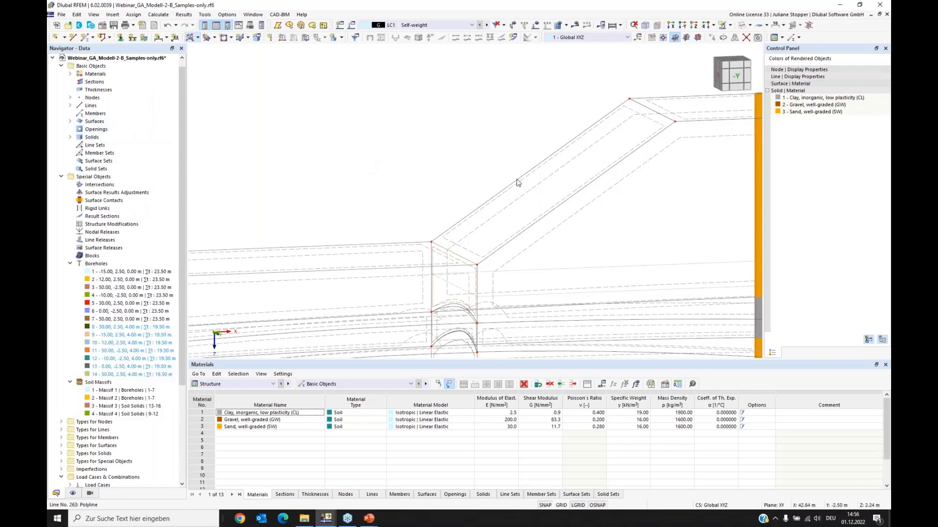
scroll(512, 184, down, 2)
scroll(513, 184, up, 1)
middle_drag(553, 203, 411, 214)
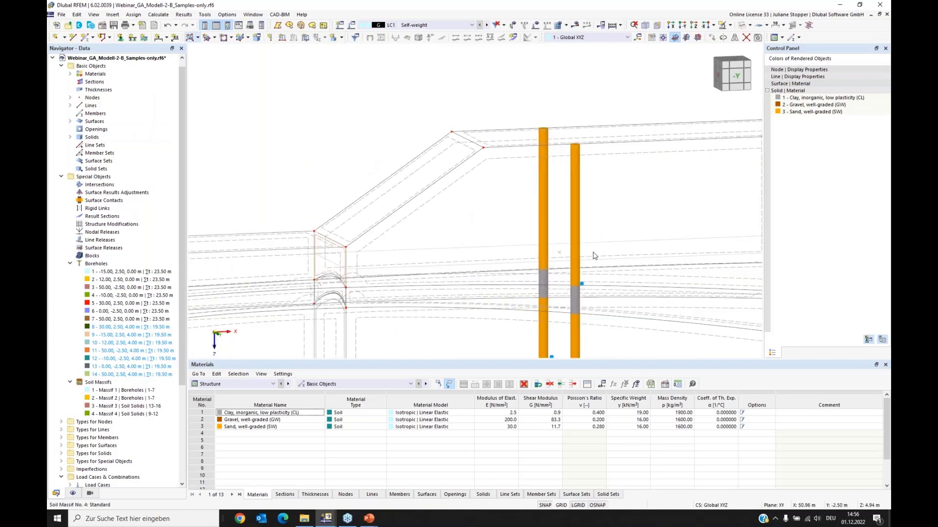
click(69, 137)
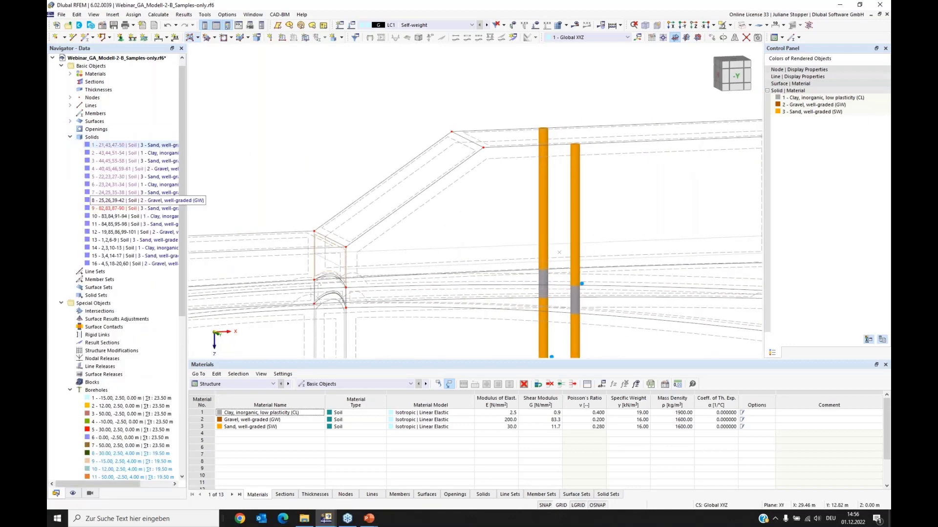
right_click(138, 211)
click(145, 215)
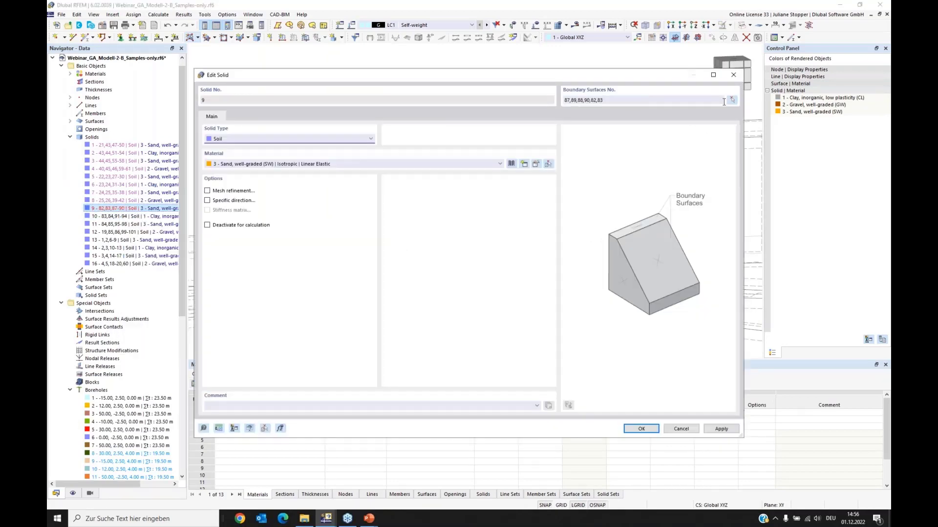
click(722, 99)
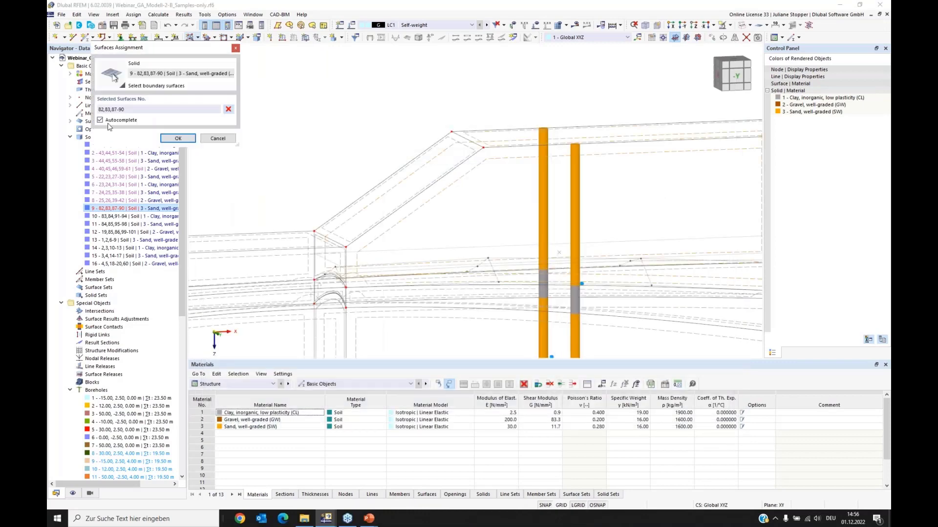
click(100, 120)
click(379, 185)
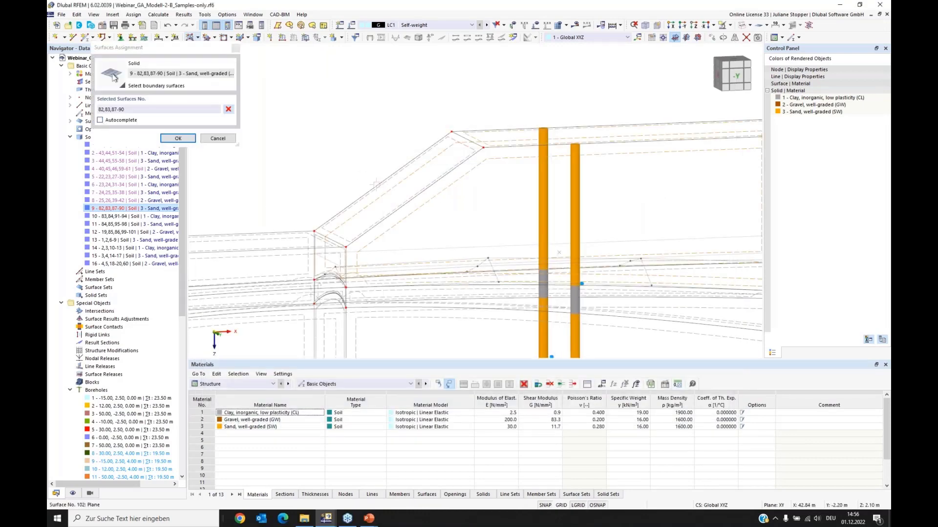
click(177, 138)
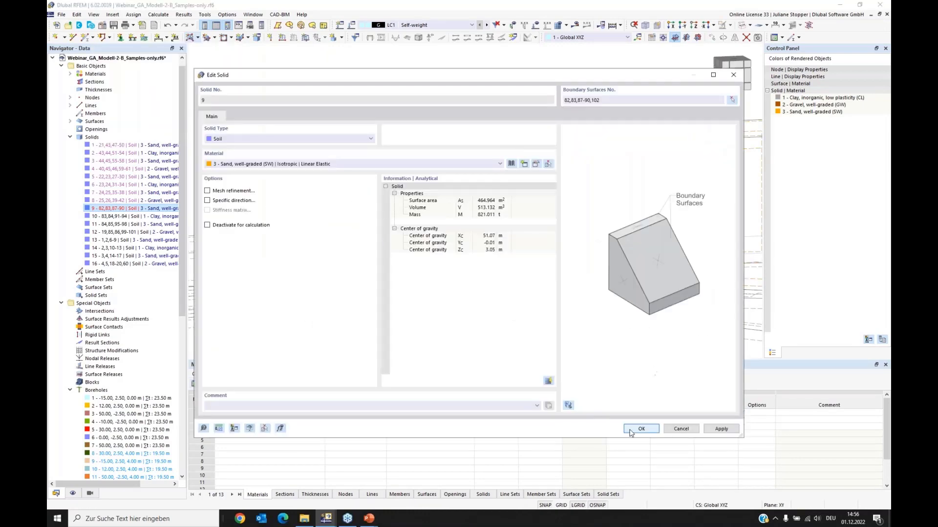
click(630, 432)
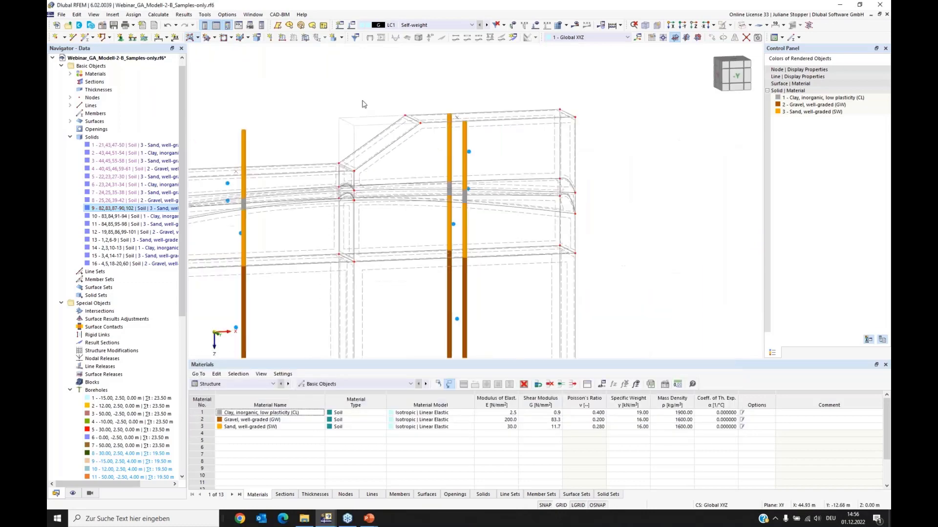
Hide the soil massif objects in the display and show the model as filled, rendered solids.
click(73, 493)
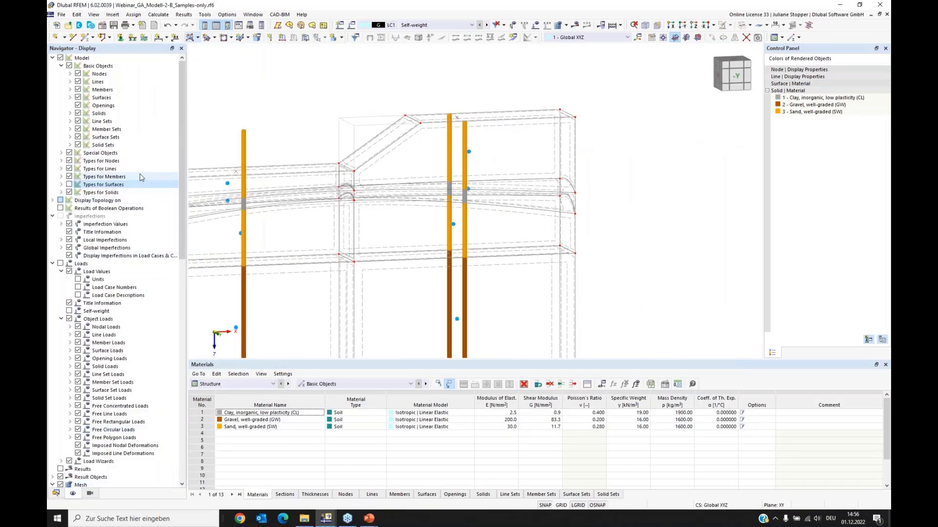
click(61, 154)
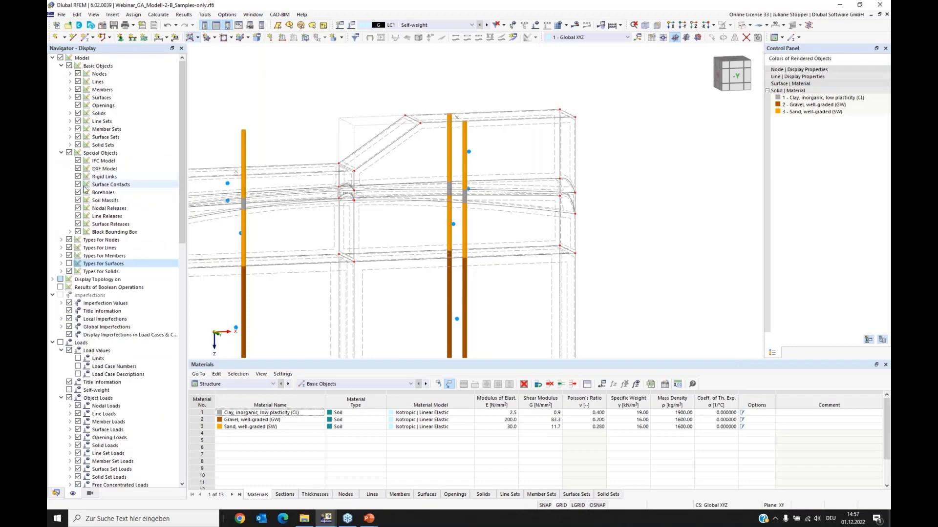
click(78, 200)
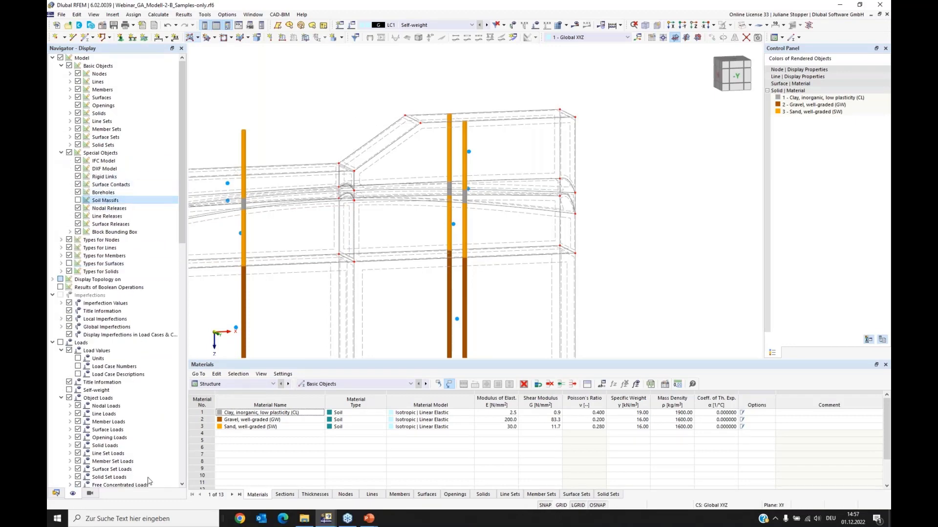
click(56, 493)
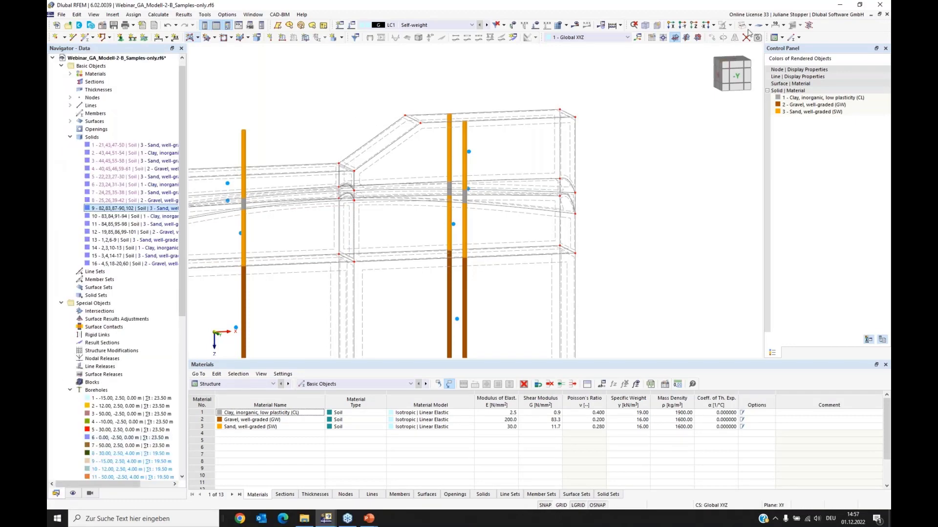
click(749, 25)
click(763, 46)
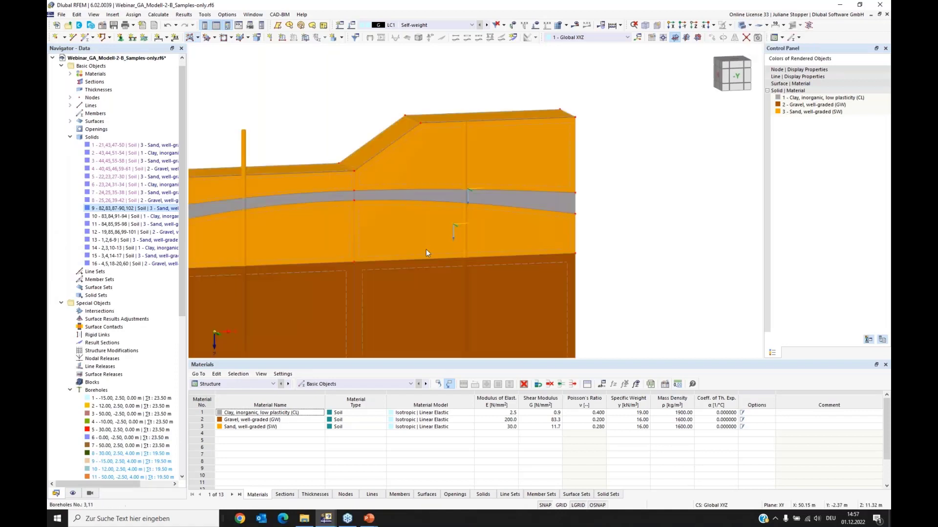
Create a rectangular surface with stiffness type Without Thickness on the lower terrain, from X 20, Y -2.5 to X 30, Y 2.5 at Z 4 m.
ctrl+middle_drag(411, 243, 482, 171)
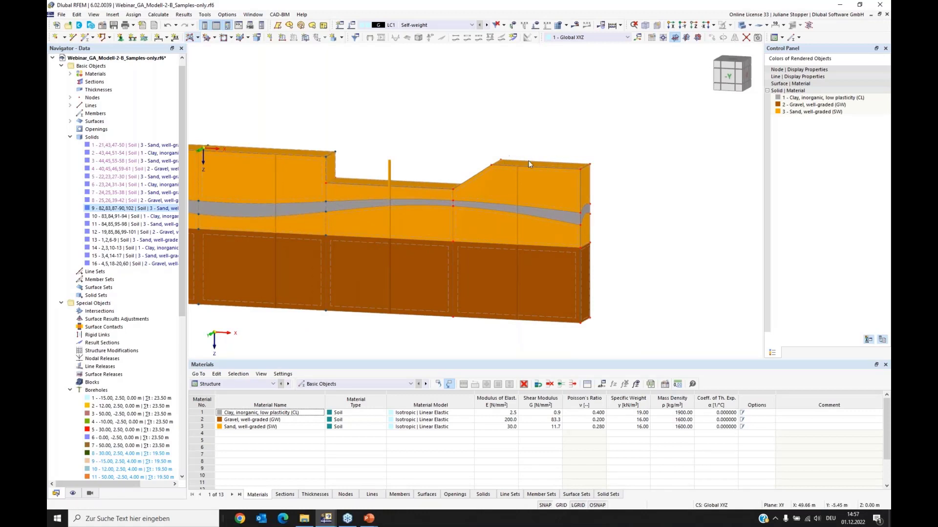
ctrl+middle_drag(517, 166, 523, 142)
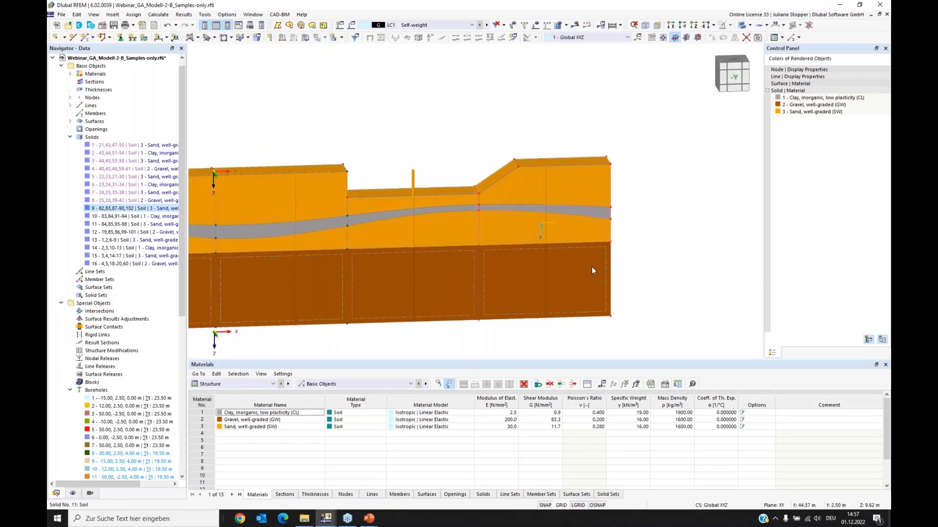
ctrl+middle_drag(683, 283, 571, 290)
ctrl+middle_drag(530, 156, 511, 154)
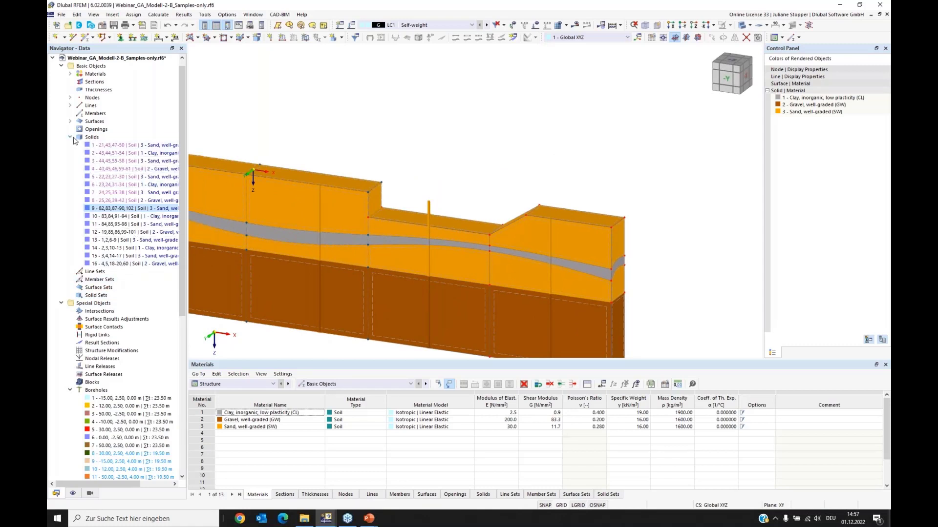
click(198, 37)
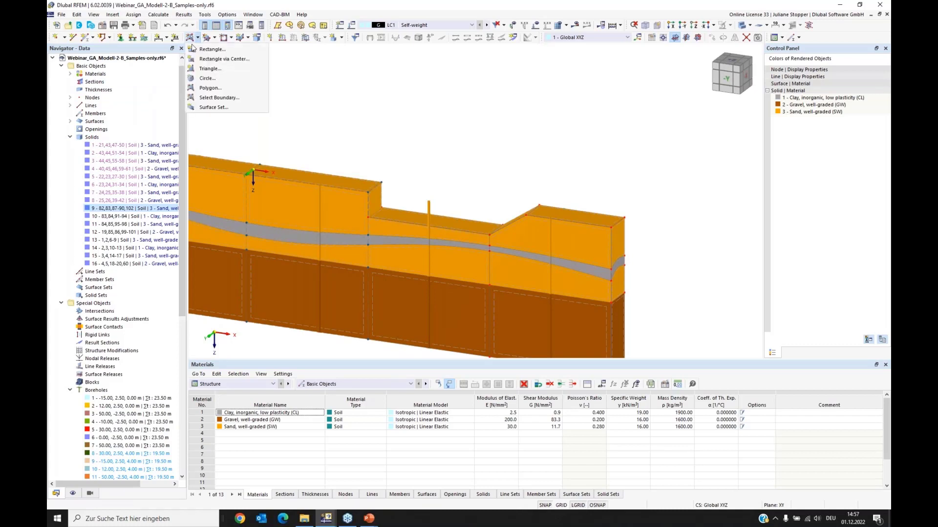
click(215, 64)
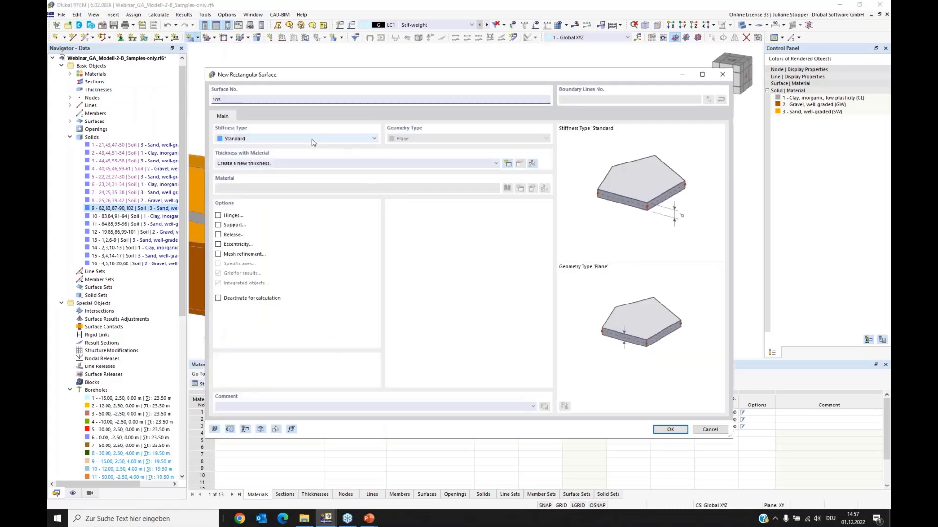
click(287, 141)
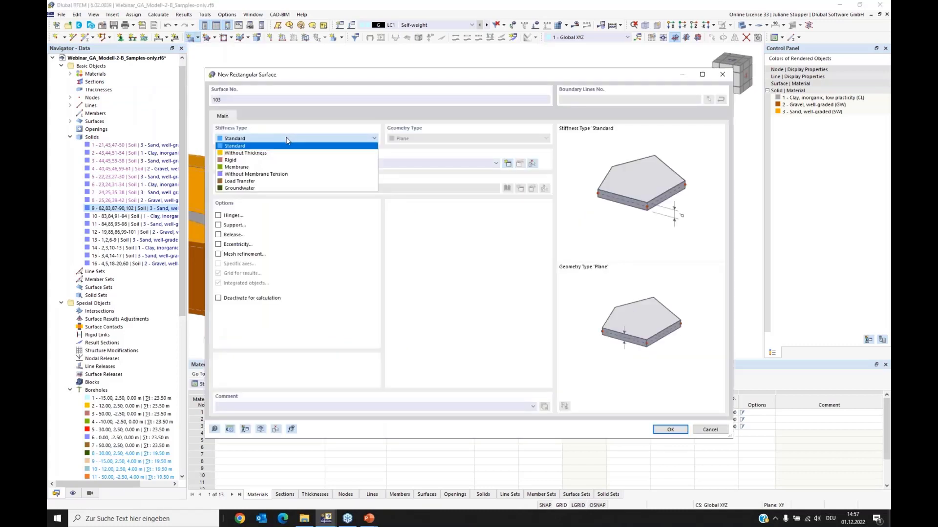
click(229, 153)
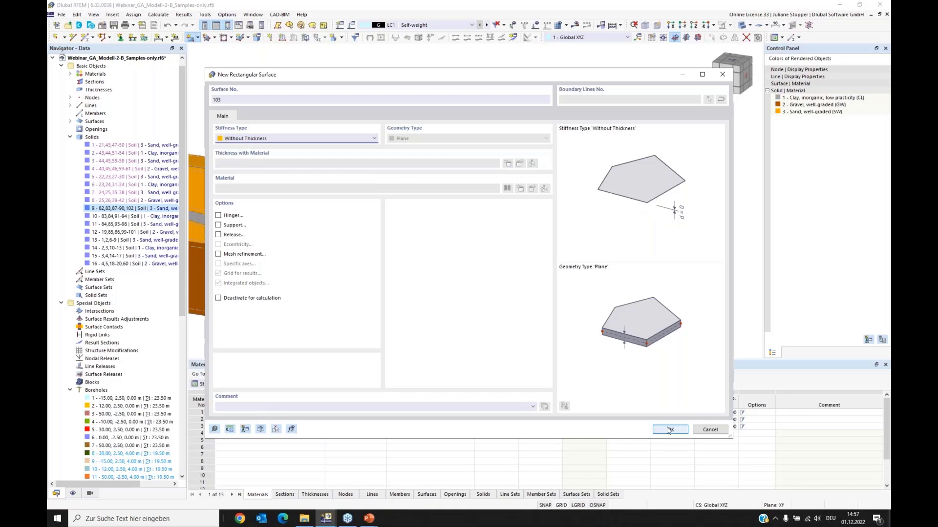
click(668, 430)
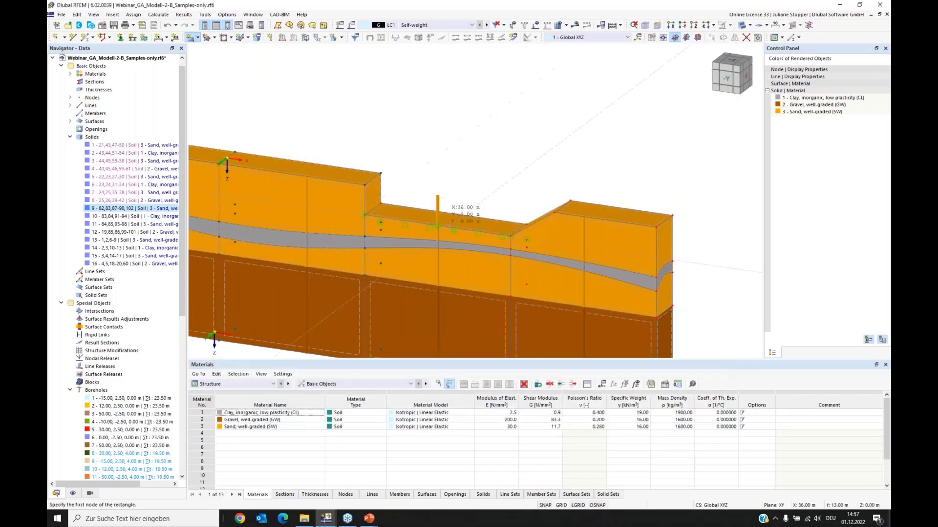
scroll(386, 210, up, 5)
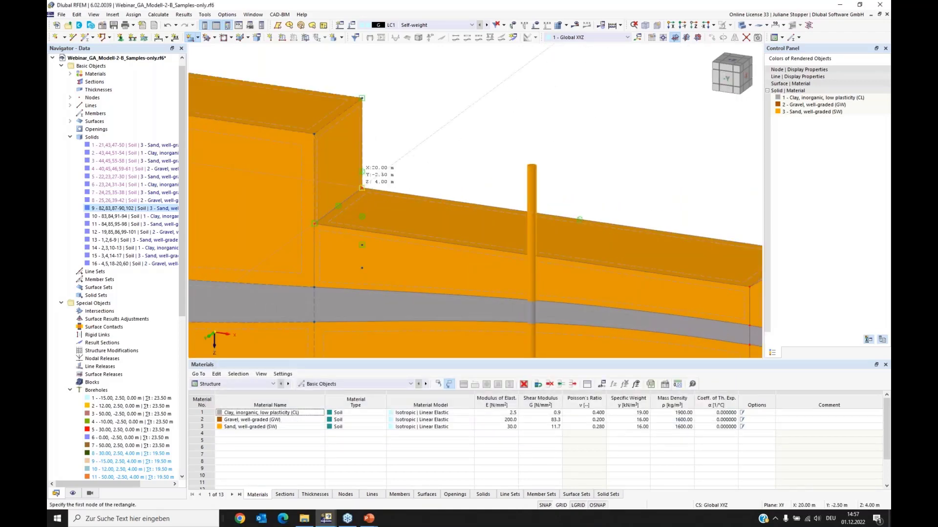
click(361, 187)
click(579, 219)
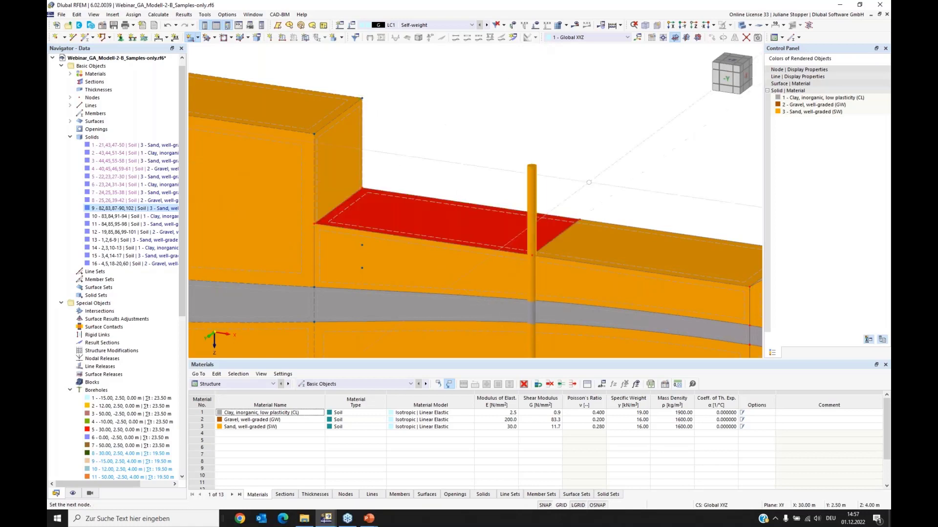
Move the free end edge and nodes of the new rectangular surface 6 m along the global X axis towards the vertical step.
key(Escape)
right_click(580, 220)
mouse_move(708, 274)
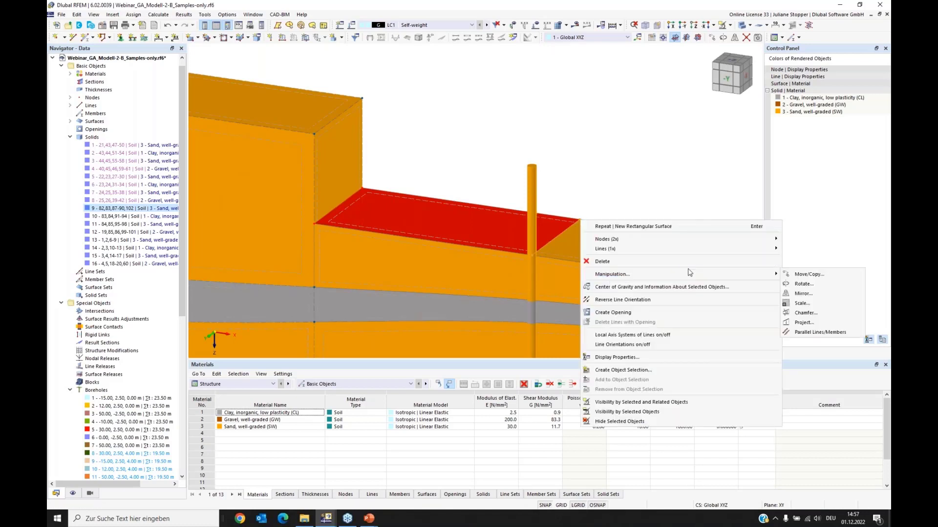
click(801, 275)
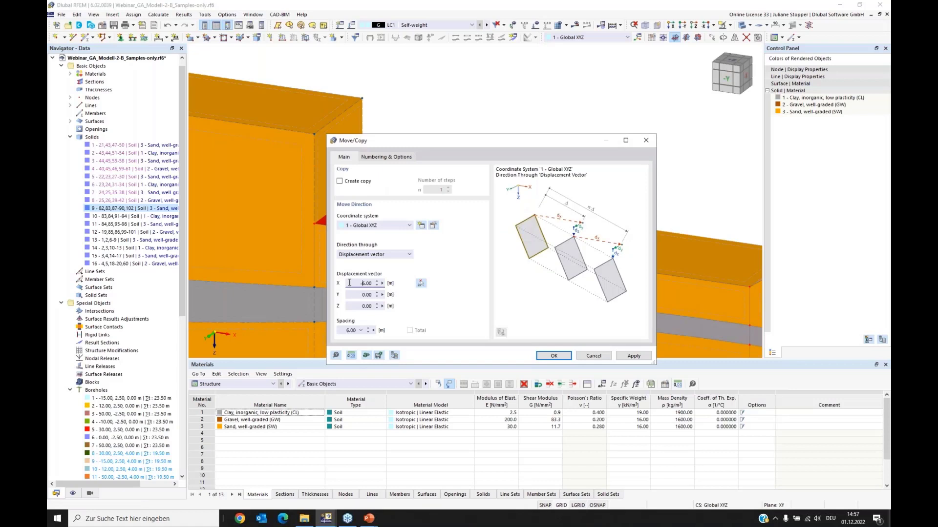
click(554, 355)
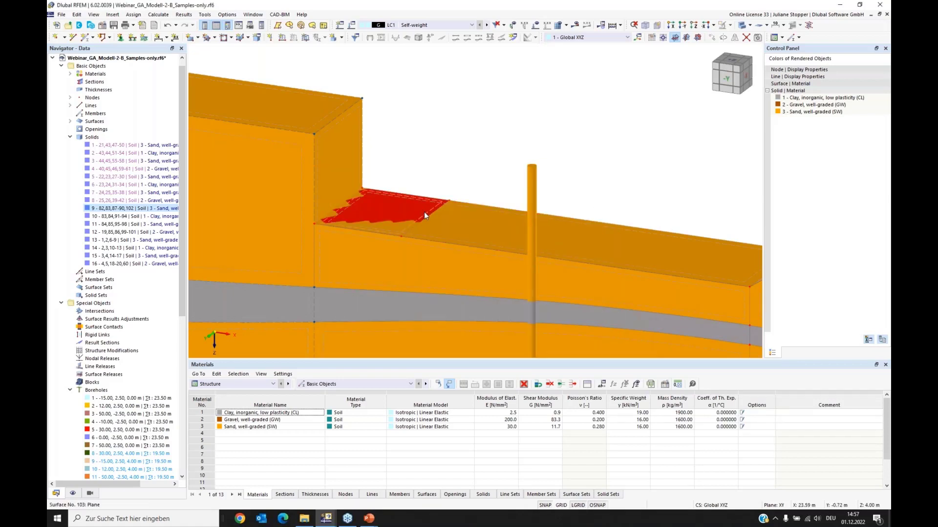
key(Escape)
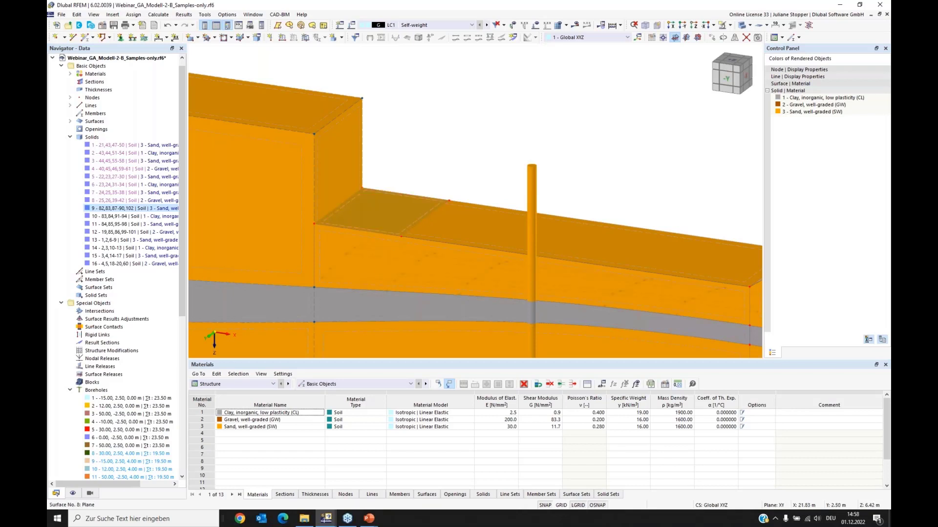
Extrude surface 103 into a solid 1.50 m high with material 1 - Clay and boundary surfaces set to Without Thickness.
middle_drag(347, 286, 380, 271)
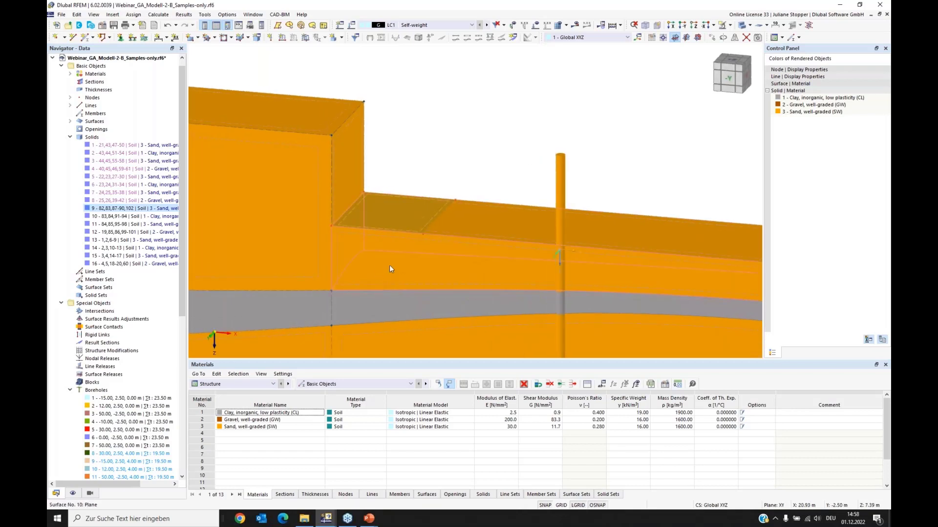
right_click(427, 229)
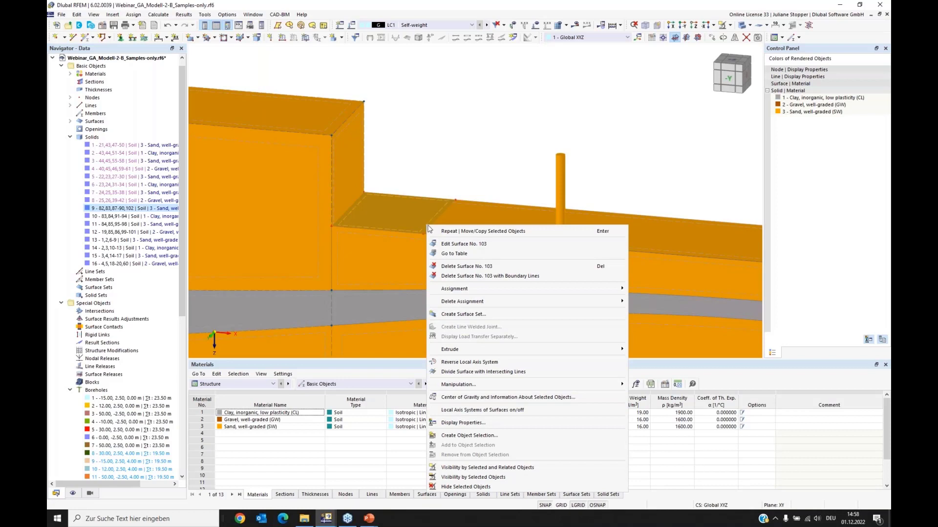
mouse_move(486, 350)
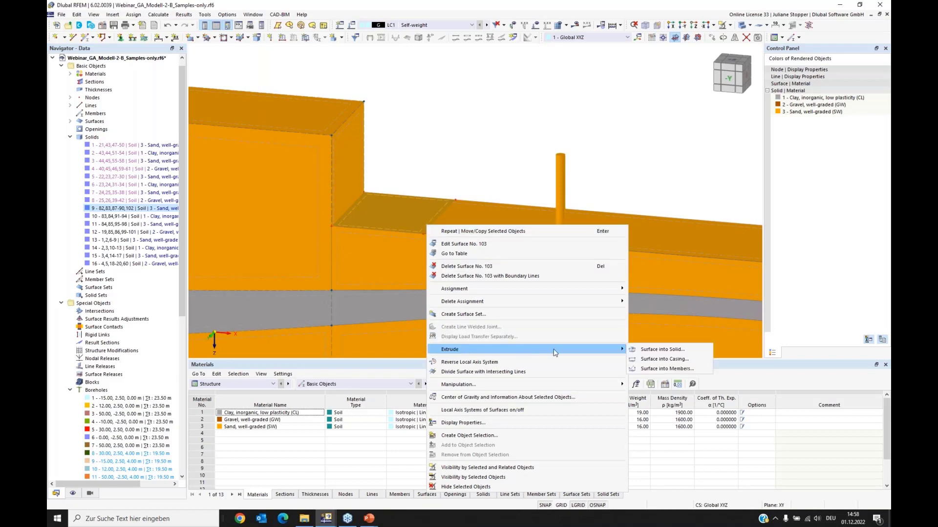
click(670, 350)
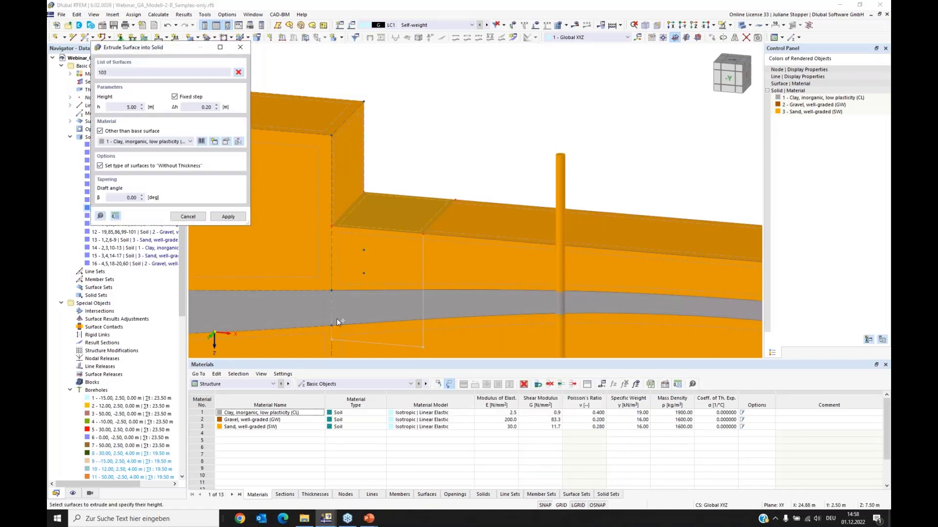
double_click(130, 107)
text(1)
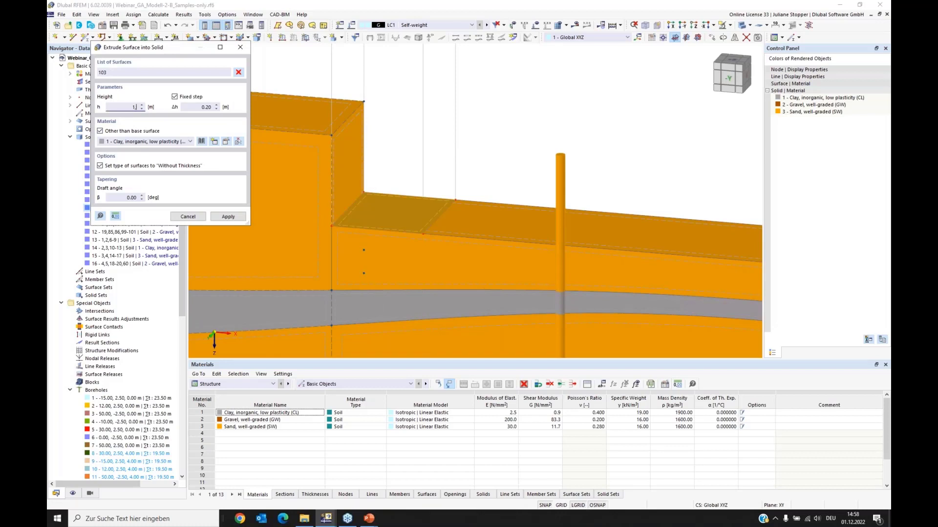
click(213, 216)
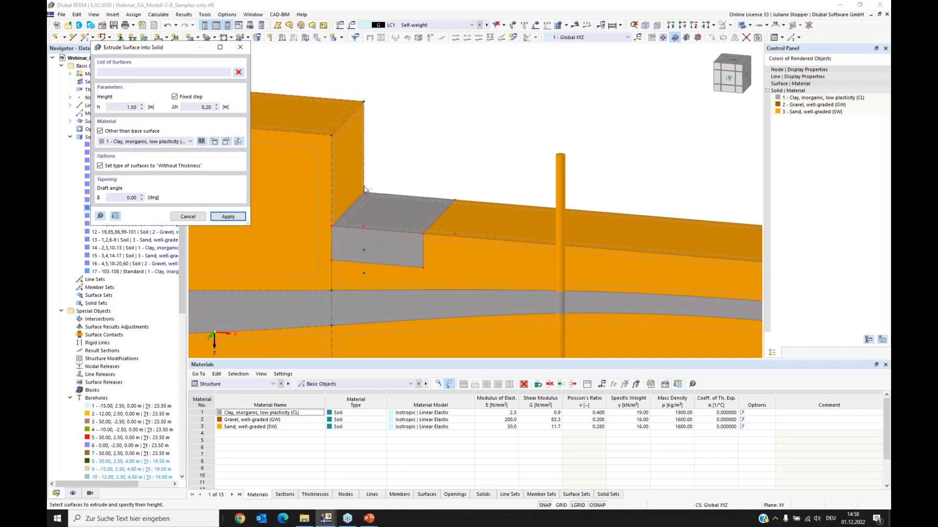
click(240, 47)
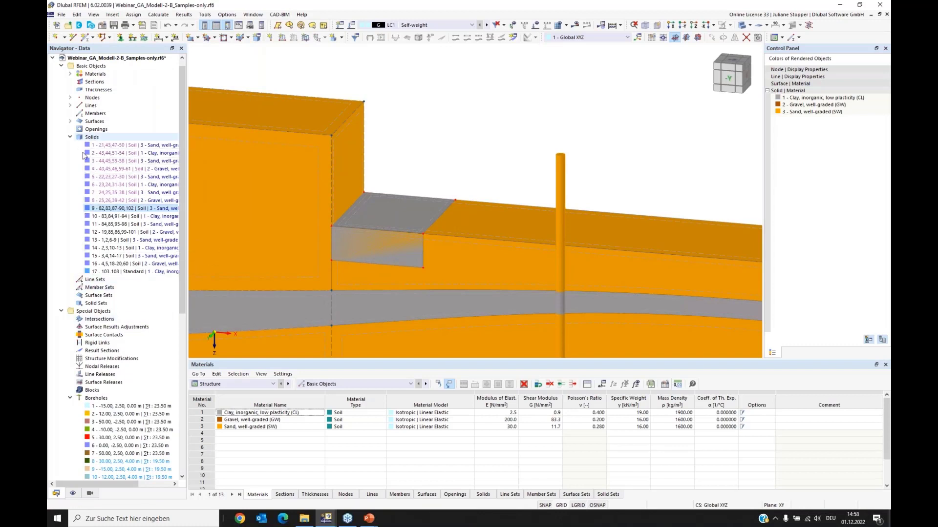
Change the solid type of the extruded block, solid 17, to Intersection.
right_click(101, 274)
click(121, 280)
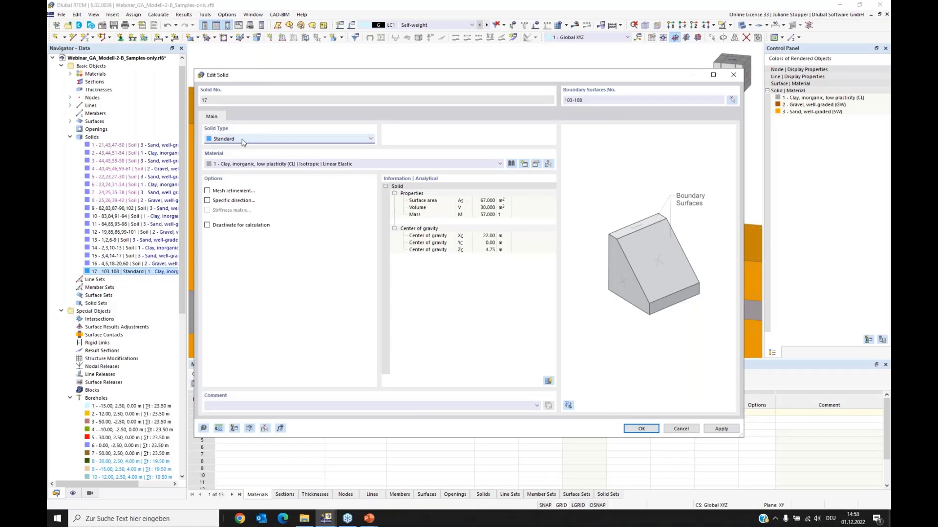
click(240, 141)
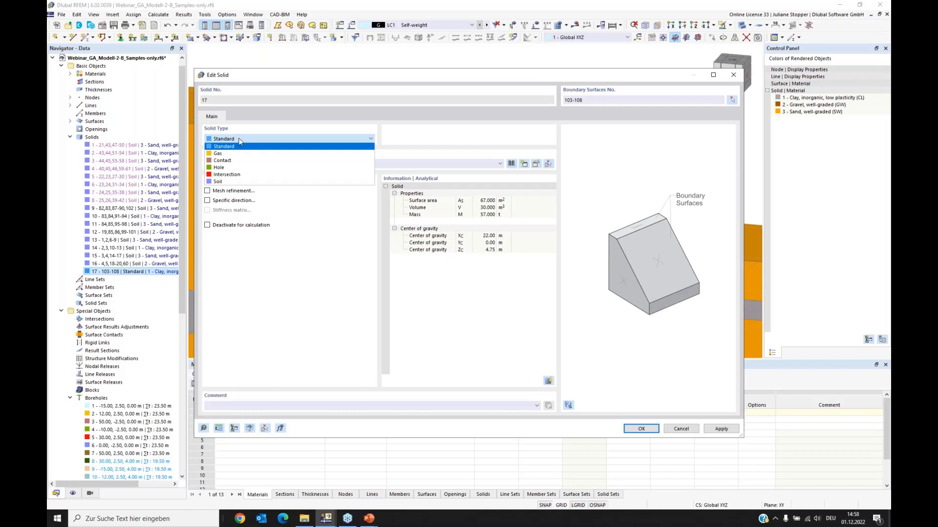
click(239, 175)
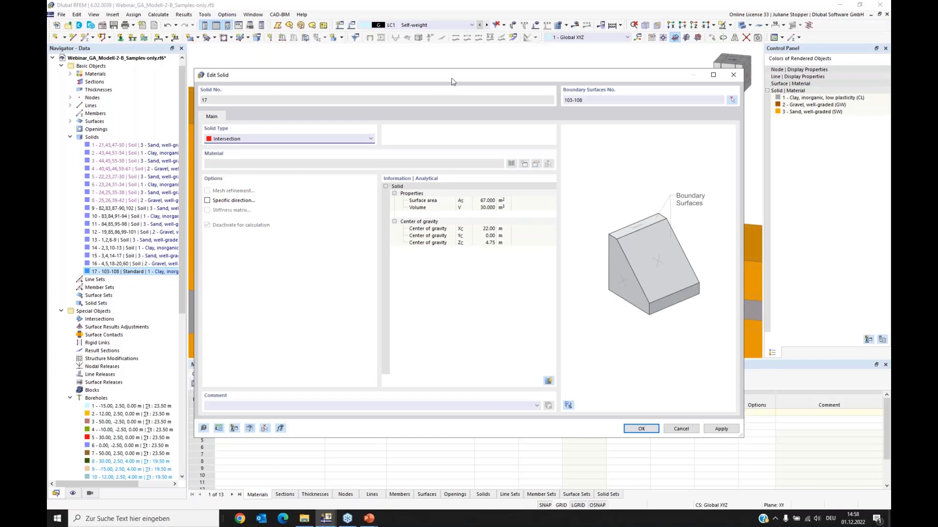
click(638, 430)
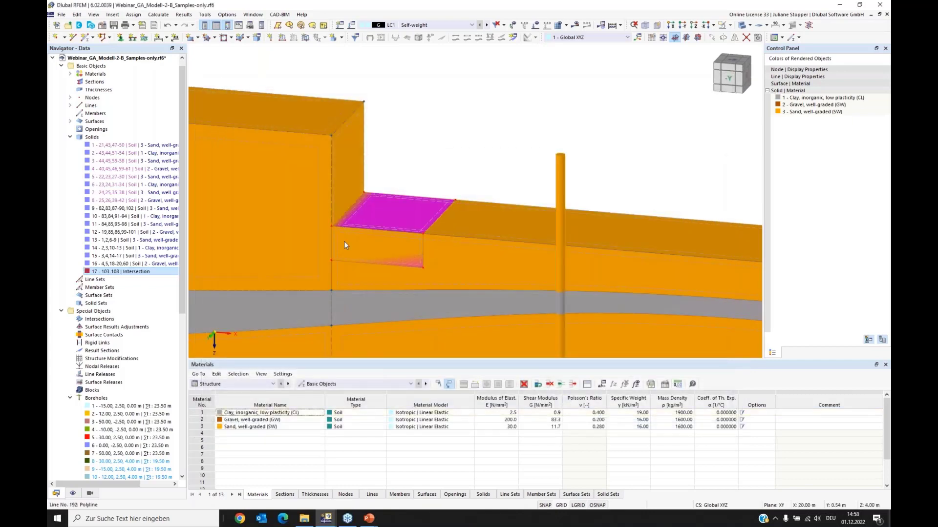
Select the upper sand solid together with the intersection block and cut it by solid intersections, accepting the non-planar boundary warning.
middle_drag(387, 298, 443, 275)
middle_drag(495, 338, 467, 304)
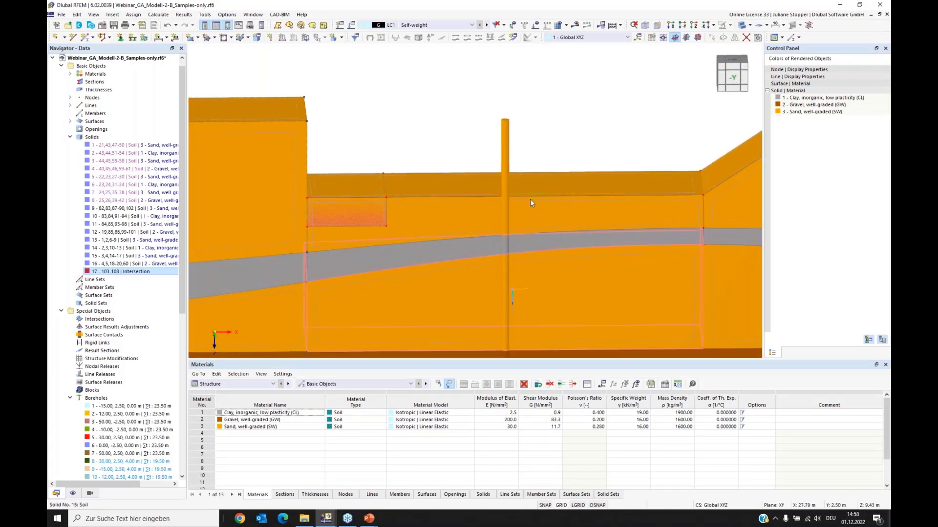
drag(538, 112, 352, 217)
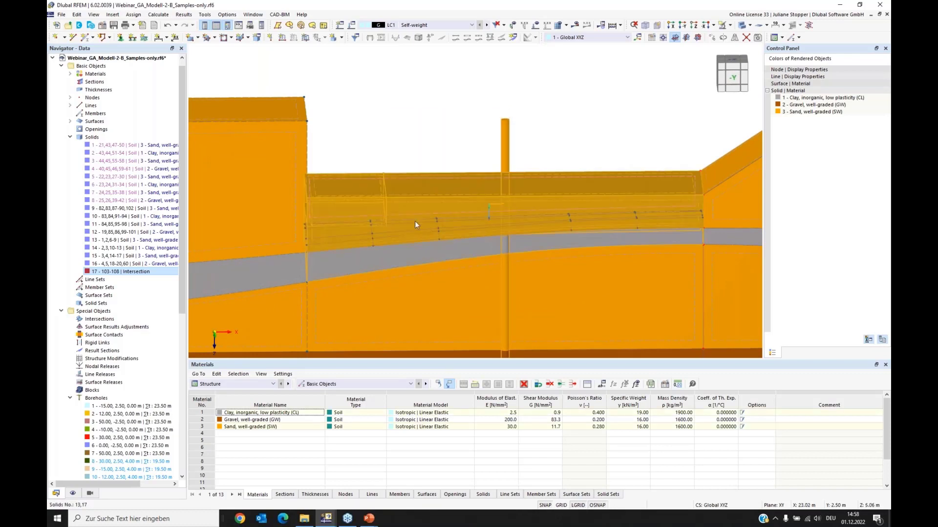
right_click(489, 203)
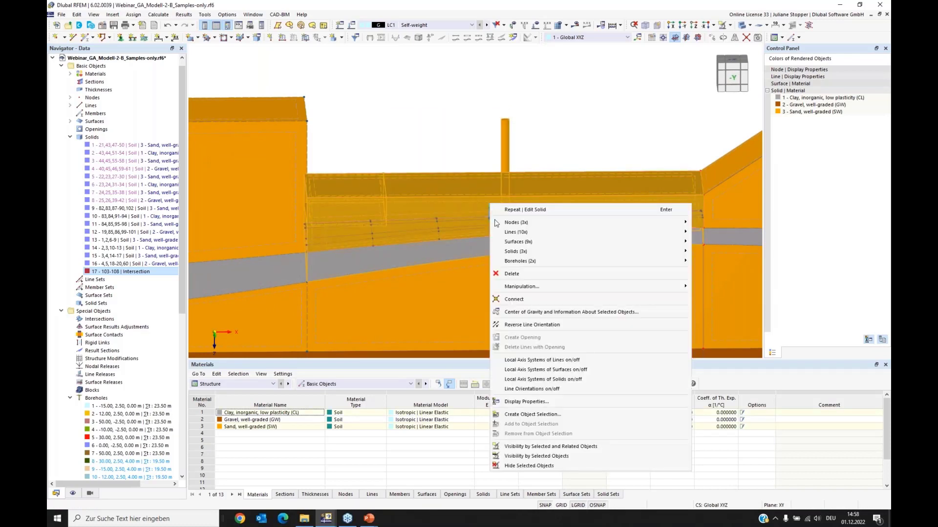
mouse_move(516, 255)
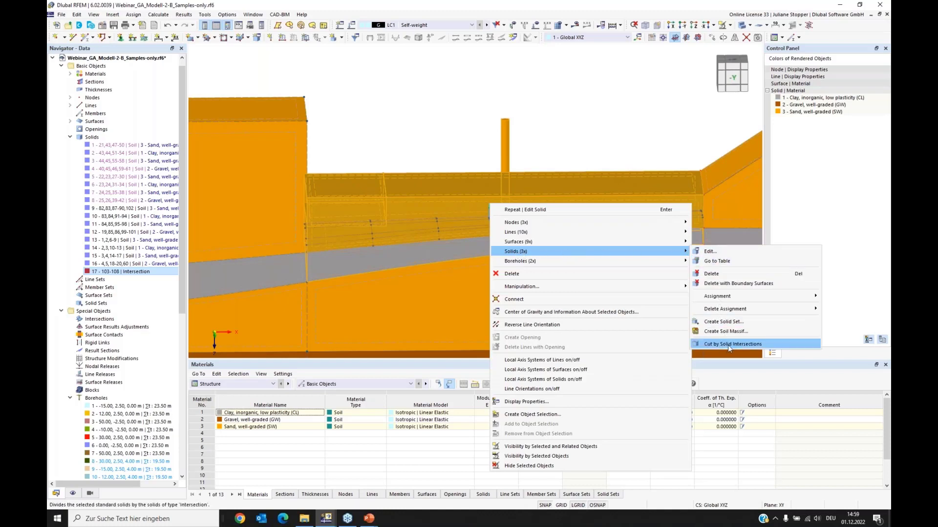
click(772, 344)
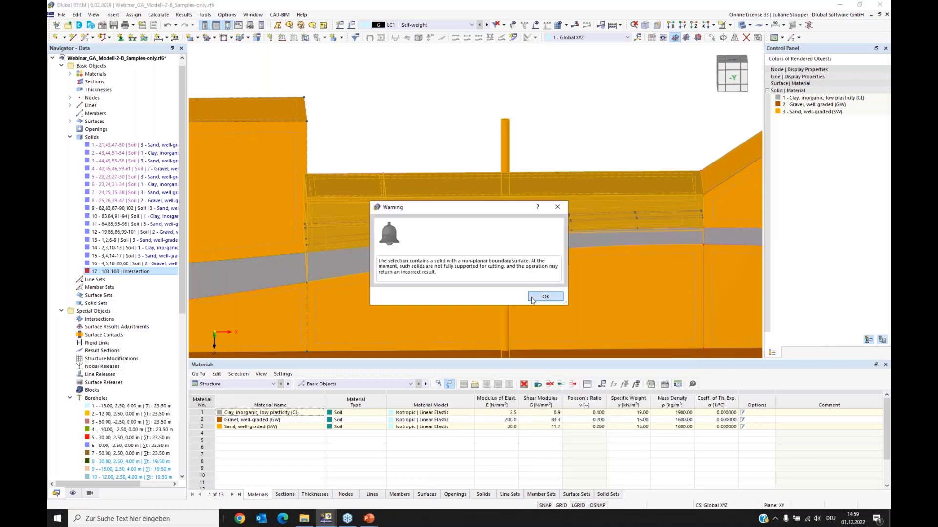
click(541, 296)
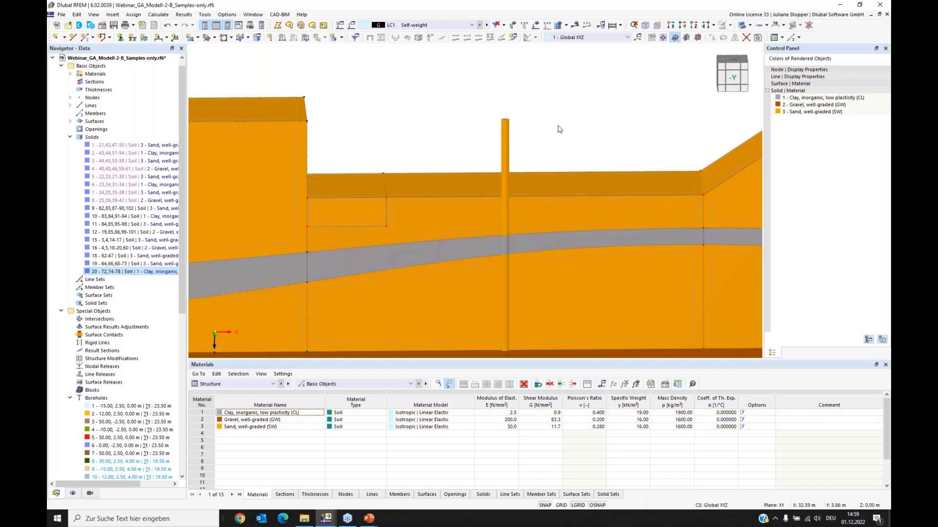
Delete the cut-out sand block beside the vertical step together with its boundary surfaces to form the pit.
ctrl+middle_drag(594, 124, 574, 115)
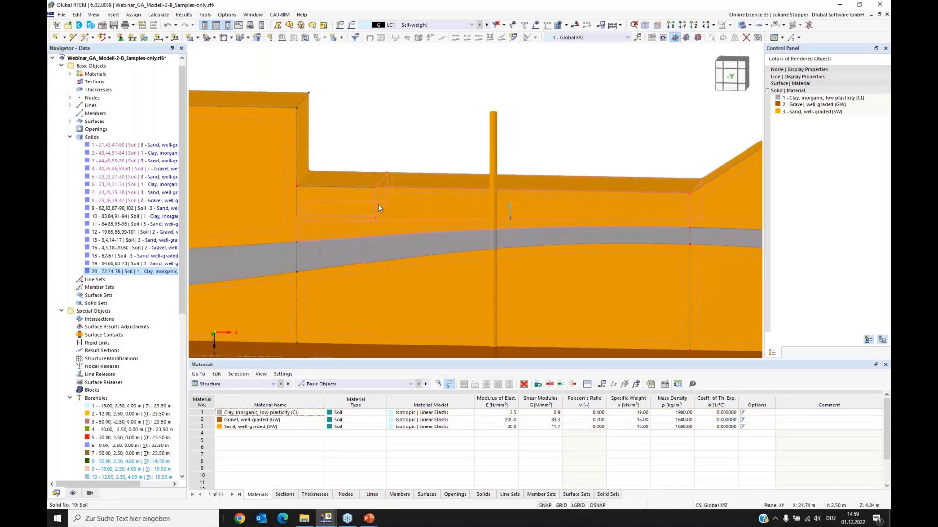
click(342, 198)
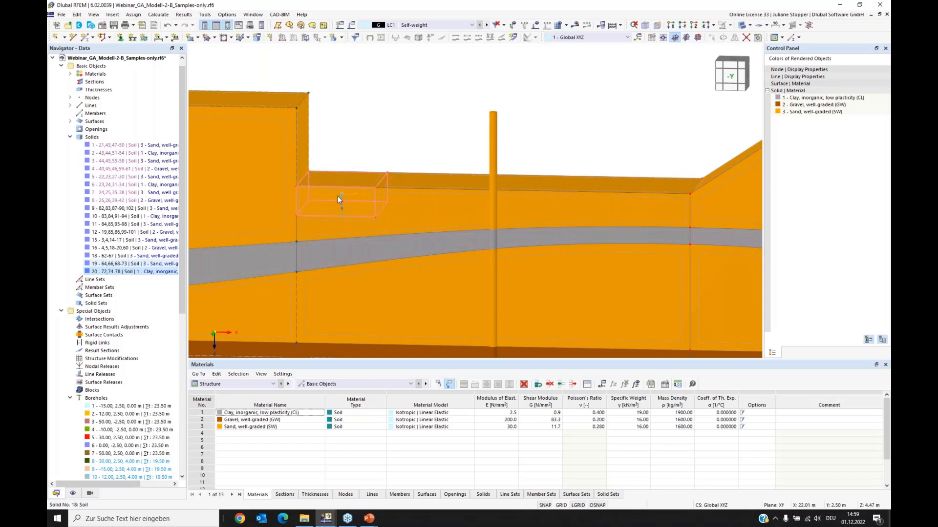
ctrl+middle_drag(332, 218, 365, 180)
drag(360, 133, 346, 195)
right_click(346, 195)
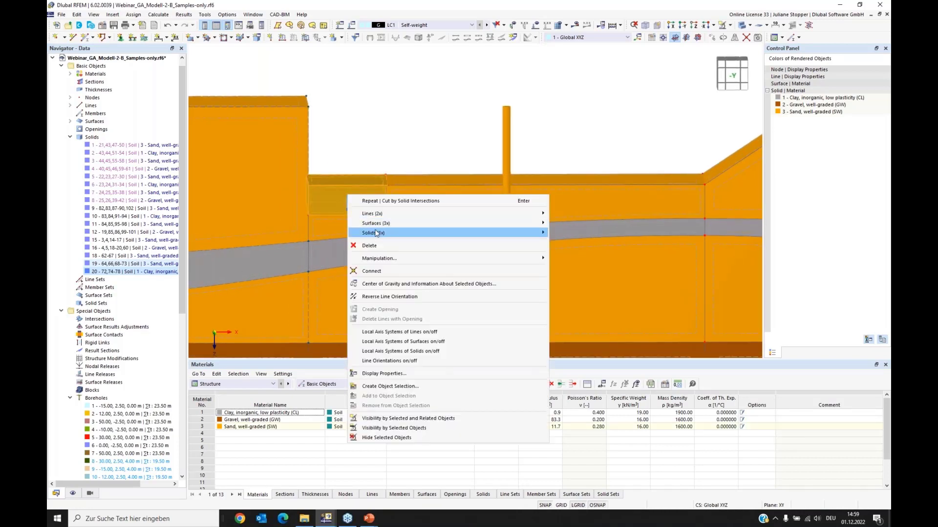
mouse_move(374, 236)
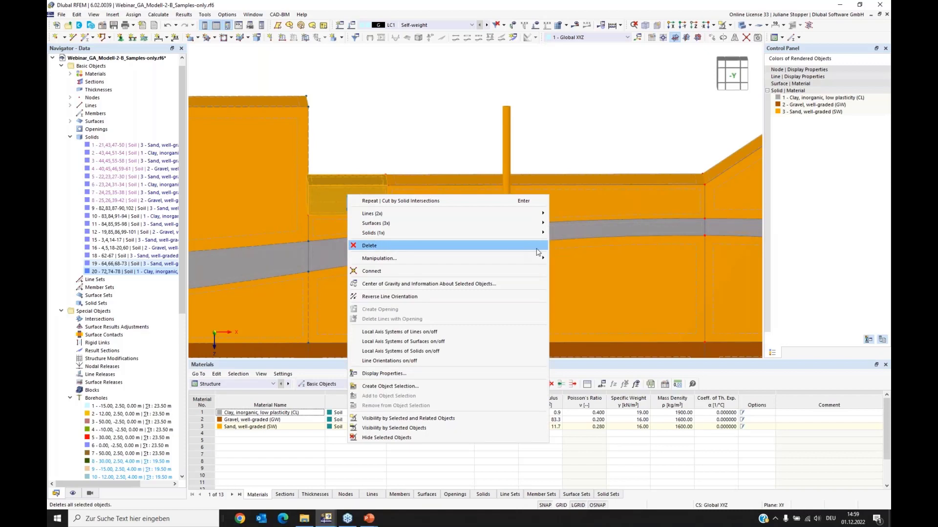
mouse_move(541, 233)
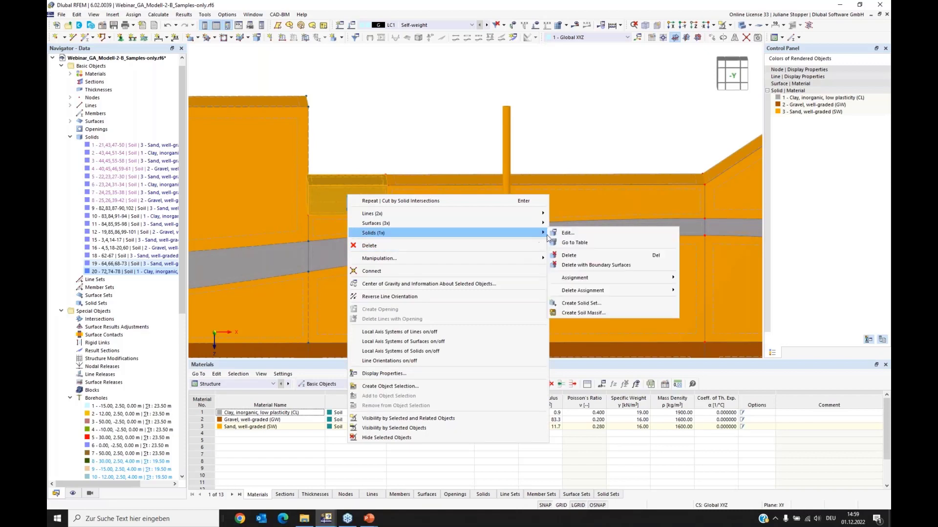
click(585, 266)
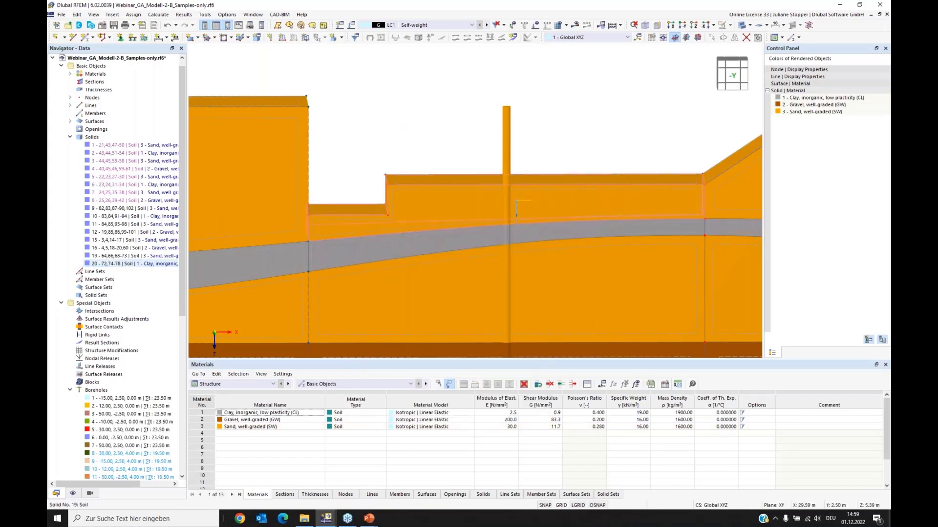
Examine the pit, the slope and the complete layered soil massif from several angles.
ctrl+middle_drag(513, 212, 404, 207)
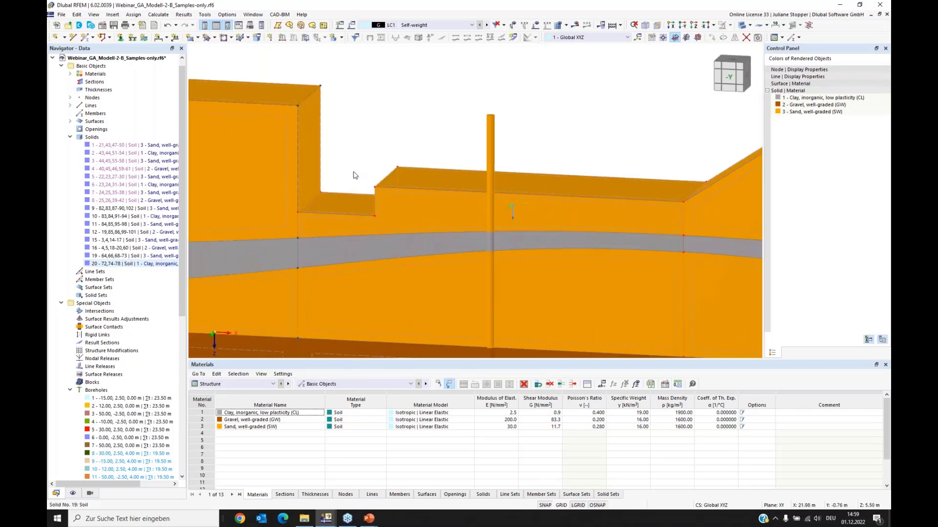
scroll(348, 187, down, 2)
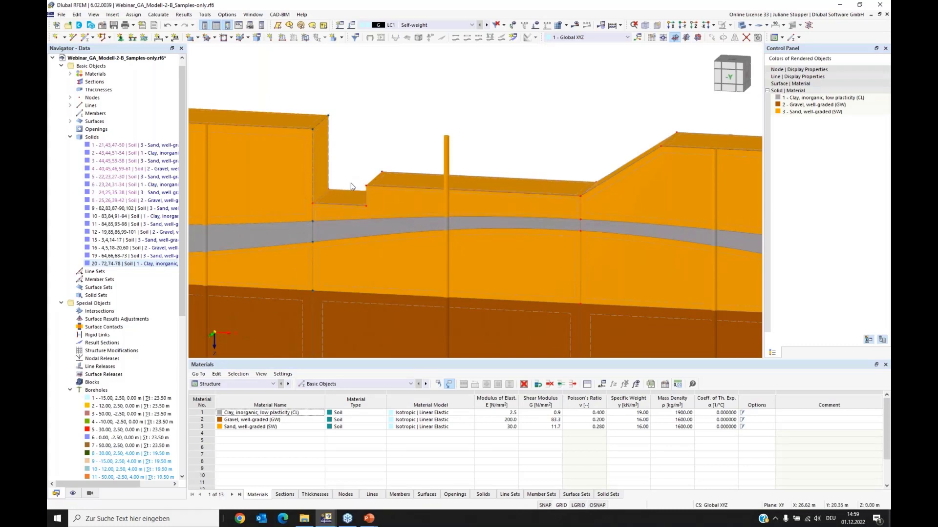
ctrl+middle_drag(342, 182, 377, 228)
scroll(349, 183, down, 5)
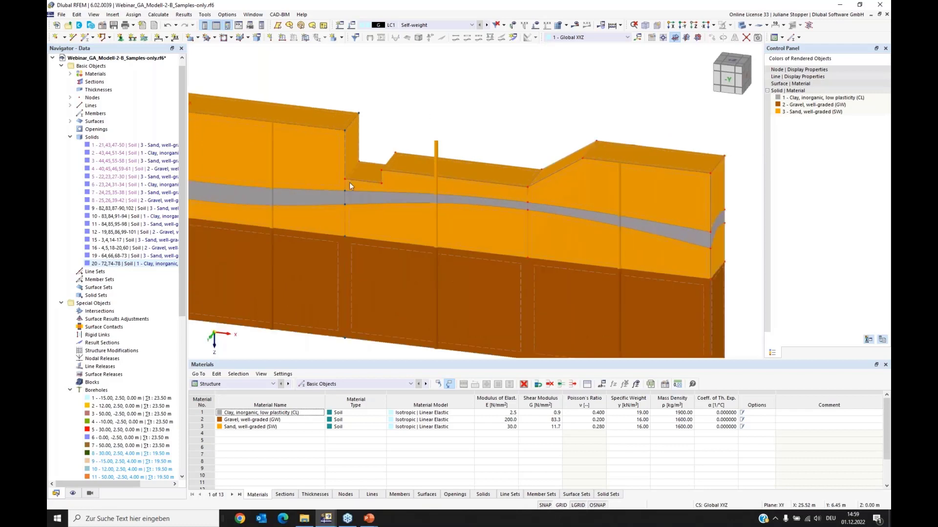
ctrl+middle_drag(327, 234, 376, 190)
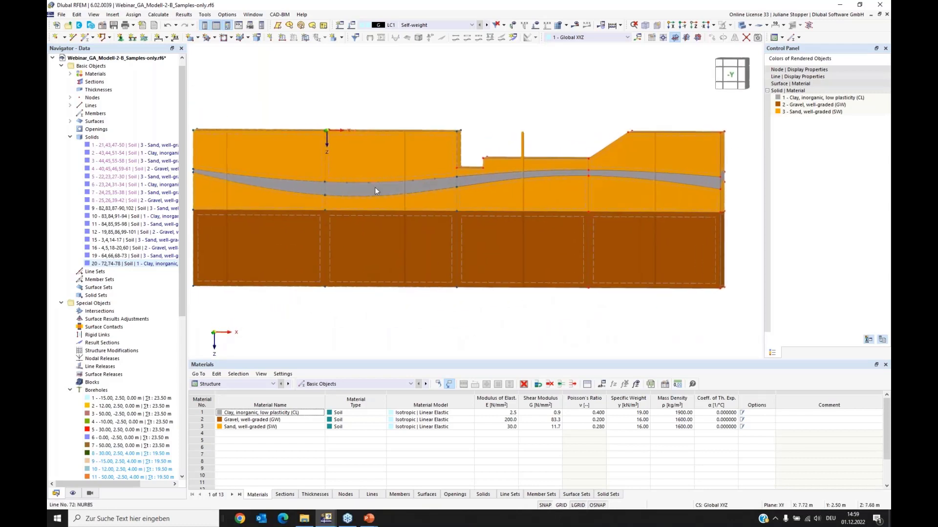
ctrl+middle_drag(597, 237, 570, 259)
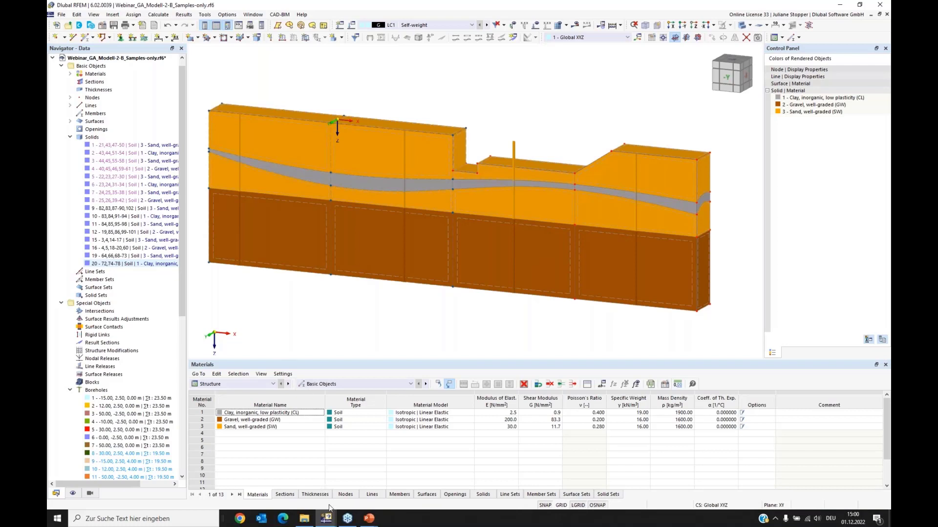
Switch to the running PowerPoint slide show and advance past the Parameters slide.
mouse_move(370, 522)
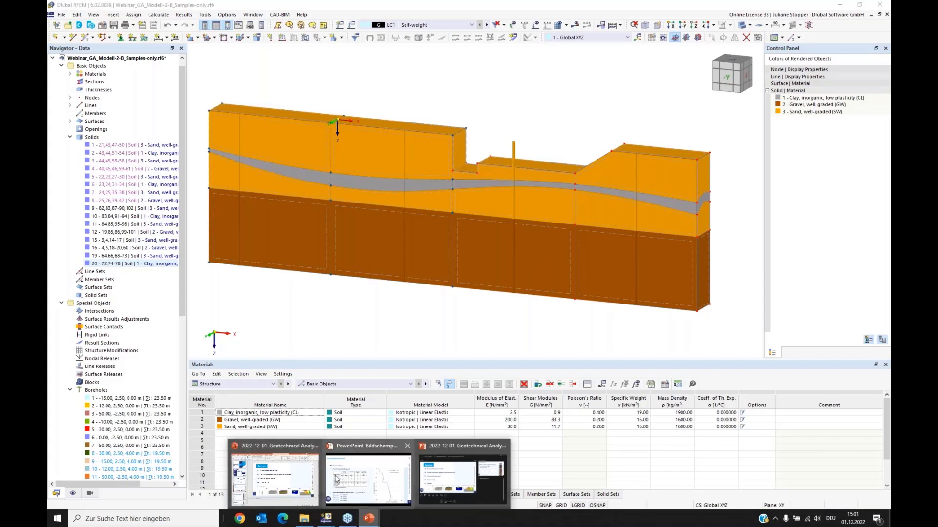
click(365, 484)
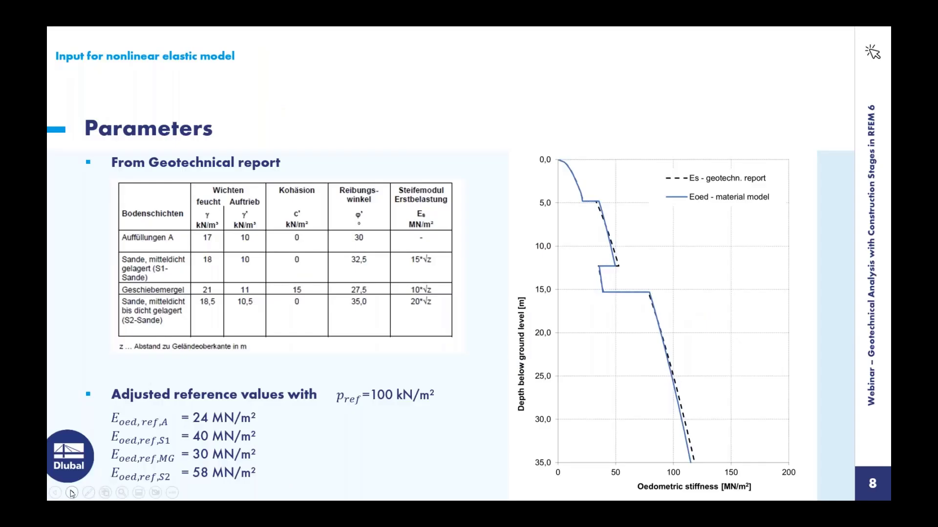
click(72, 493)
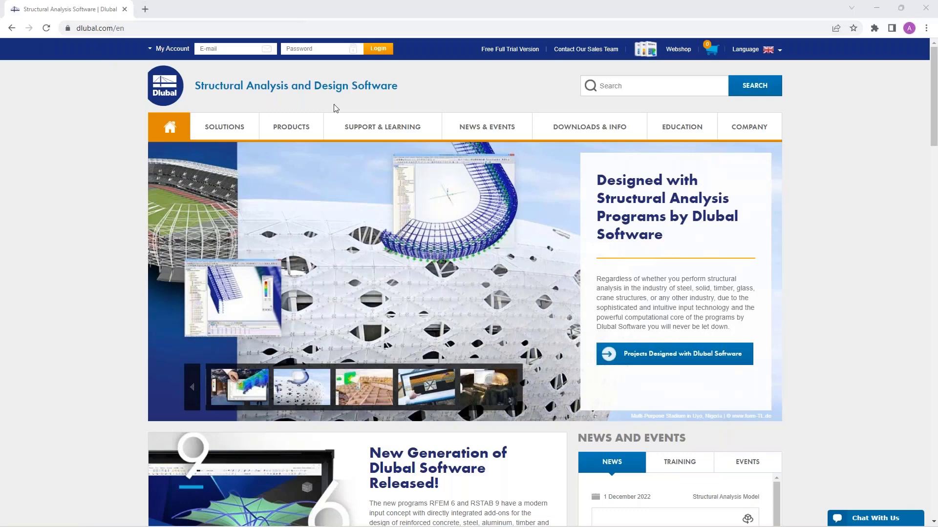
On the Dlubal website, find the webinar "Geotechnical Analysis with Construction Stages in RFEM 6" in the Webinars list and open its page.
mouse_move(476, 132)
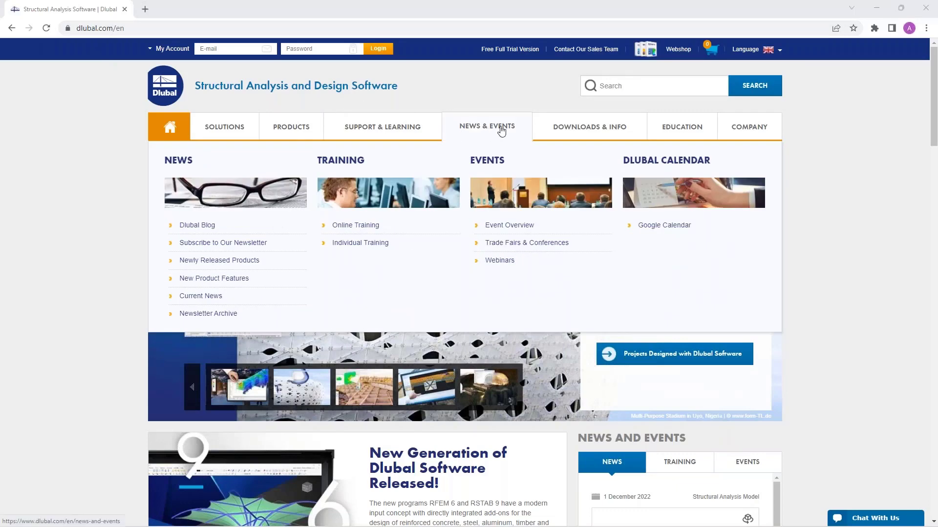
click(497, 264)
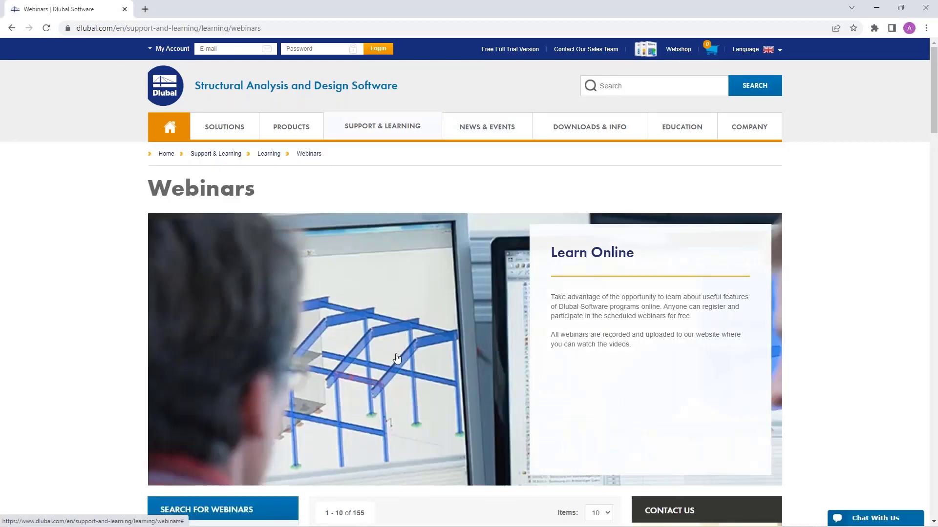
scroll(397, 358, down, 1)
scroll(397, 358, down, 6)
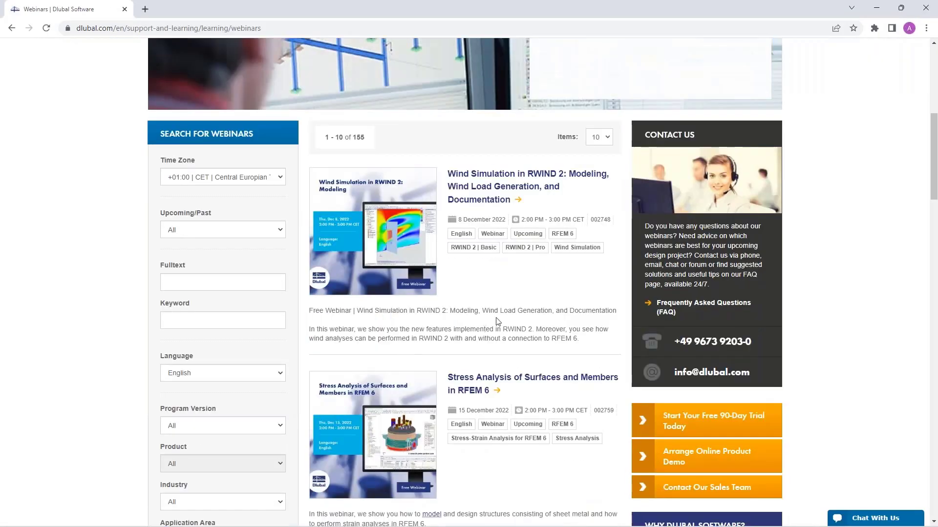
scroll(482, 288, down, 1)
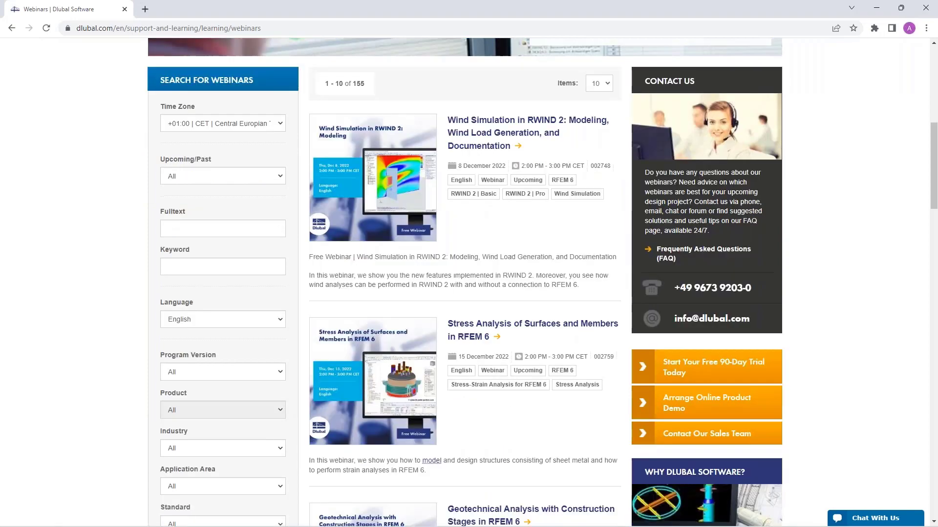
scroll(475, 325, down, 4)
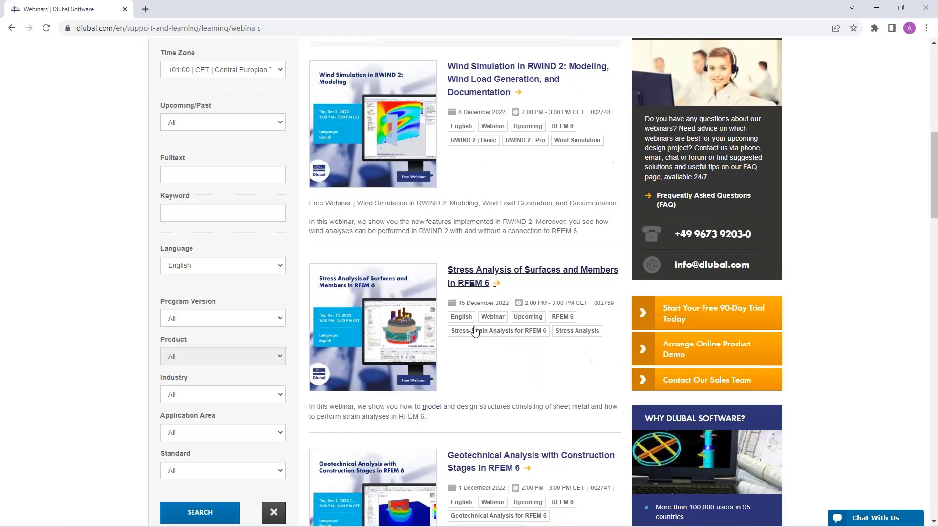
scroll(475, 331, up, 2)
scroll(481, 386, down, 2)
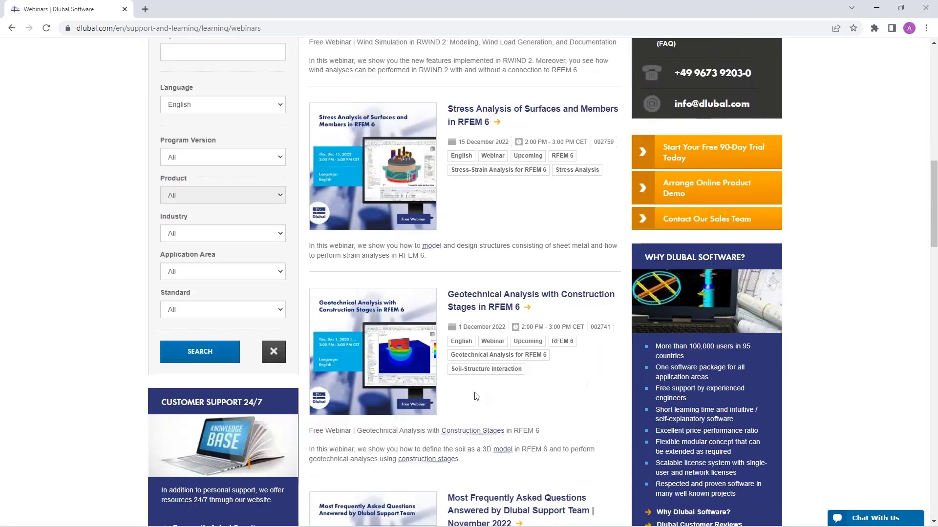
click(481, 299)
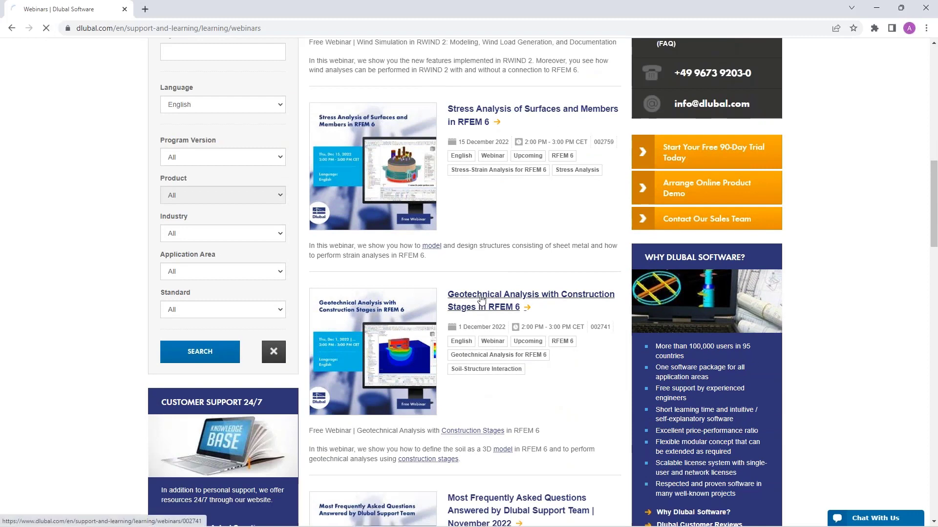
Look through the webinar page's content, time schedule, presentation slides download, recommended events, videos and Models to Download.
scroll(482, 299, down, 2)
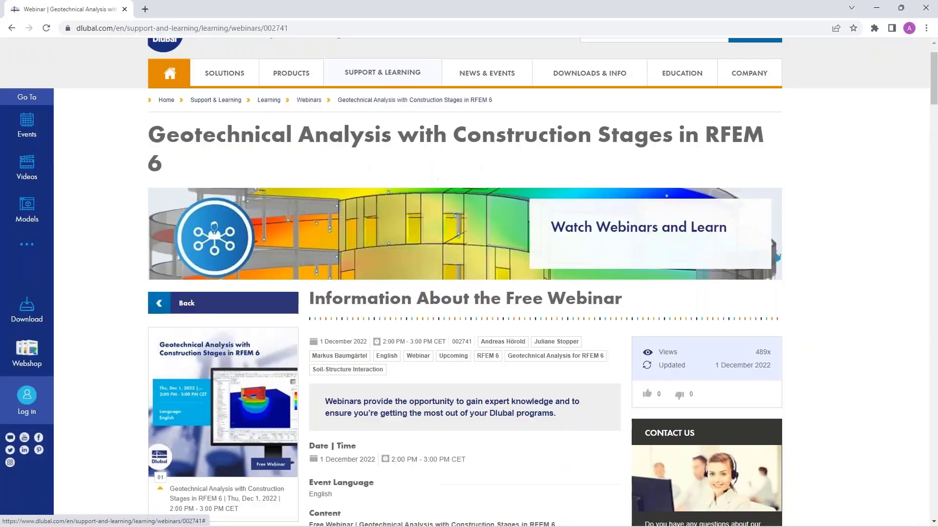
scroll(366, 413, down, 2)
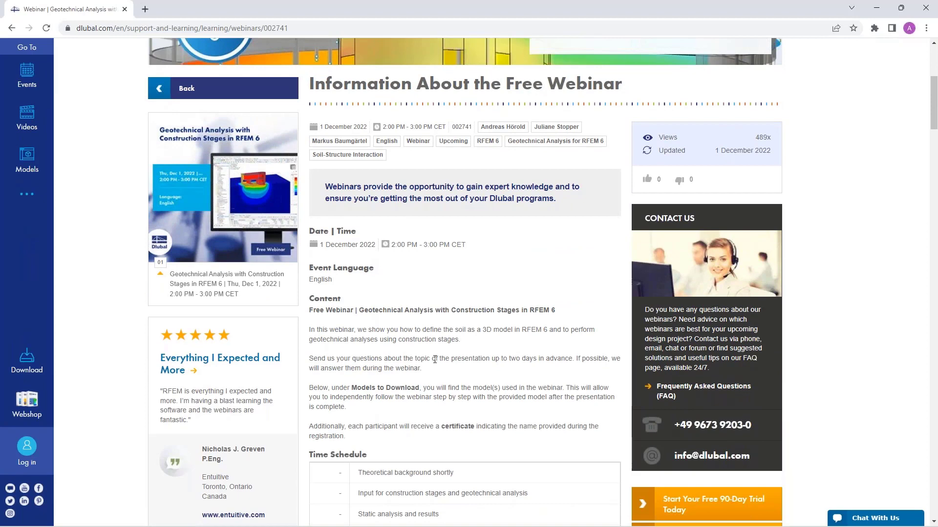
scroll(439, 370, down, 7)
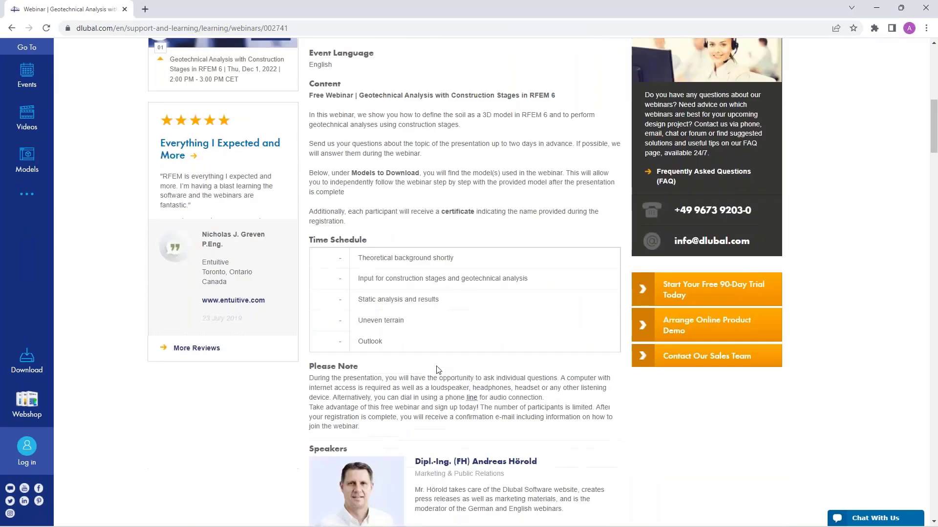
scroll(433, 373, down, 5)
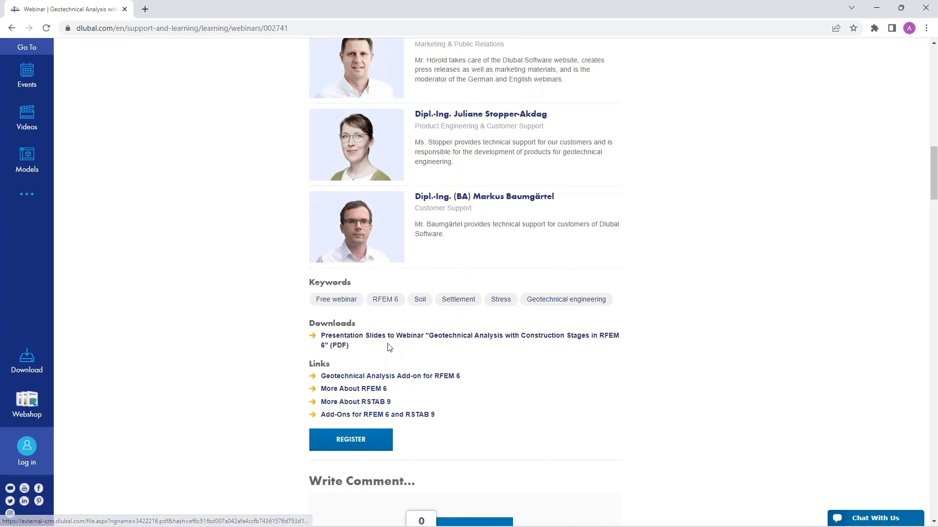
scroll(389, 347, down, 1)
scroll(389, 347, down, 14)
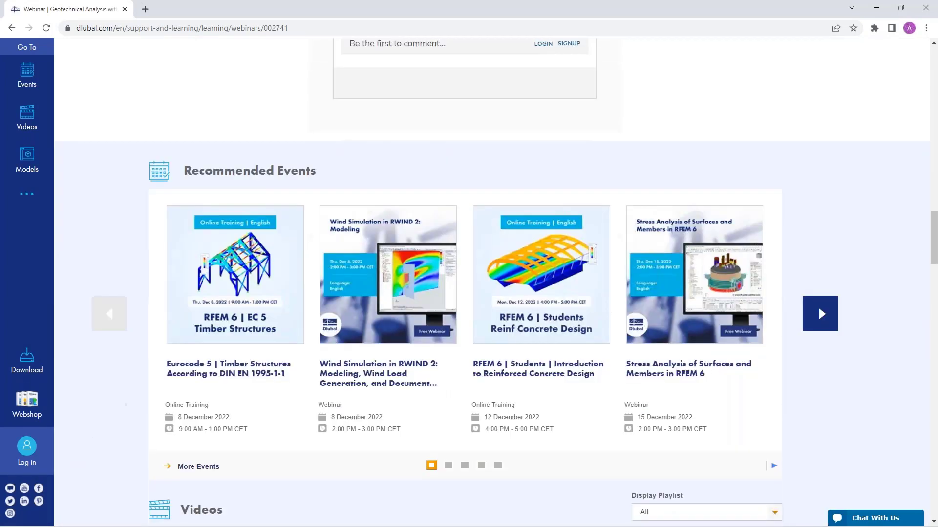
scroll(364, 307, down, 6)
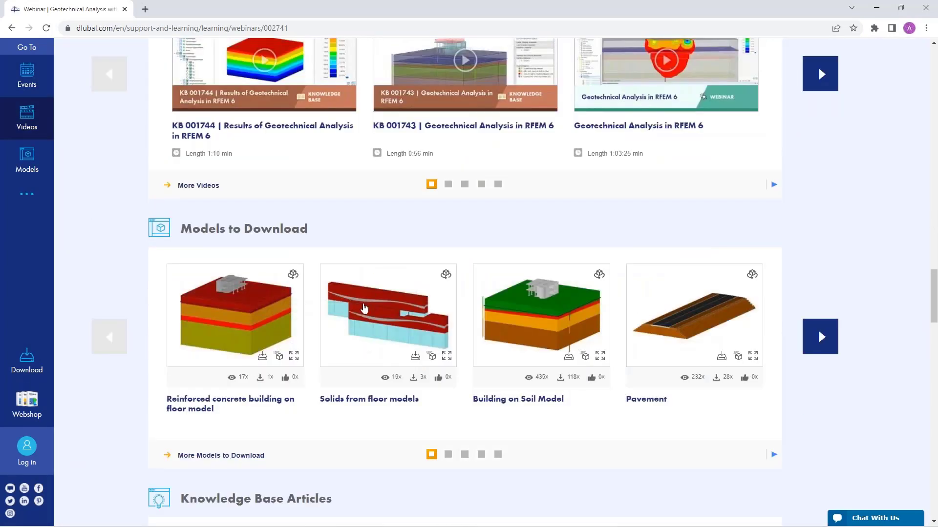
Open the Free Full Trial Version page and look over the downloadable trial programs.
scroll(364, 307, up, 1)
scroll(364, 308, up, 20)
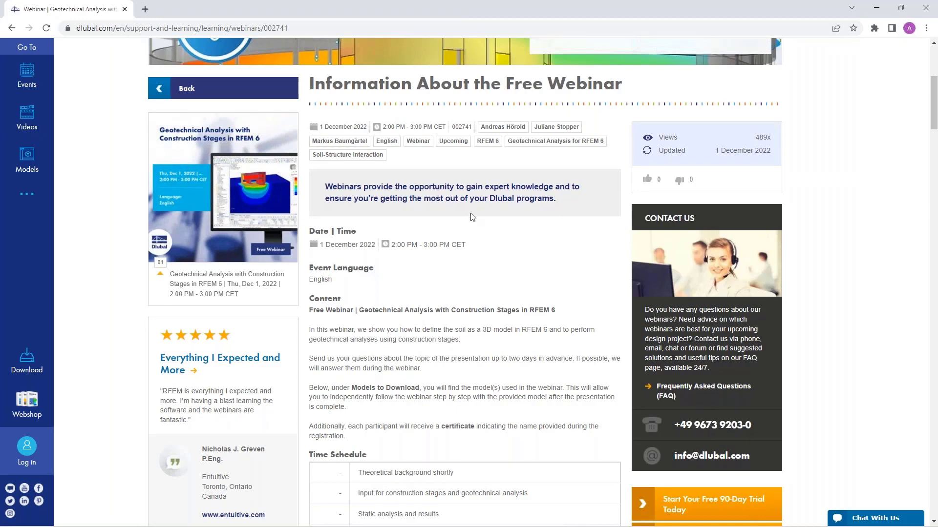
scroll(456, 237, up, 5)
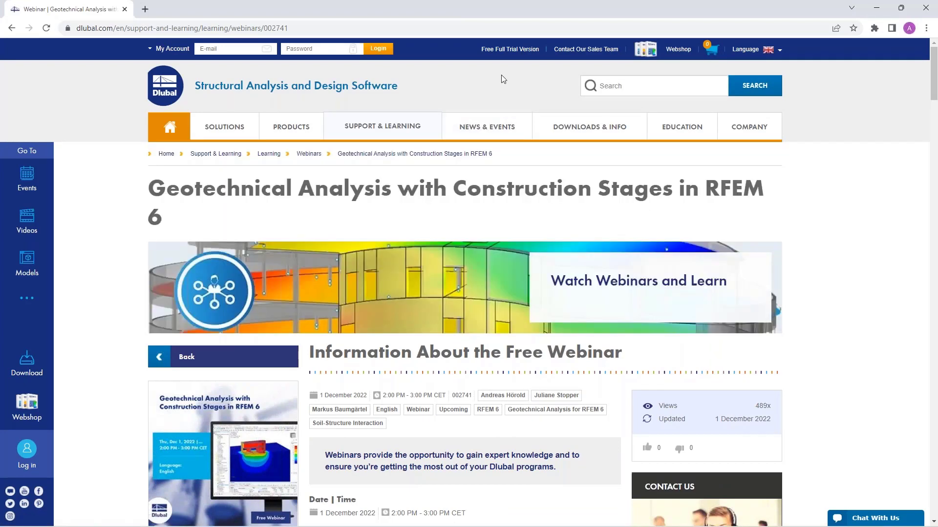
click(508, 49)
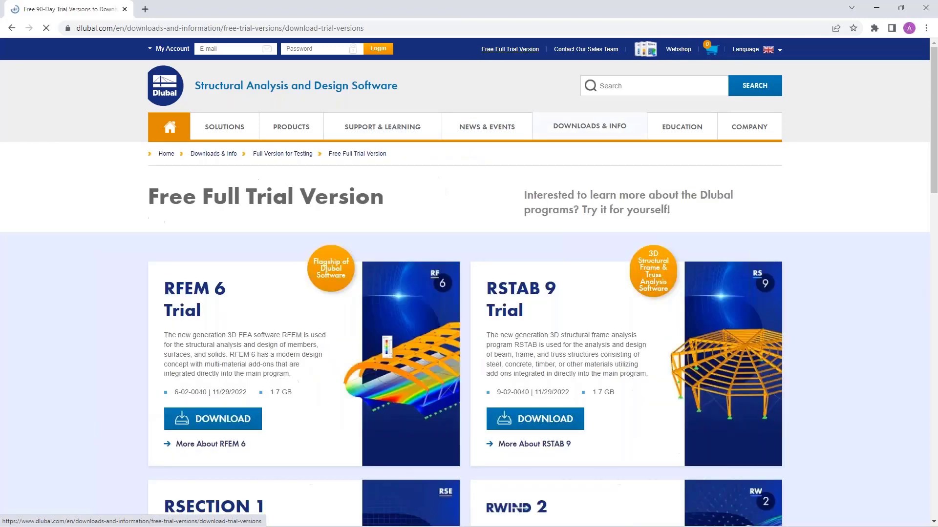
scroll(253, 338, down, 3)
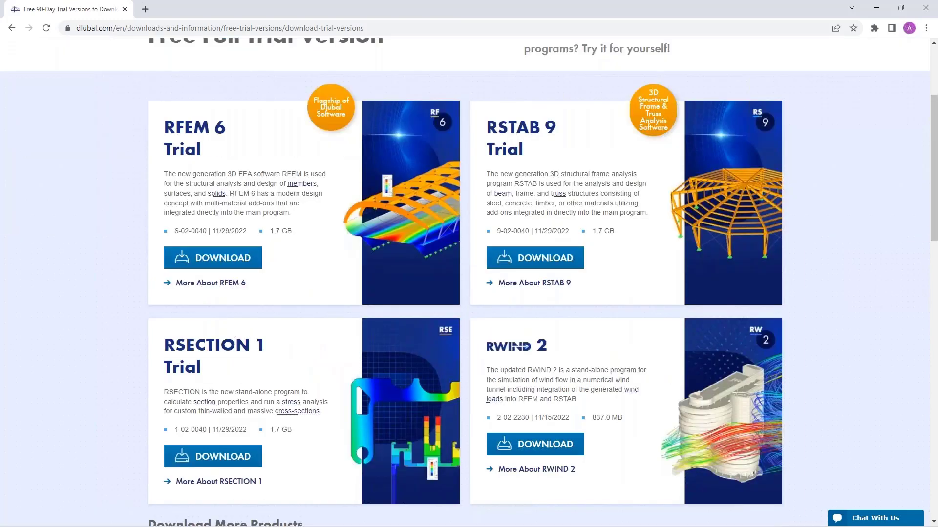